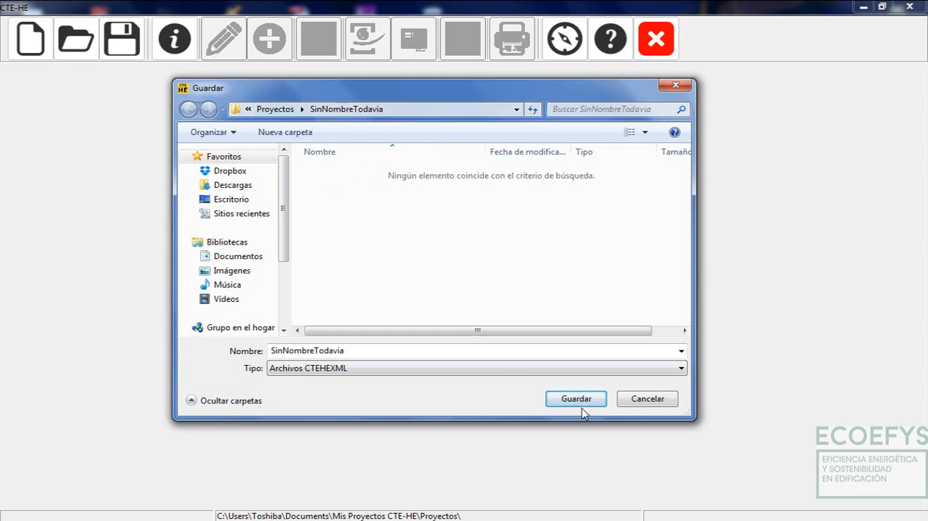
Dismiss the save dialog and open the project file ejemploA.ctehexml from the ejemploA folder
left_click(666, 402)
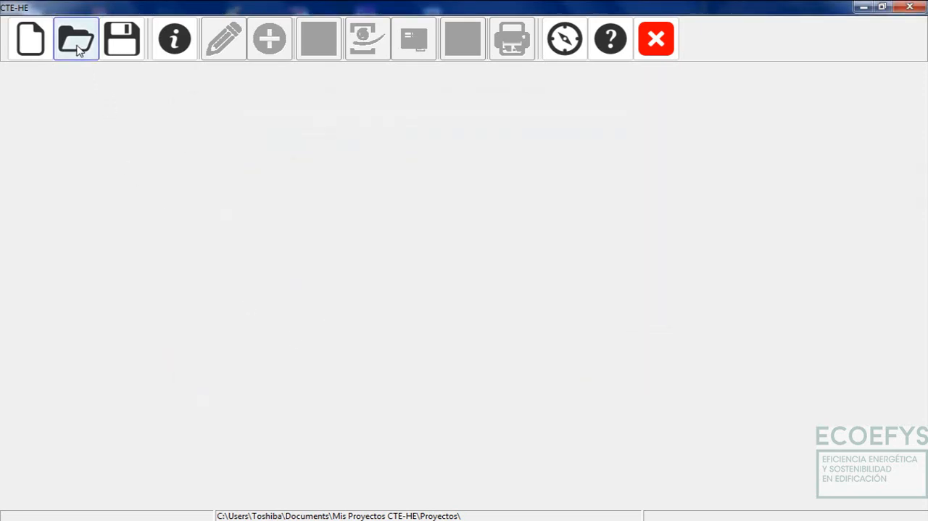
left_click(77, 48)
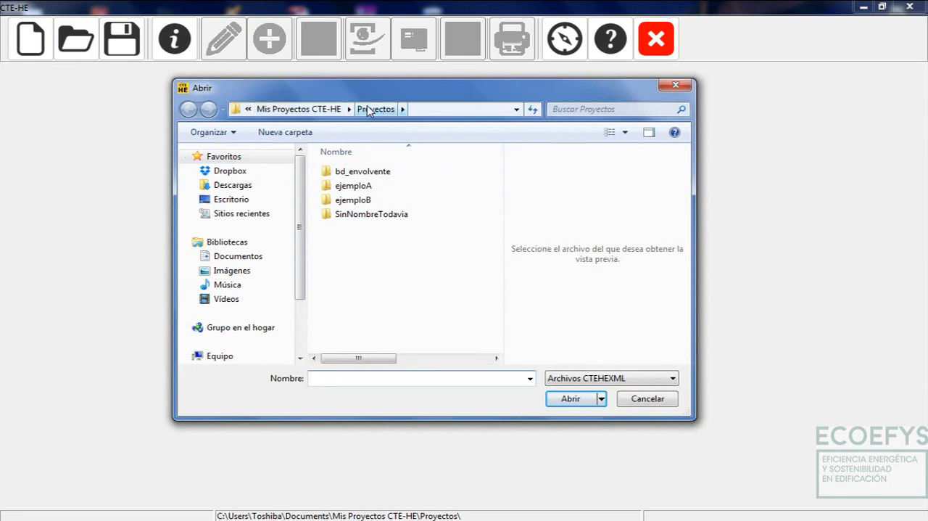
double_click(369, 188)
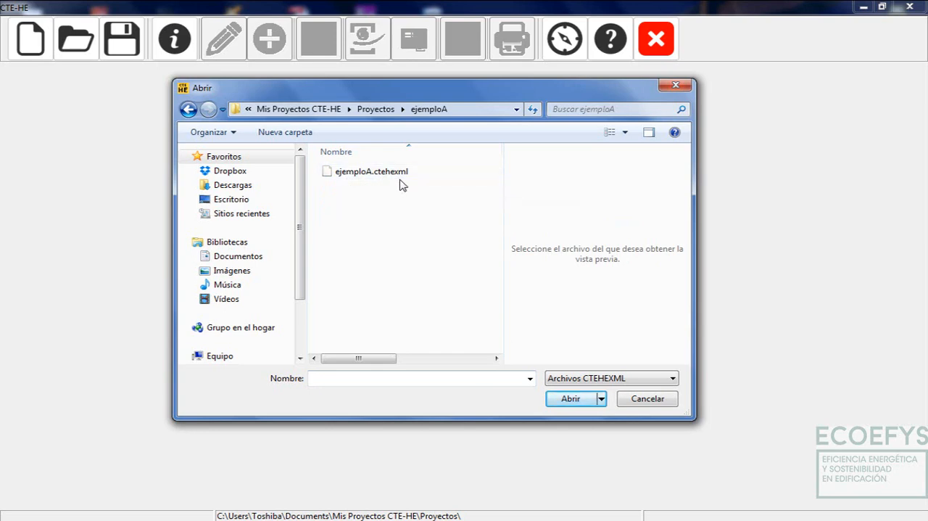
double_click(368, 173)
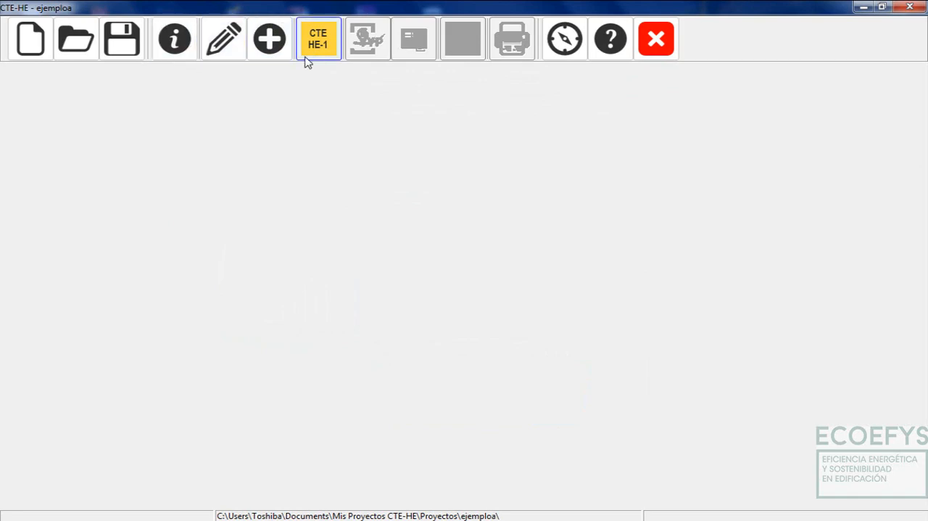
Open the project's general data and review the administrative data, the altitude and the residential building's ventilation option
left_click(181, 48)
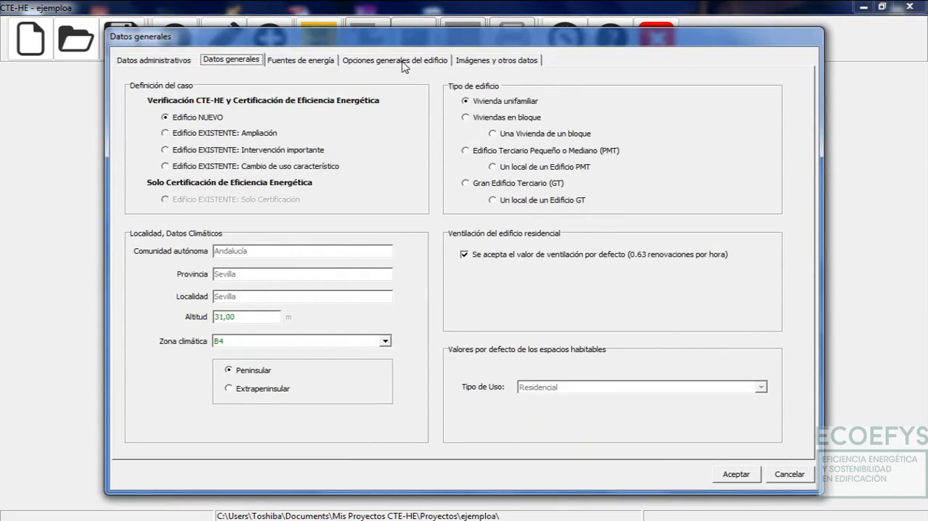
left_click_drag(392, 44, 391, 39)
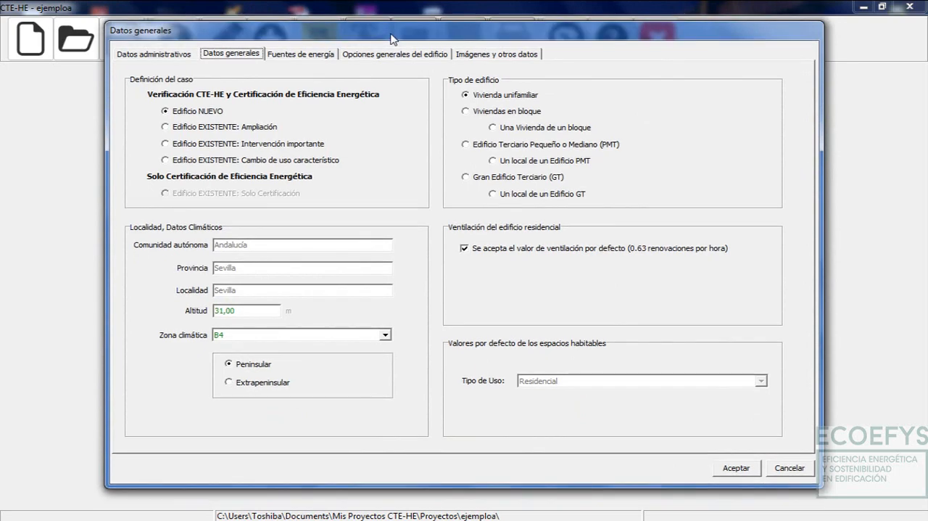
left_click(167, 54)
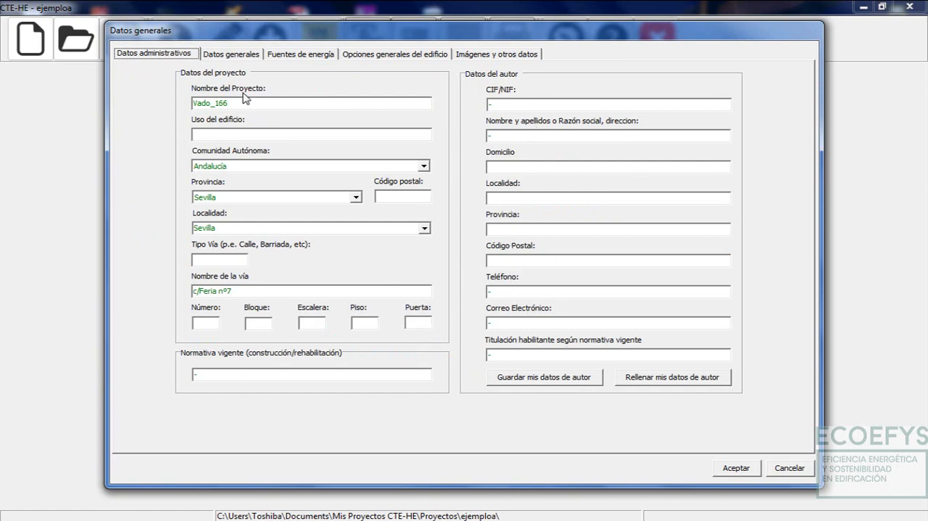
left_click(234, 56)
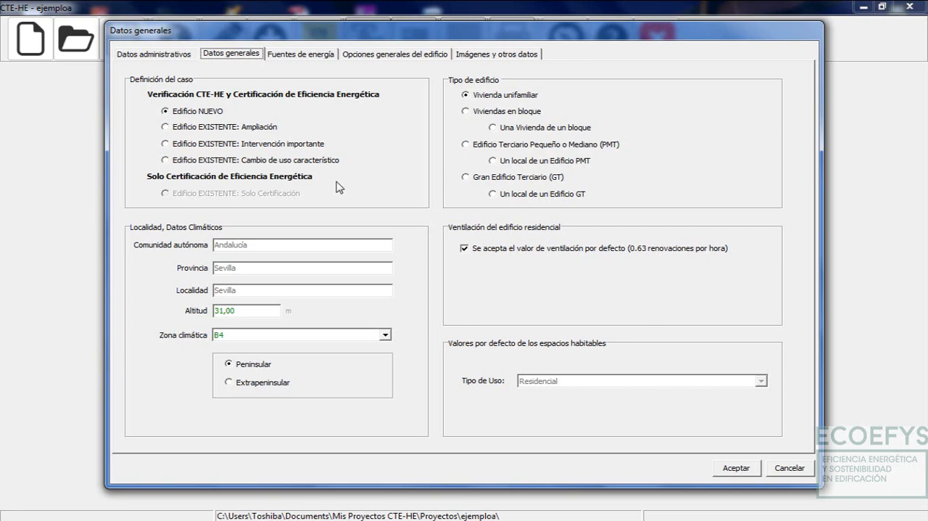
left_click(236, 310)
left_click(463, 248)
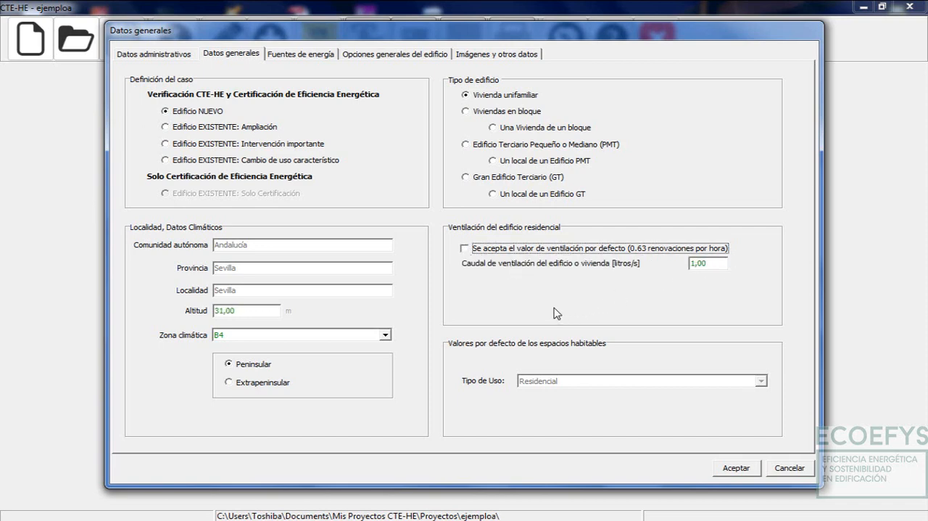
left_click(465, 249)
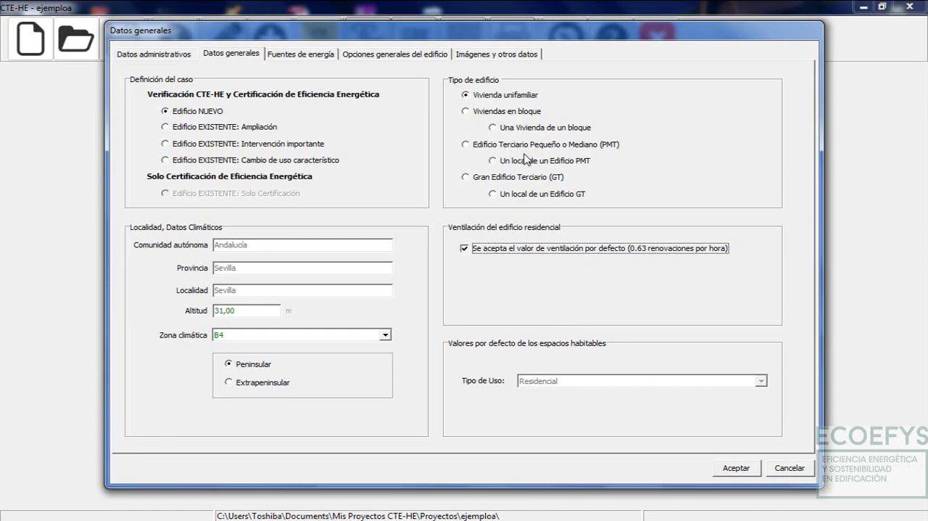
Set the building type to Edificio Terciario Pequeño o Mediano (PMT) and check its air changes per hour
left_click(480, 148)
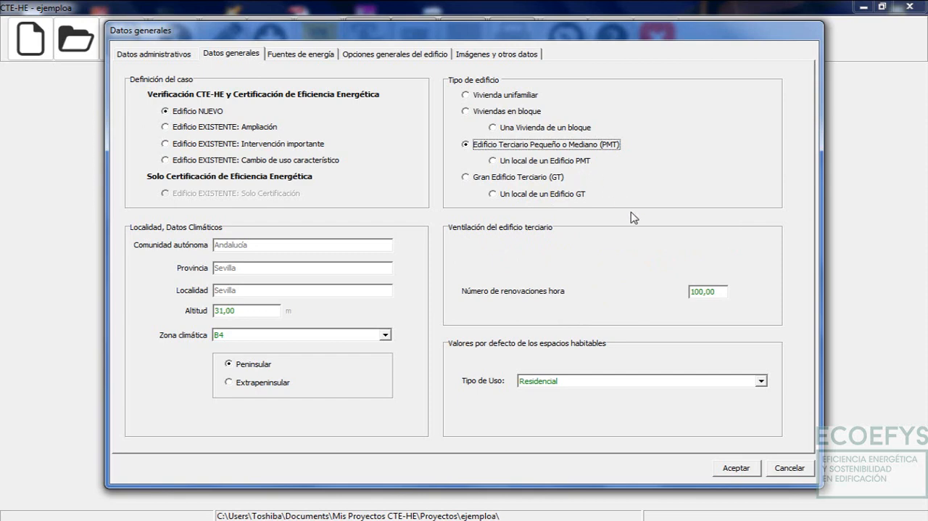
left_click(722, 291)
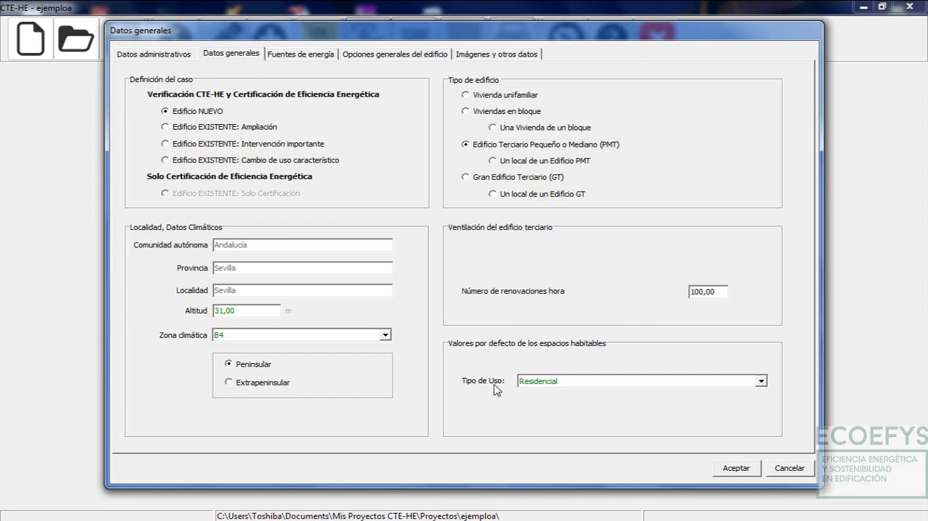
Browse the use types offered as default for the habitable spaces, keeping Residencial selected
left_click(580, 380)
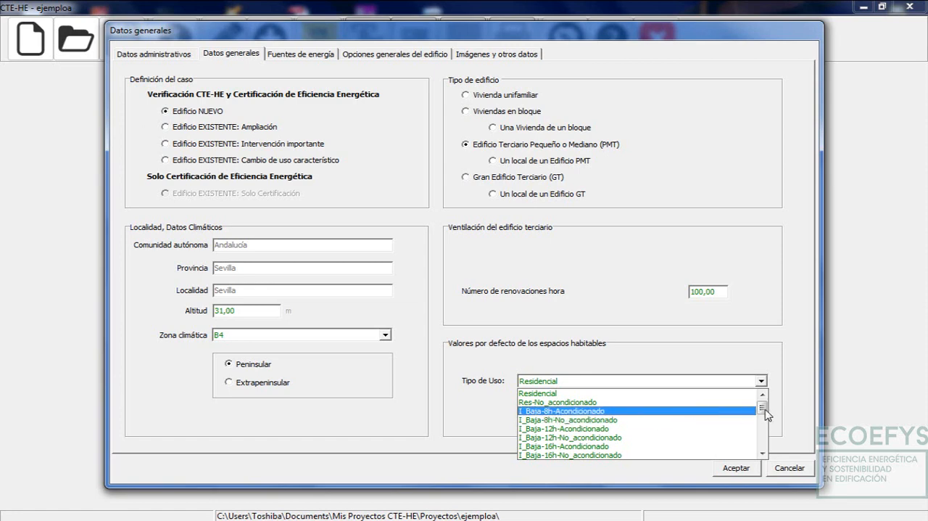
left_click_drag(765, 409, 763, 406)
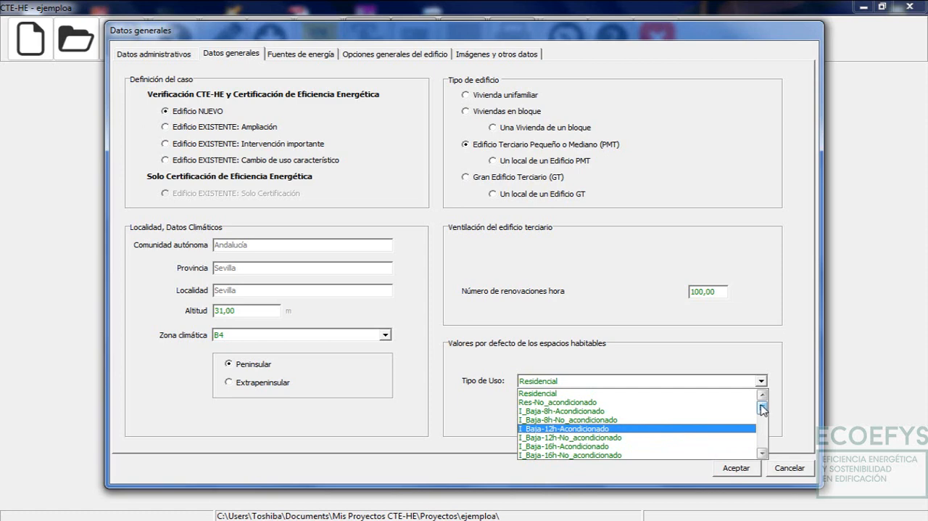
mouse_move(763, 410)
left_mouse_down()
mouse_move(762, 422)
mouse_move(762, 412)
left_mouse_up()
scroll(555, 419, "up", 1)
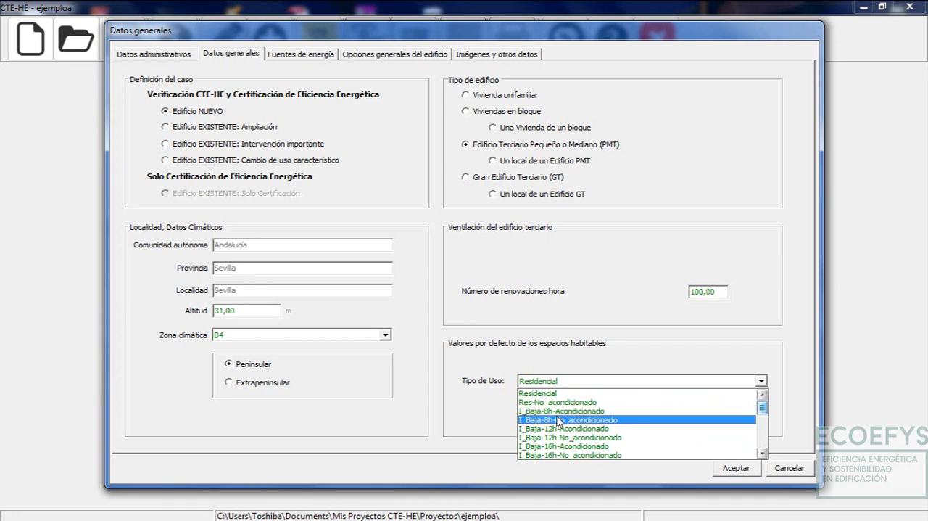
scroll(566, 434, "down", 2)
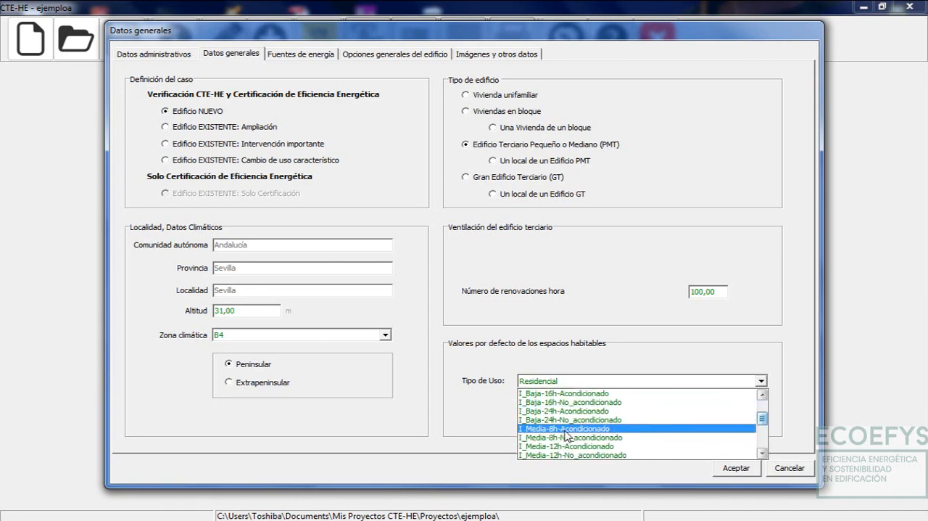
scroll(566, 436, "up", 2)
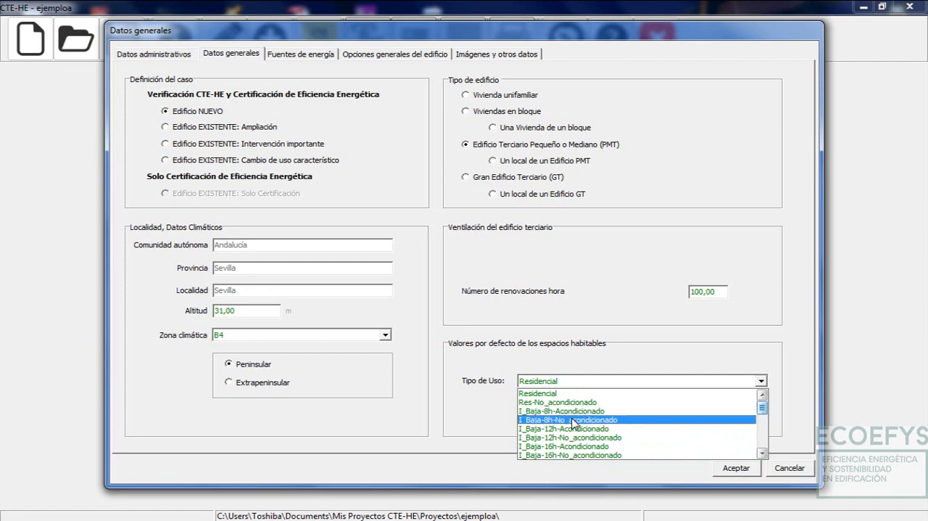
left_click(573, 393)
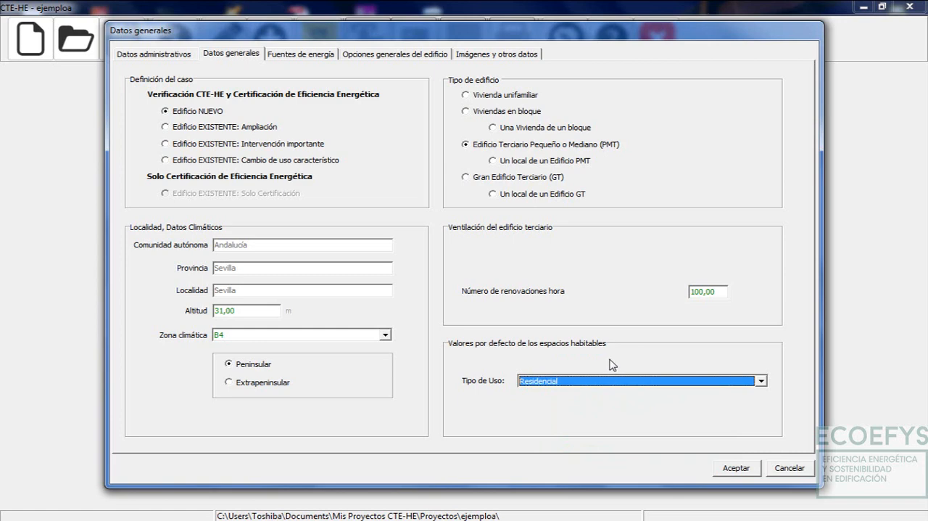
left_click(599, 381)
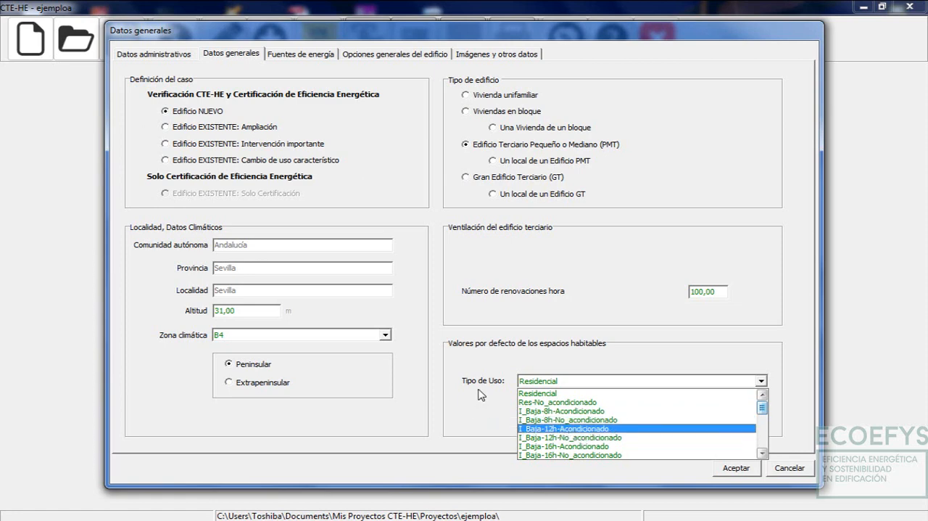
left_click(571, 346)
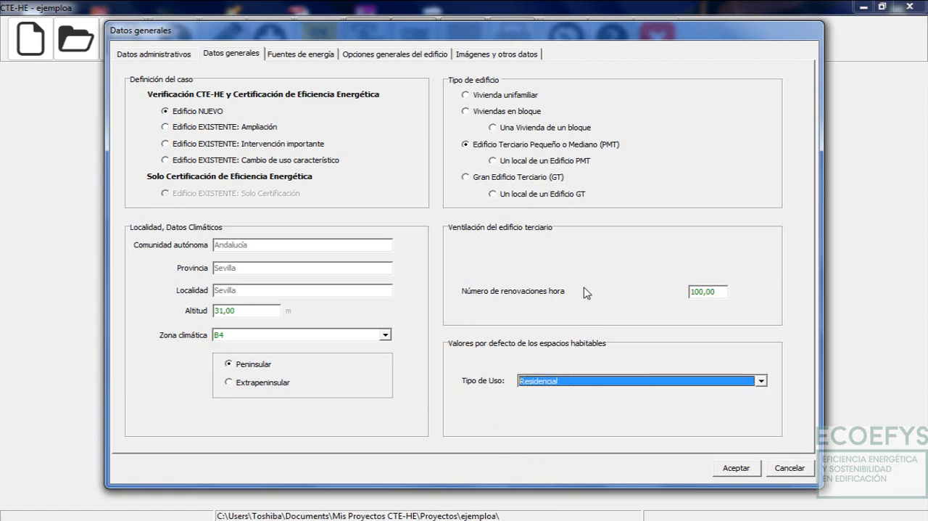
Review the energy source factors, the seasonal shading period and the image and annotation fields, and accept the general data
left_click(297, 56)
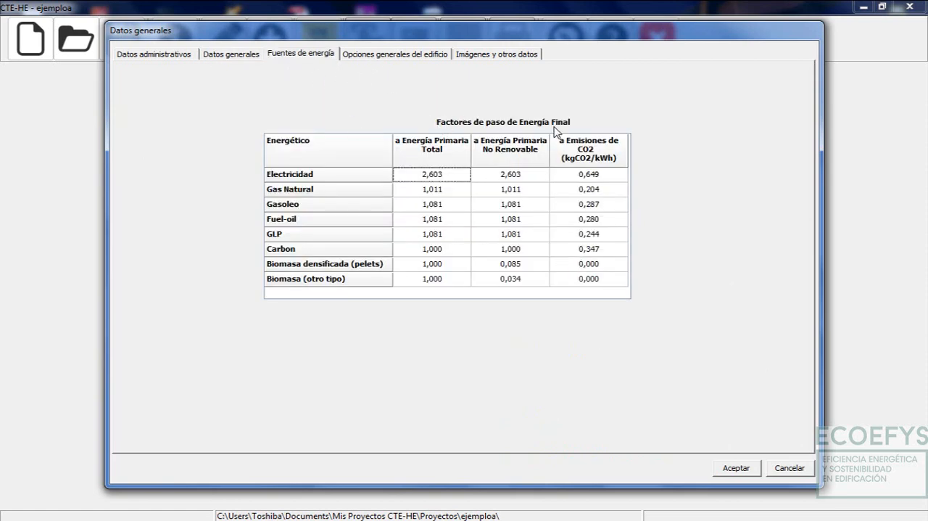
left_click(397, 57)
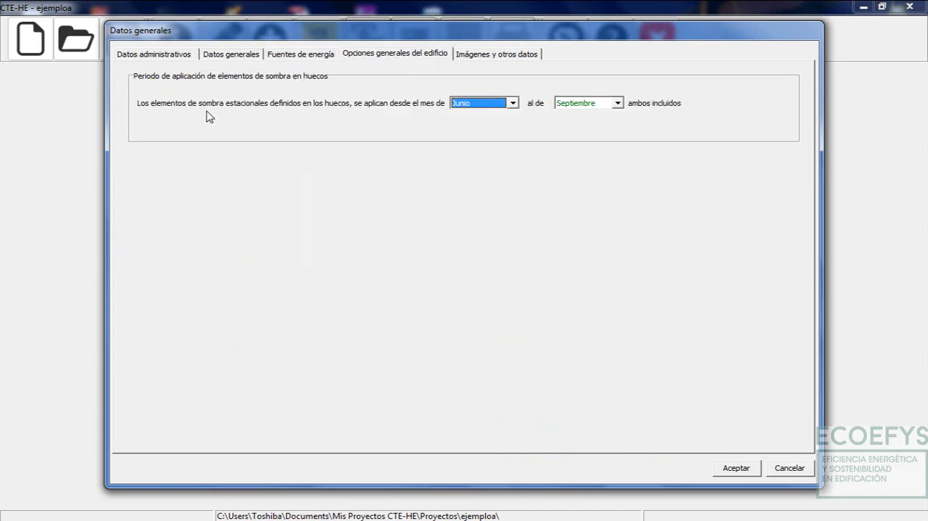
left_click(515, 103)
left_click(515, 104)
left_click(621, 105)
left_click(623, 106)
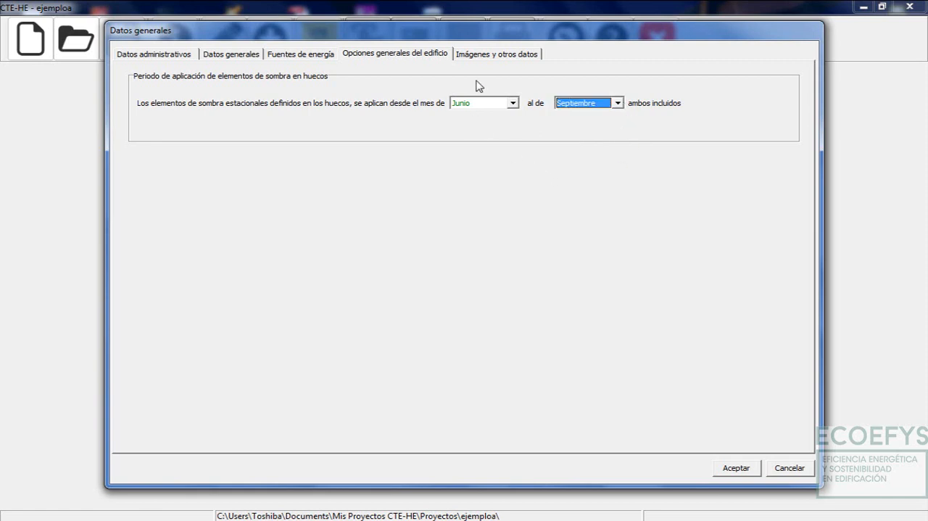
left_click(500, 55)
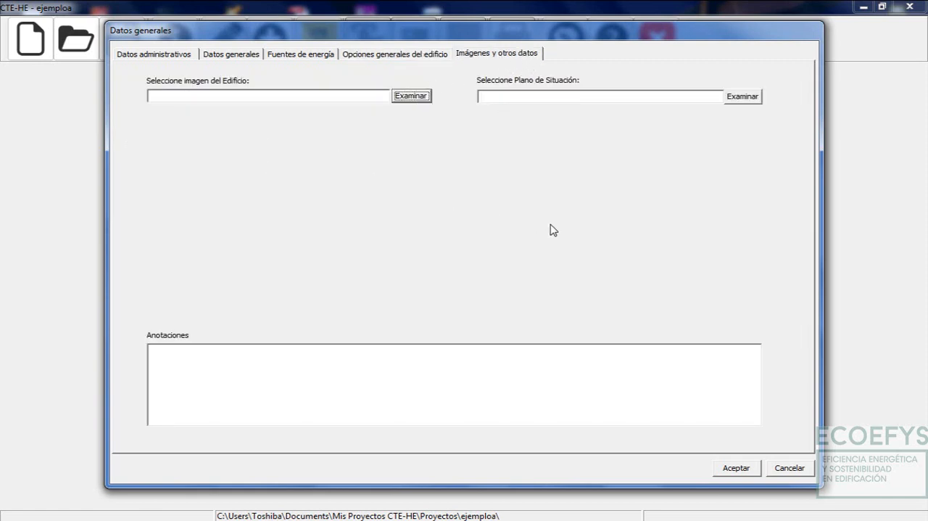
left_click(373, 361)
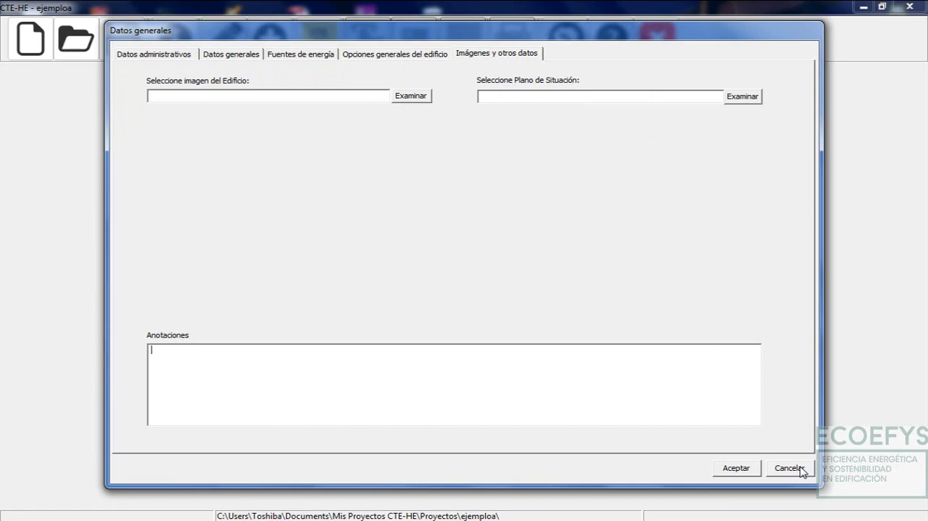
left_click(732, 469)
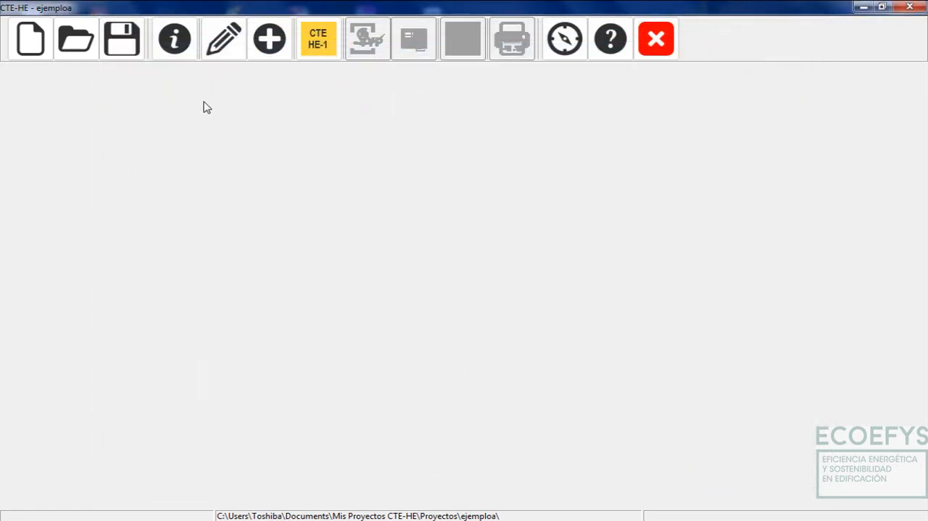
Open the building's geometric definition and orbit the model from plan to a low perspective view of the house
left_click(230, 48)
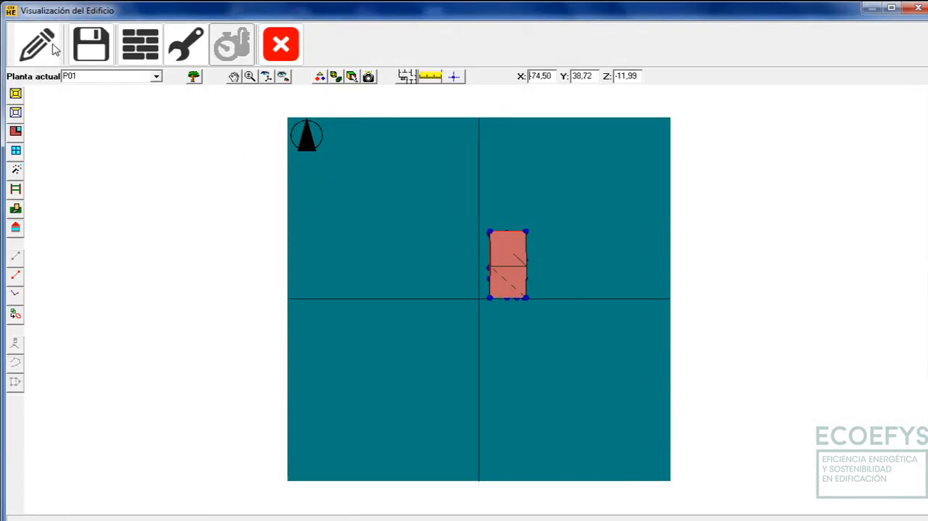
left_click(267, 75)
left_click_drag(497, 275, 268, 60)
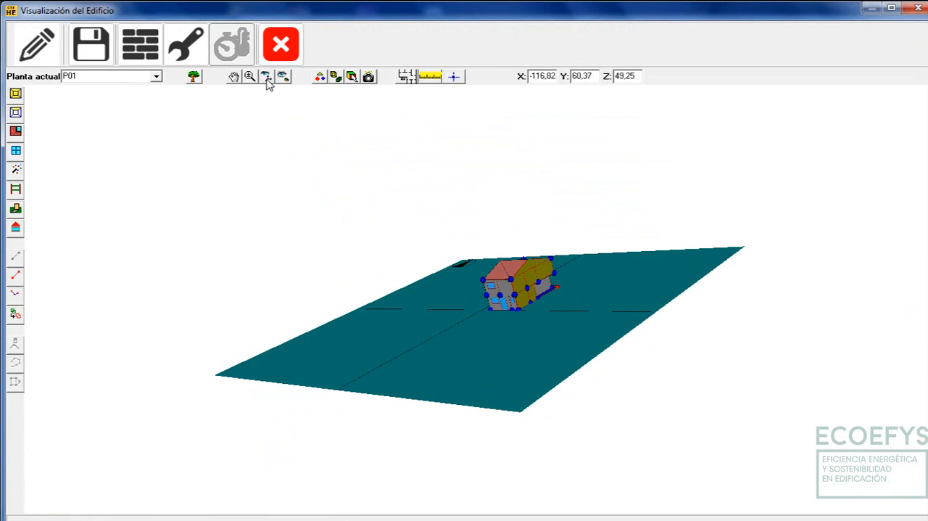
left_click(267, 75)
left_click_drag(365, 234, 488, 301)
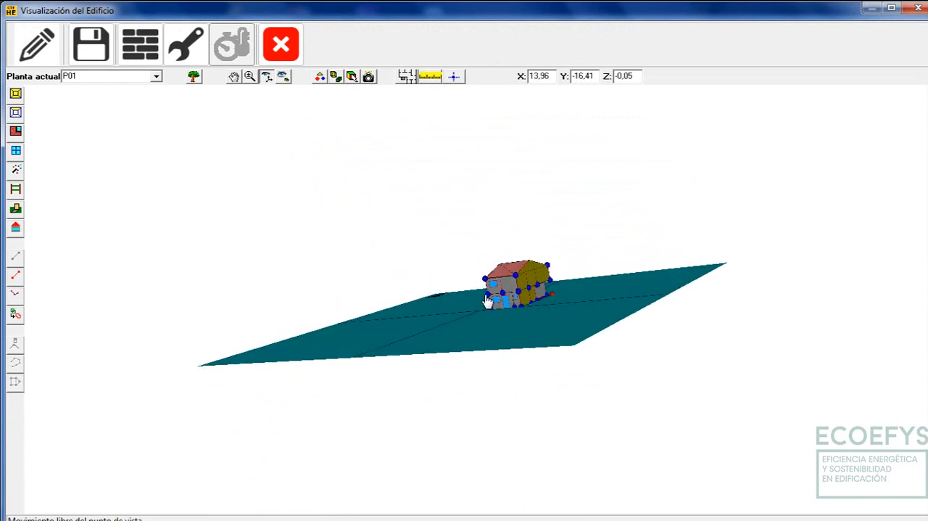
left_click(265, 76)
left_click_drag(528, 313, 499, 353)
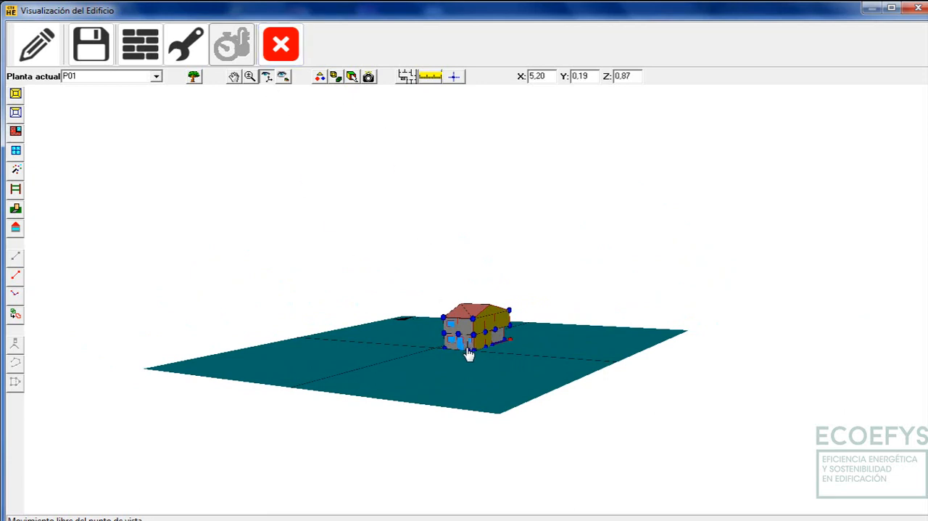
Zoom in on the house and orbit to a higher viewpoint that shows its roof and front façade
scroll(465, 361, "up", 3)
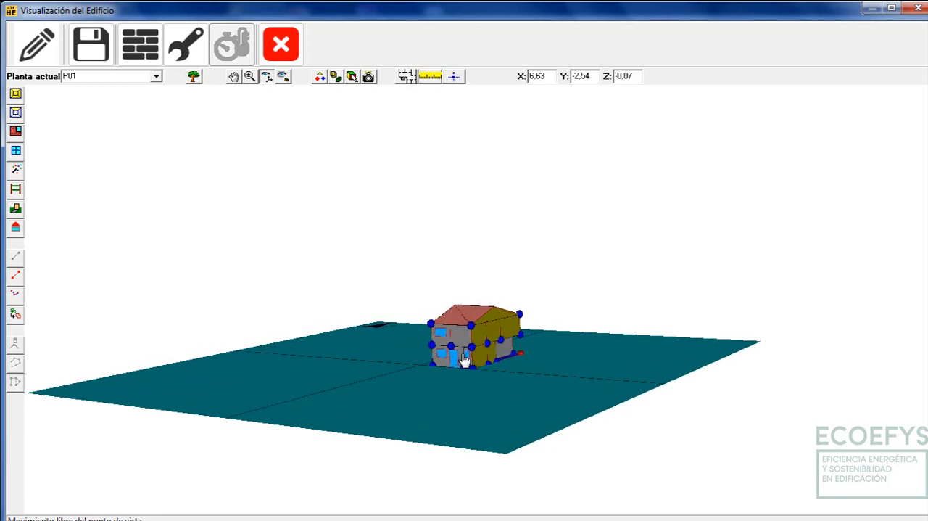
scroll(465, 361, "down", 4)
scroll(465, 361, "up", 8)
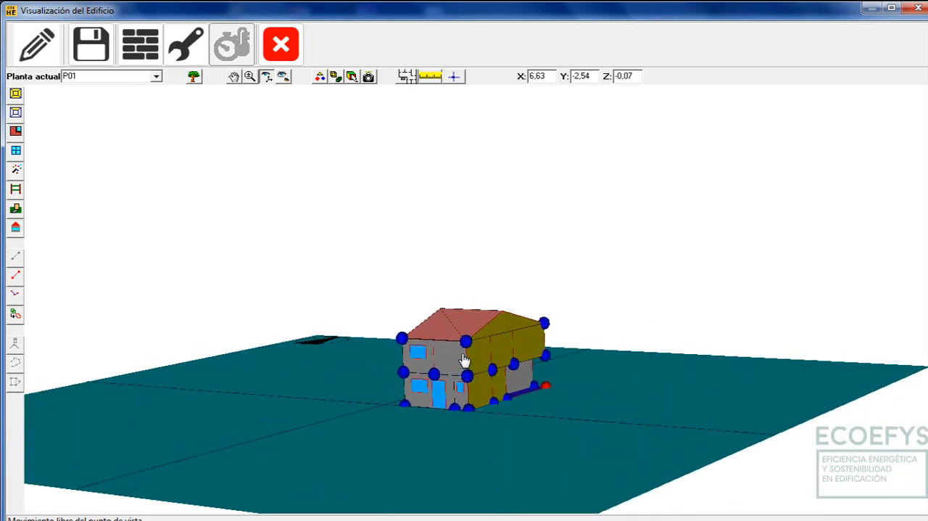
scroll(465, 360, "down", 5)
scroll(466, 360, "up", 2)
left_click_drag(470, 321, 478, 341)
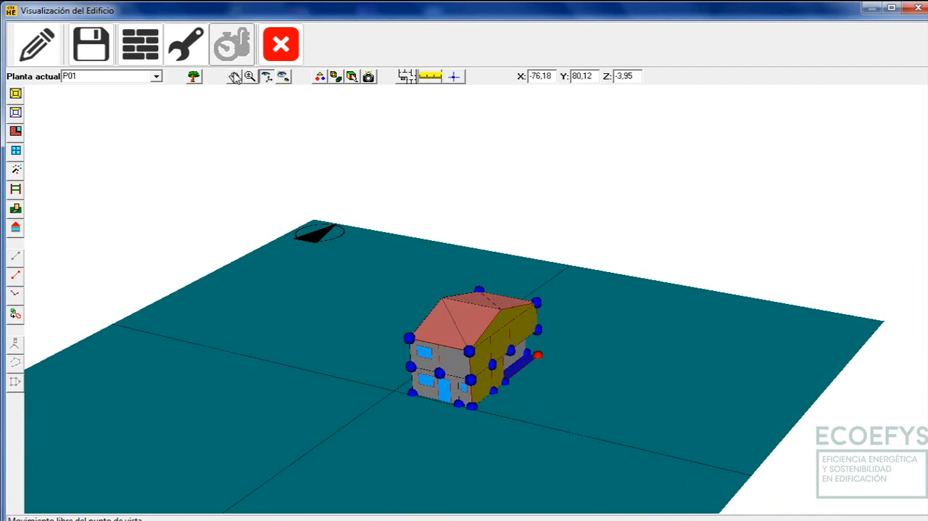
Pan the model slightly and enlarge the house with the Zoom tool
left_click(234, 76)
left_click_drag(414, 315, 429, 286)
left_click(250, 77)
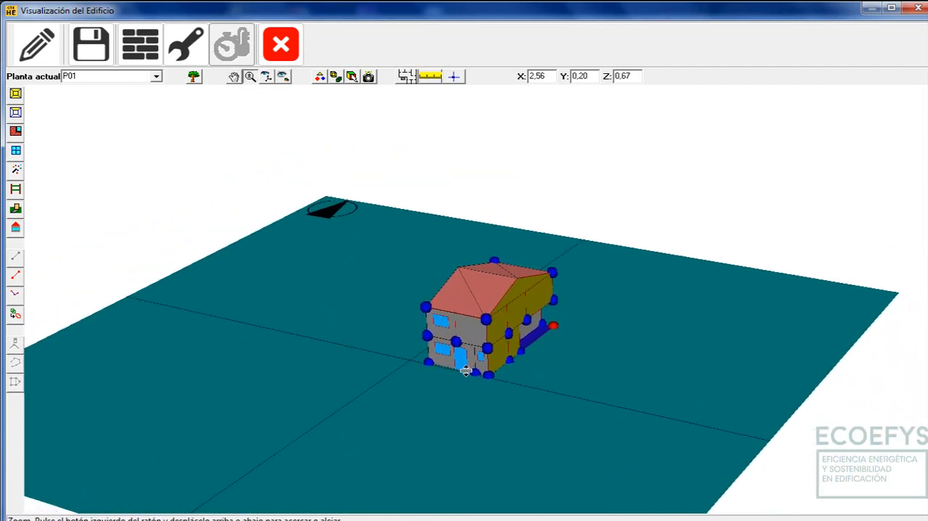
left_click_drag(466, 370, 485, 276)
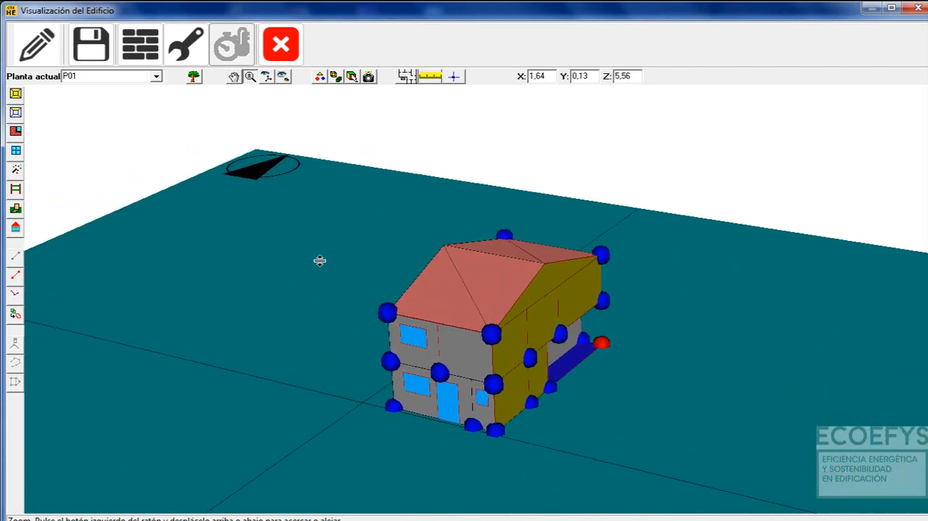
Inspect the house up close with free viewpoint movement, keeping its whole volume in view at the end
left_click(267, 76)
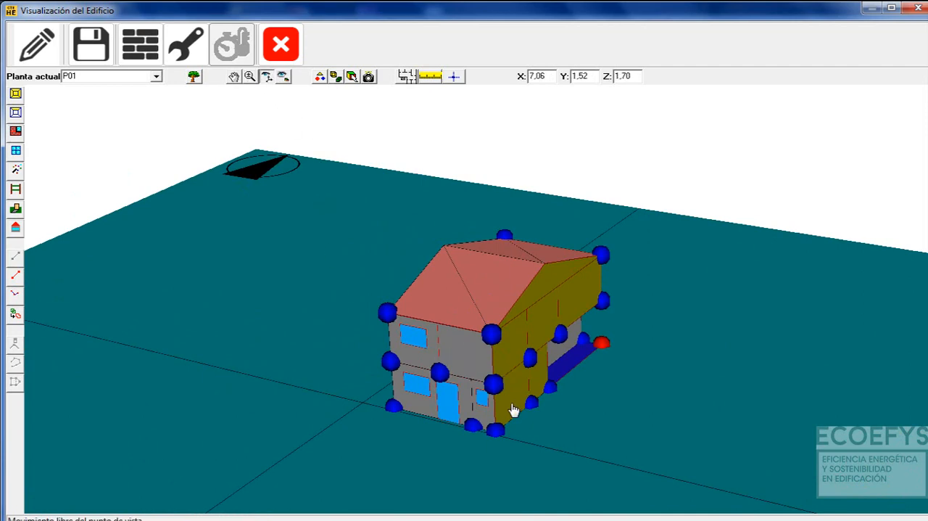
left_click_drag(512, 409, 508, 421)
scroll(508, 420, "up", 3)
scroll(507, 419, "down", 4)
scroll(508, 421, "up", 5)
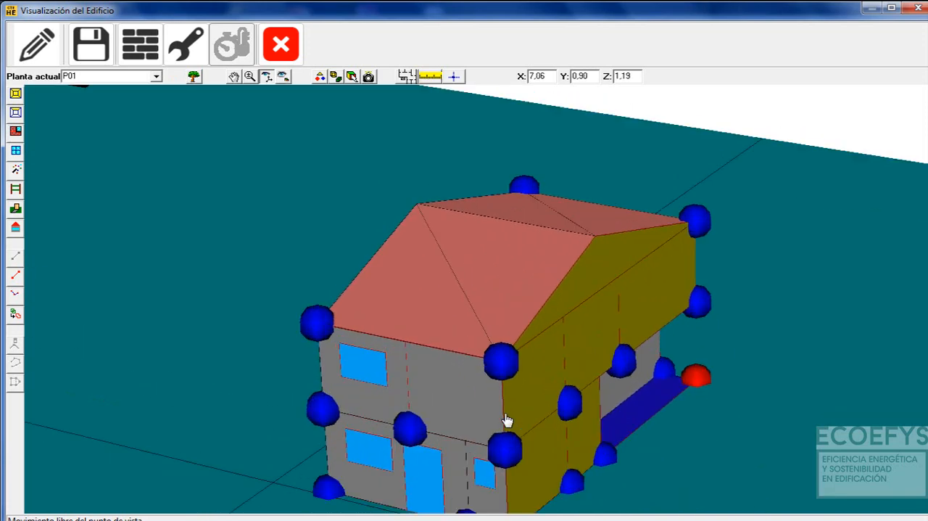
scroll(508, 421, "down", 5)
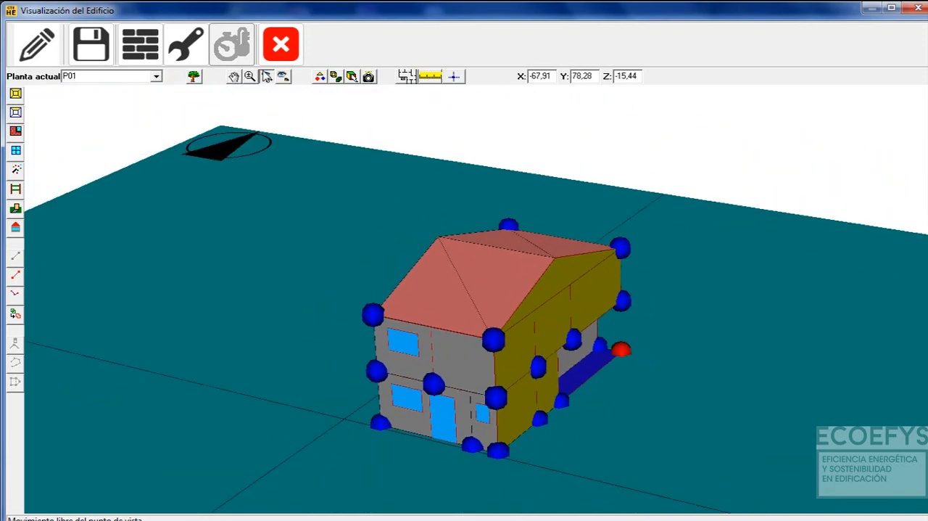
Compare the predefined views Vista en Planta and Alzado Y, finishing in the plan view
left_click(283, 76)
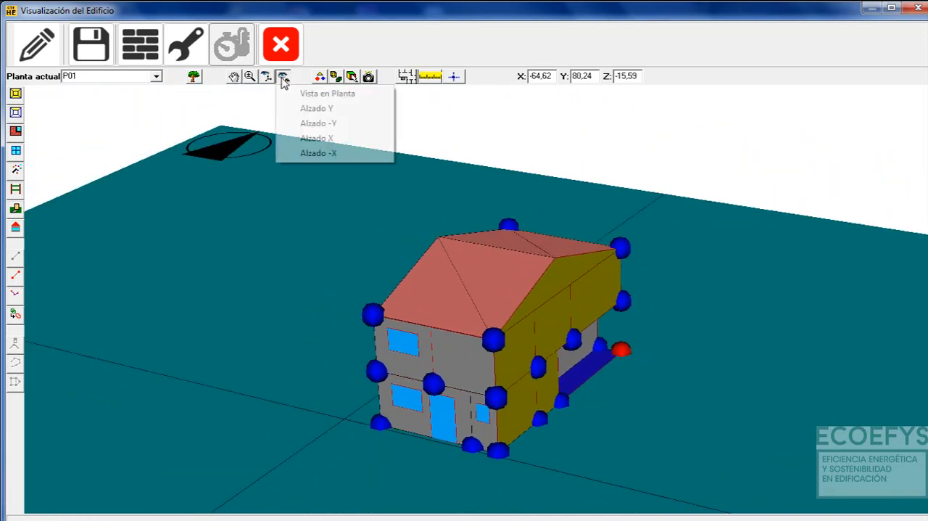
left_click(326, 93)
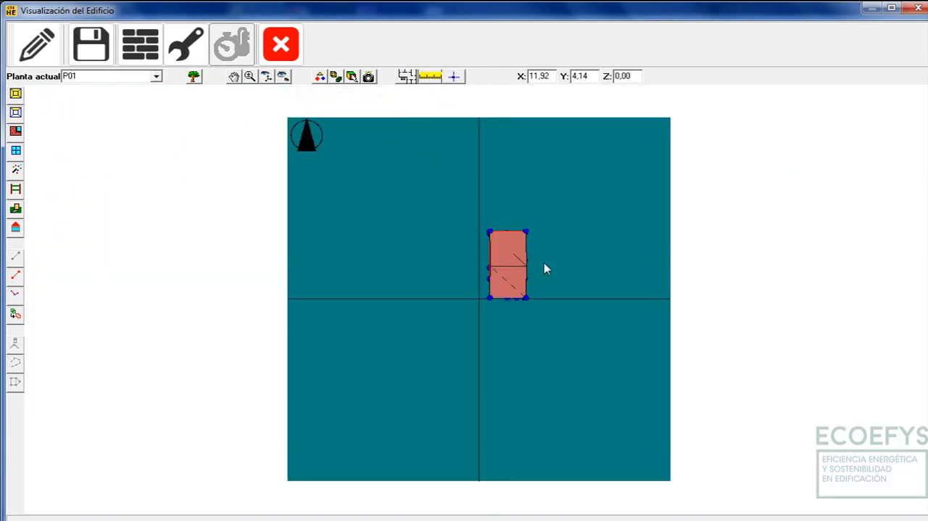
left_click(283, 77)
left_click(307, 109)
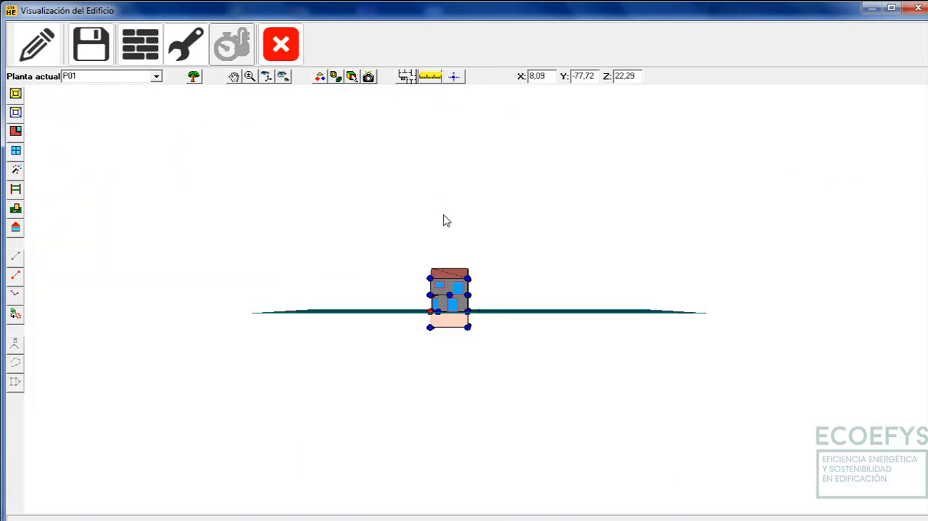
left_click(283, 76)
left_click(296, 92)
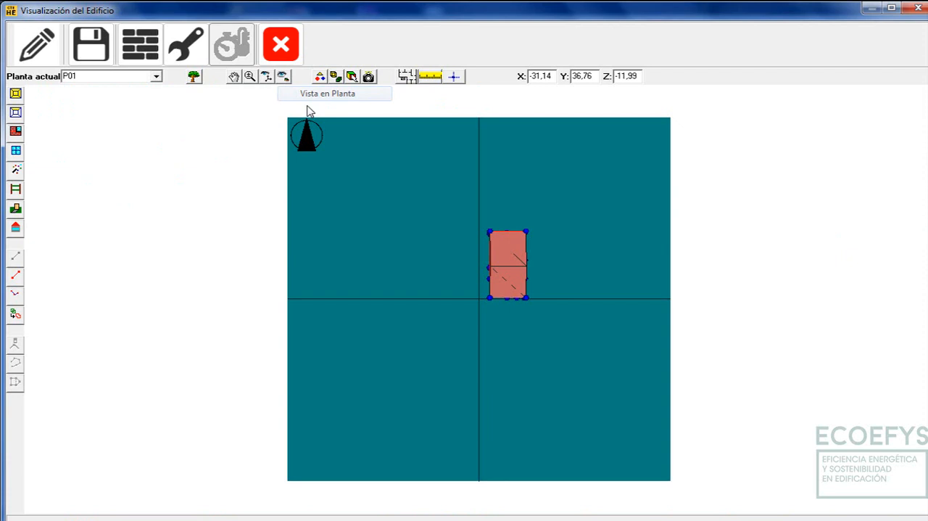
Orbit from plan to a perspective of the house and bring it closer to the centre of the view
left_click(267, 76)
left_click_drag(442, 268, 384, 108)
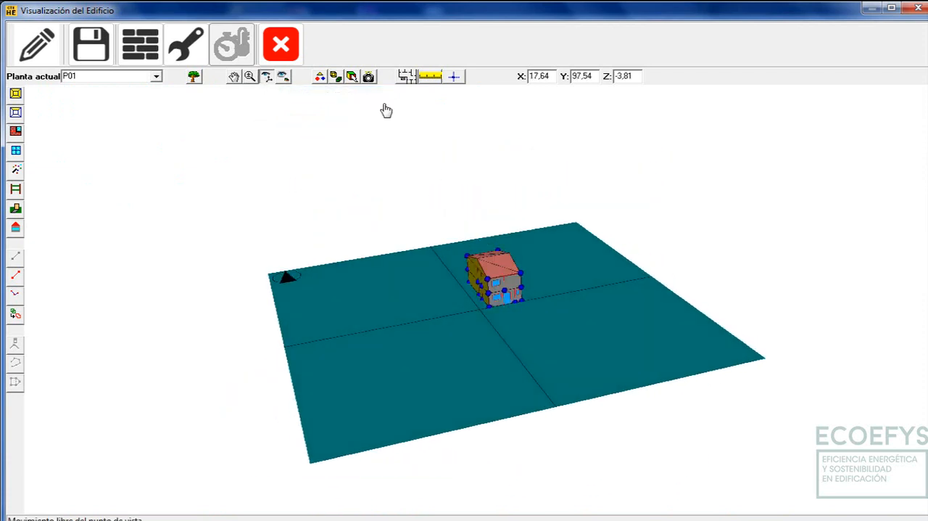
left_click(250, 77)
left_click_drag(471, 290, 230, 139)
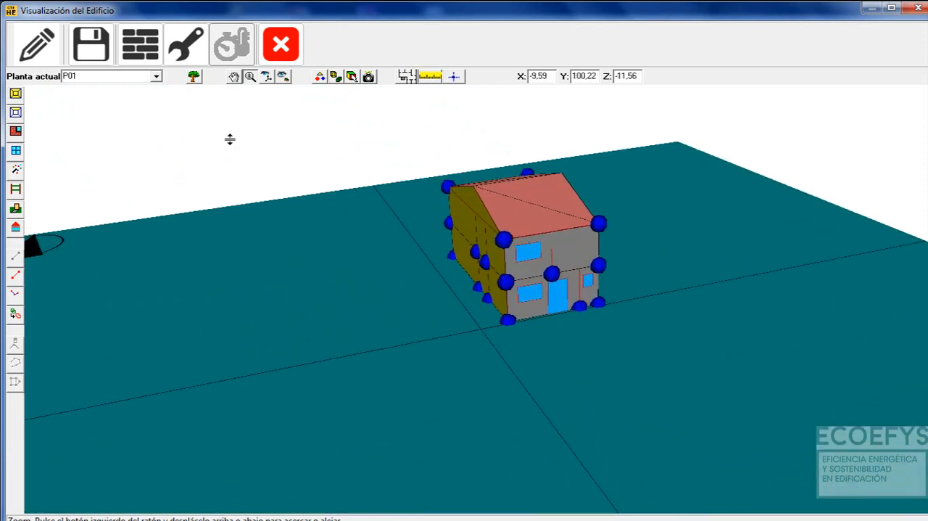
left_click(239, 80)
left_click_drag(457, 211, 396, 254)
left_click(238, 82)
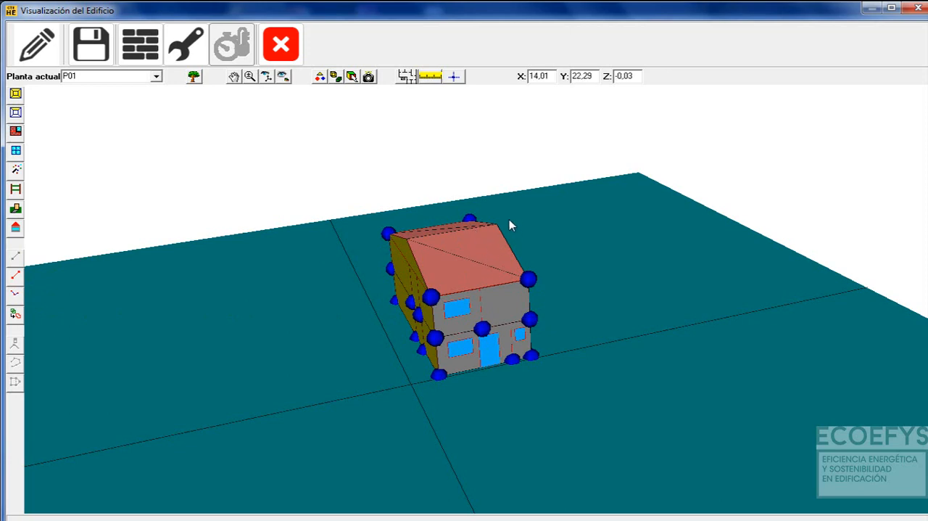
Check the element visibility options, display the building as transparent and orbit it to see the interior
left_click(320, 78)
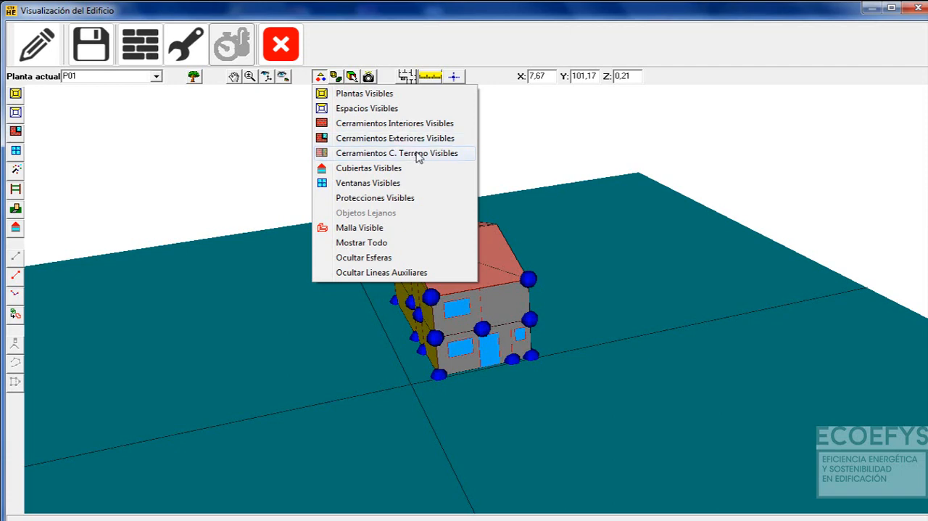
left_click(411, 34)
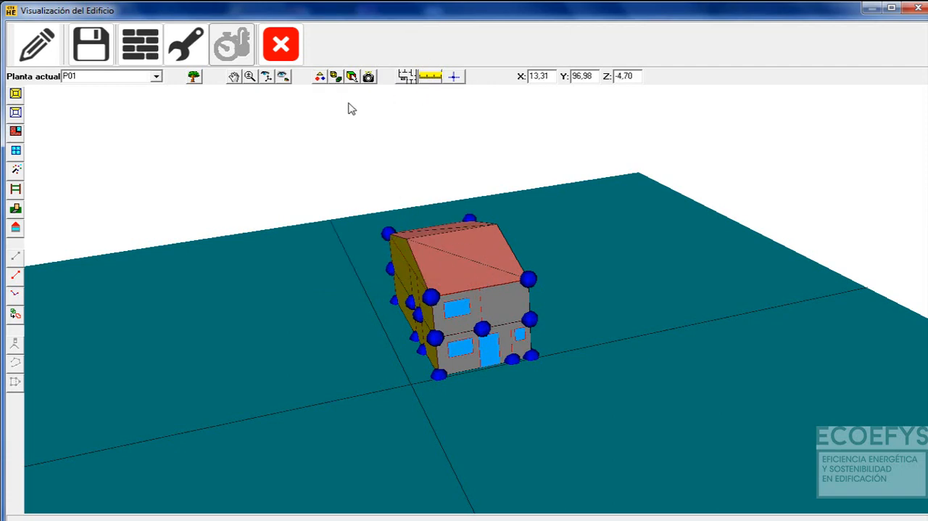
left_click(335, 76)
left_click(362, 94)
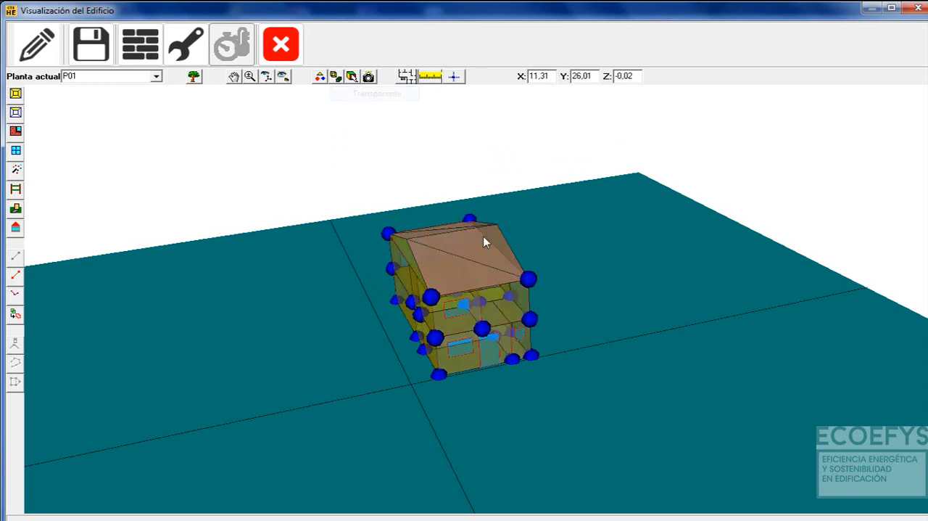
left_click(266, 76)
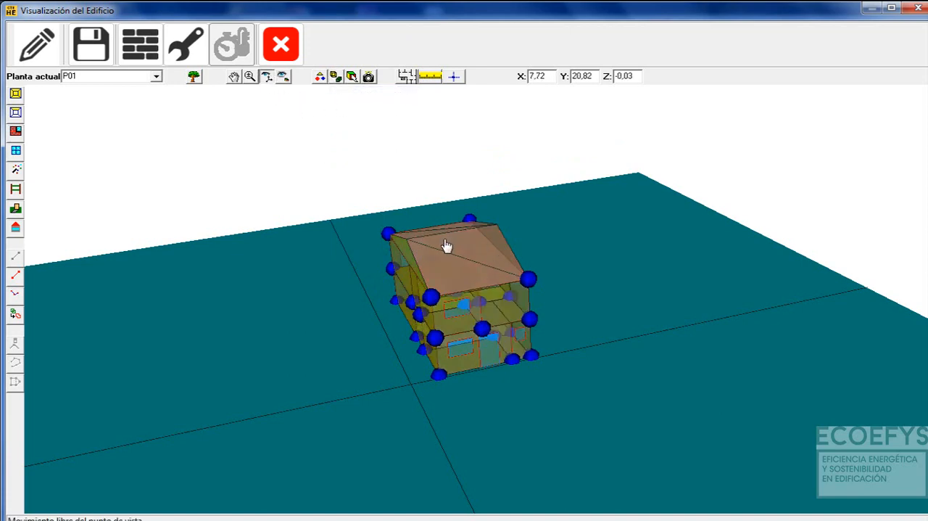
left_click_drag(447, 247, 317, 125)
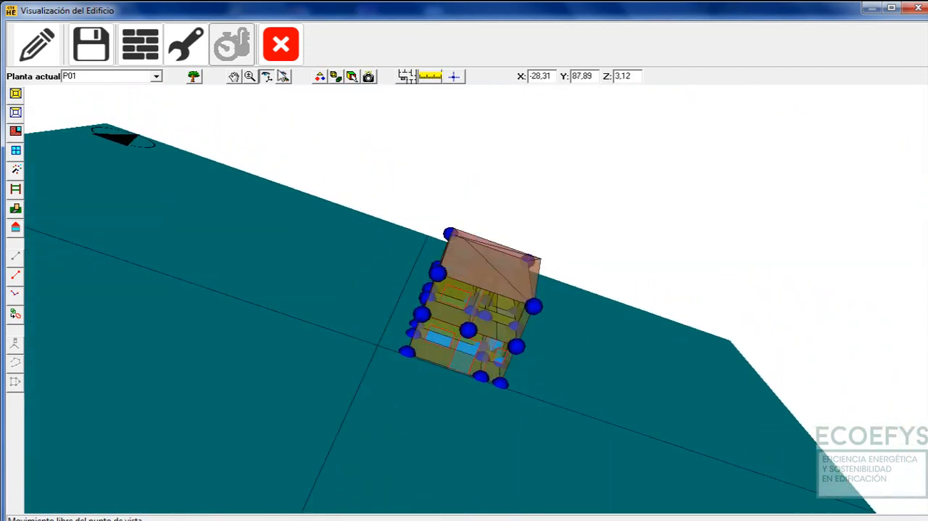
left_click(269, 79)
Check the element visibility options again and return the building to opaque surfaces
left_click(321, 77)
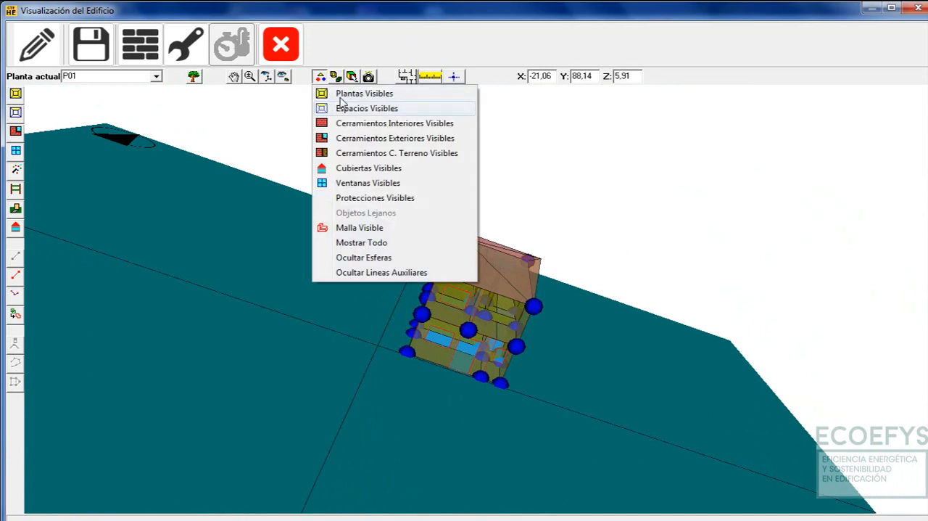
left_click(332, 80)
left_click(335, 77)
left_click(364, 110)
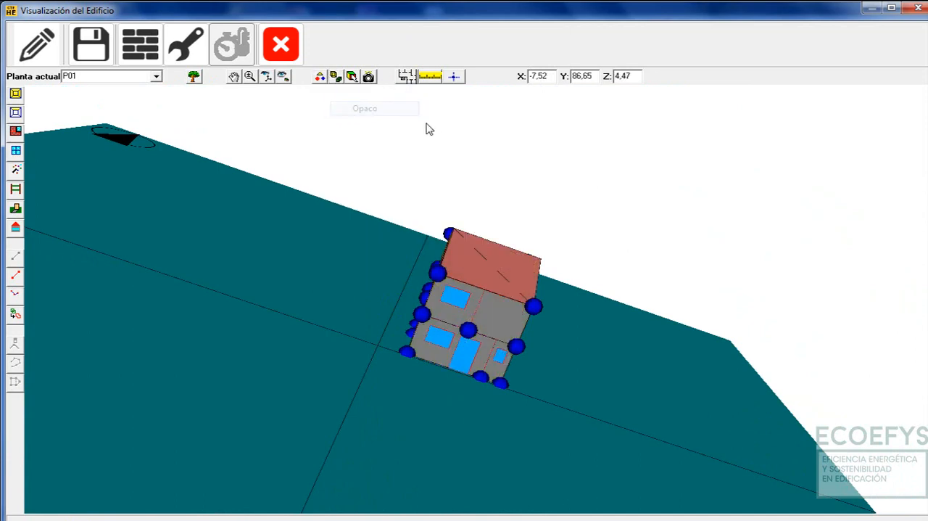
Set the selection mode to Selección Activada and orbit the house to a lower viewpoint
left_click(351, 77)
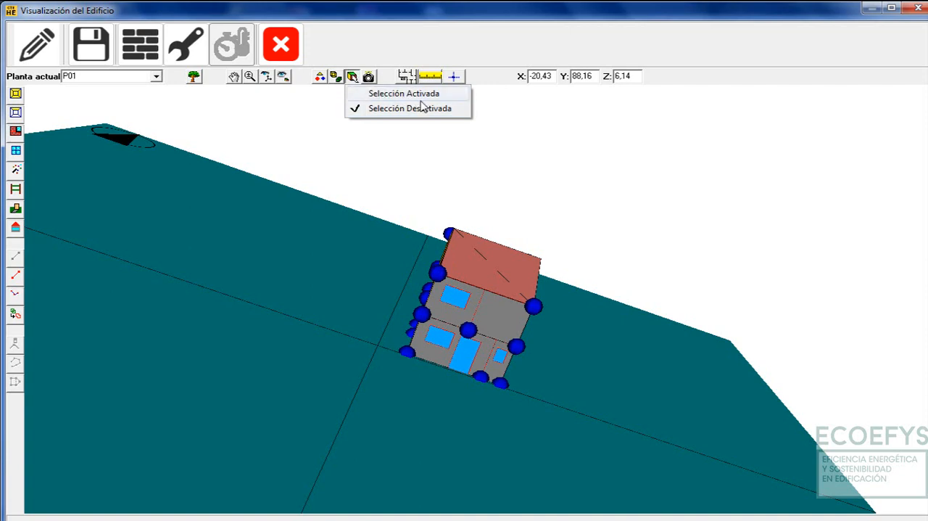
left_click(381, 95)
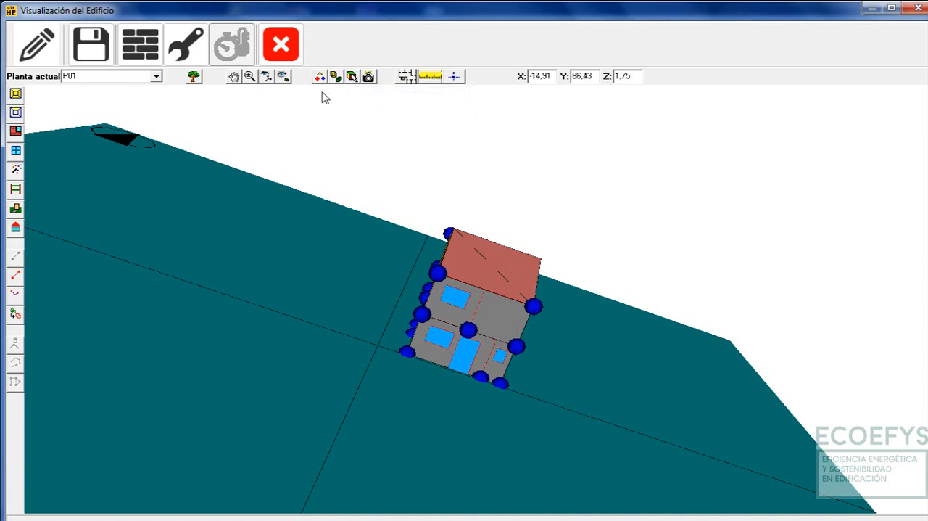
left_click(266, 76)
left_click_drag(408, 209, 400, 143)
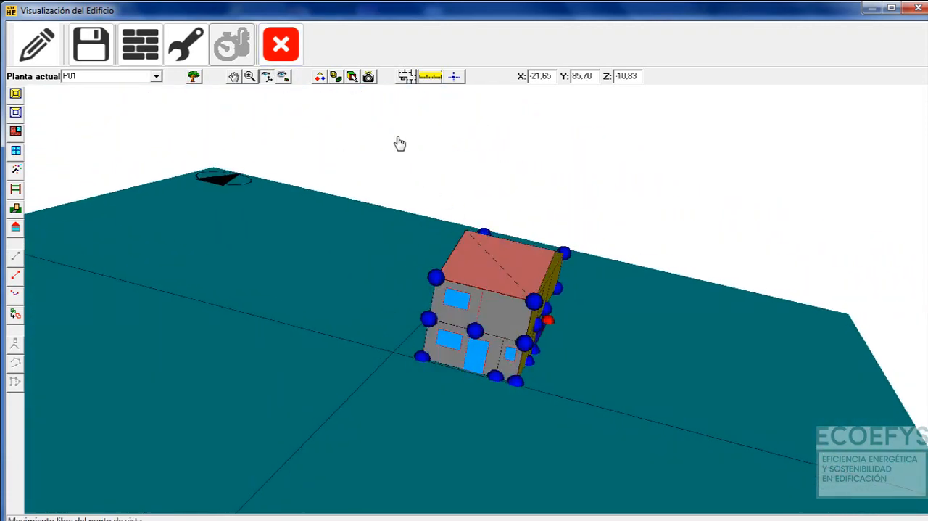
left_click(352, 76)
left_click(354, 81)
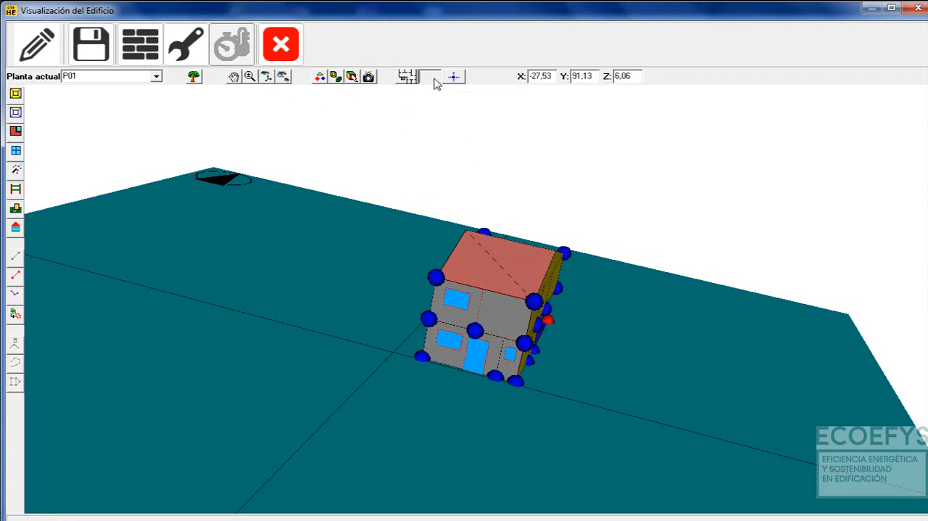
Measure the distance along the base of the front façade, from its corner vertex to the vertex just past the door
left_click(433, 76)
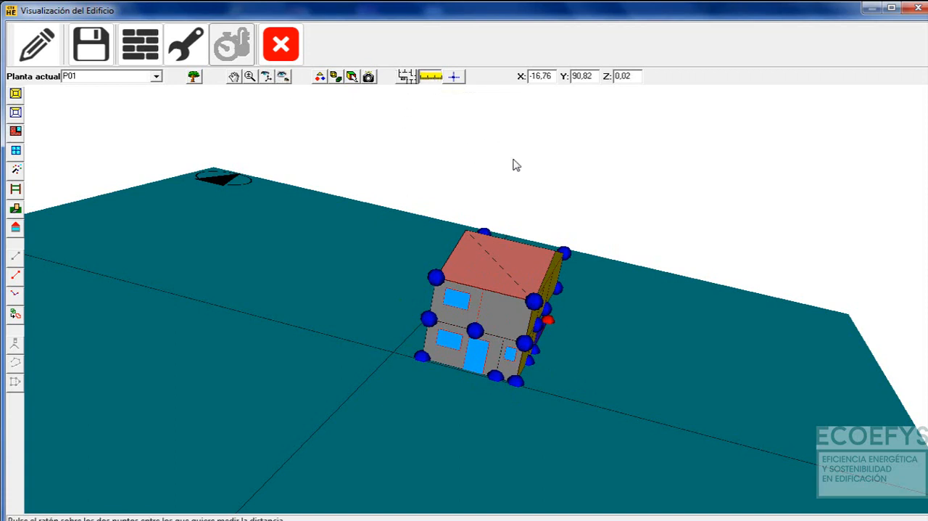
left_click(423, 359)
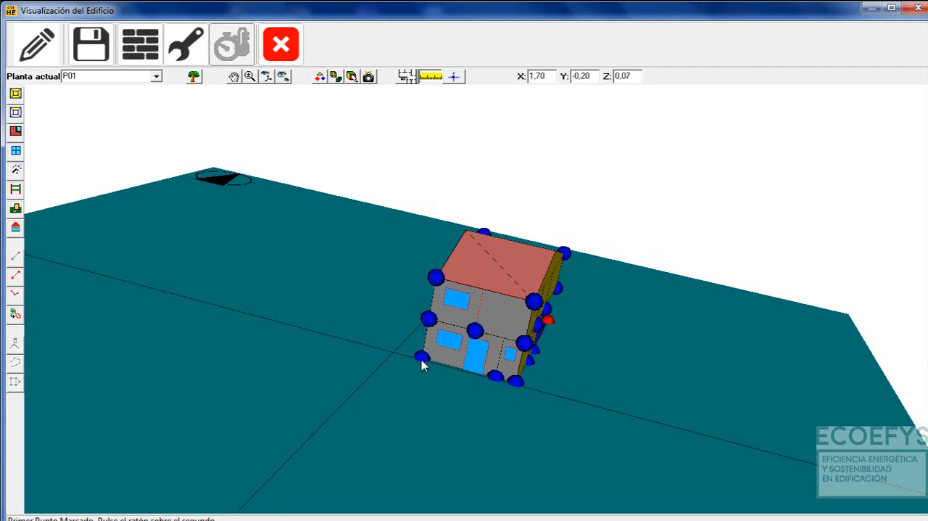
left_click(496, 377)
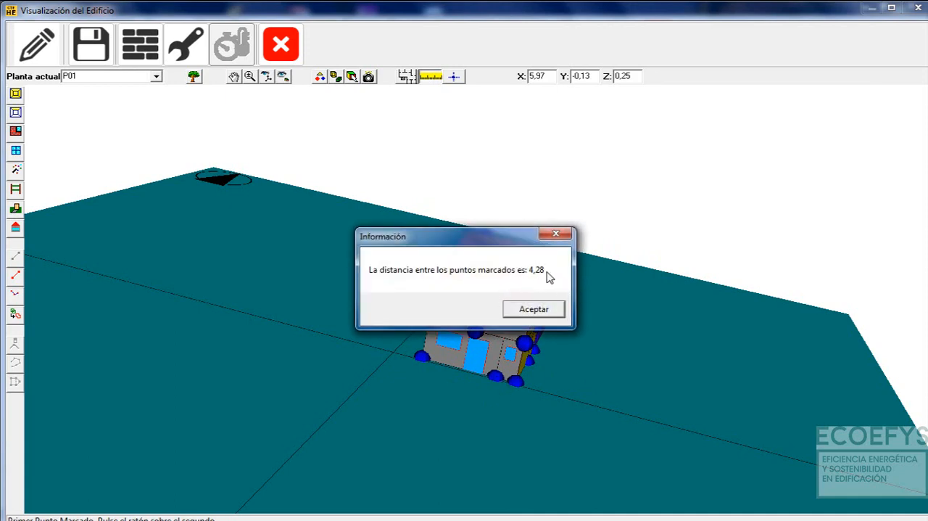
left_click(555, 234)
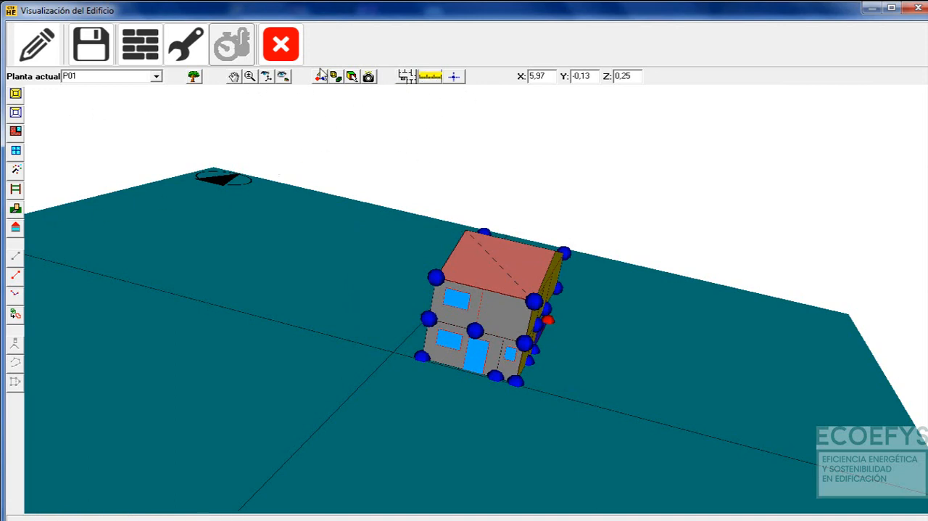
Orbit around the house to examine the opposite façade with its overhanging upper floor and the long side wall
left_click(267, 79)
mouse_move(290, 109)
left_mouse_down()
mouse_move(408, 269)
mouse_move(599, 260)
mouse_move(651, 335)
mouse_move(735, 326)
mouse_move(481, 371)
mouse_move(279, 110)
left_mouse_up()
left_click(269, 78)
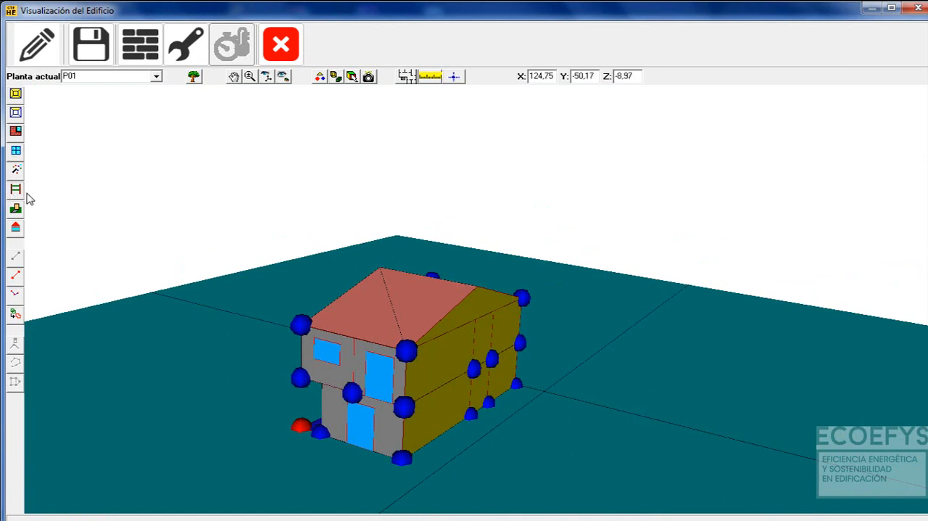
left_click(267, 77)
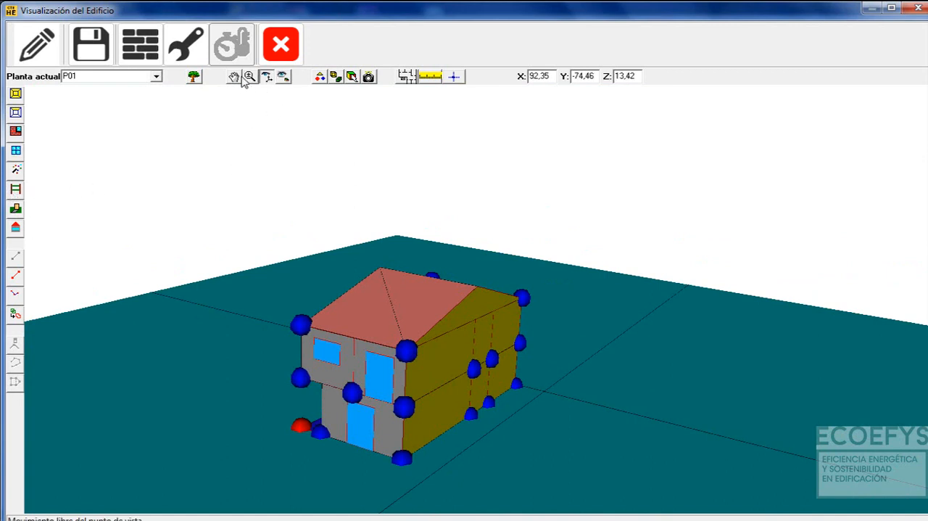
left_click(235, 76)
left_click(266, 78)
left_click_drag(399, 304, 431, 363)
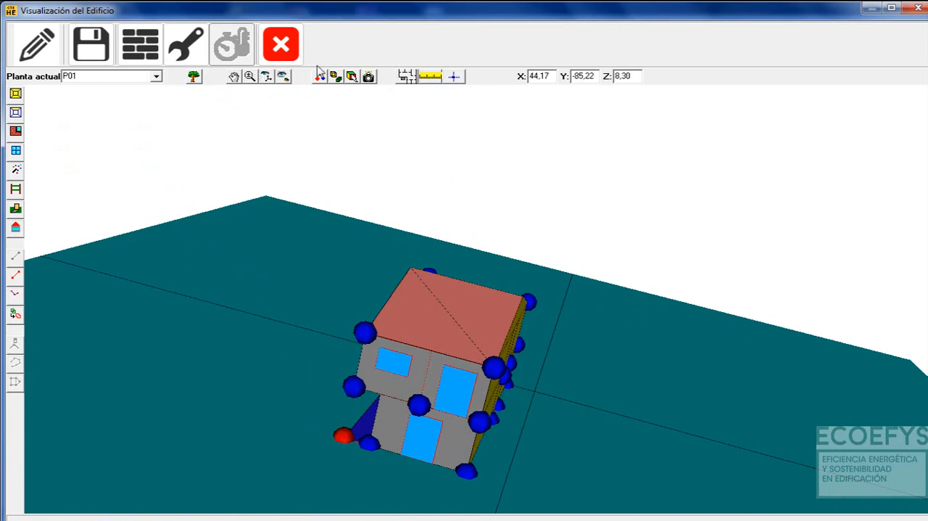
left_click(266, 76)
left_click_drag(352, 193, 482, 408)
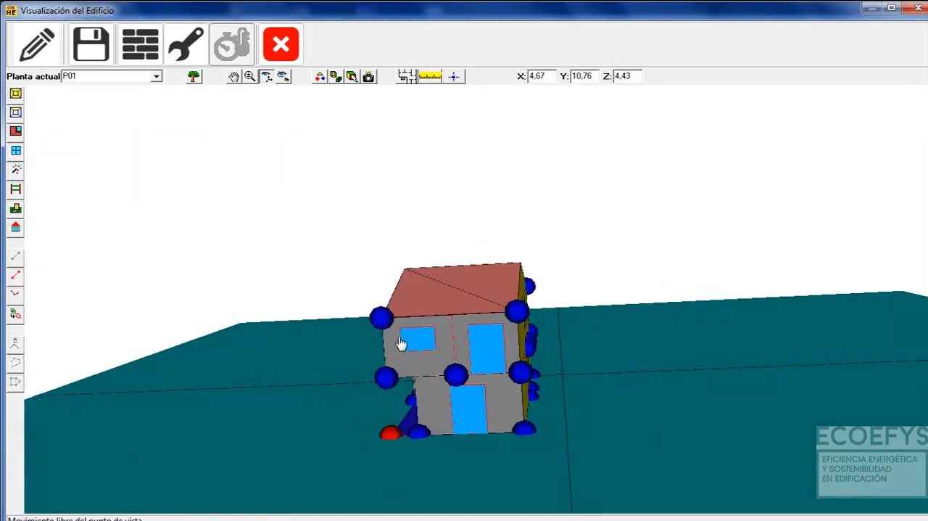
left_click_drag(482, 346, 398, 342)
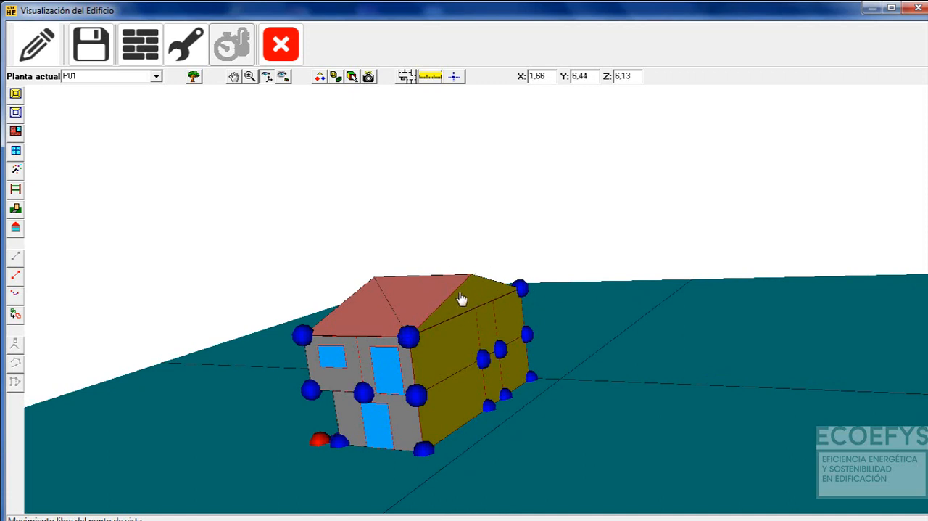
Orbit the house slightly and check the Gestión de Planos dialog for loading plans, closing it without loading any
left_click_drag(435, 351, 359, 292)
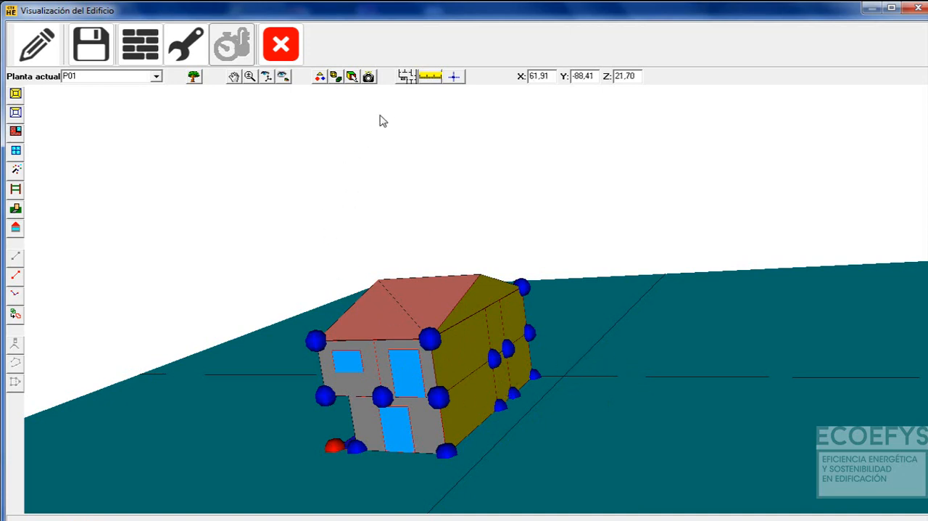
left_click(407, 76)
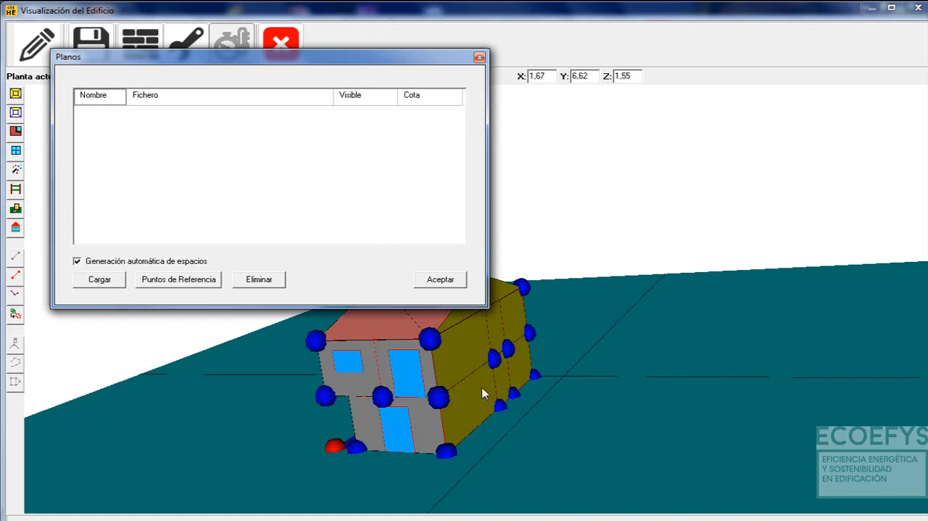
left_click(479, 57)
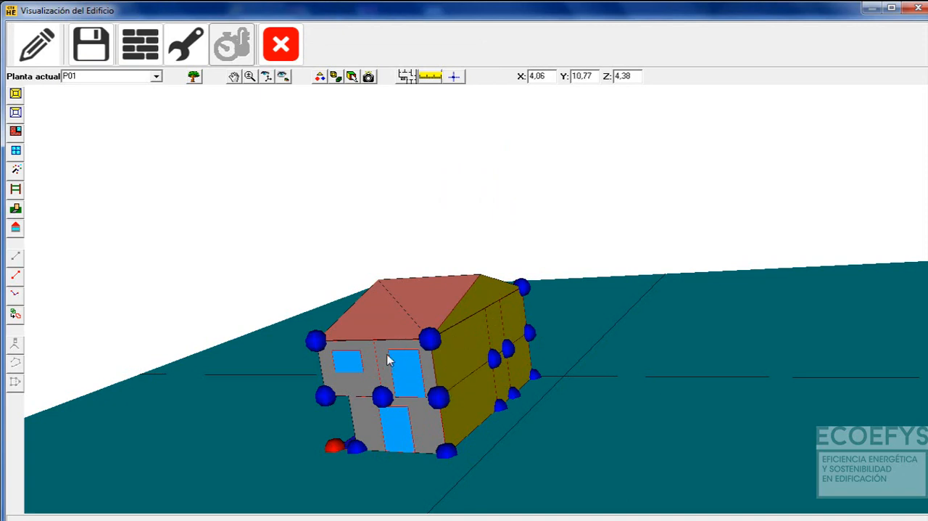
left_click(267, 77)
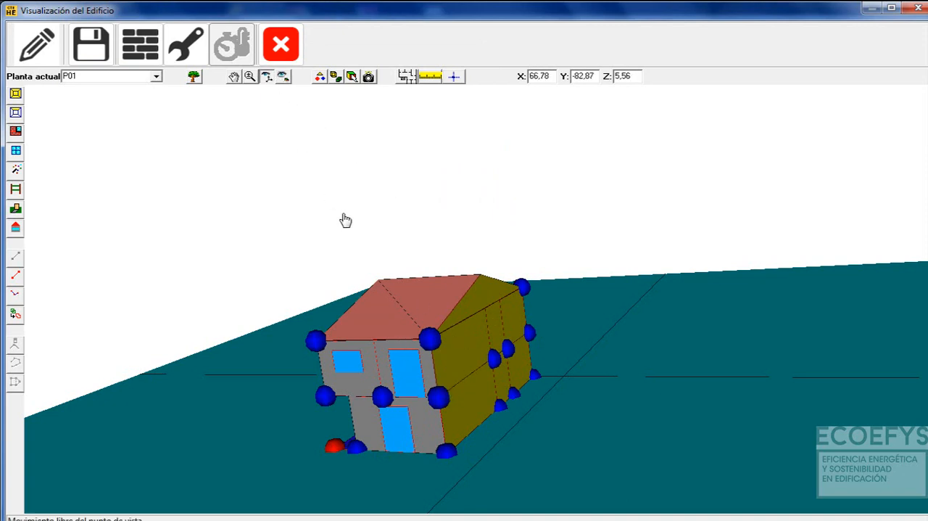
left_click_drag(345, 219, 387, 234)
left_click(267, 76)
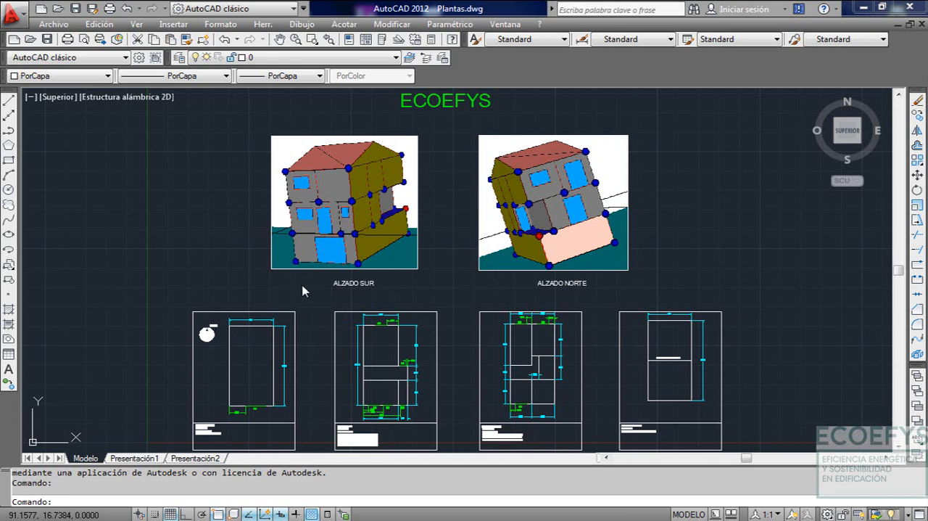
Switch to Plantas.dwg in AutoCAD and examine the PLANTA SÓTANO plan, its dimensions, door P-1 and floor elevation note
middle_click_drag(248, 300, 481, 174)
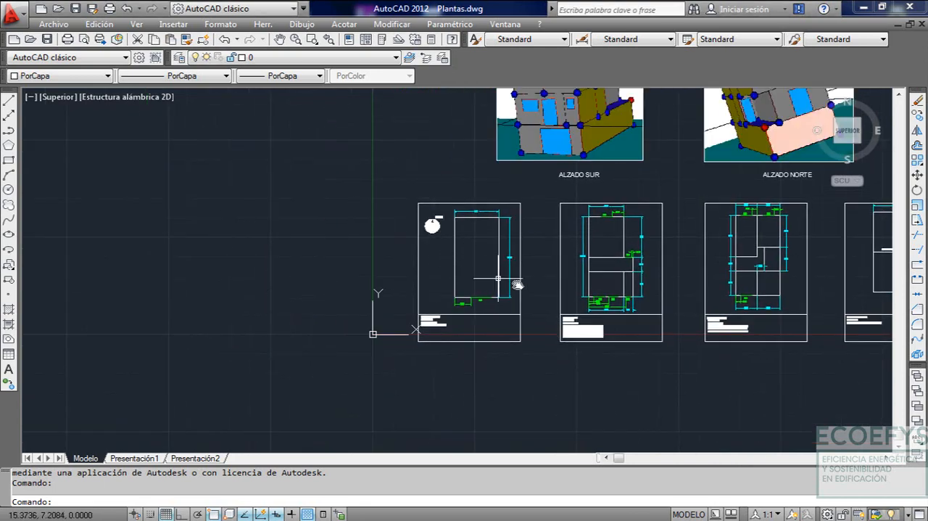
scroll(510, 286, "up", 4)
mouse_move(494, 286)
middle_mouse_down()
mouse_move(583, 360)
mouse_move(549, 315)
mouse_move(507, 286)
middle_mouse_up()
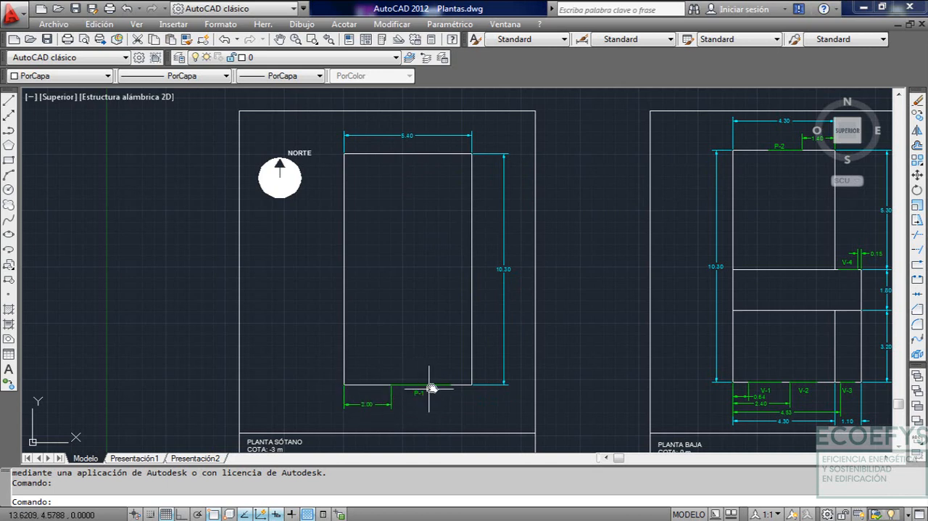
middle_click_drag(436, 383, 460, 315)
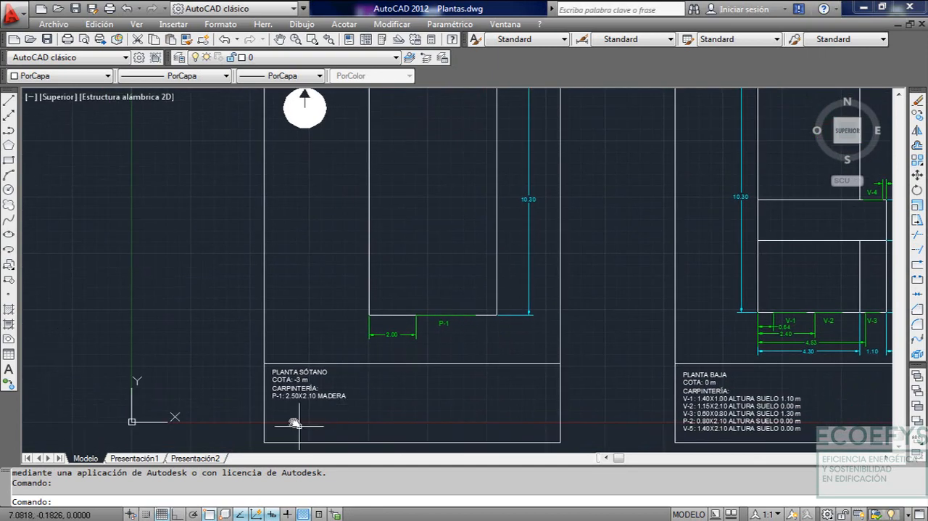
scroll(299, 406, "up", 3)
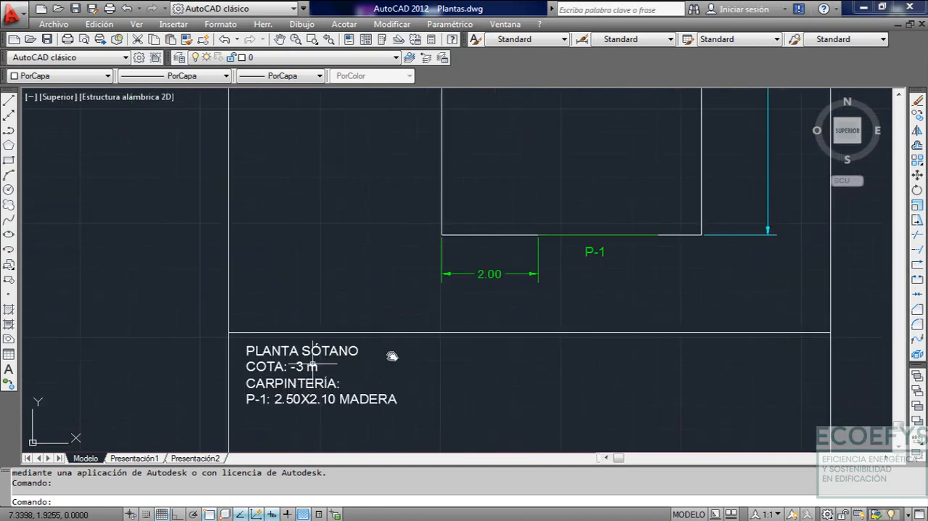
scroll(508, 340, "down", 2)
scroll(549, 210, "down", 2)
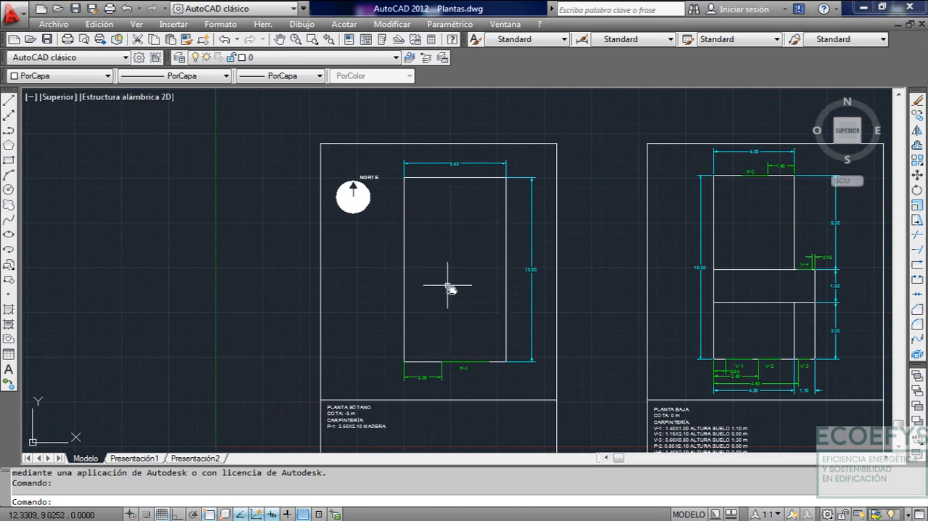
Read the basement plan's carpentry note for door P-1 and fit the whole drawing in view with Zoom Extensión
middle_click_drag(436, 314, 466, 263)
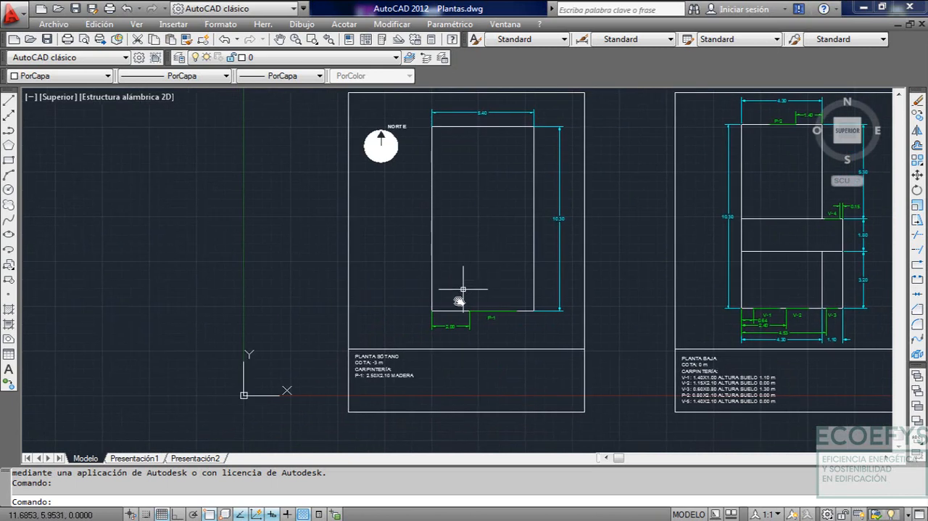
scroll(356, 372, "up", 3)
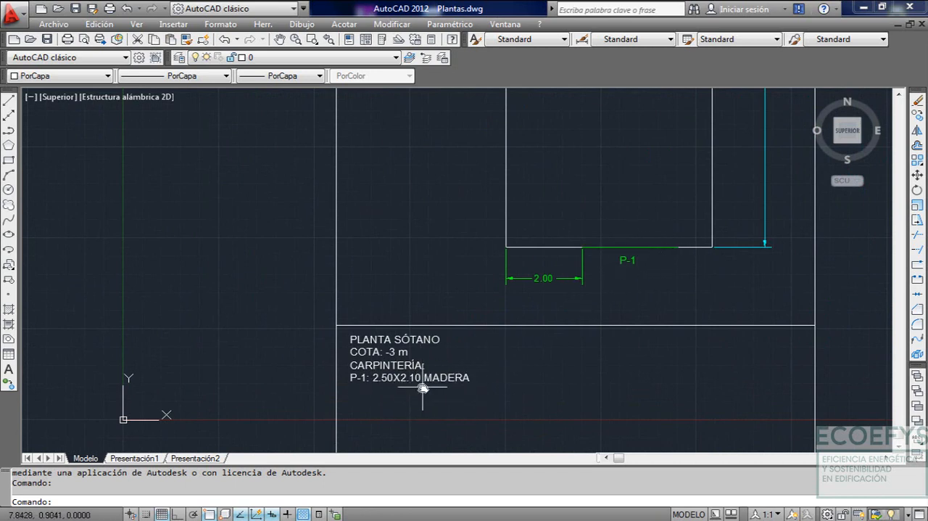
scroll(586, 315, "down", 3)
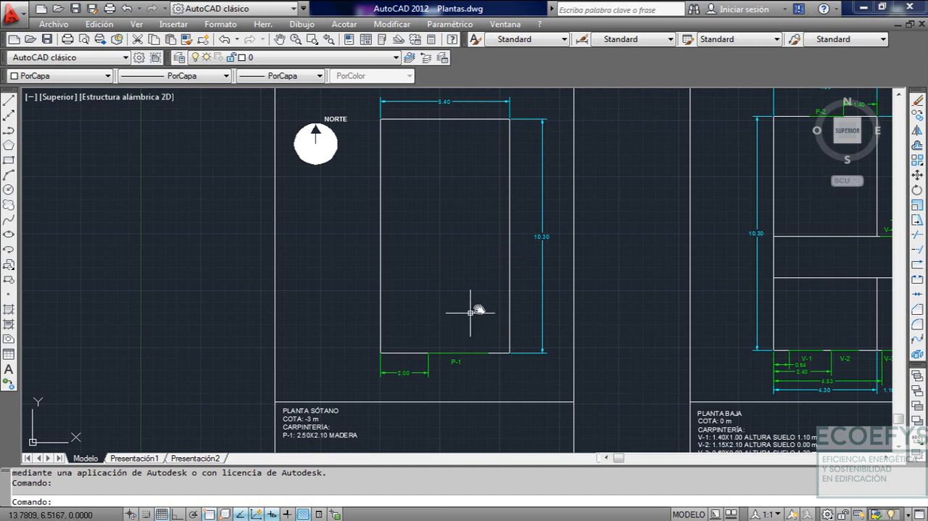
scroll(478, 320, "down", 3)
scroll(455, 306, "down", 3)
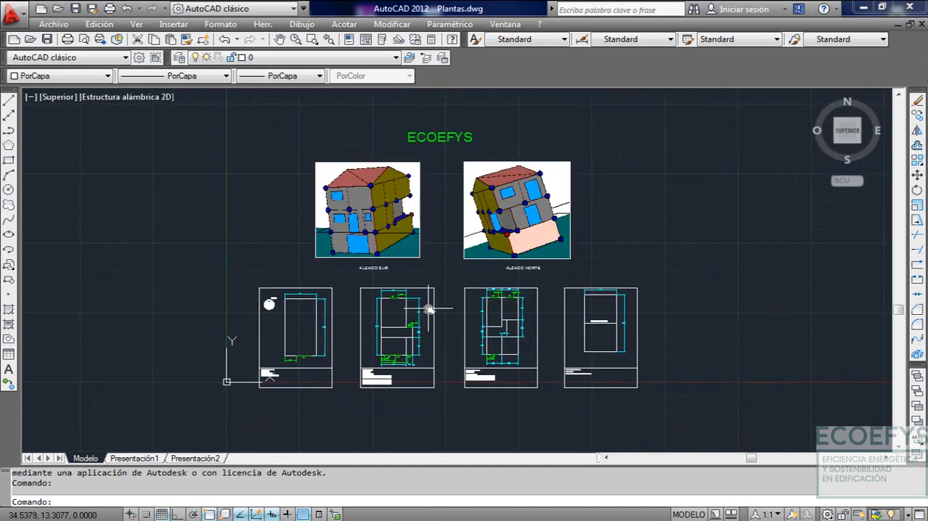
type("z")
key("Return")
type("e")
key("Return")
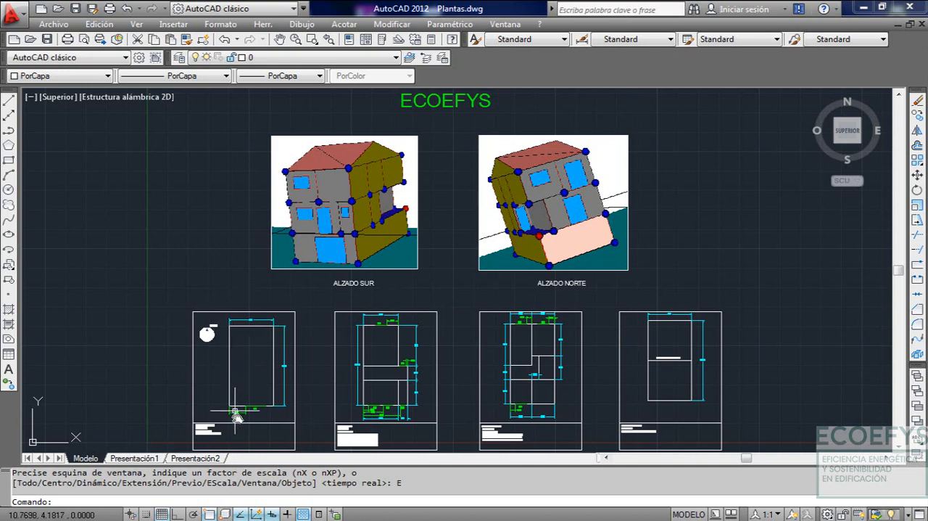
Examine the basement outline's width and length dimensions and its orientation relative to the NORTE symbol
scroll(232, 414, "up", 5)
middle_click_drag(249, 390, 343, 376)
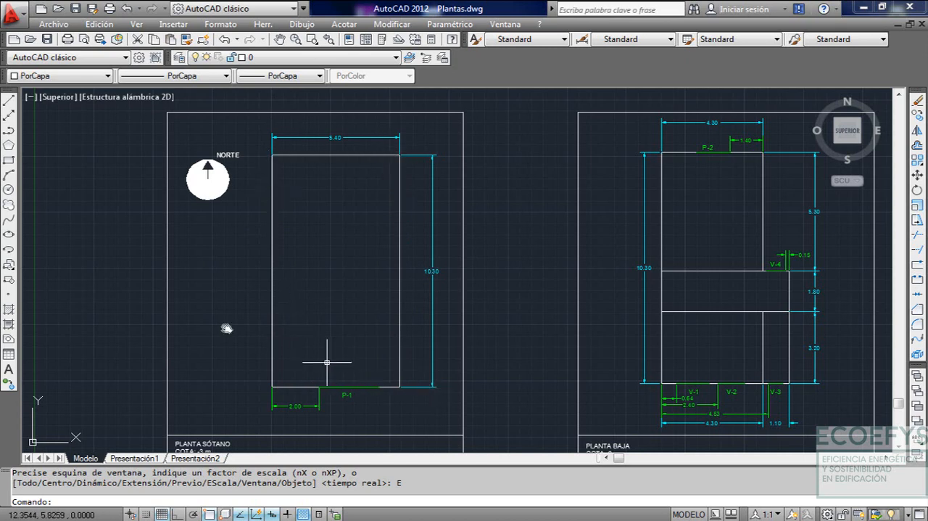
scroll(268, 243, "up", 2)
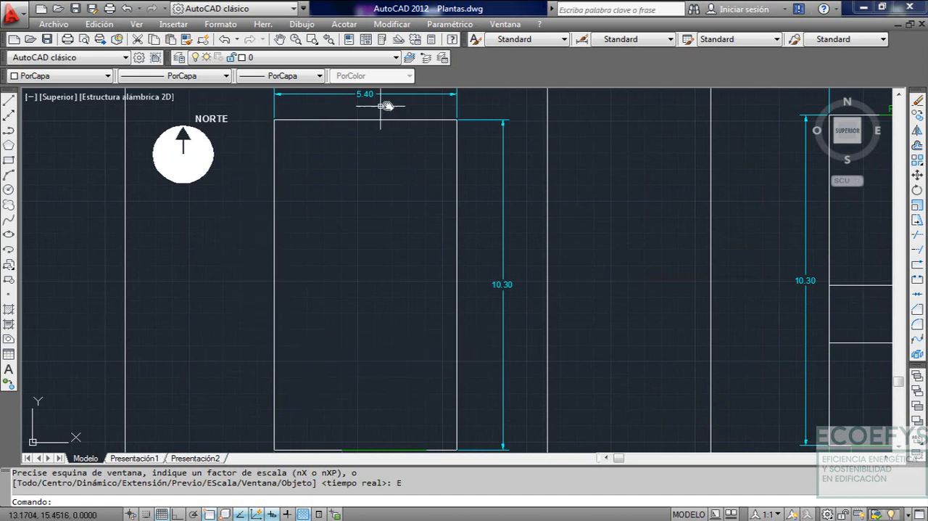
scroll(459, 326, "down", 2)
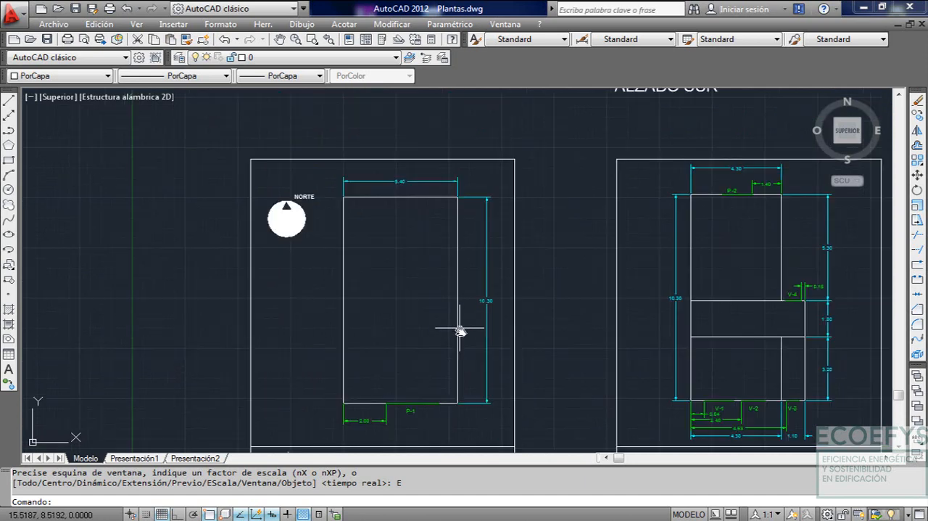
scroll(435, 321, "up", 2)
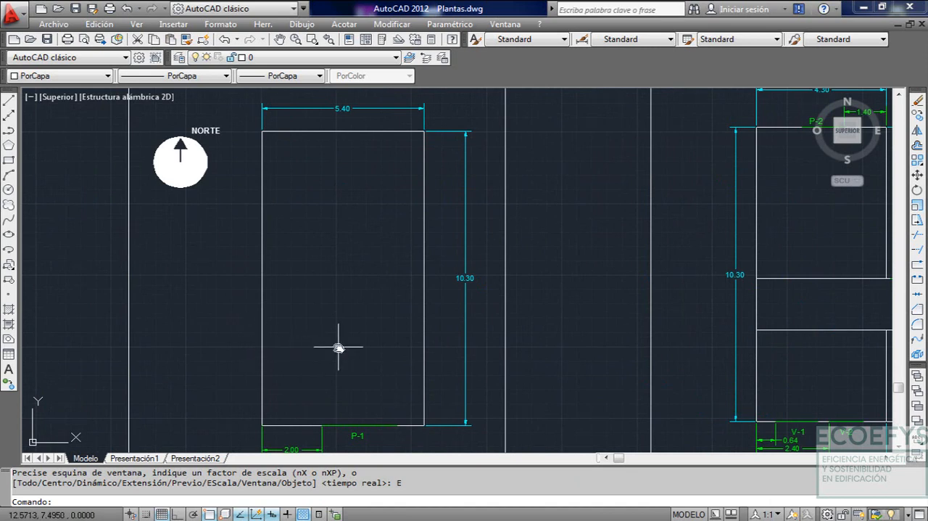
scroll(342, 343, "down", 2)
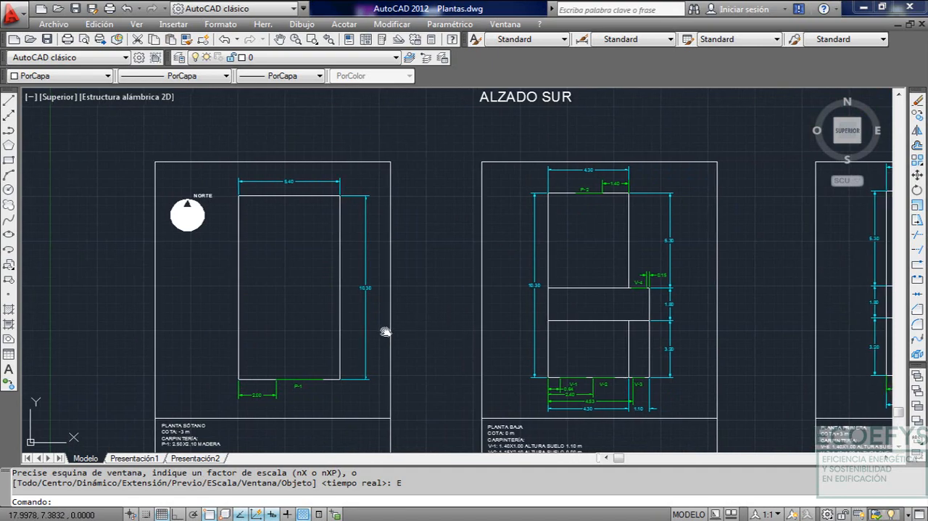
Compare the basement with the neighbouring floor plans and inspect the basement's perimeter walls up close
middle_click_drag(384, 327, 365, 321)
mouse_move(455, 307)
middle_mouse_down()
mouse_move(365, 275)
mouse_move(320, 274)
middle_mouse_up()
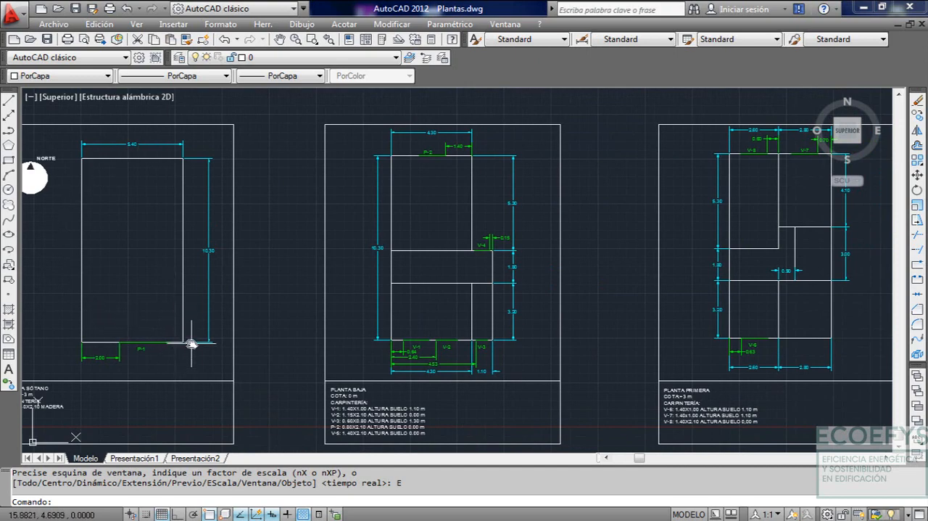
scroll(187, 341, "up", 2)
scroll(330, 362, "up", 1)
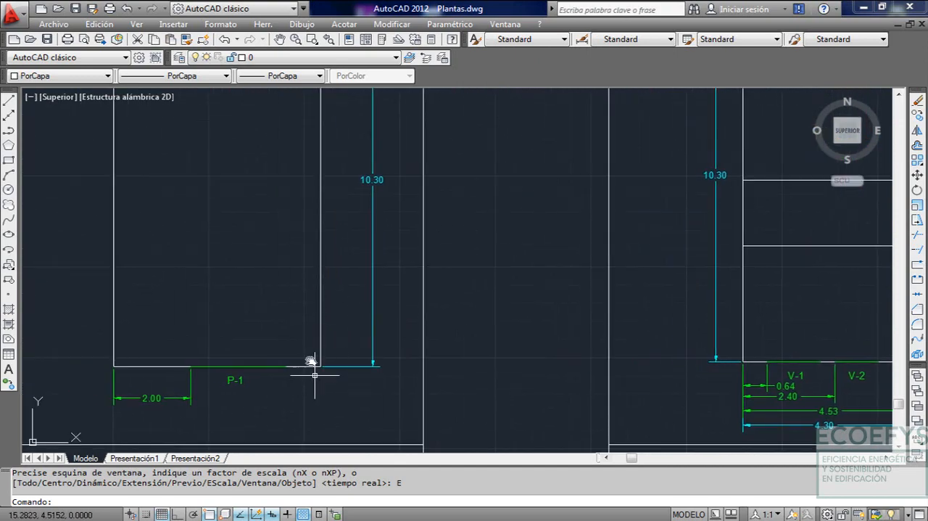
middle_click_drag(187, 352, 222, 409)
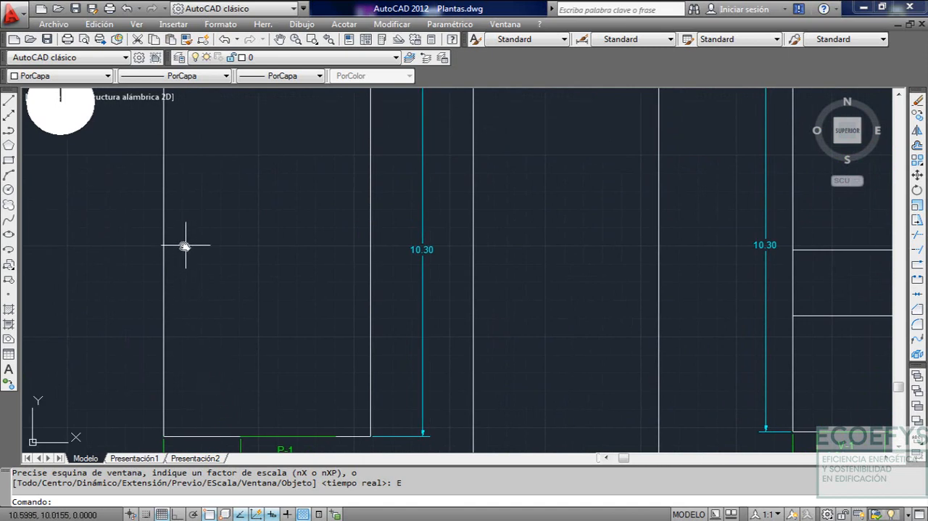
mouse_move(179, 251)
middle_mouse_down()
mouse_move(197, 359)
mouse_move(205, 233)
middle_mouse_up()
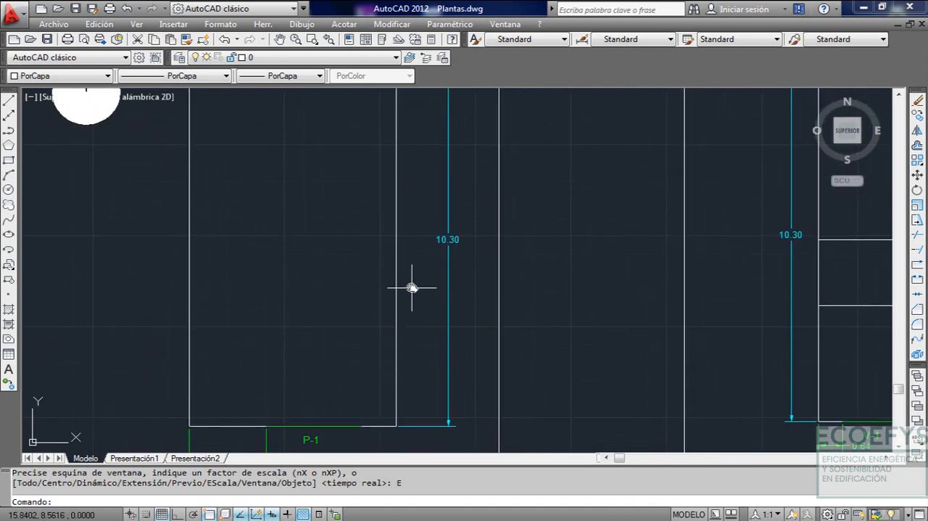
Examine the PLANTA BAJA plan's overall dimensions, room divisions and the recess beside window V-4
scroll(460, 363, "down", 5)
scroll(338, 323, "up", 3)
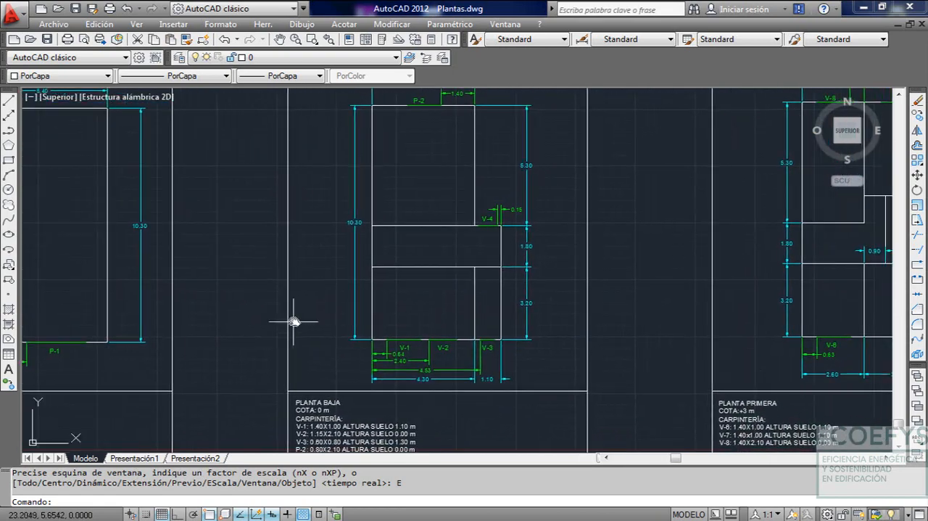
mouse_move(456, 321)
middle_mouse_down()
mouse_move(425, 349)
mouse_move(480, 389)
middle_mouse_up()
scroll(438, 346, "down", 3)
scroll(435, 372, "up", 4)
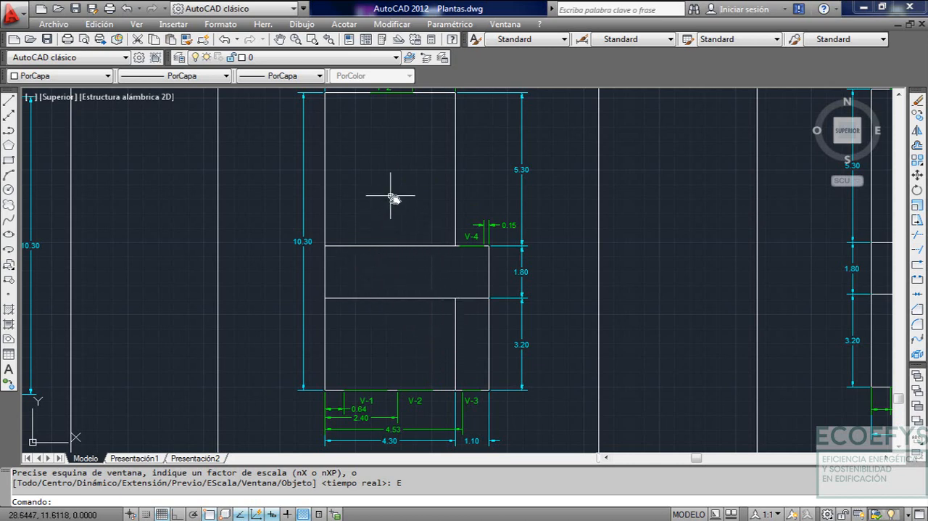
middle_click_drag(461, 203, 464, 226)
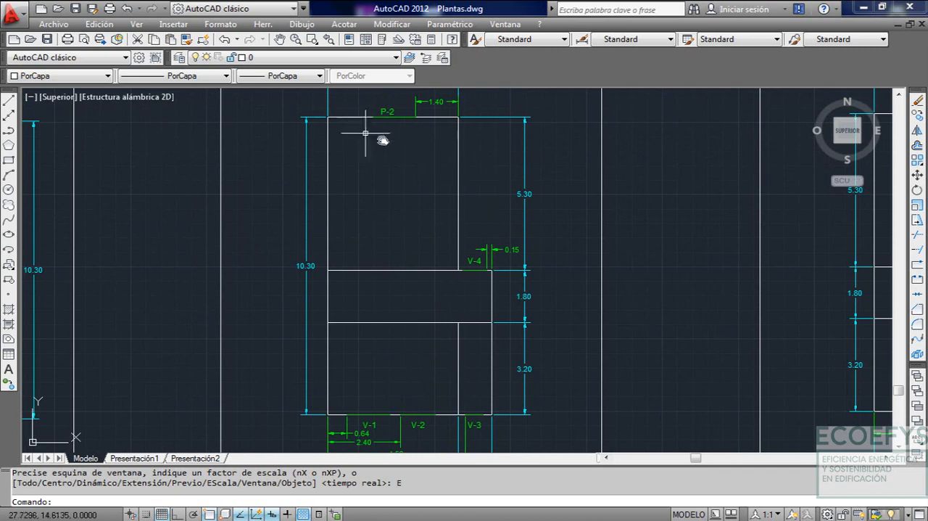
middle_click_drag(365, 313, 344, 267)
mouse_move(457, 272)
middle_mouse_down()
mouse_move(448, 319)
mouse_move(472, 353)
middle_mouse_up()
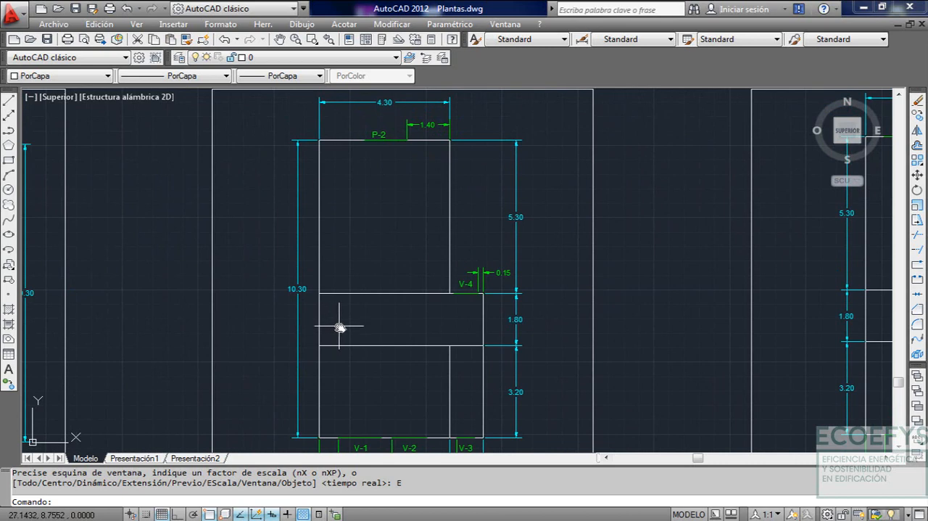
middle_click_drag(396, 326, 421, 317)
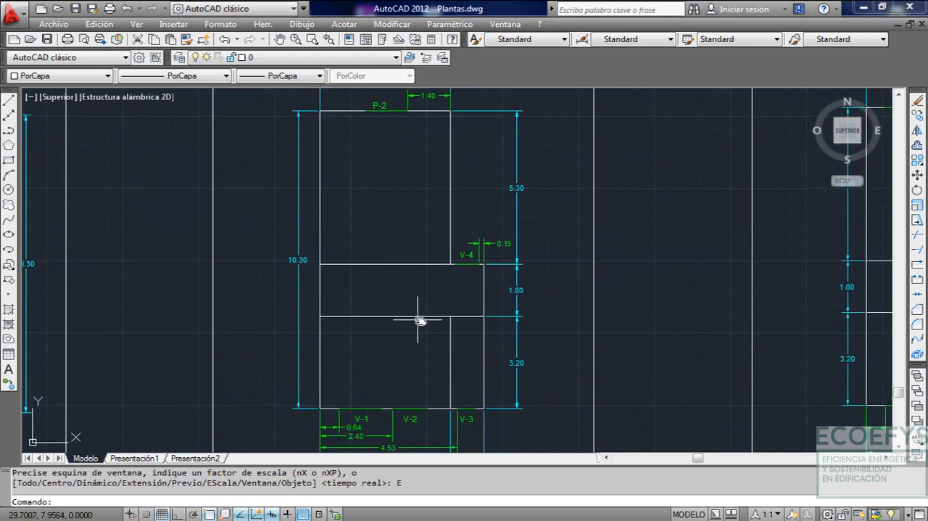
Follow the ground-floor plan from the room with door P-2 down to the façade with windows V-1, V-2 and V-3
middle_click_drag(443, 231, 458, 279)
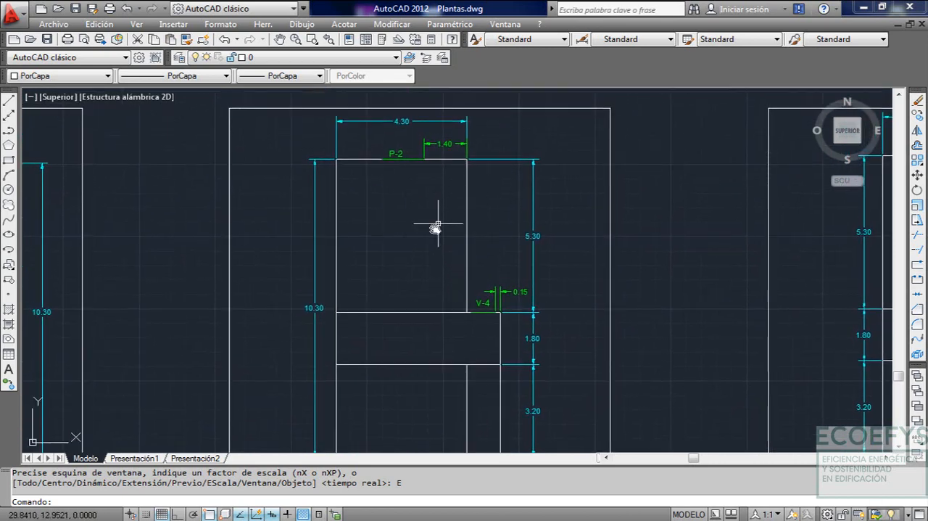
middle_click_drag(323, 326, 314, 279)
middle_click_drag(355, 257, 353, 283)
mouse_move(343, 362)
middle_mouse_down()
mouse_move(325, 330)
mouse_move(343, 307)
middle_mouse_up()
middle_click_drag(429, 371, 417, 290)
middle_click_drag(409, 356, 411, 314)
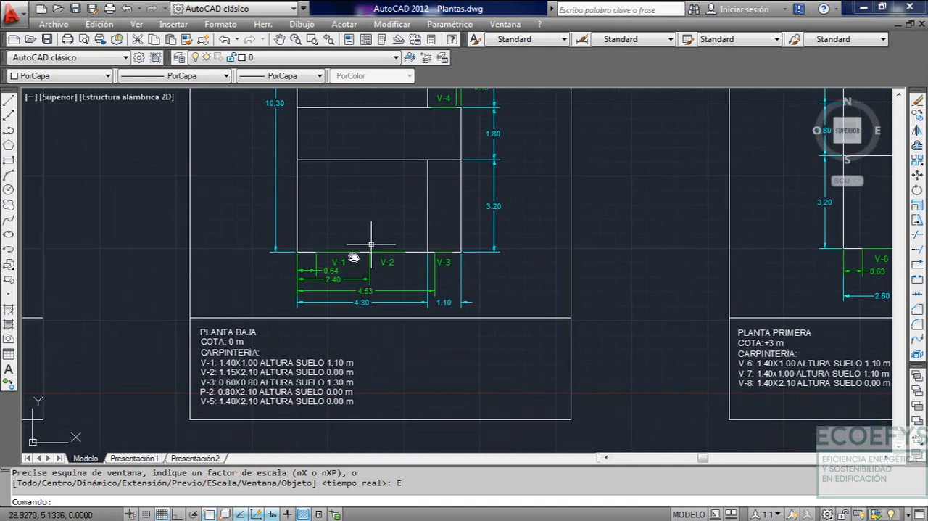
Compare the ground-floor carpentry list with the openings on the plan, checking their sizes and heights above the floor
middle_click_drag(379, 345, 457, 319)
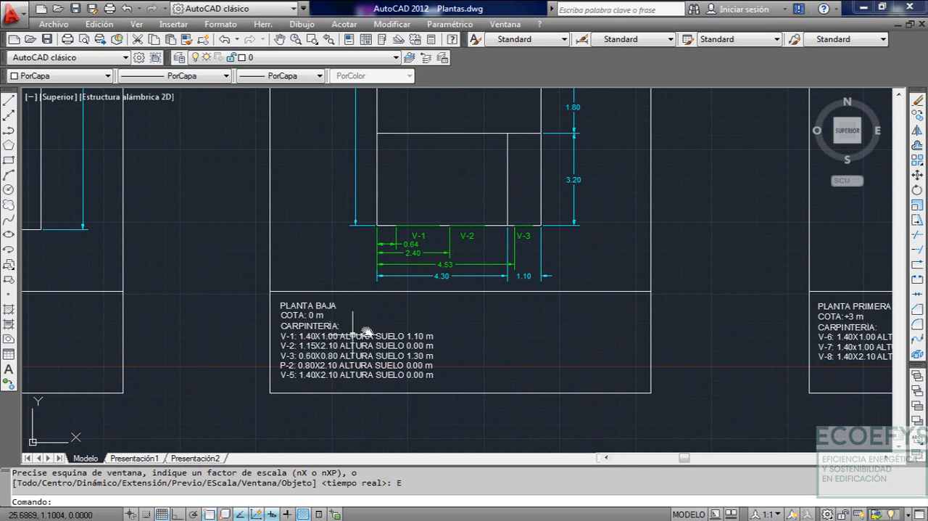
middle_click_drag(386, 325, 365, 342)
middle_click_drag(421, 263, 390, 309)
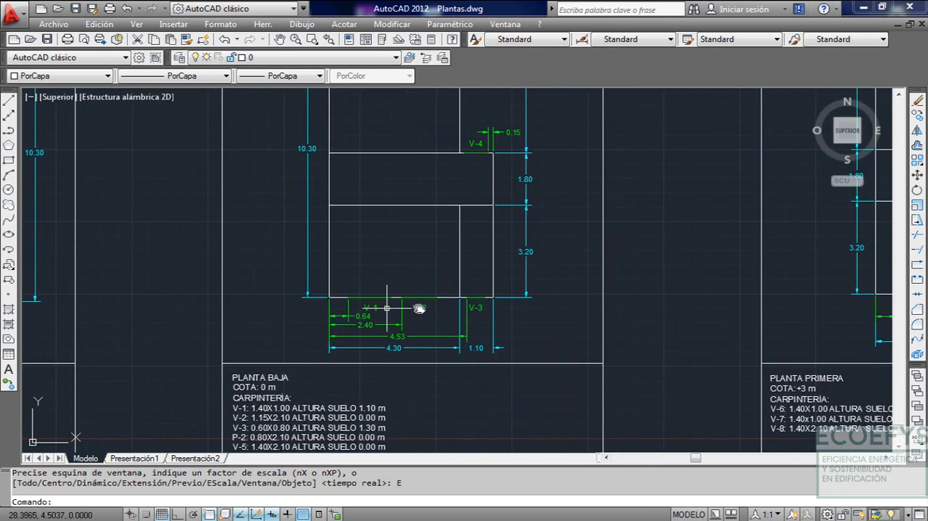
middle_click_drag(475, 275, 467, 402)
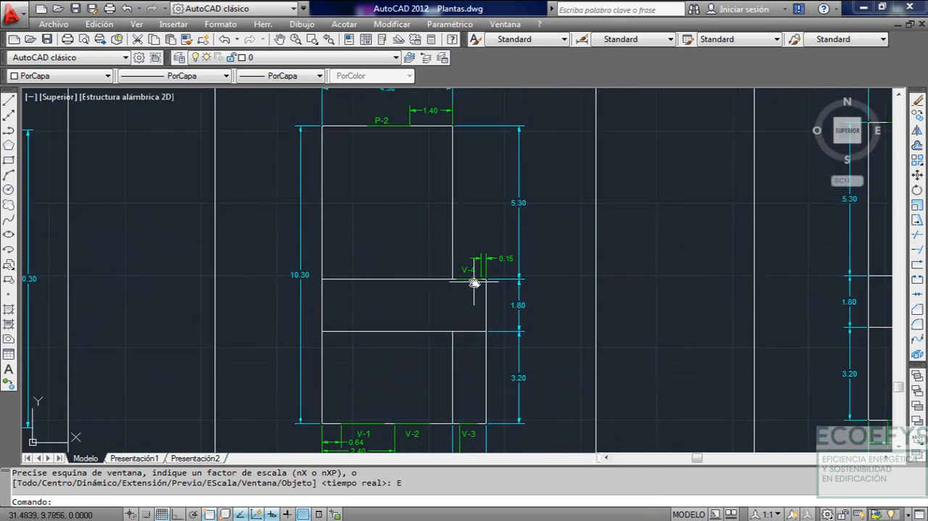
middle_click_drag(435, 176, 420, 201)
mouse_move(460, 266)
middle_mouse_down()
mouse_move(436, 208)
mouse_move(438, 133)
middle_mouse_up()
middle_click_drag(423, 226, 431, 199)
scroll(269, 358, "up", 2)
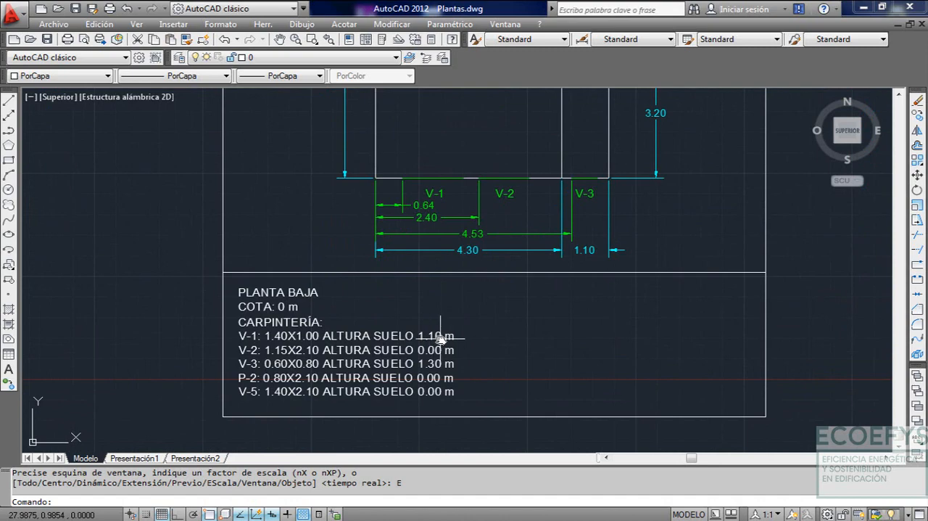
Compare the carpentry notes and floor levels listed under the basement and ground-floor plans
scroll(445, 337, "down", 4)
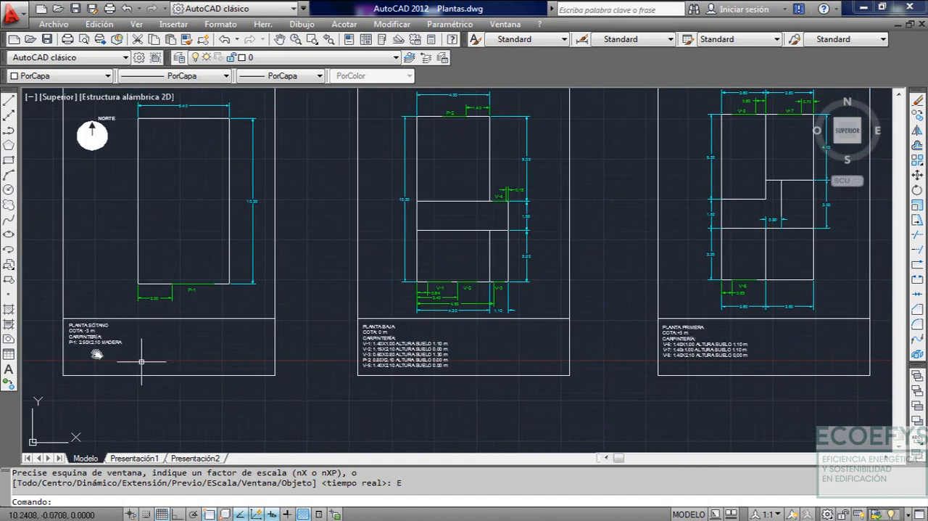
scroll(101, 344, "up", 1)
scroll(97, 341, "up", 2)
middle_click_drag(396, 343, 253, 358)
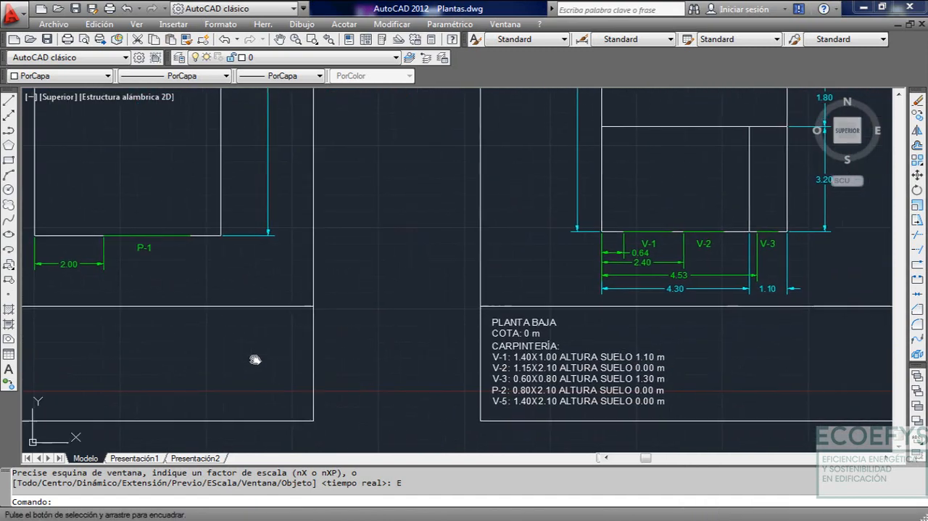
scroll(575, 345, "down", 2)
middle_click_drag(472, 338, 433, 370)
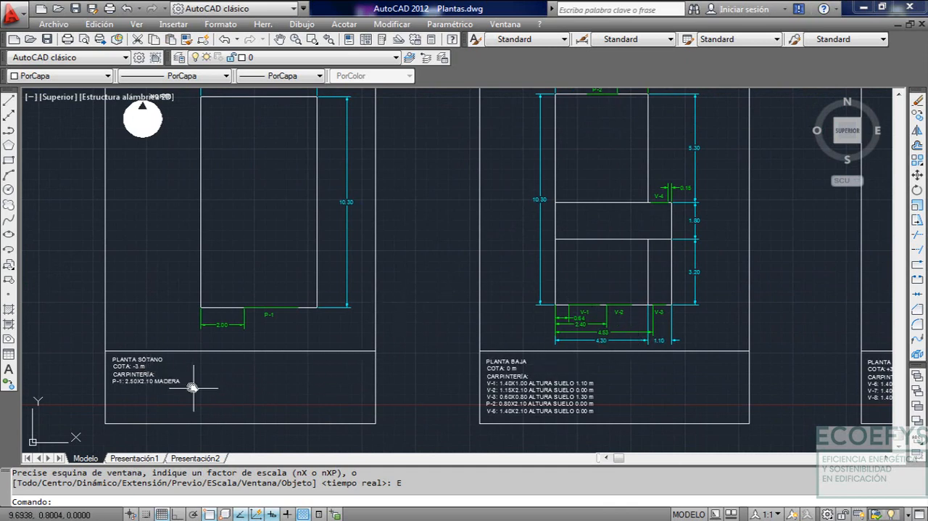
scroll(500, 355, "down", 1)
middle_click_drag(586, 341, 414, 339)
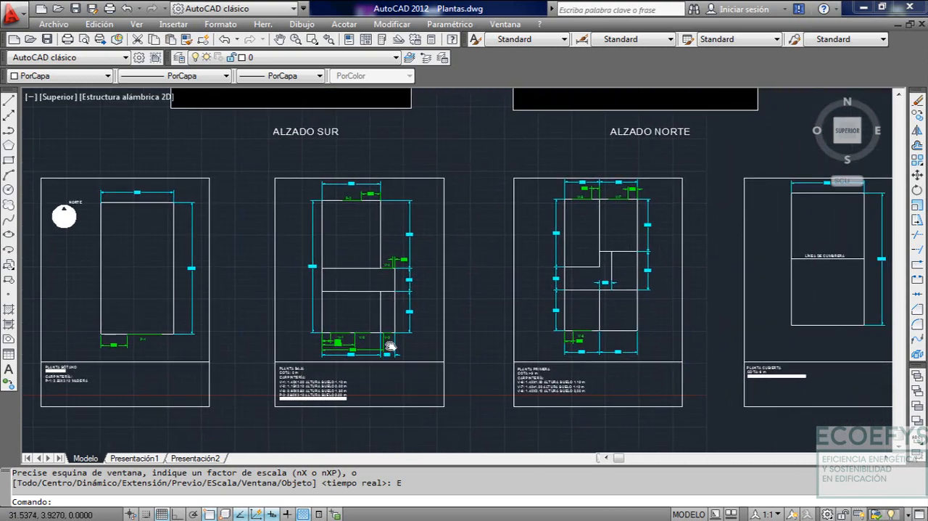
Examine the PLANTA PRIMERA plan's room divisions, dimensions and windows, along with the ridge line on the neighbouring roof plan
middle_click_drag(493, 364, 280, 353)
scroll(398, 341, "up", 1)
middle_click_drag(405, 323, 373, 339)
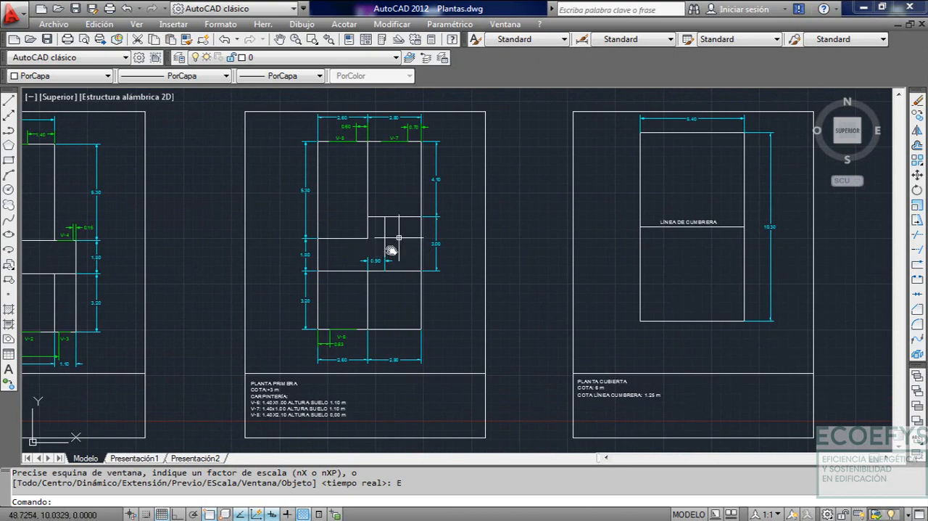
mouse_move(411, 244)
middle_mouse_down()
mouse_move(378, 290)
mouse_move(478, 305)
middle_mouse_up()
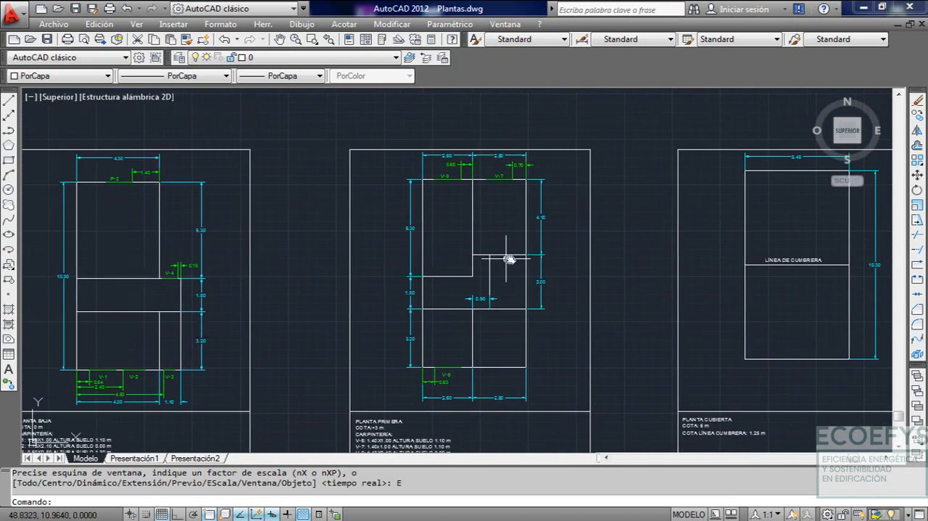
scroll(498, 203, "up", 2)
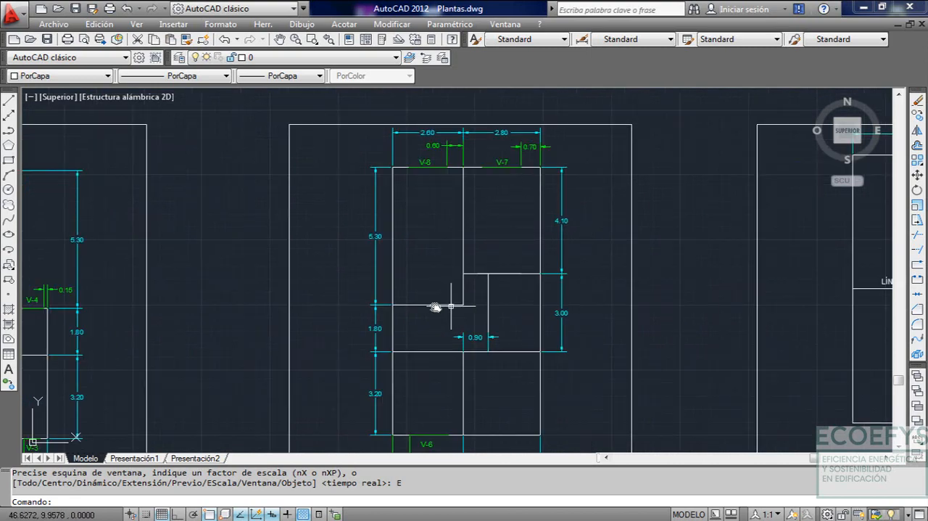
scroll(441, 307, "down", 2)
middle_click_drag(442, 307, 496, 301)
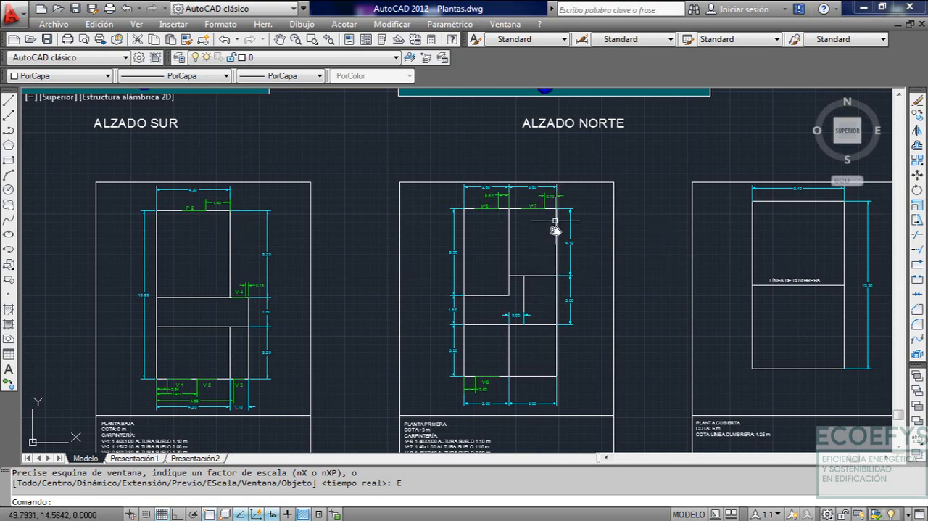
middle_click_drag(599, 275, 365, 249)
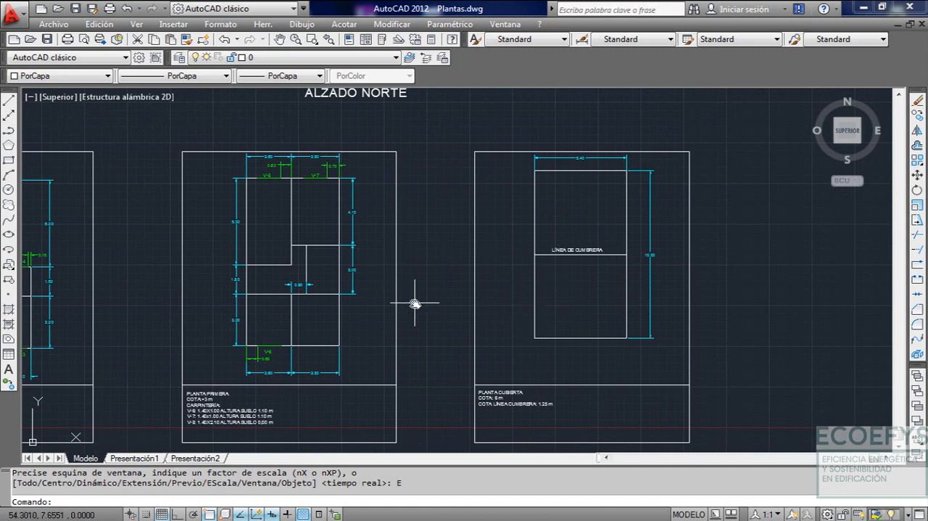
scroll(414, 301, "down", 3)
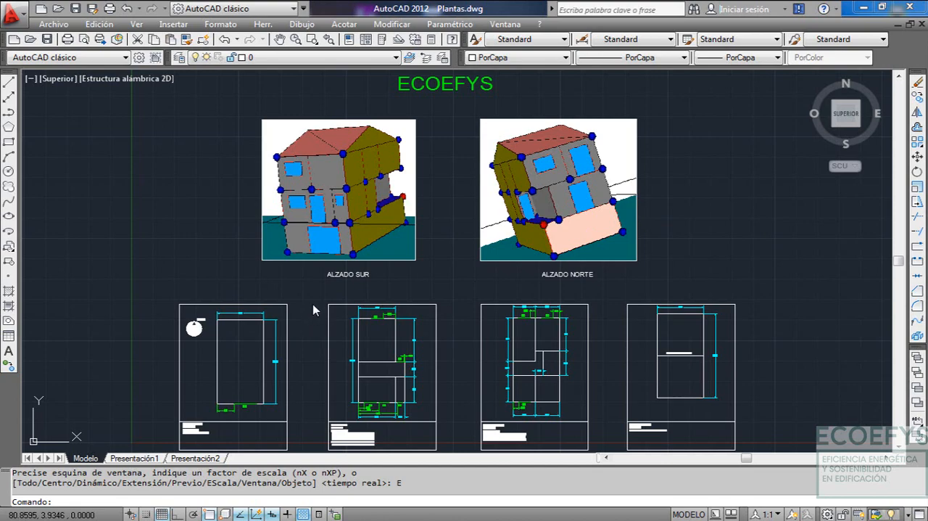
Inspect the PLANTA SÓTANO plan's overall width and length and the position of door P-1
key("Escape")
mouse_move(298, 323)
middle_mouse_down()
mouse_move(353, 284)
mouse_move(475, 250)
middle_mouse_up()
scroll(425, 311, "up", 5)
middle_click_drag(425, 311, 440, 319)
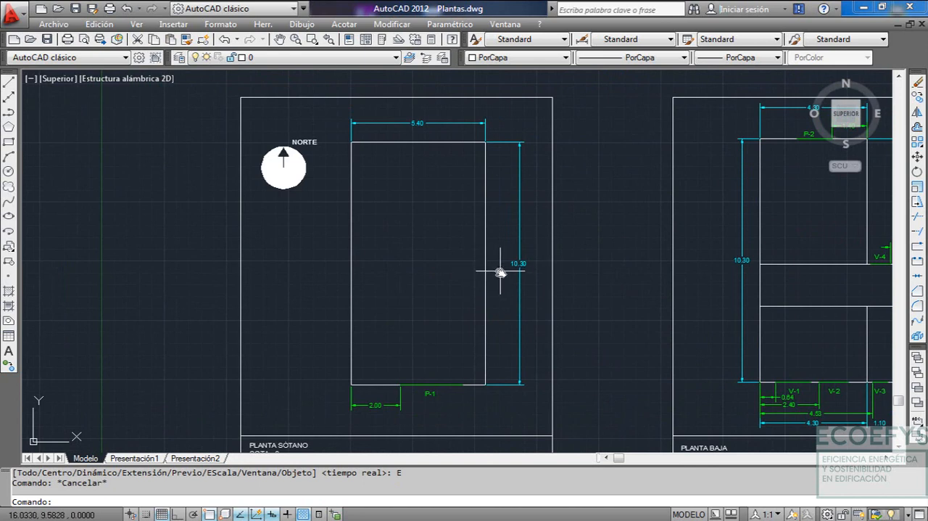
middle_click_drag(469, 275, 483, 255)
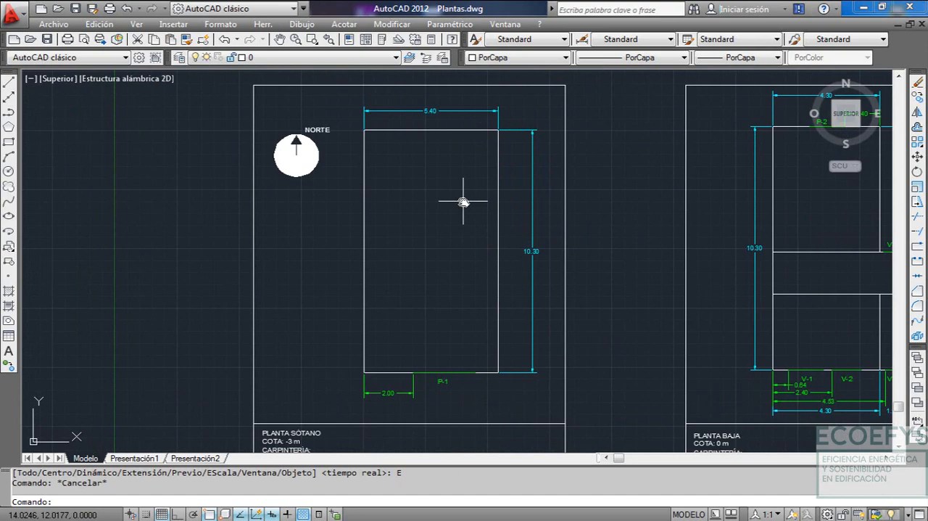
Create a new drawing from the acad template
left_click(61, 26)
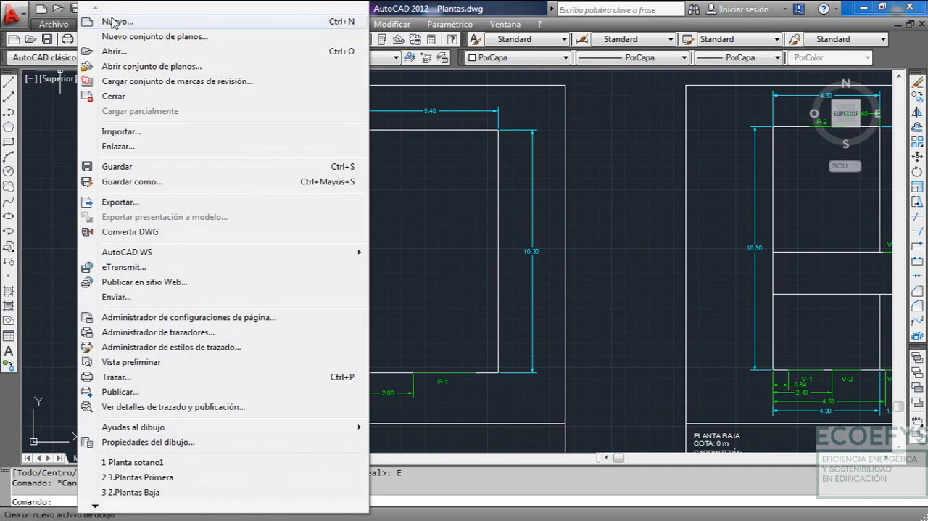
left_click(154, 23)
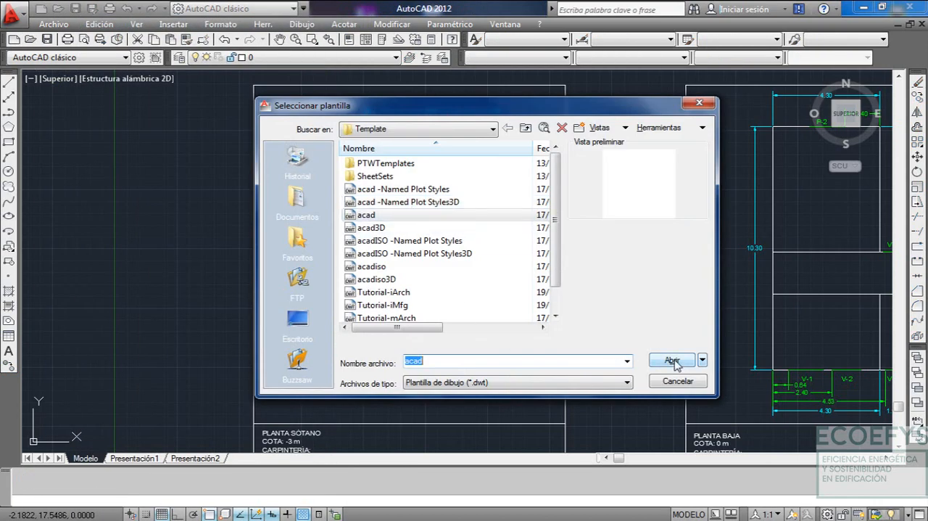
left_click(672, 361)
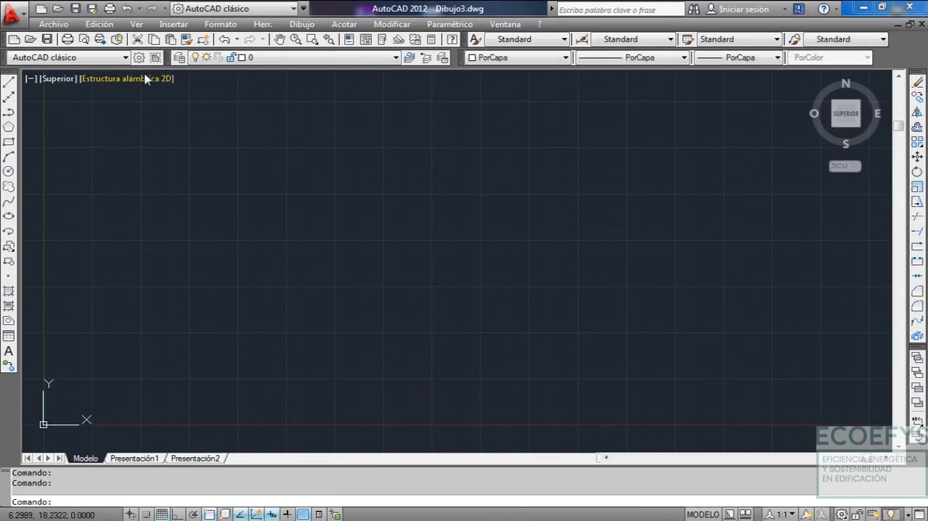
Save the new drawing in the Planos folder as "Planta sotano1" in DXF AutoCAD 2000/LT2000 format
left_click(54, 24)
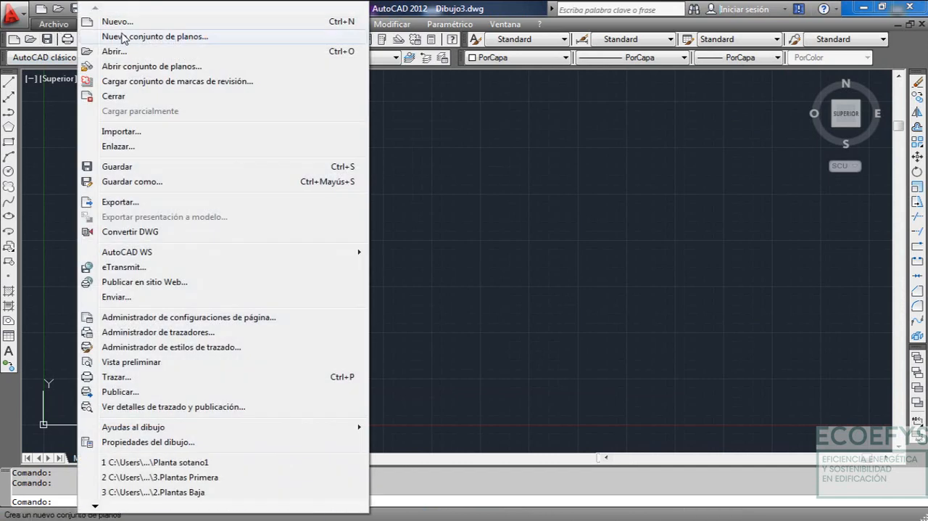
left_click(149, 187)
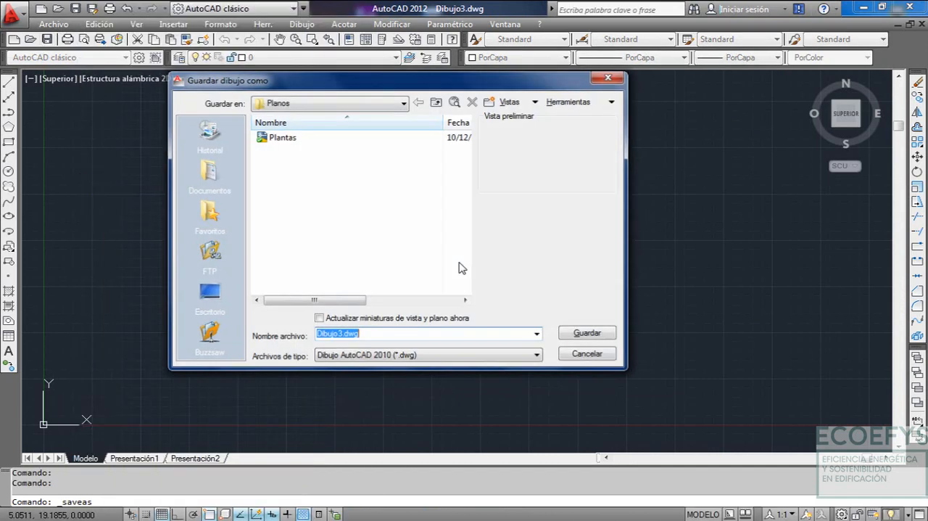
left_click(433, 356)
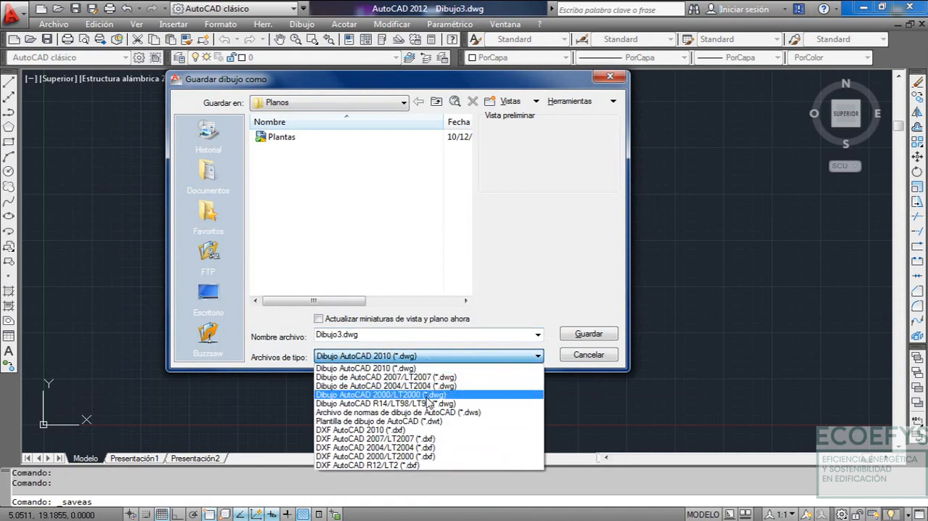
left_click(433, 456)
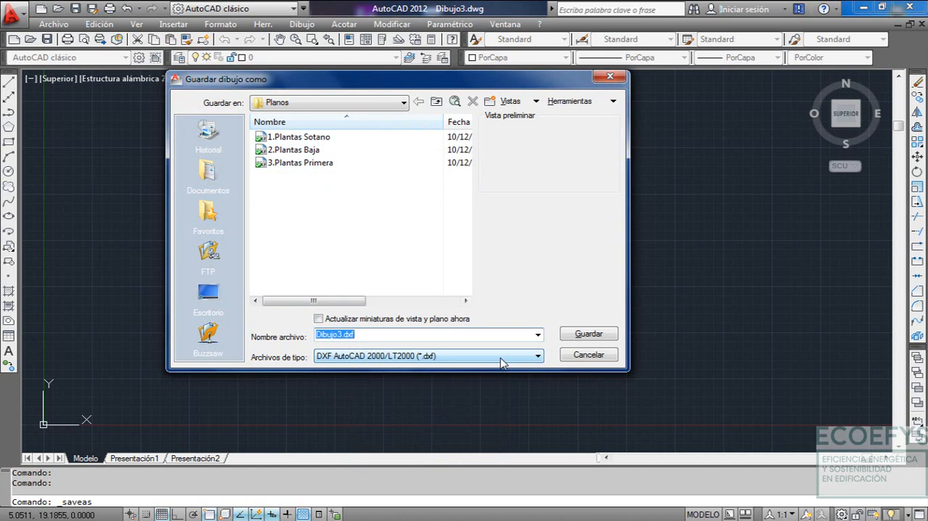
type("pl")
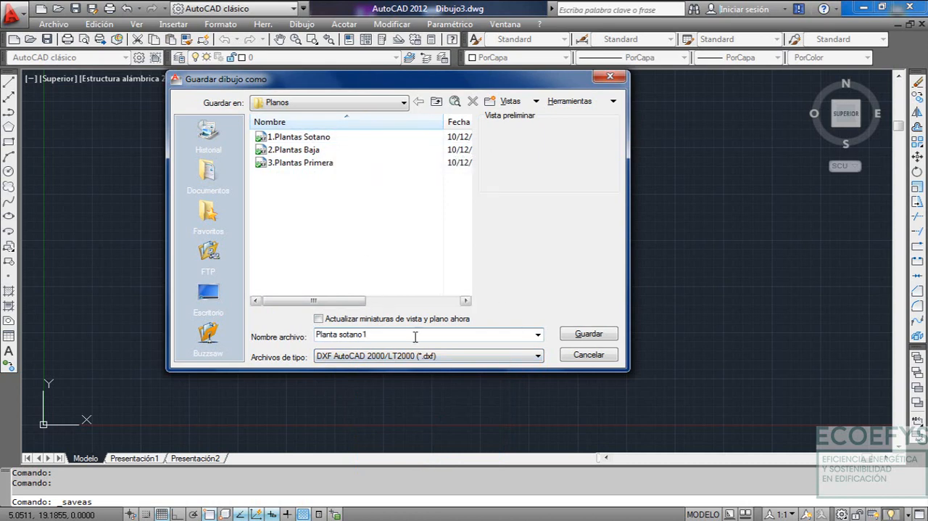
left_click(589, 334)
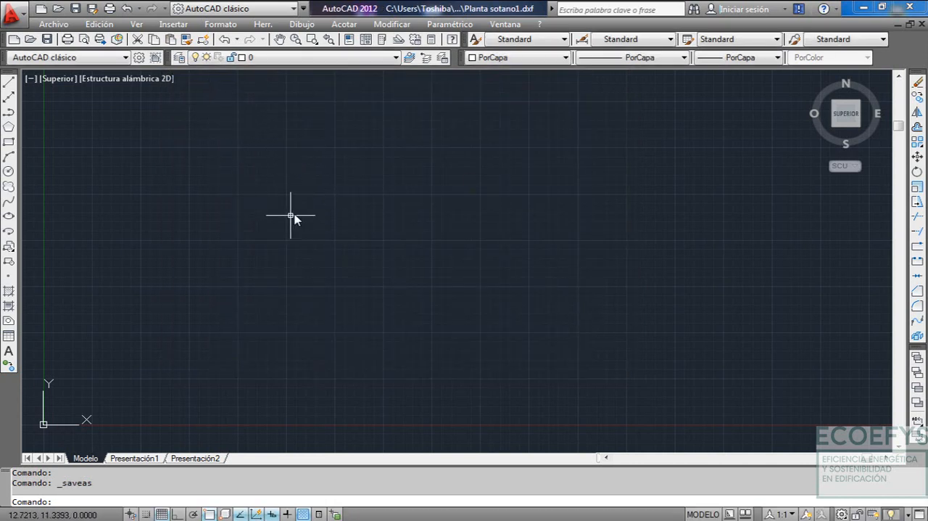
Switch to Plantas.dwg to check the basement plan, and return to the Planta sotano1.dxf drawing
left_click(516, 24)
left_click(540, 162)
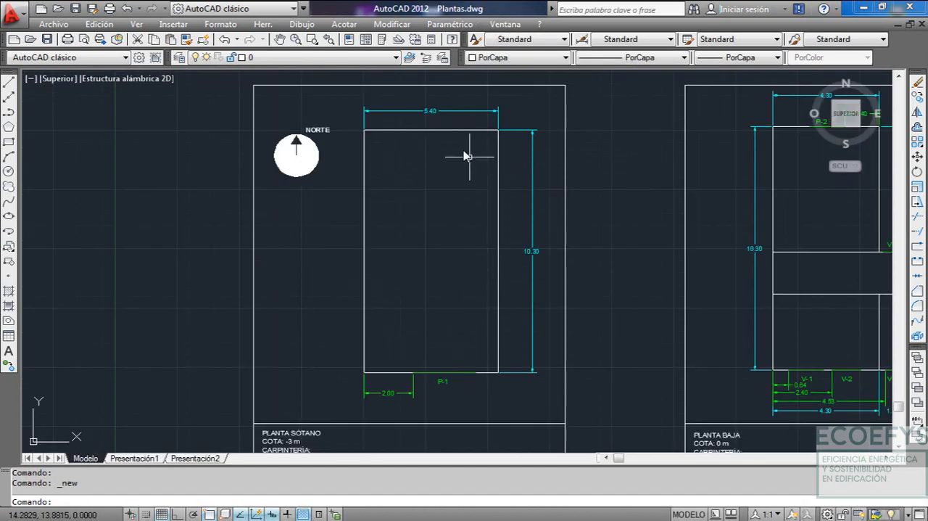
left_click(505, 24)
left_click(556, 221)
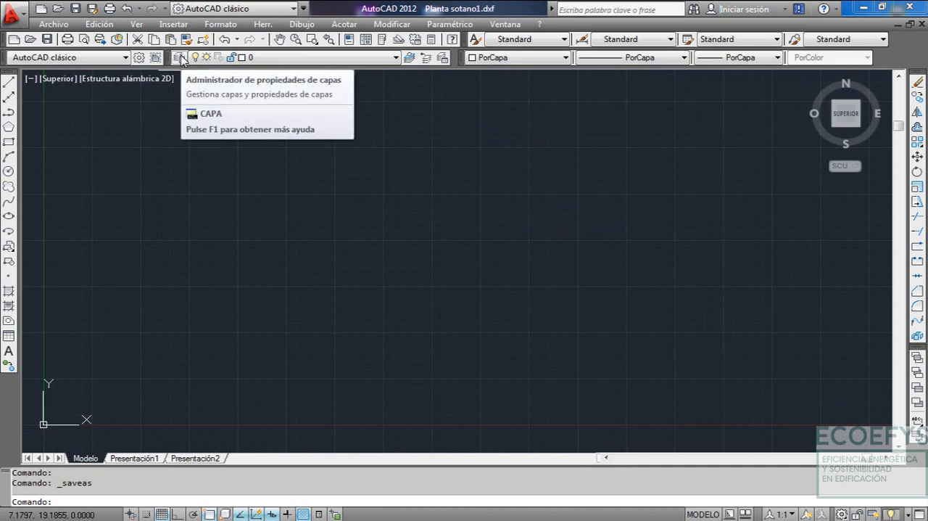
Create a layer named P01, review its properties and close the layer manager
left_click(180, 58)
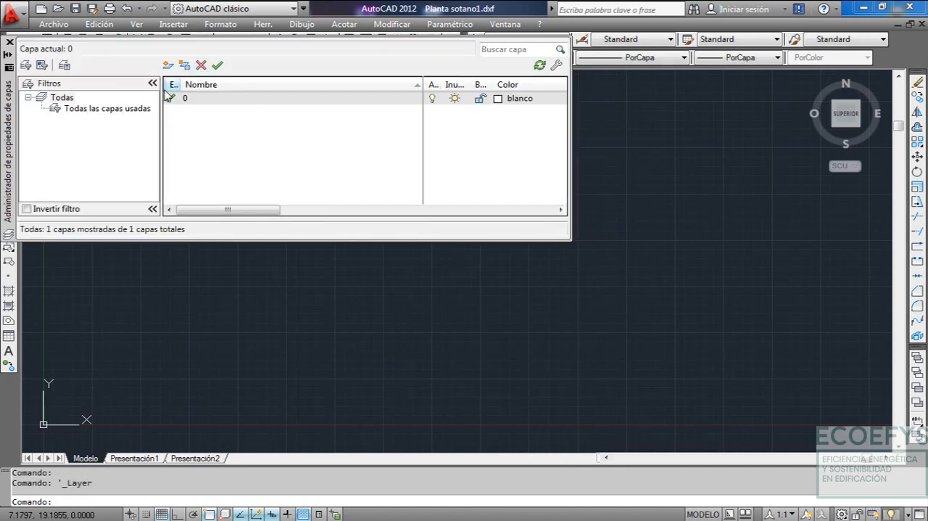
left_click(168, 66)
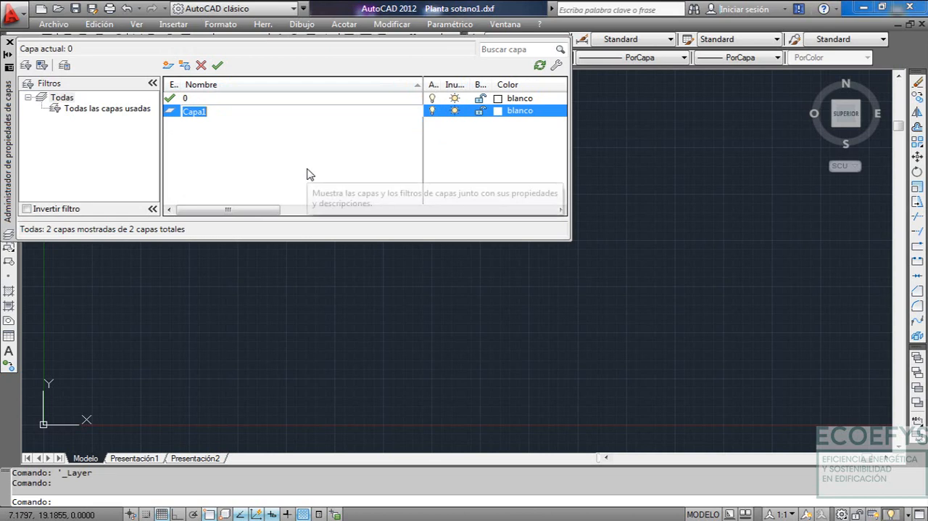
type("P01")
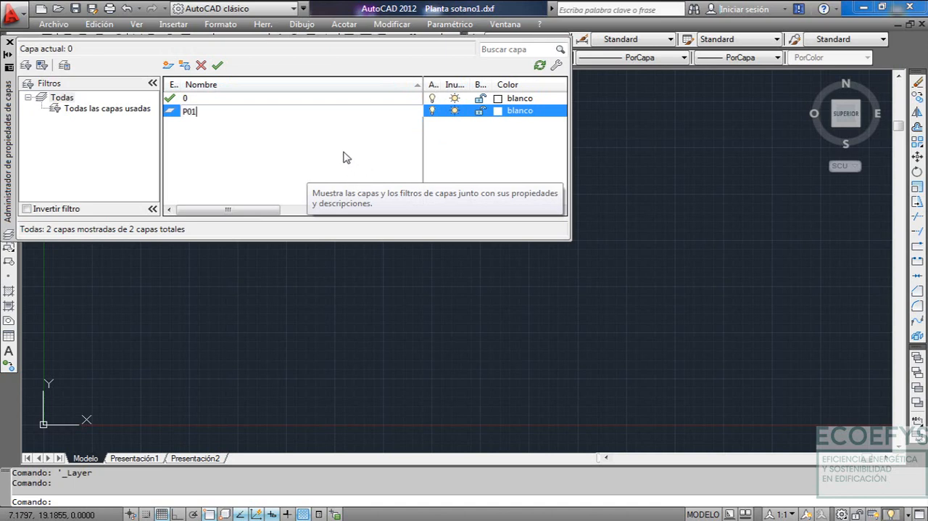
key("Return")
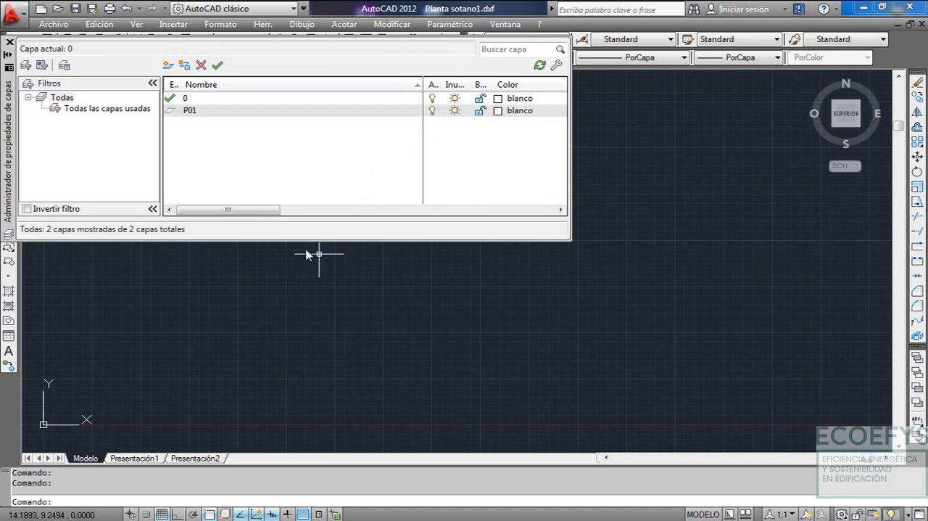
left_click_drag(266, 211, 356, 220)
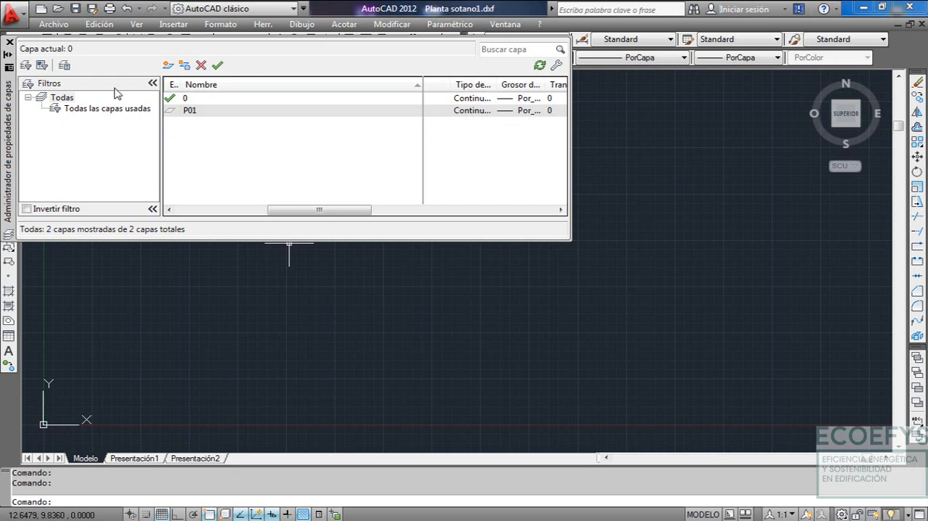
left_click(9, 42)
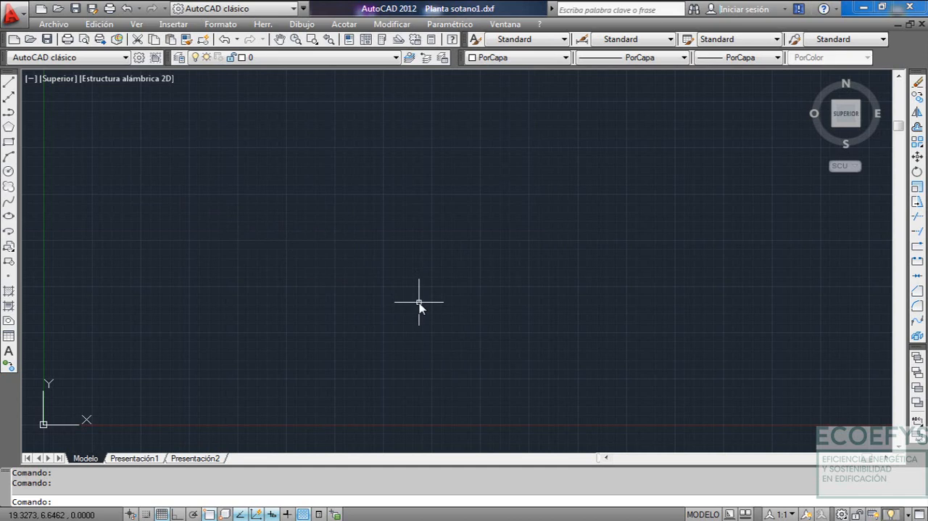
Draw a horizontal polyline segment 5.40 long with Ortho on as the basement's lower edge
type("PL")
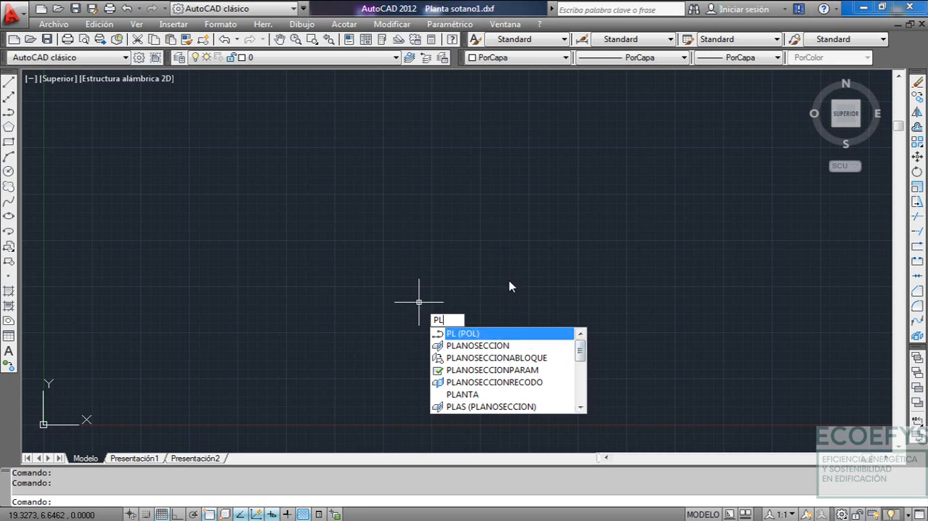
key("Return")
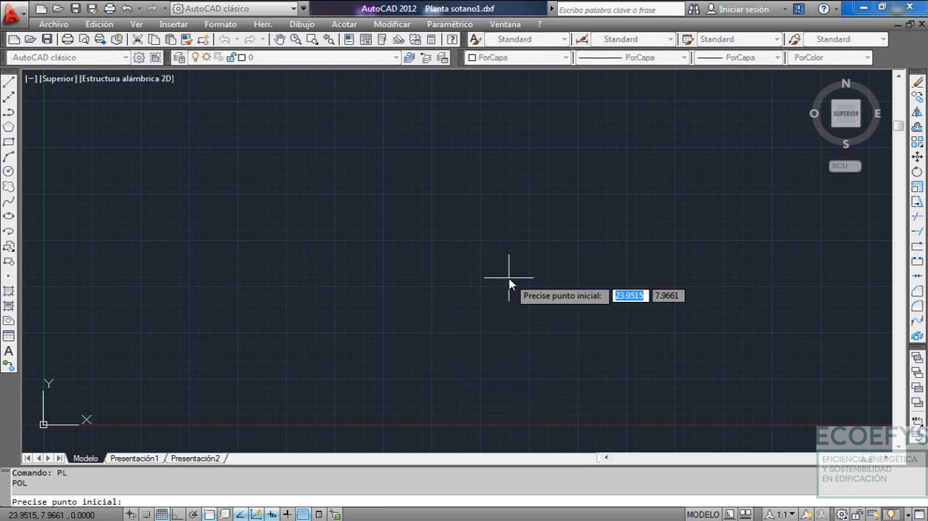
left_click(396, 283)
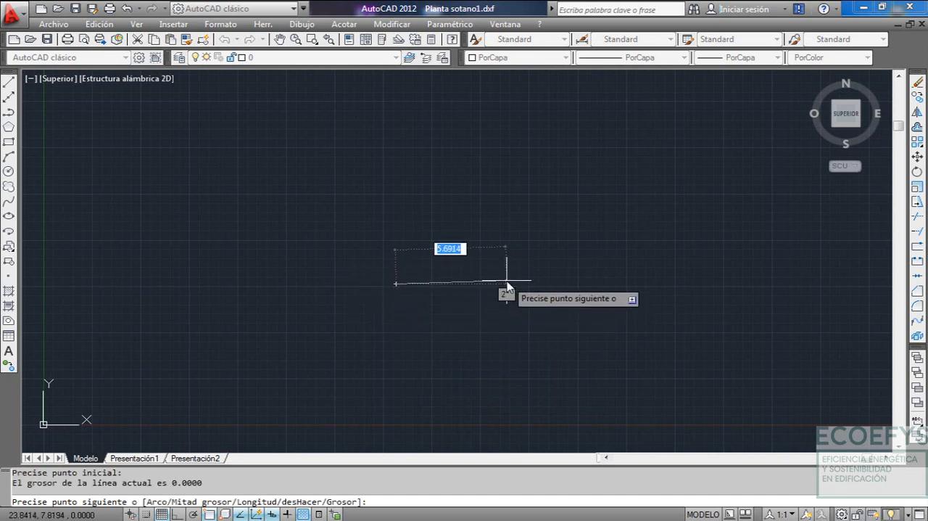
key("F8")
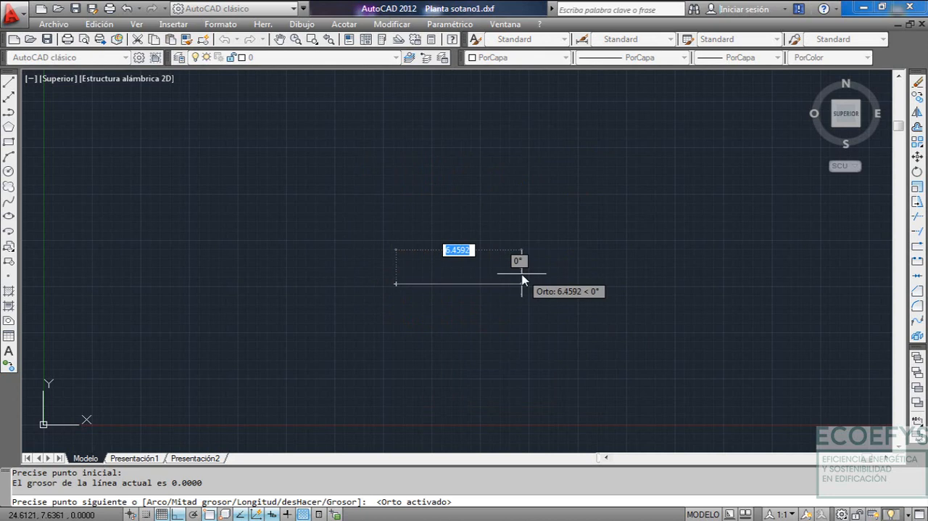
type("5.40")
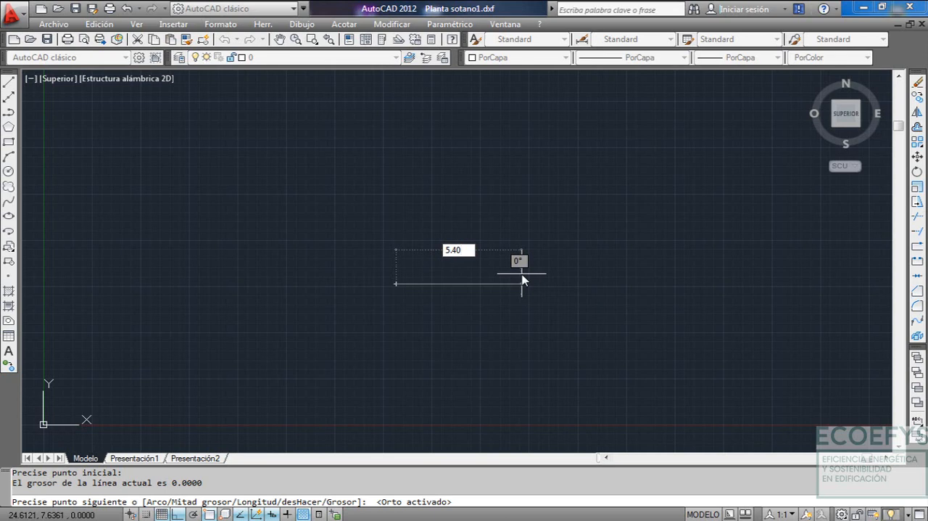
key("Return")
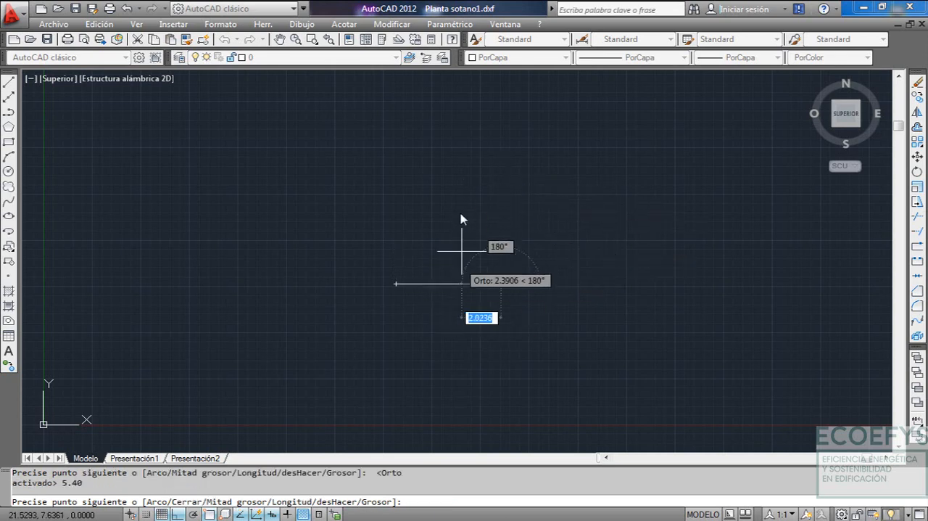
key("Escape")
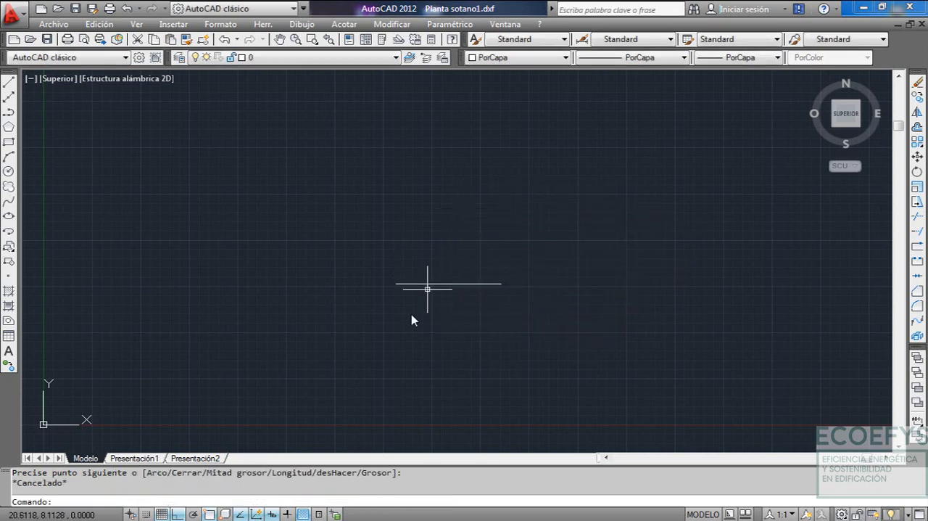
Select the drawn lower segment to check it, and clear the selection
scroll(435, 302, "up", 3)
left_click(468, 253)
left_click(435, 317)
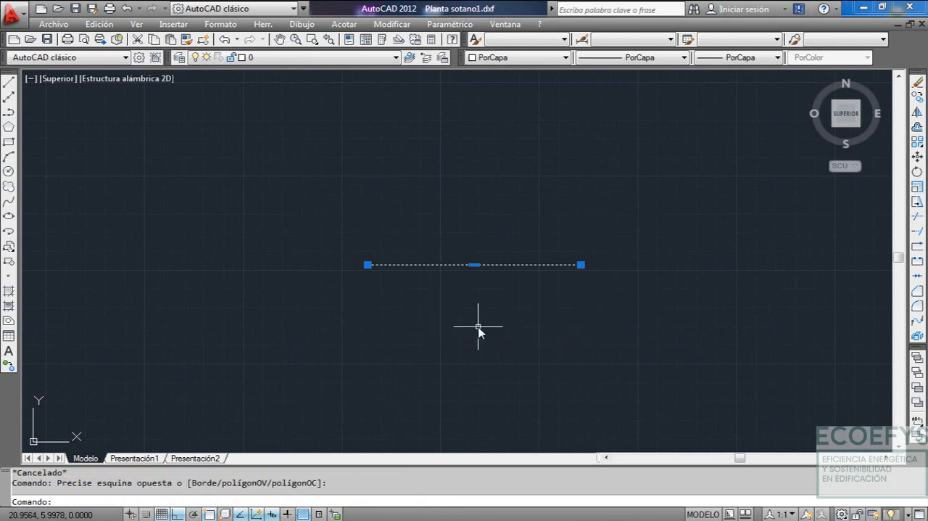
key("Escape")
scroll(456, 283, "down", 3)
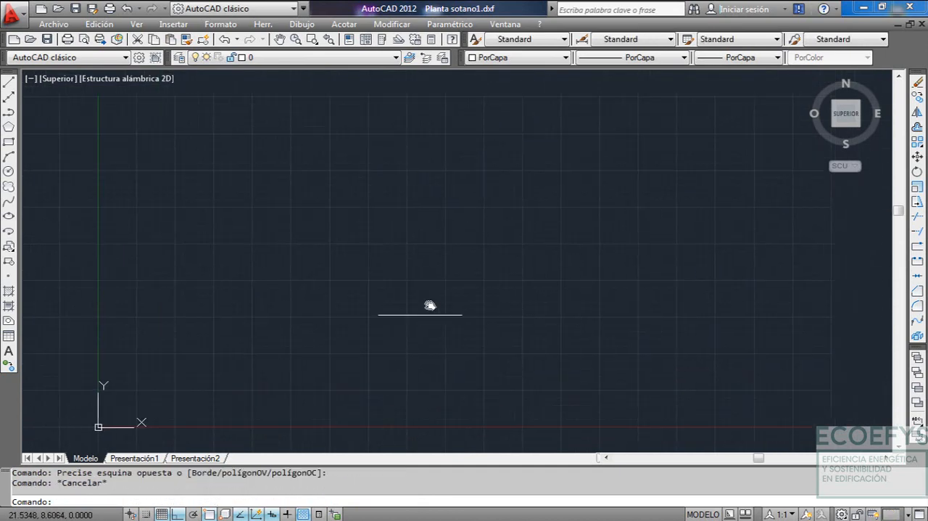
scroll(429, 305, "up", 1)
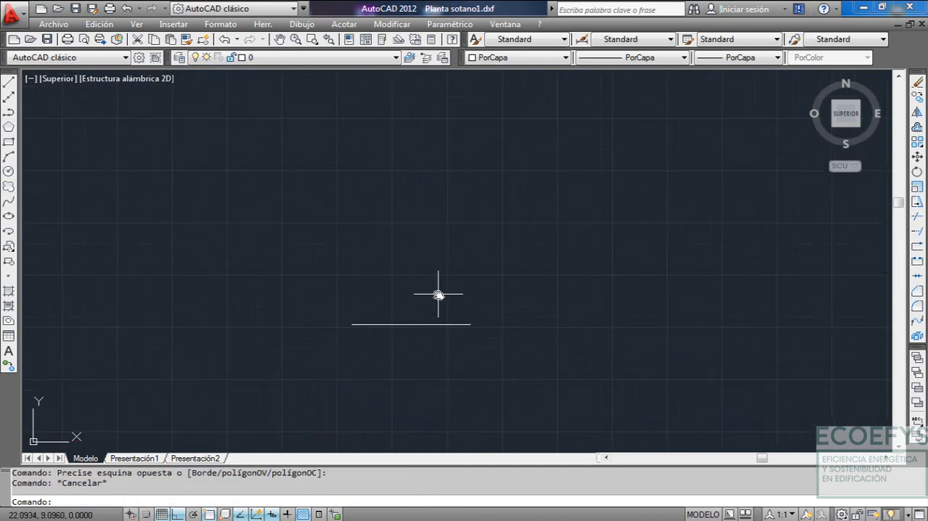
Switch to Plantas.dwg to examine the basement outline's dimensions around P-1, and return to Planta sotano1.dxf
left_click(495, 26)
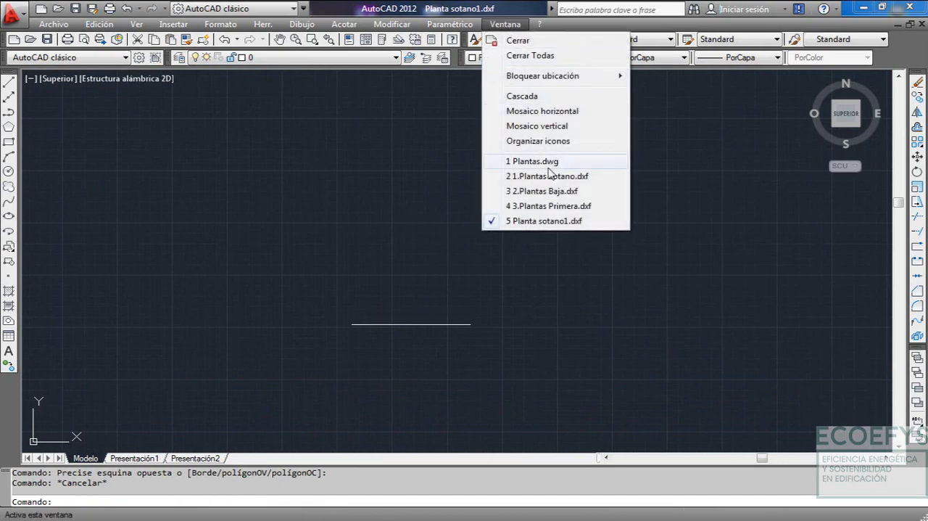
left_click(548, 161)
middle_click_drag(457, 280, 460, 256)
scroll(479, 298, "up", 1)
scroll(394, 321, "up", 2)
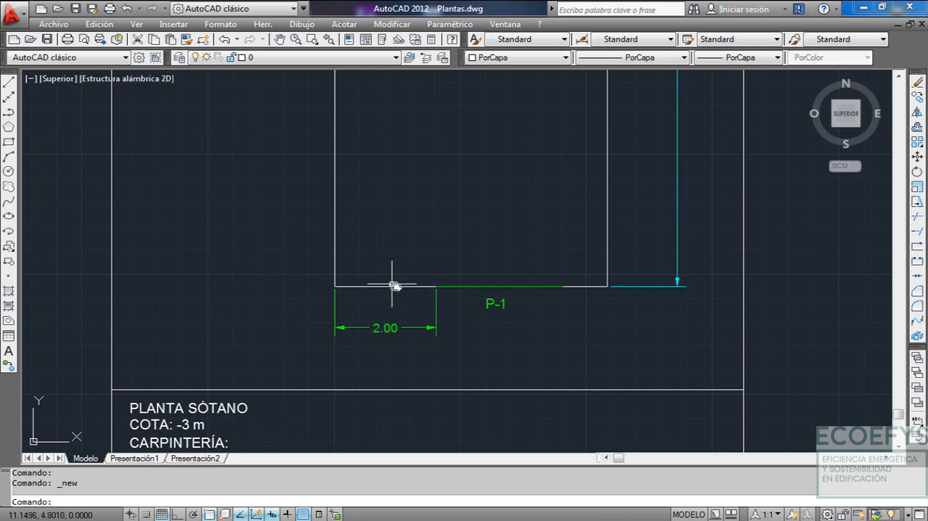
scroll(423, 287, "down", 3)
scroll(499, 245, "up", 1)
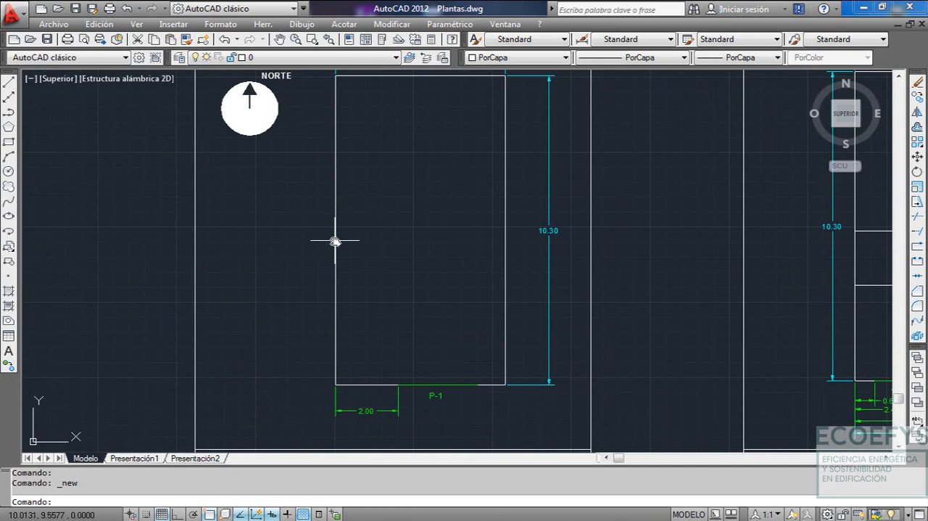
left_click(505, 24)
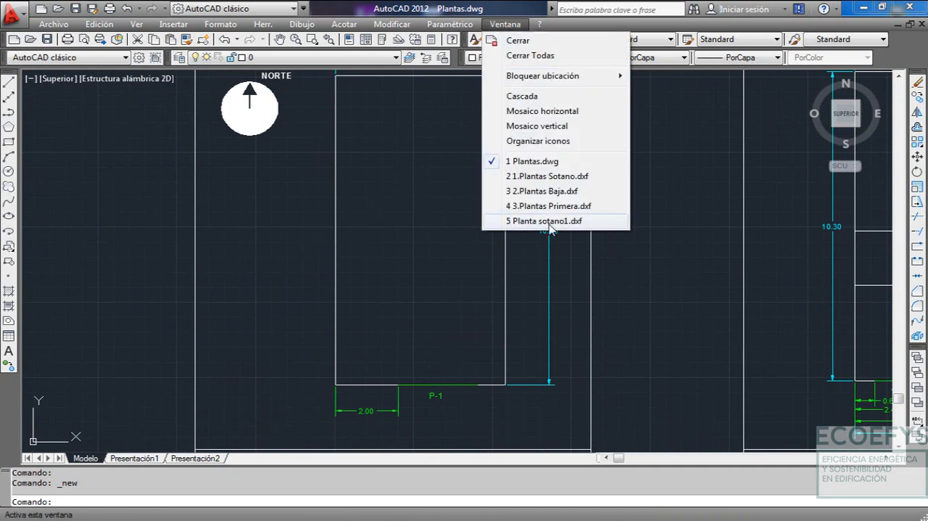
left_click(544, 222)
Load the ACAD_ISO02W100 linetype from acad.lin into the drawing
left_click(410, 324)
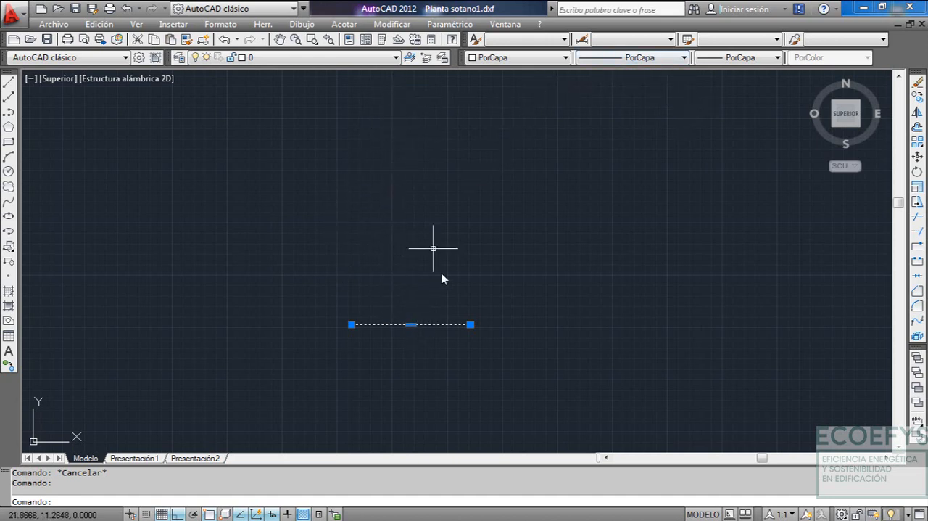
key("Escape")
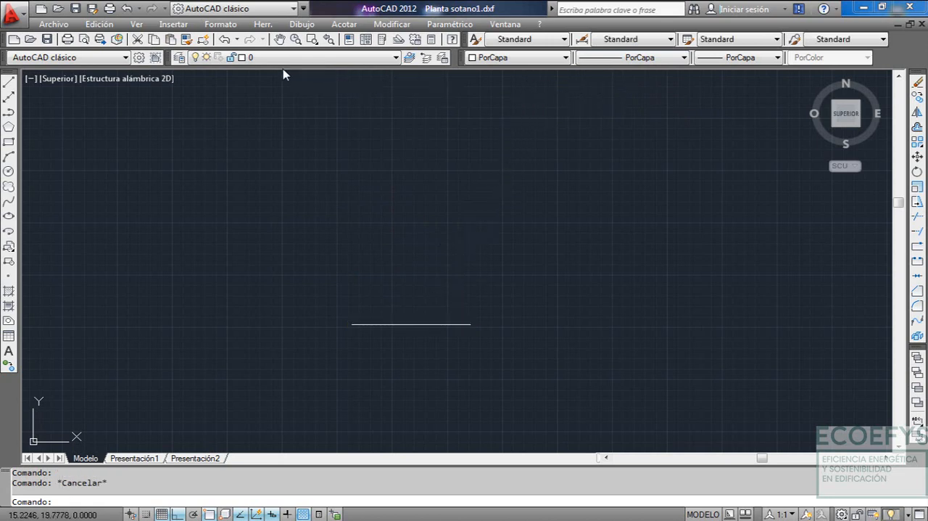
left_click(615, 63)
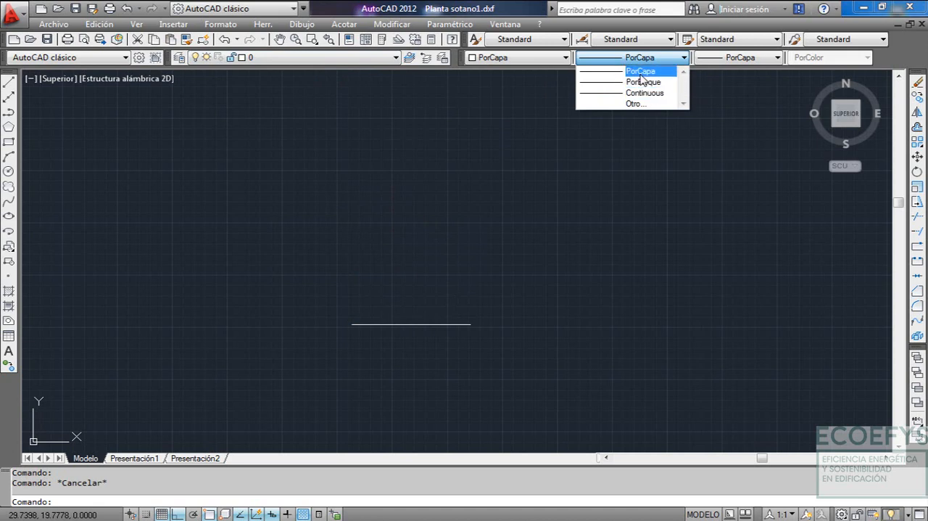
left_click(644, 104)
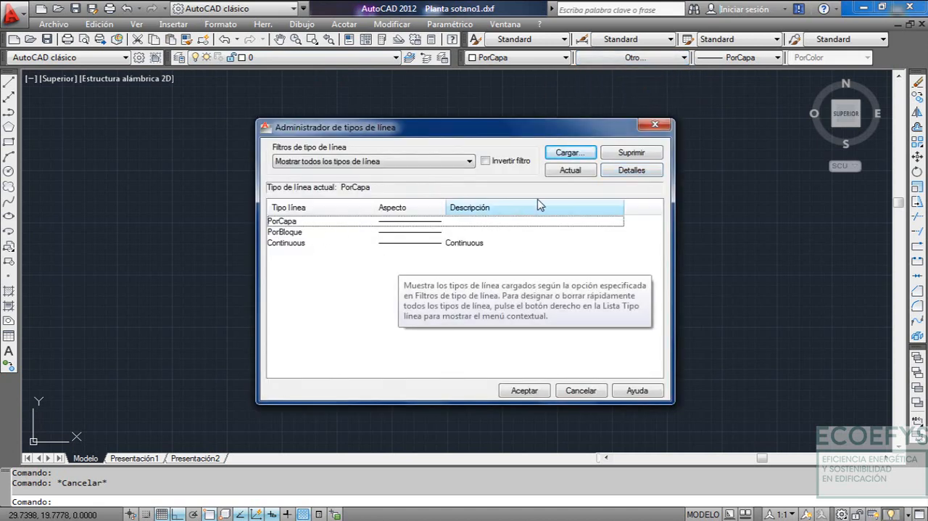
left_click(570, 152)
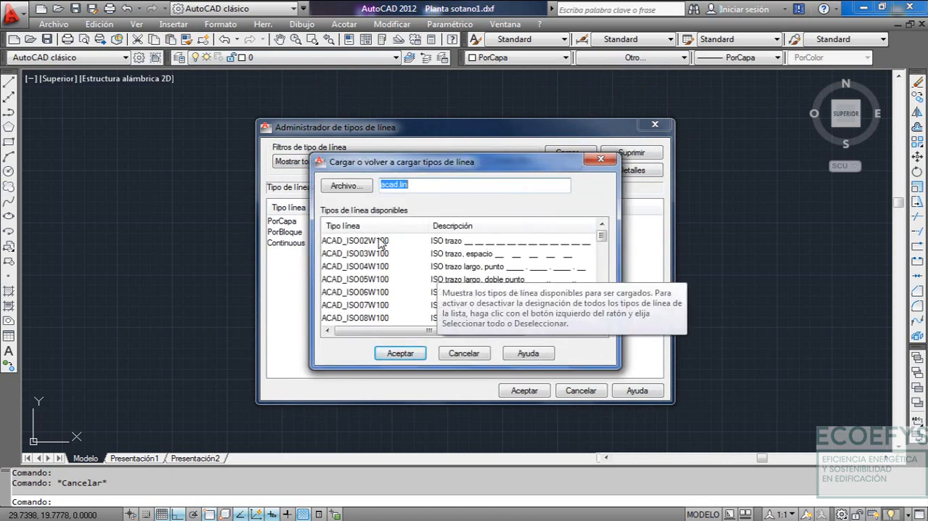
left_click(381, 242)
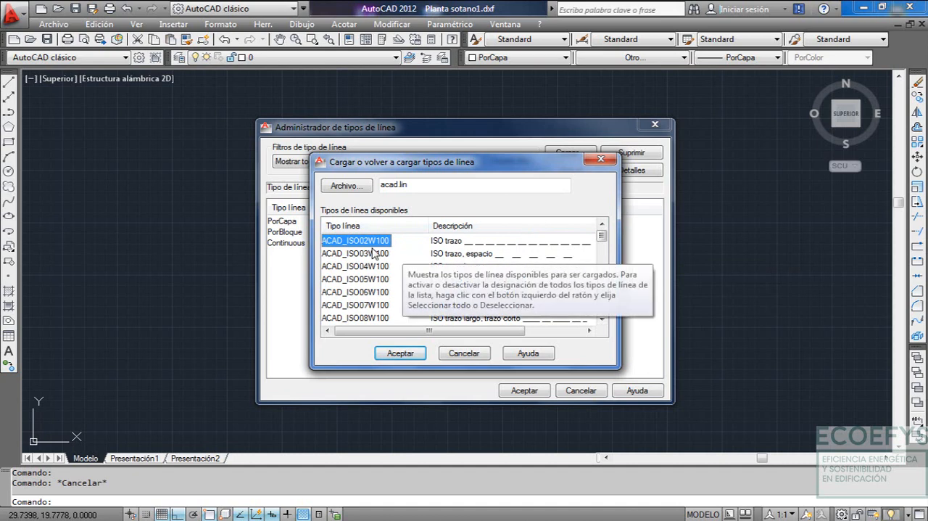
left_click(400, 353)
left_click(330, 245)
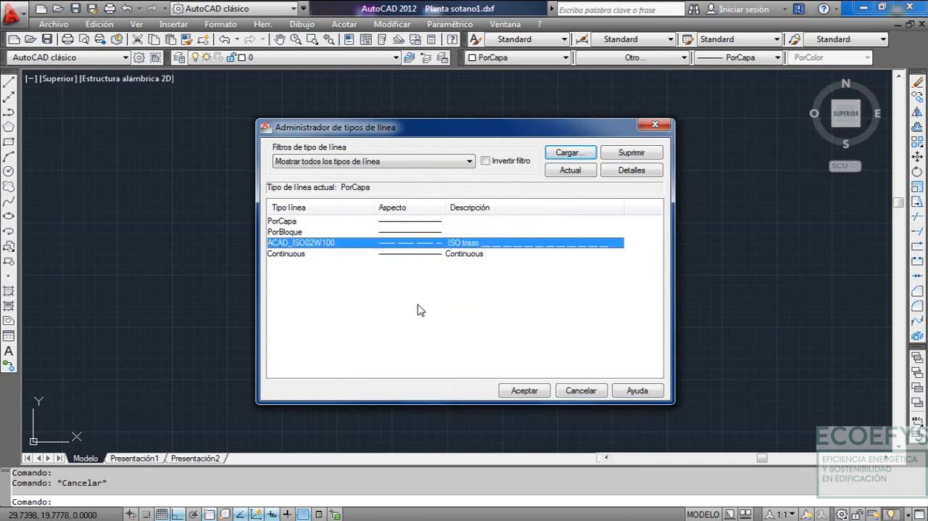
left_click(525, 392)
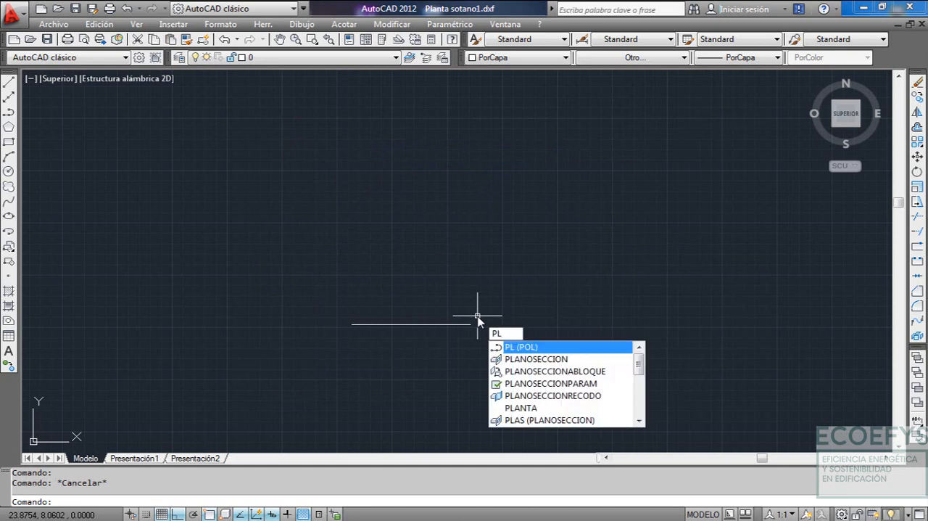
Draw a polyline from the lower segment's right end, 10.3 up and 5.4 left, then down to its left end
key("Return")
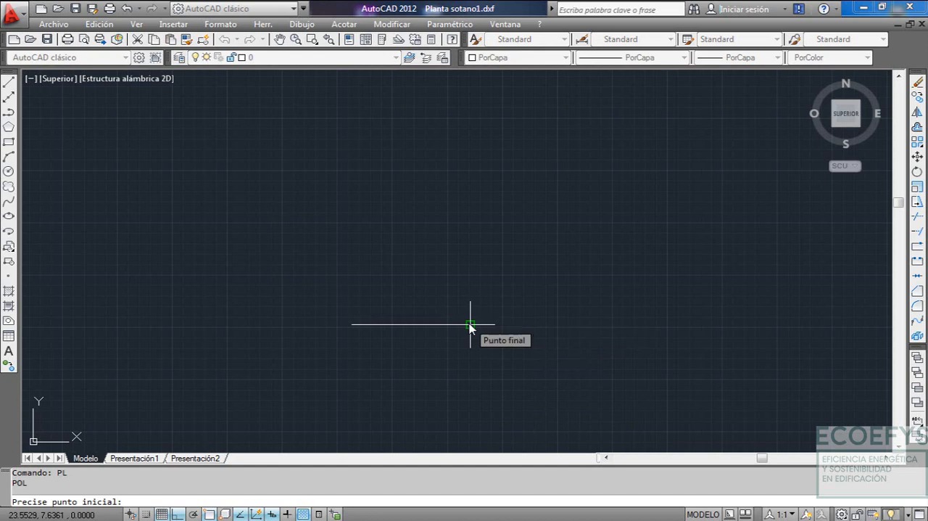
left_click(470, 325)
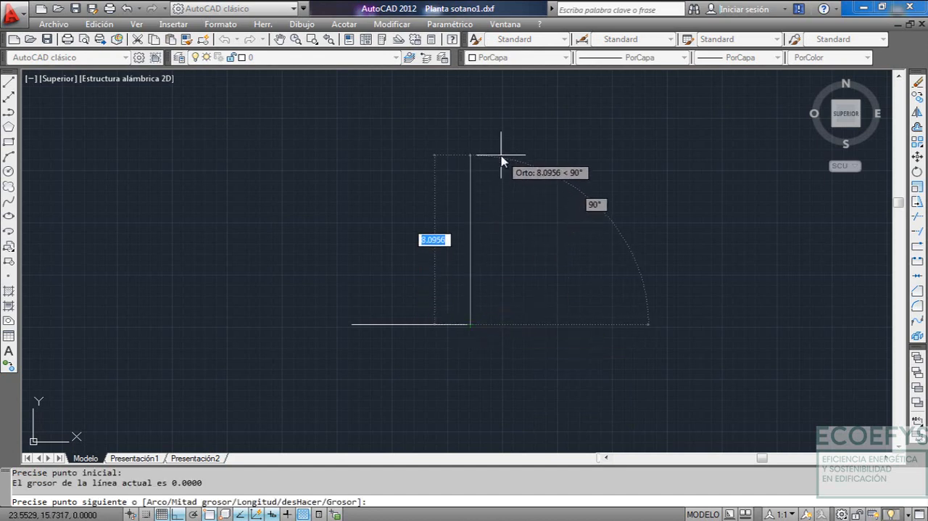
type("10")
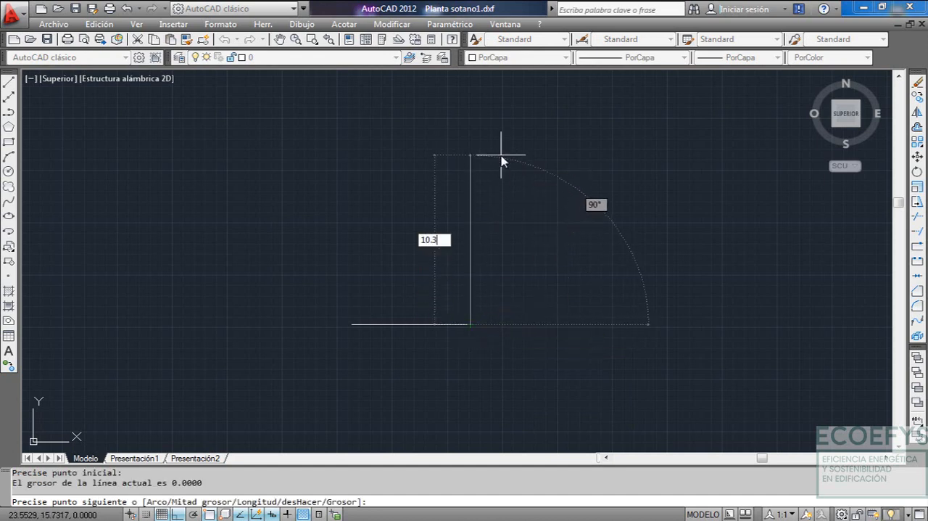
type(".3")
key("Return")
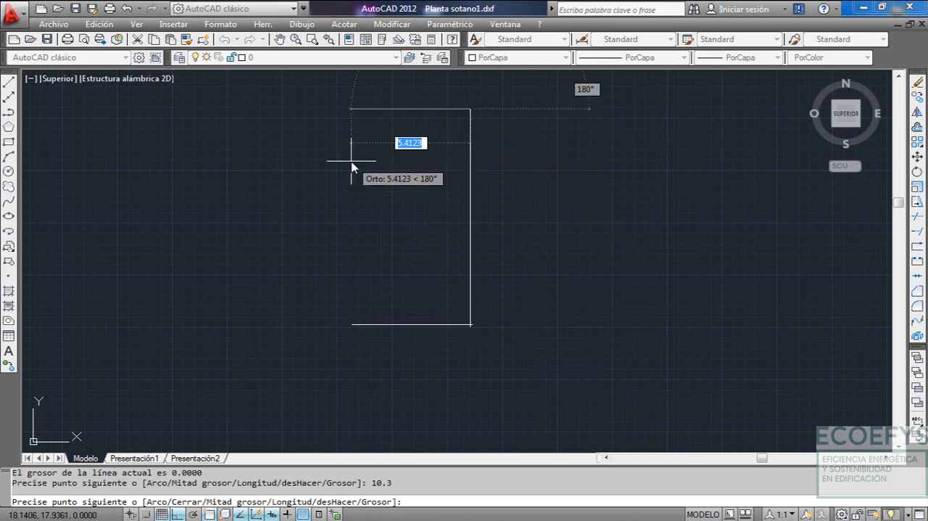
type("5.")
key("Return")
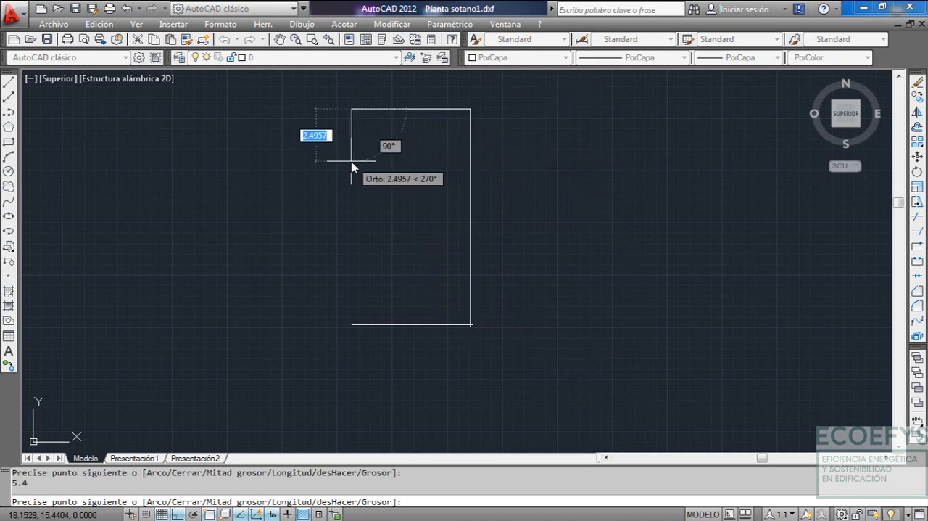
left_click(354, 327)
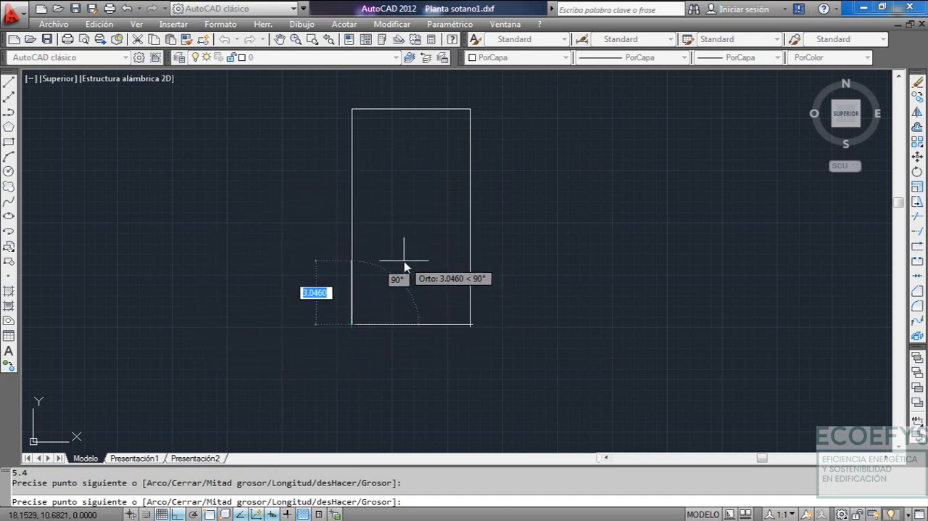
key("Escape")
Assign the ACAD_ISO02W100 linetype to the three-sided polyline and clear the selection
scroll(425, 252, "down", 4)
mouse_move(417, 228)
middle_mouse_down()
mouse_move(420, 258)
mouse_move(387, 237)
middle_mouse_up()
scroll(411, 258, "up", 3)
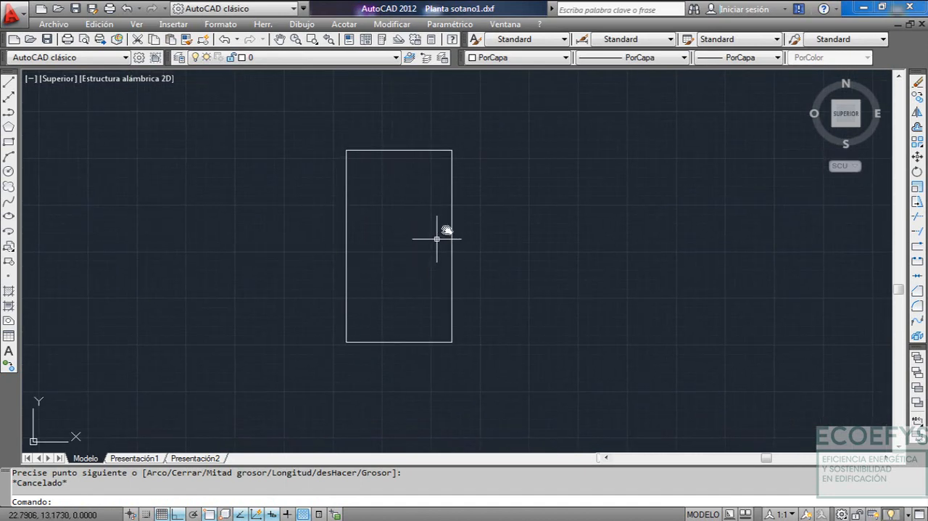
left_click(458, 214)
left_click(424, 236)
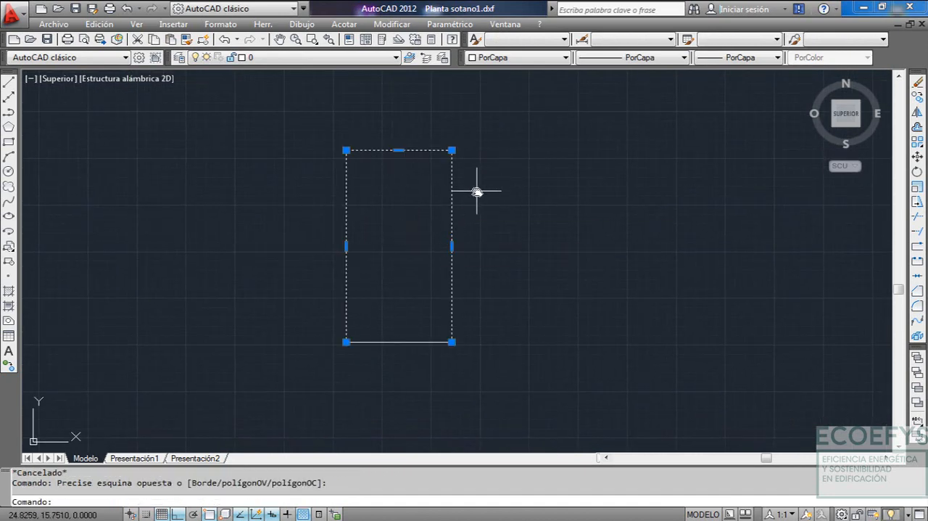
key("Escape")
left_click(454, 214)
left_click(453, 245)
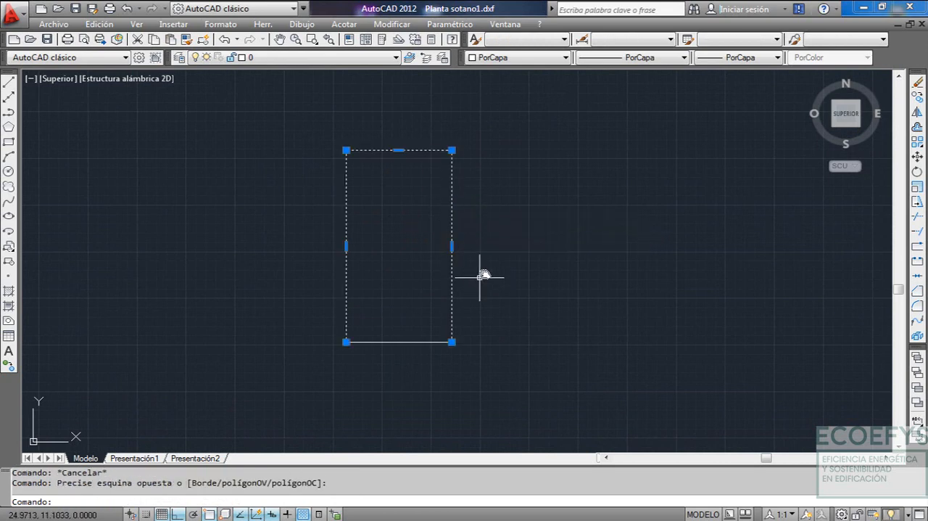
left_click(635, 58)
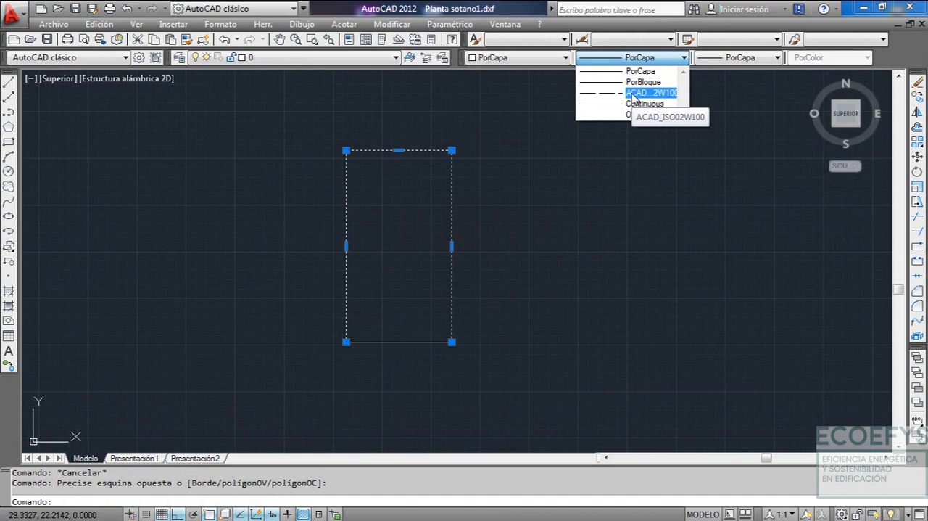
left_click(633, 95)
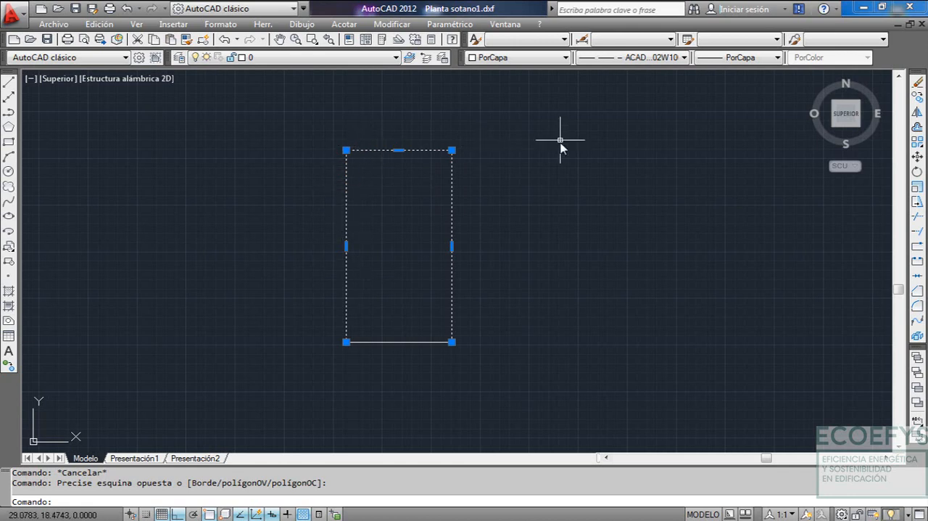
key("Escape")
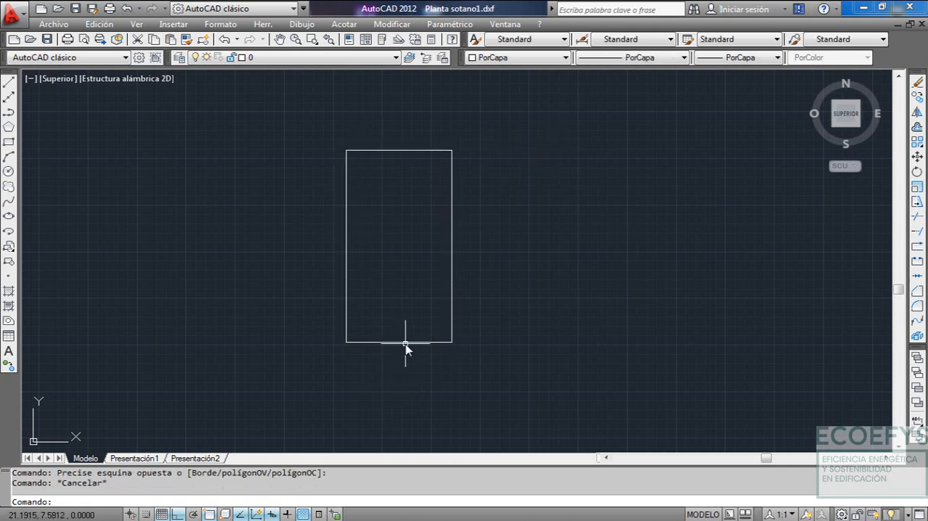
Examine the outline's lower segment as a separate polyline, clear the selection and view the outline relative to the origin
left_click(405, 343)
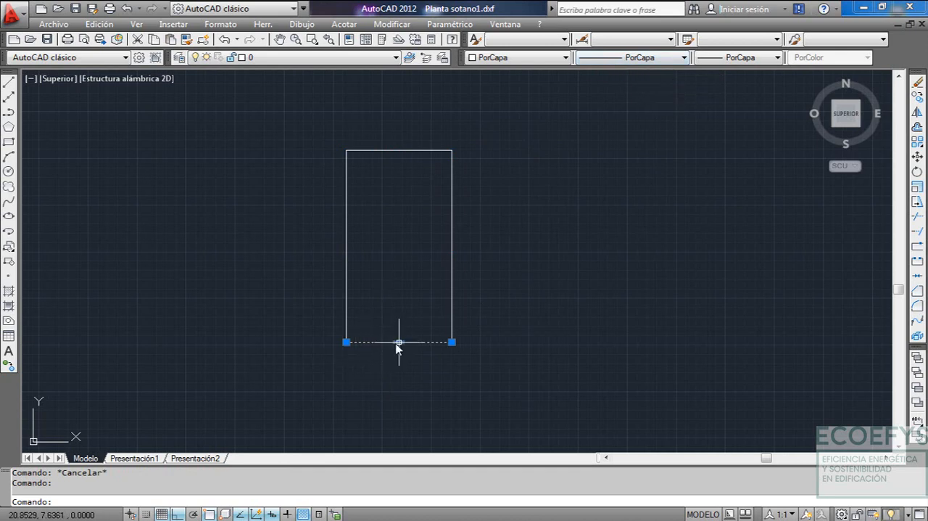
key("Escape")
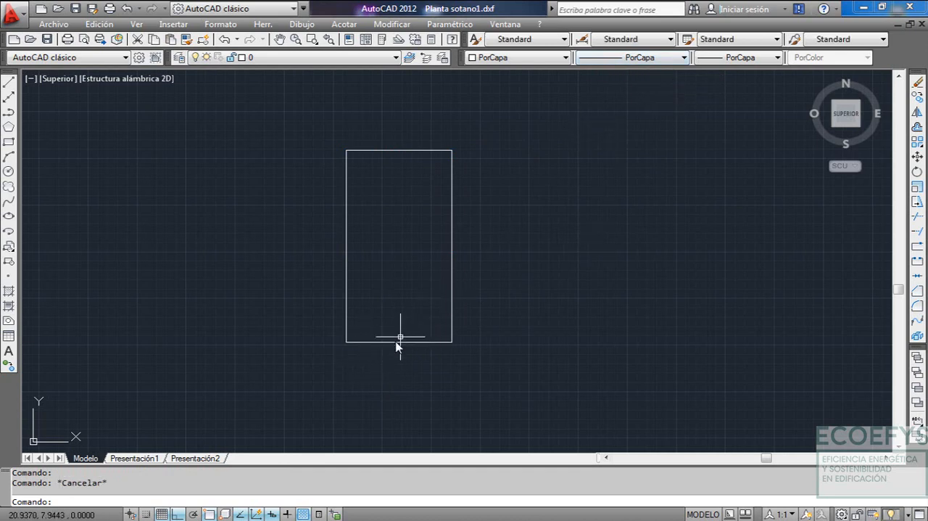
left_click(396, 342)
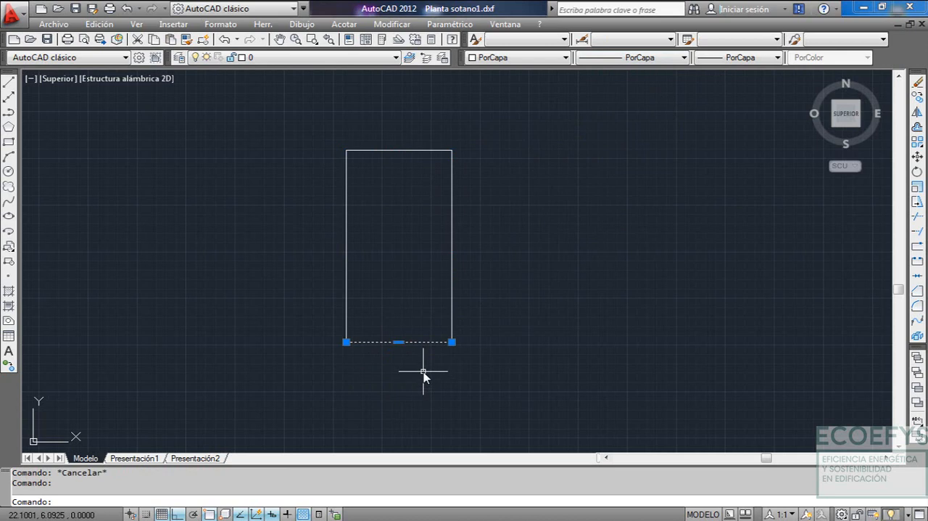
key("Escape")
scroll(476, 277, "down", 4)
mouse_move(476, 277)
middle_mouse_down()
mouse_move(449, 259)
mouse_move(523, 248)
mouse_move(481, 259)
middle_mouse_up()
scroll(449, 259, "up", 3)
scroll(523, 248, "down", 2)
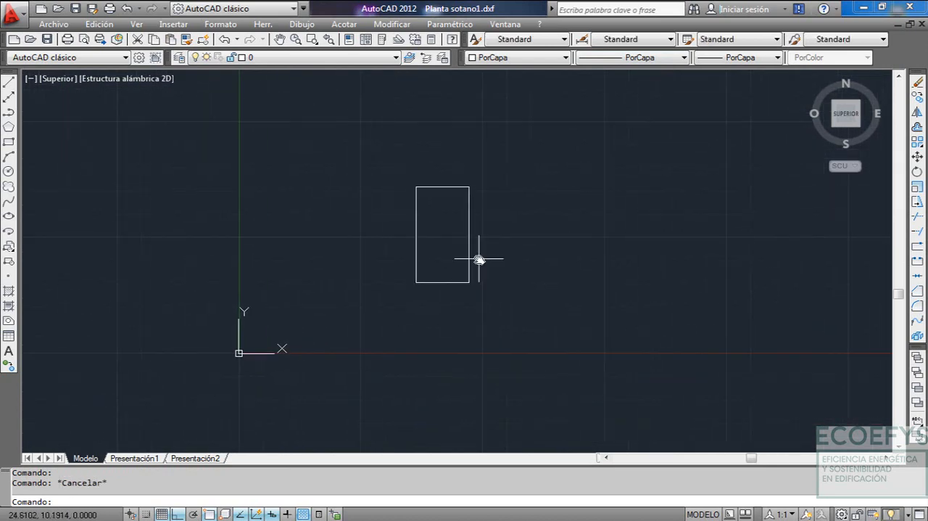
Try to move both outline polylines to coordinates 0,0 and undo that move
left_click(416, 164)
left_click(499, 316)
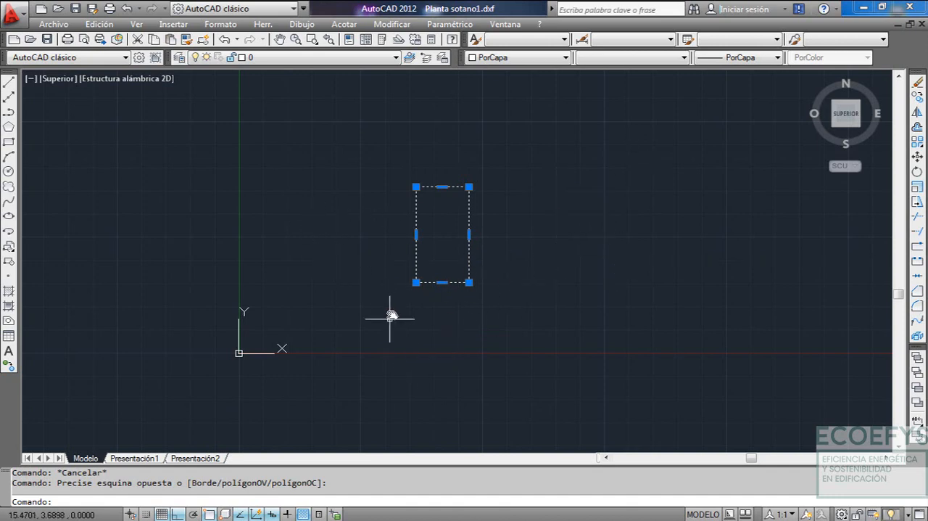
scroll(407, 289, "up", 3)
scroll(412, 291, "down", 4)
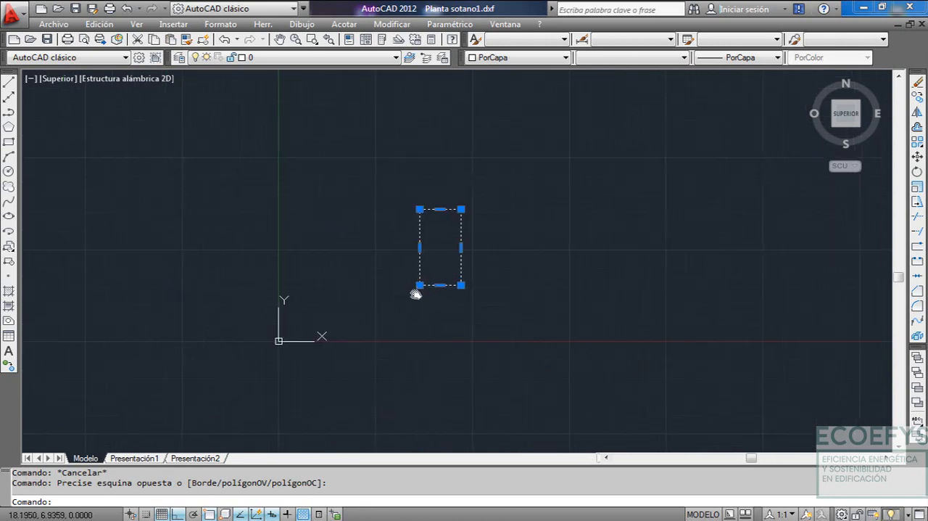
scroll(410, 295, "up", 2)
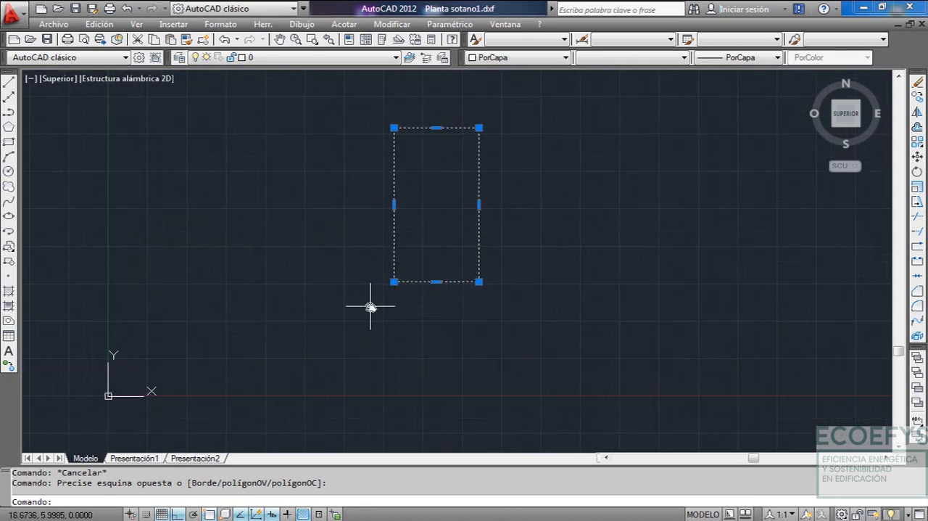
key("ctrl+z")
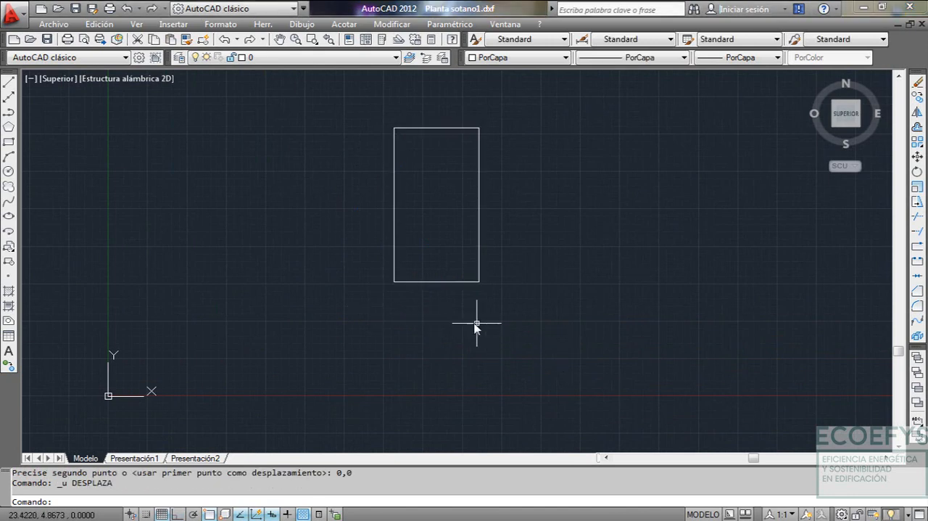
Move both outline polylines from the rectangle's lower-left corner to coordinates 0,0
left_click(374, 113)
left_click(537, 326)
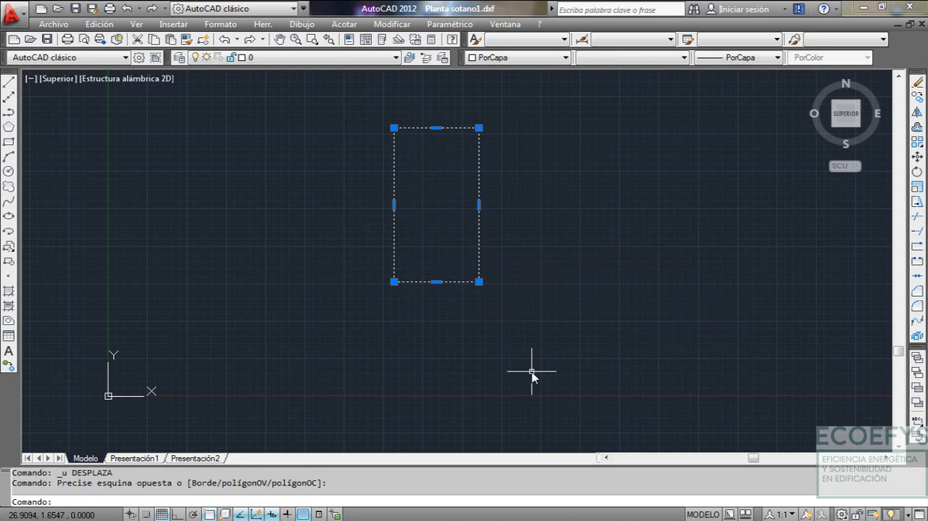
type("D")
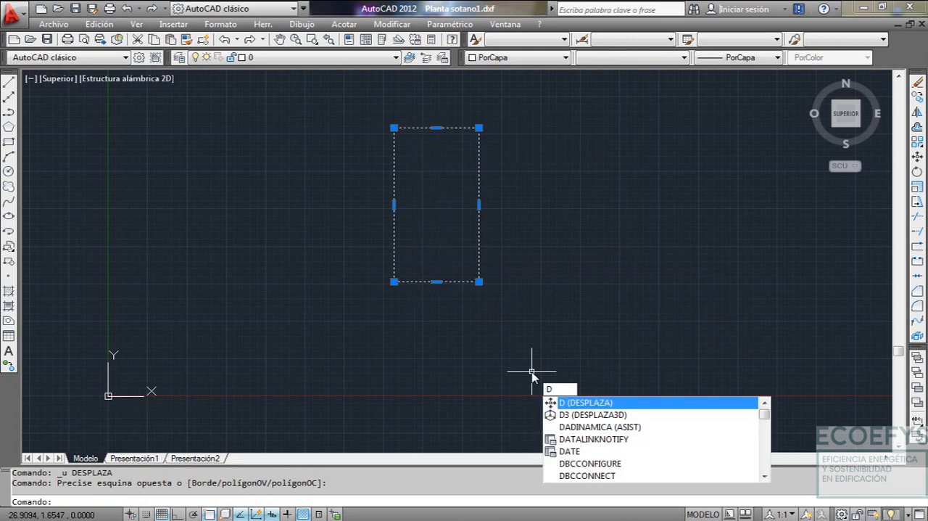
key("Return")
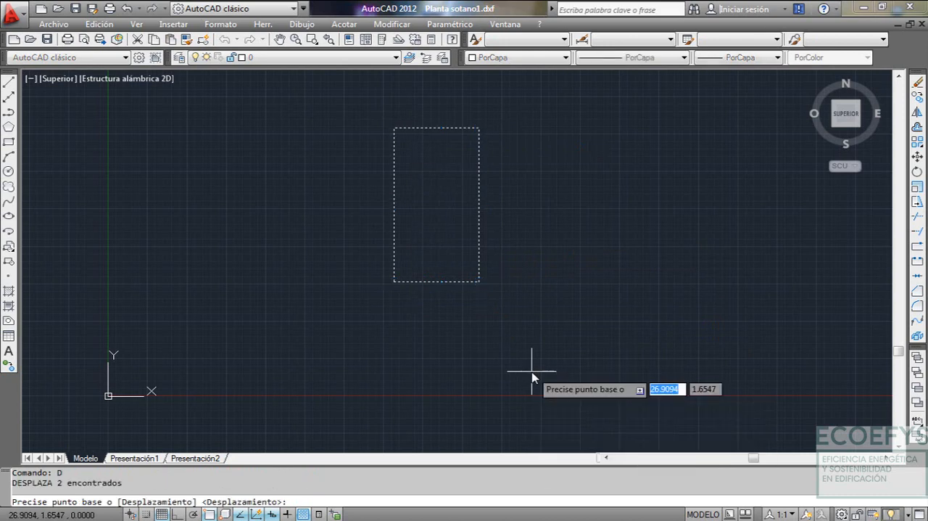
left_click(394, 282)
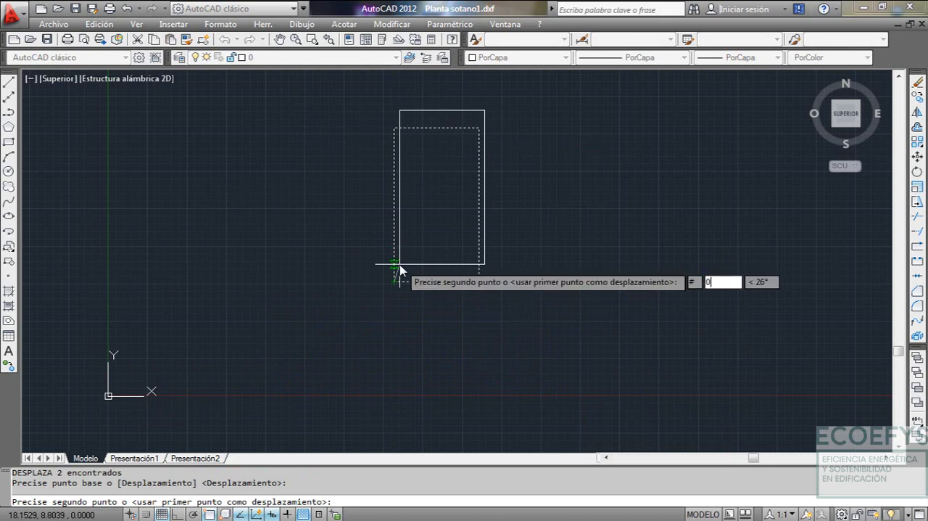
key("Tab")
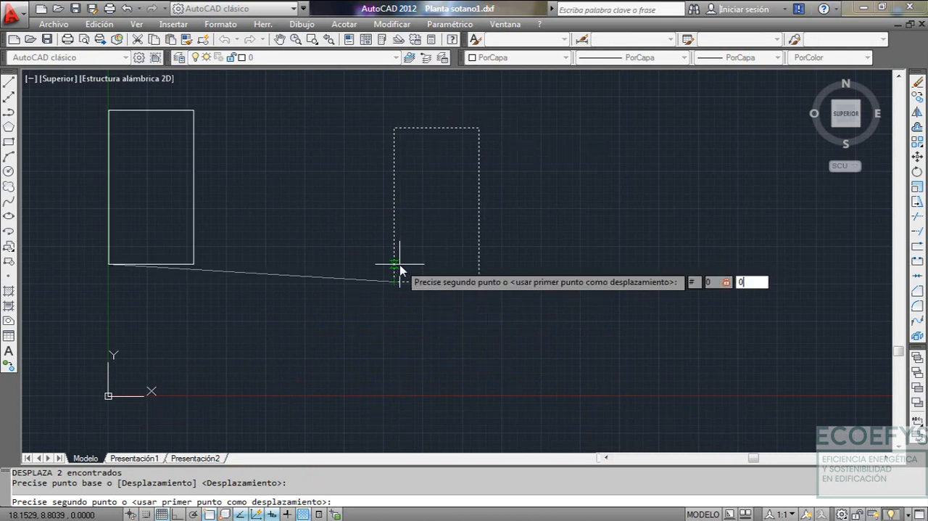
type("0")
key("Return")
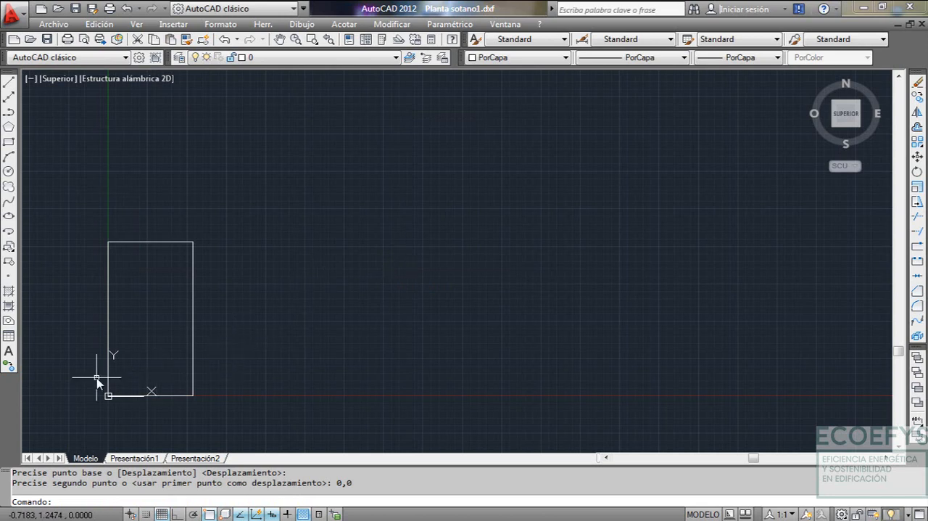
Examine the outline's placement at the origin, including a zoom to the drawing extents
scroll(153, 388, "up", 3)
mouse_move(143, 384)
middle_mouse_down()
mouse_move(438, 324)
mouse_move(378, 324)
middle_mouse_up()
scroll(294, 376, "up", 3)
scroll(414, 315, "down", 8)
type("z")
key("Return")
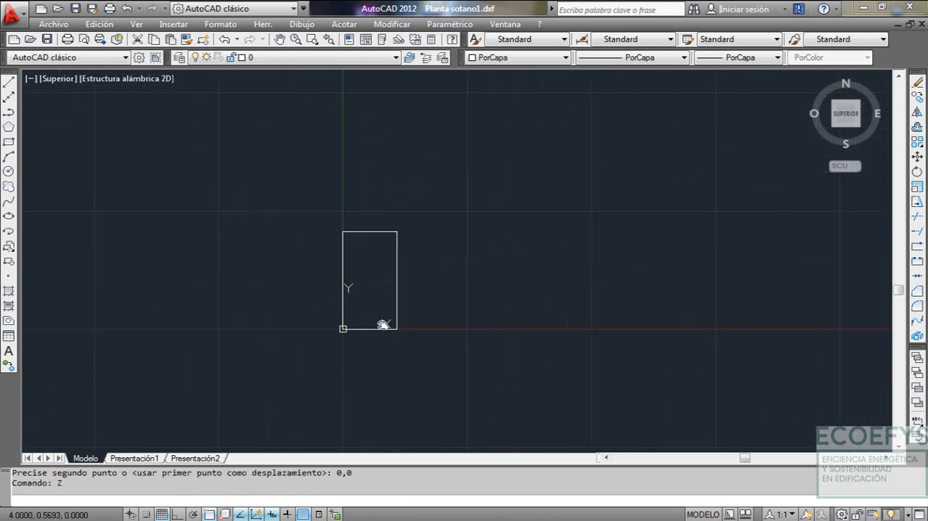
type("e")
key("Return")
scroll(477, 299, "down", 8)
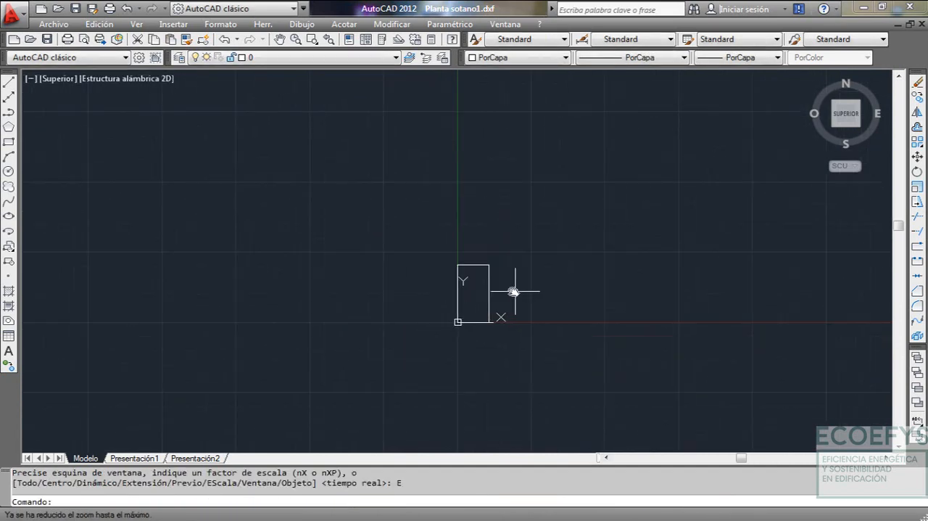
middle_click_drag(513, 290, 348, 298)
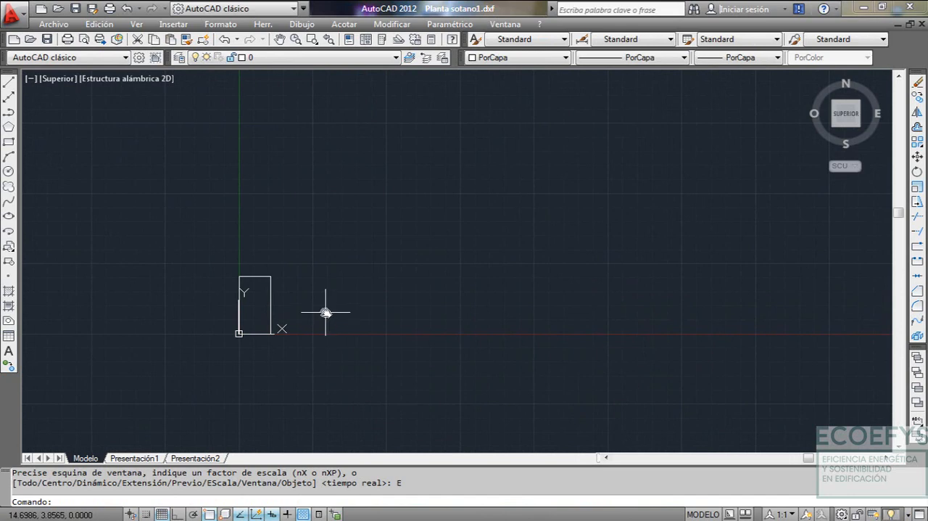
Undo the view changes and the move of the outline to the origin
key("ctrl+z")
key("ctrl+z")
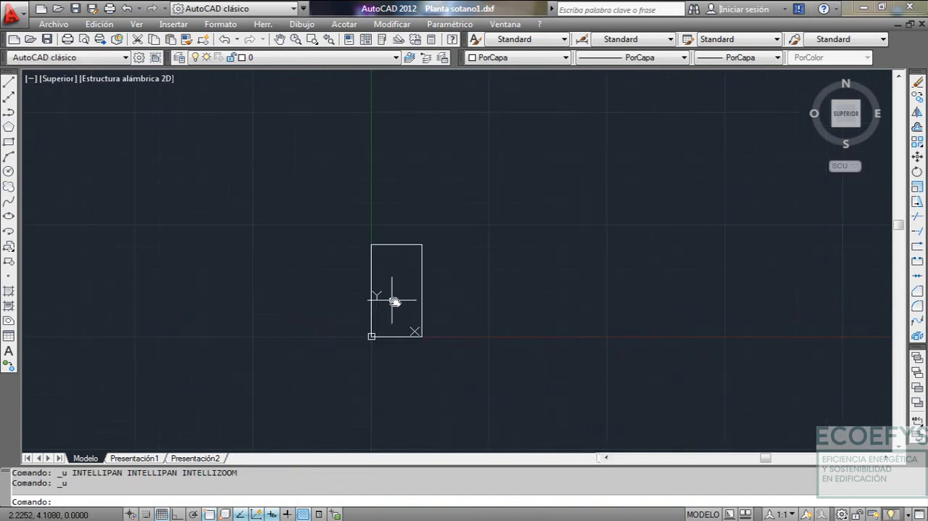
key("ctrl+z")
key("ctrl+z")
key("ctrl+z")
key("ctrl+z")
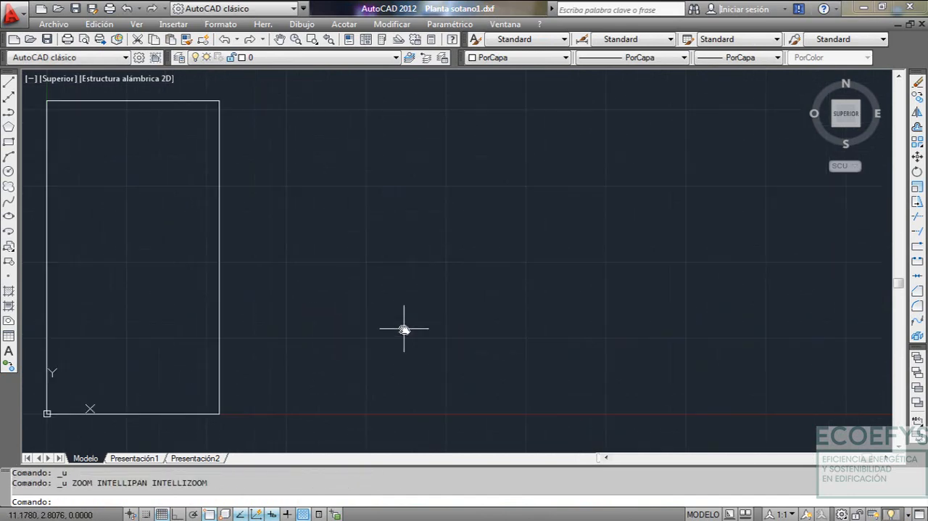
middle_click_drag(384, 328, 382, 318)
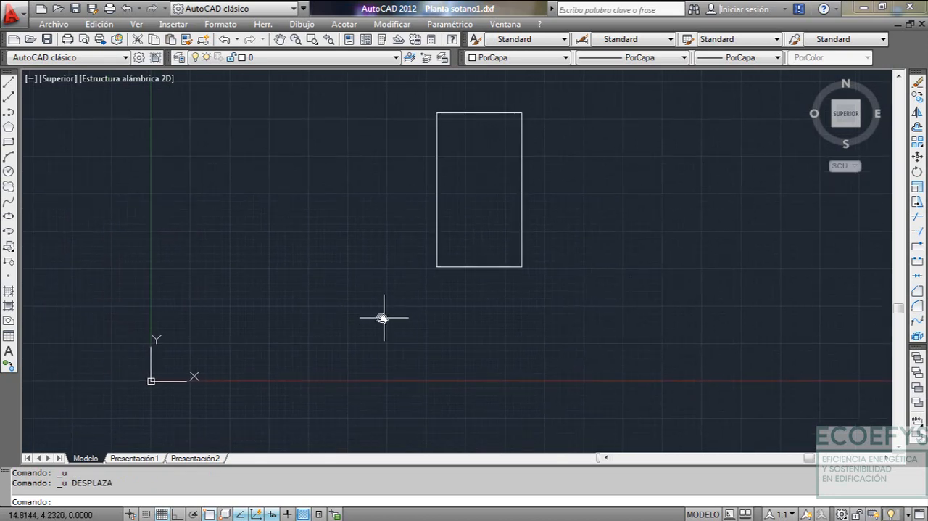
Draw an auxiliary line from 0,0, about 13.9 long, sloping about 10° below the X axis
key("Return")
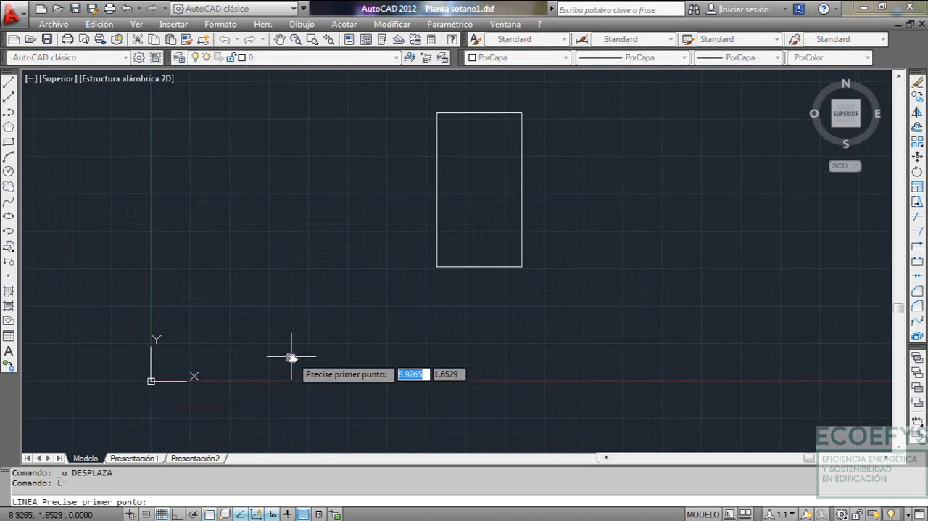
type("0,0")
key("Return")
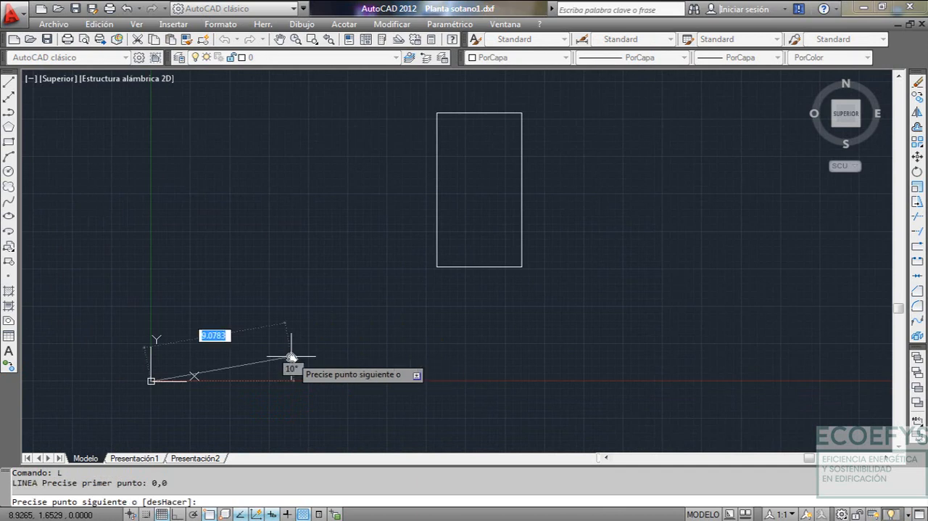
left_click(366, 417)
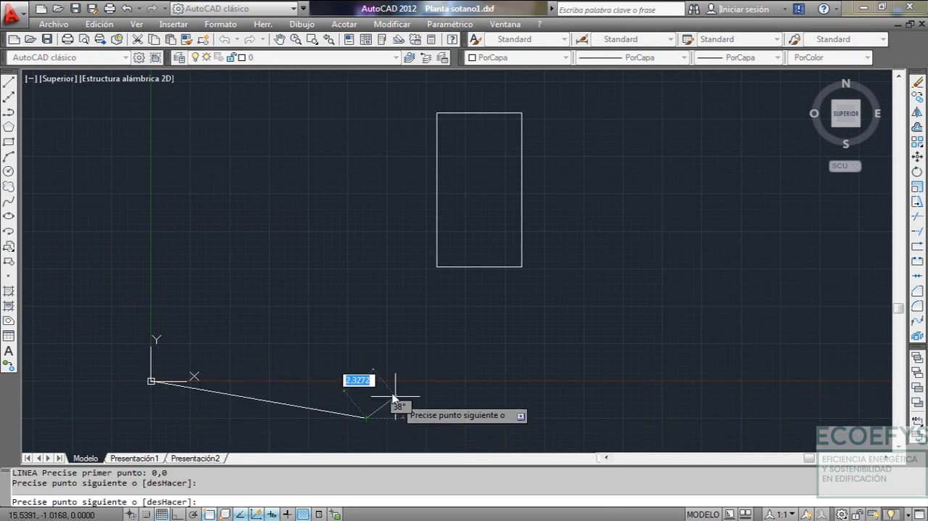
key("Escape")
Move both outline polylines from the rectangle's lower-left corner to the auxiliary line's start point at the origin
scroll(397, 384, "down", 2)
left_click(382, 181)
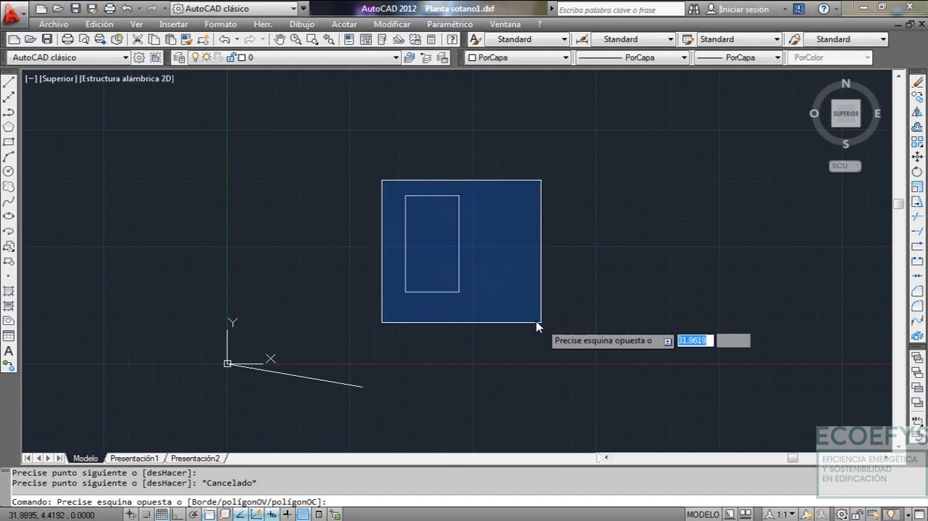
left_click(543, 324)
type("d")
key("Return")
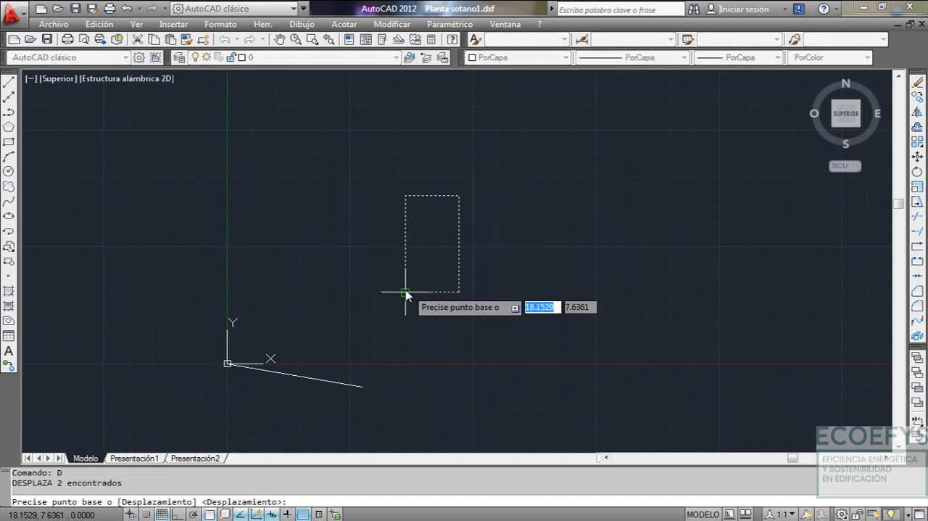
left_click(406, 292)
scroll(210, 335, "up", 3)
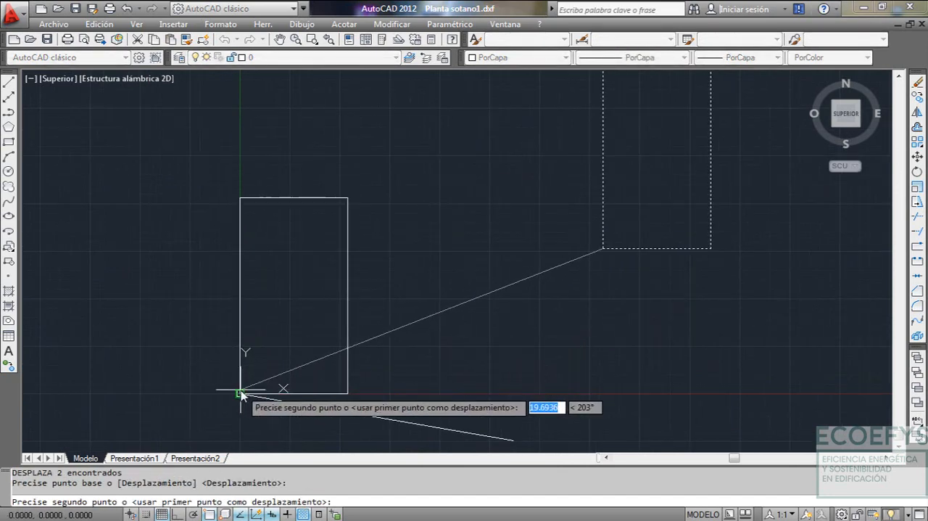
left_click(227, 363)
scroll(326, 374, "down", 2)
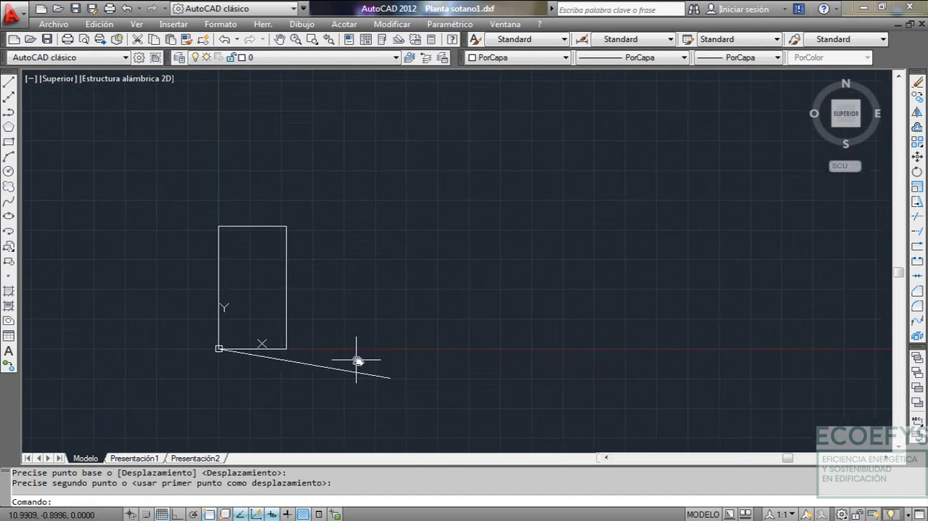
Undo the outline's move to the auxiliary line's start point
key("ctrl+z")
key("ctrl+z")
key("ctrl+z")
key("ctrl+z")
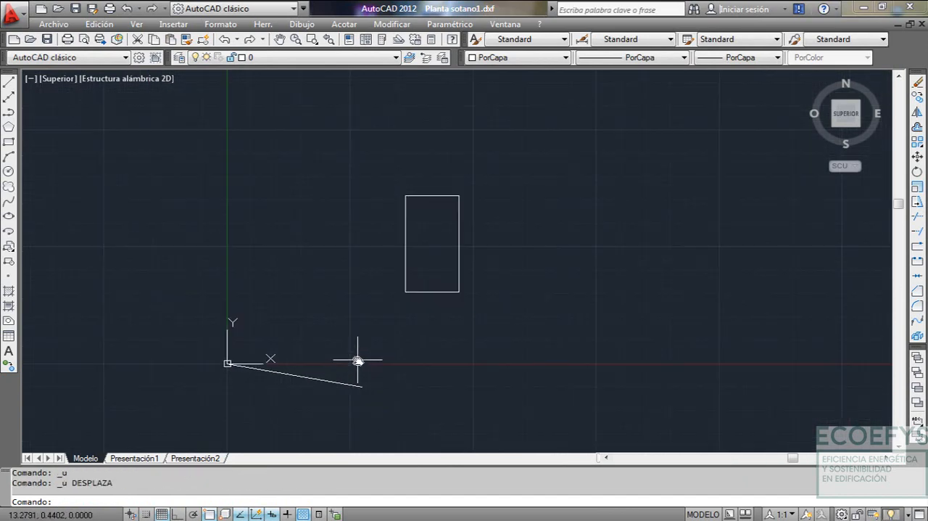
Delete the auxiliary line that starts at the origin
left_click(369, 379)
left_click(333, 404)
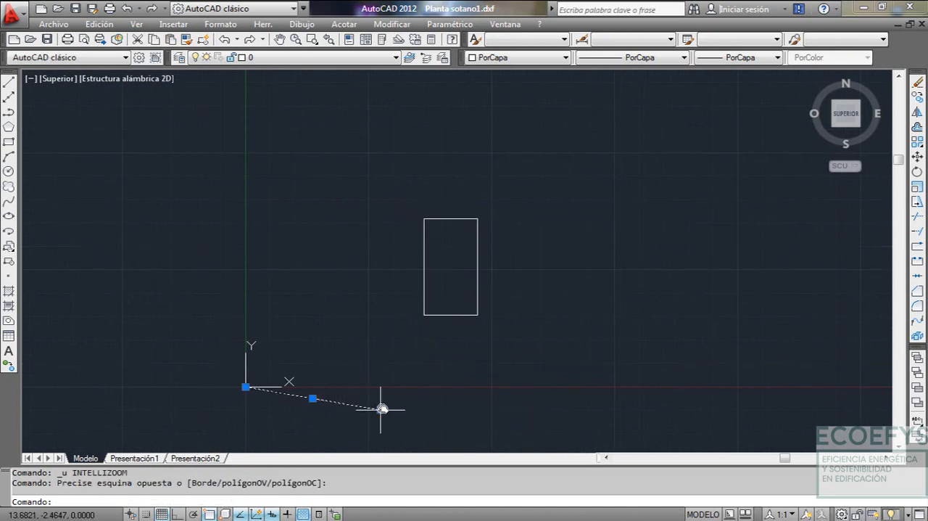
mouse_move(382, 409)
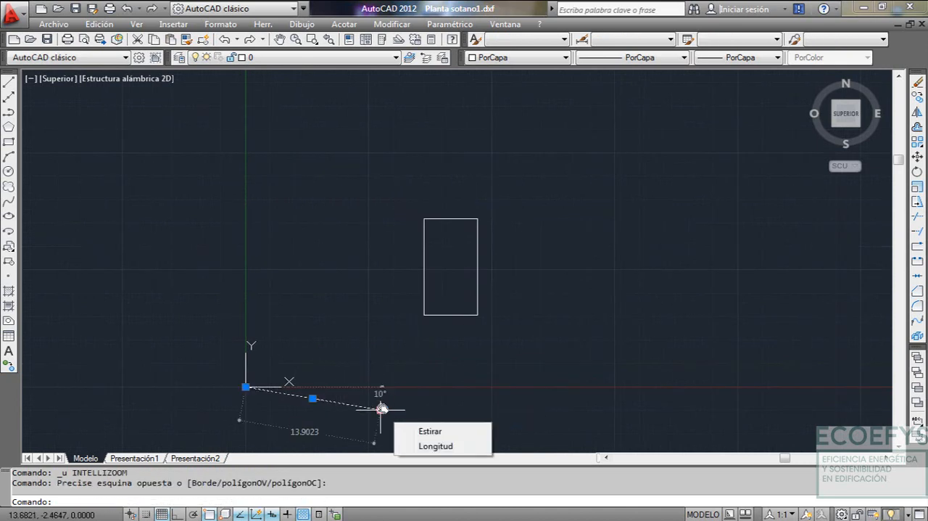
key("Escape")
left_click(376, 403)
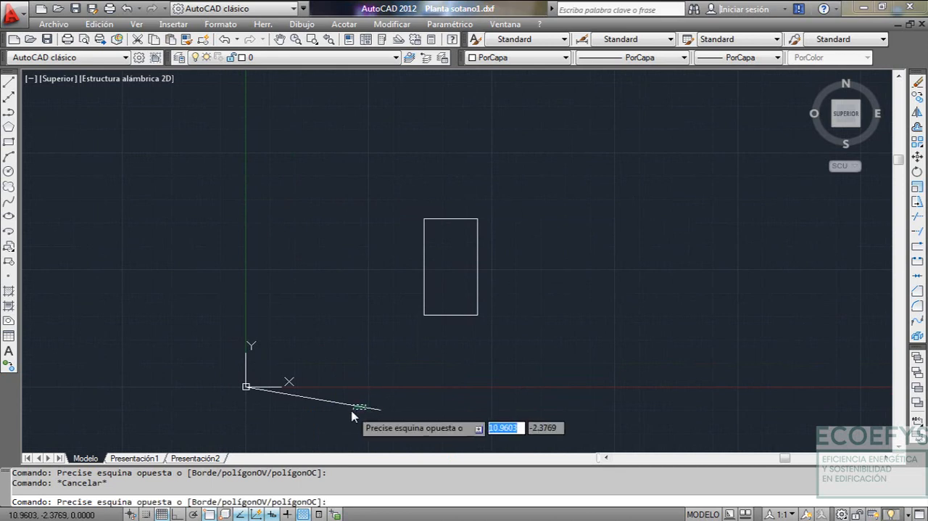
left_click(351, 411)
type("B")
key("Return")
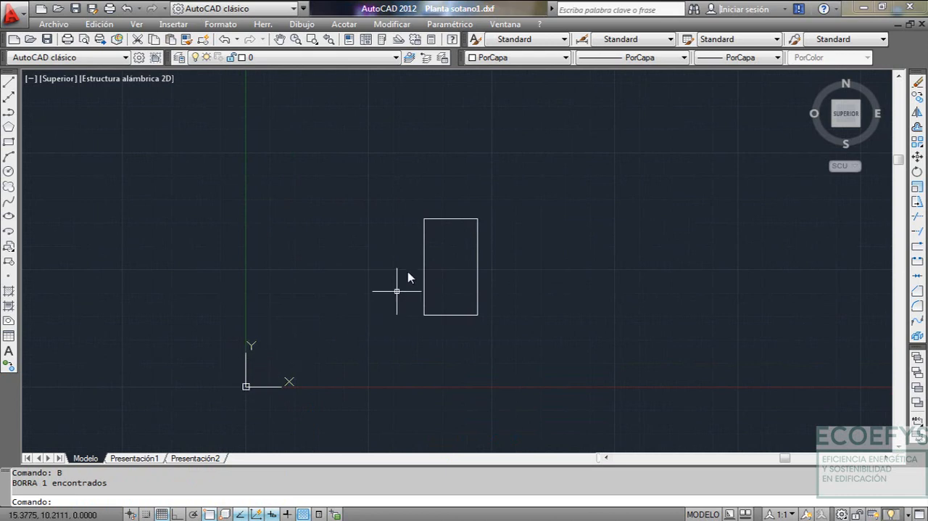
Move both outline polylines from the rectangle's lower-left corner to the absolute coordinates 0,0
left_click(398, 203)
left_click(519, 341)
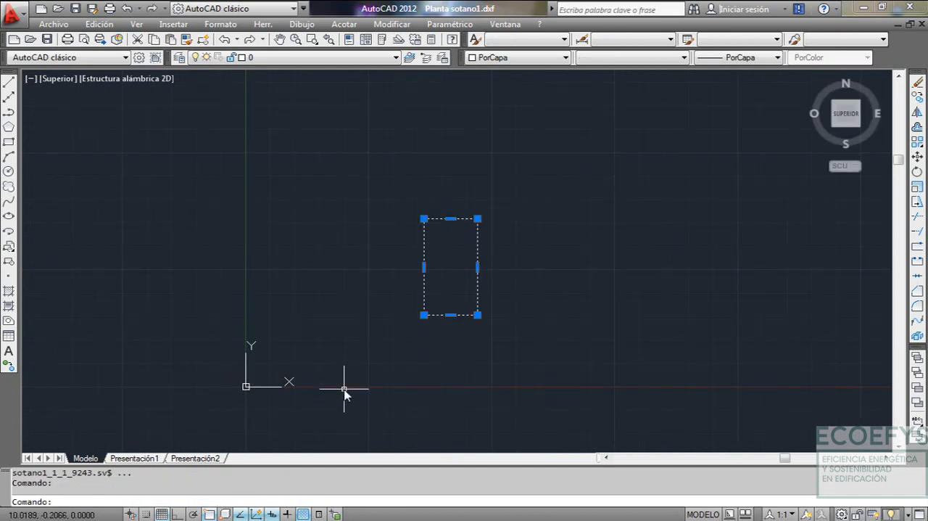
type("d")
key("Return")
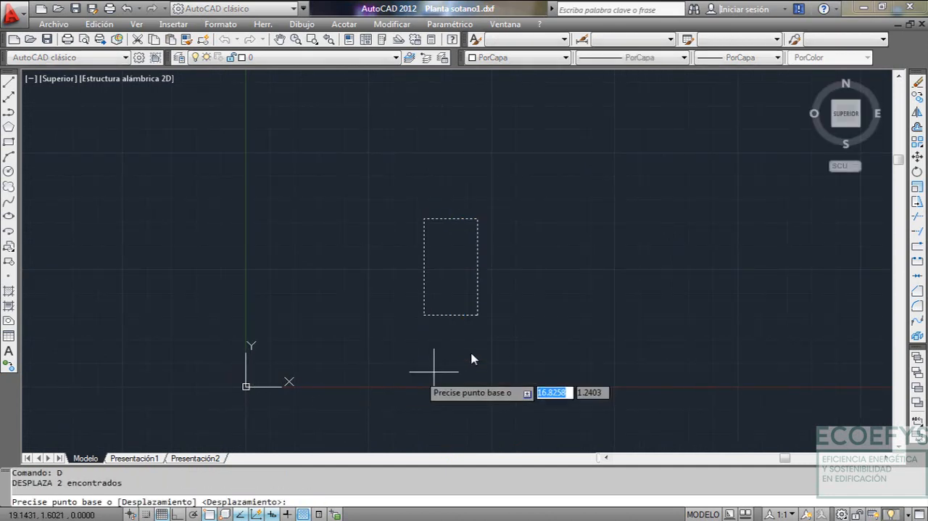
left_click(424, 318)
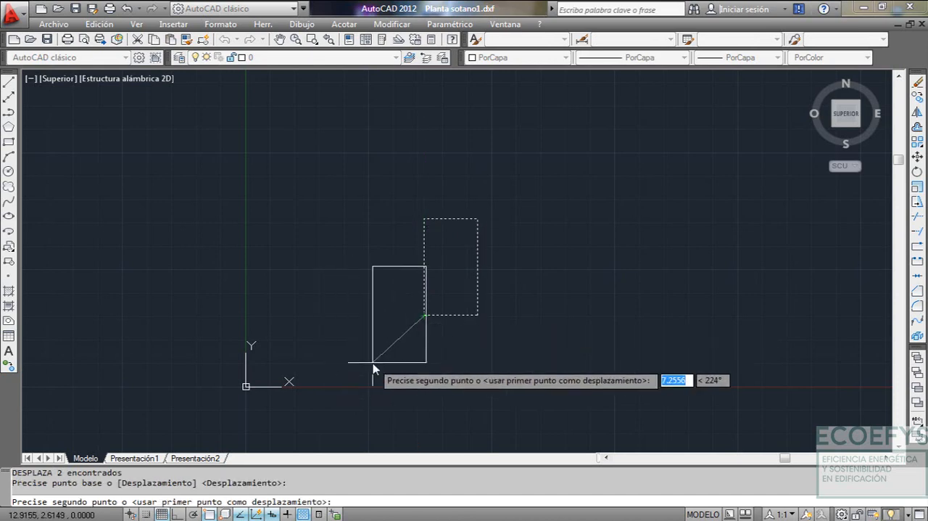
type("#")
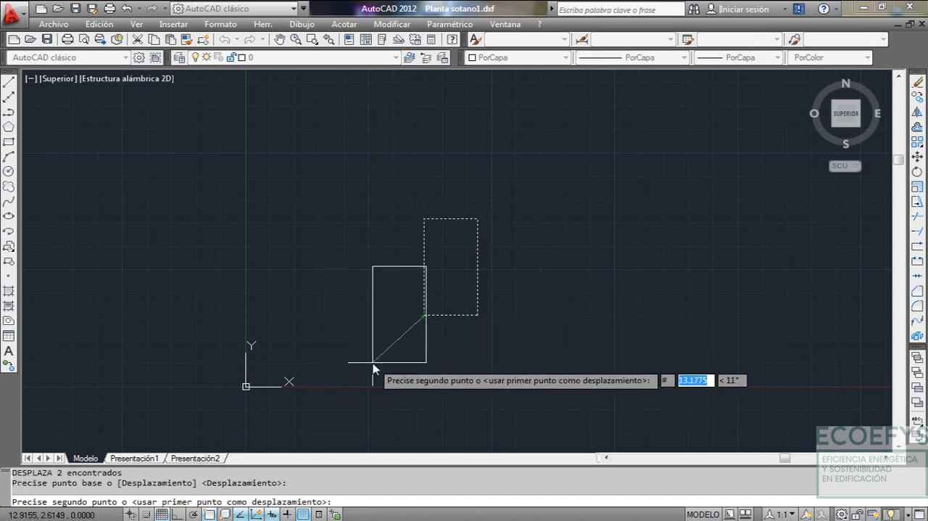
type("0")
key("Tab")
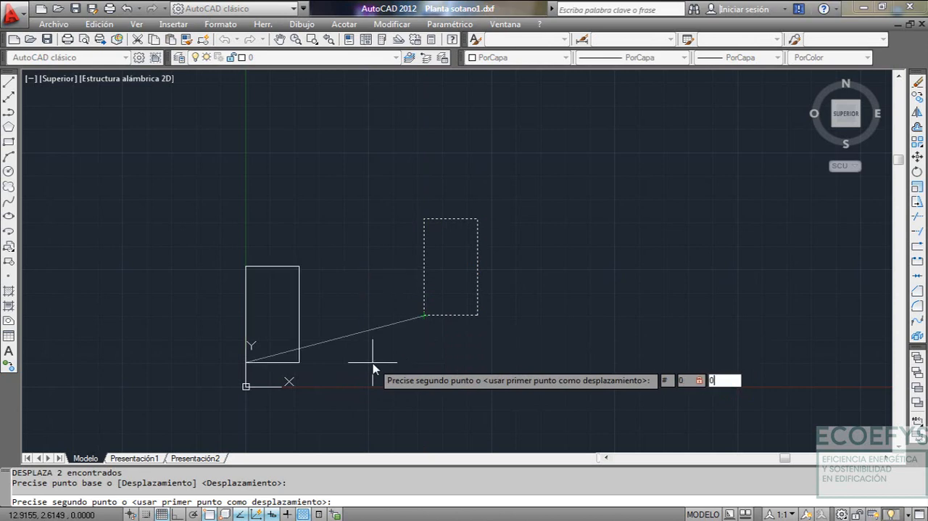
type("0")
key("Return")
Fit the whole outline in the view and save Planta sotano1.dxf
type("Z")
key("Return")
type("E")
key("Return")
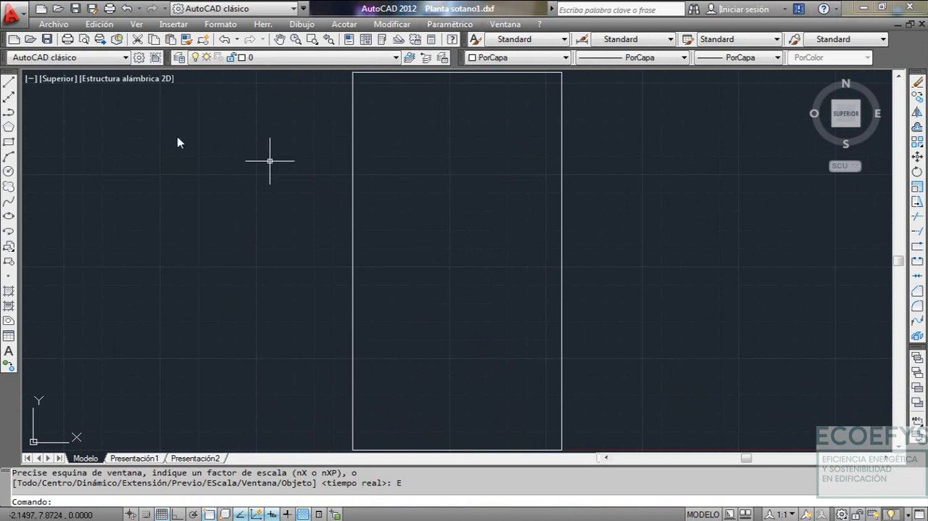
left_click(49, 40)
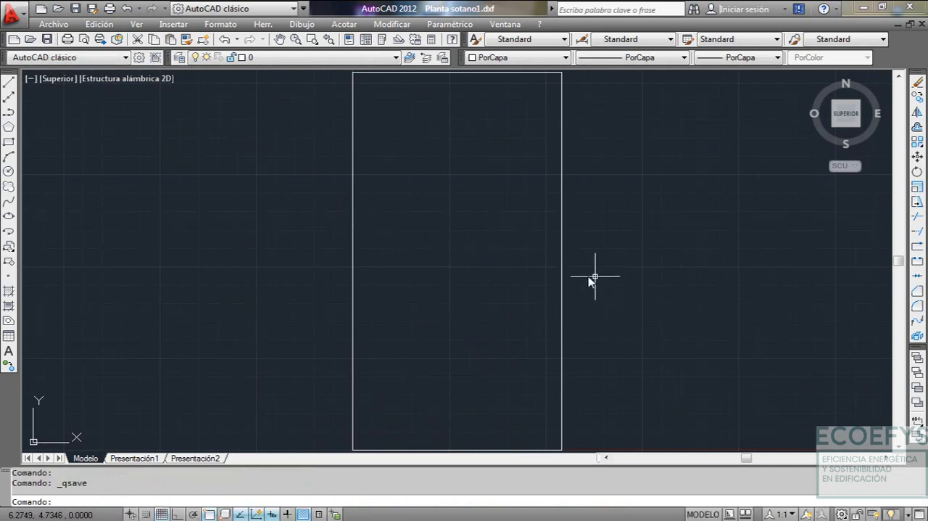
Review the finished space outlines in 3.Plantas Primera.dxf and then in 2.Plantas Baja.dxf
left_click(514, 28)
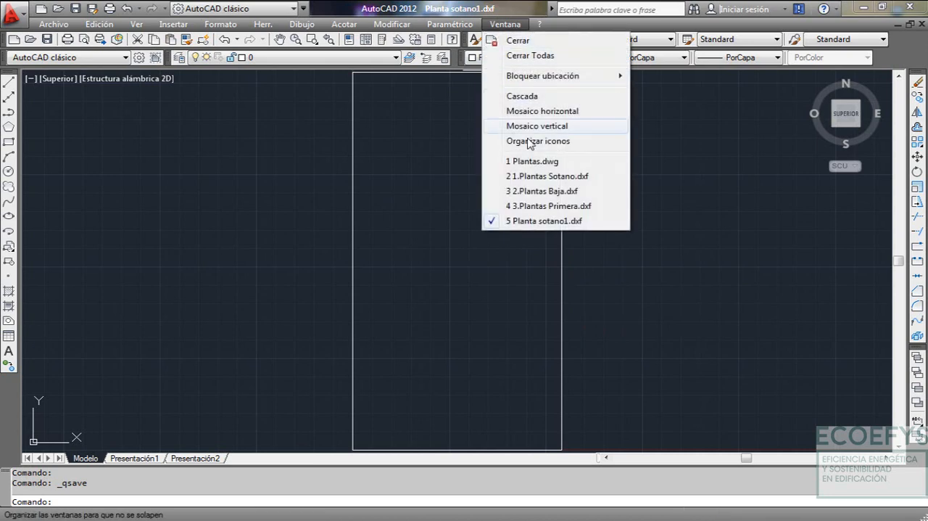
left_click(559, 207)
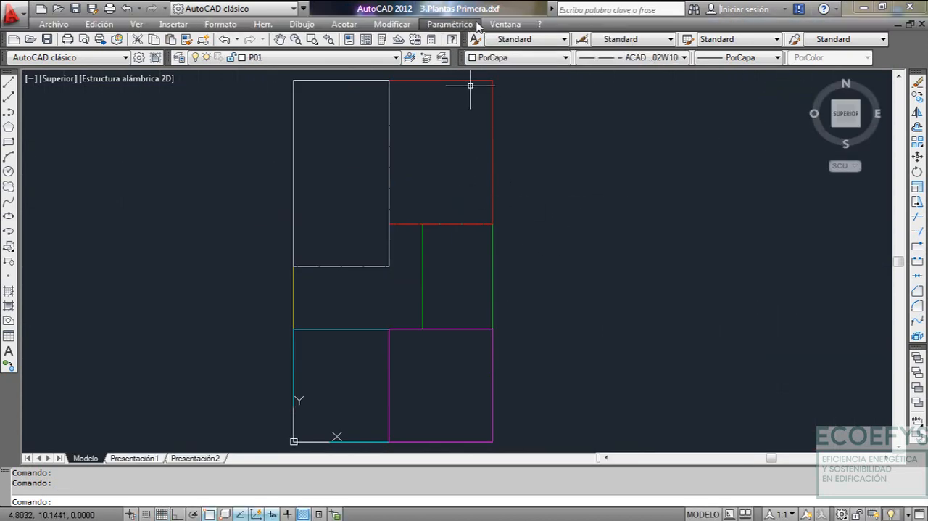
left_click(501, 25)
left_click(544, 191)
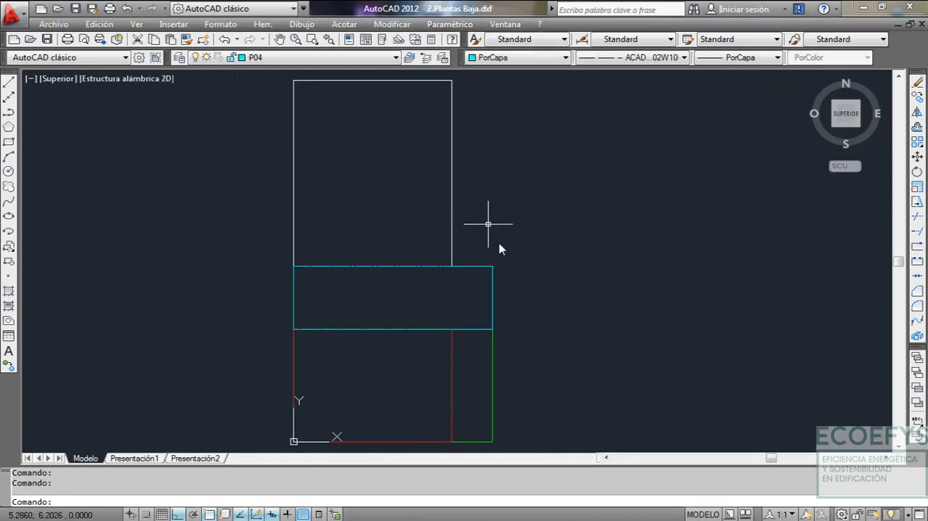
scroll(437, 289, "down", 4)
middle_click_drag(443, 288, 511, 279)
scroll(511, 278, "up", 3)
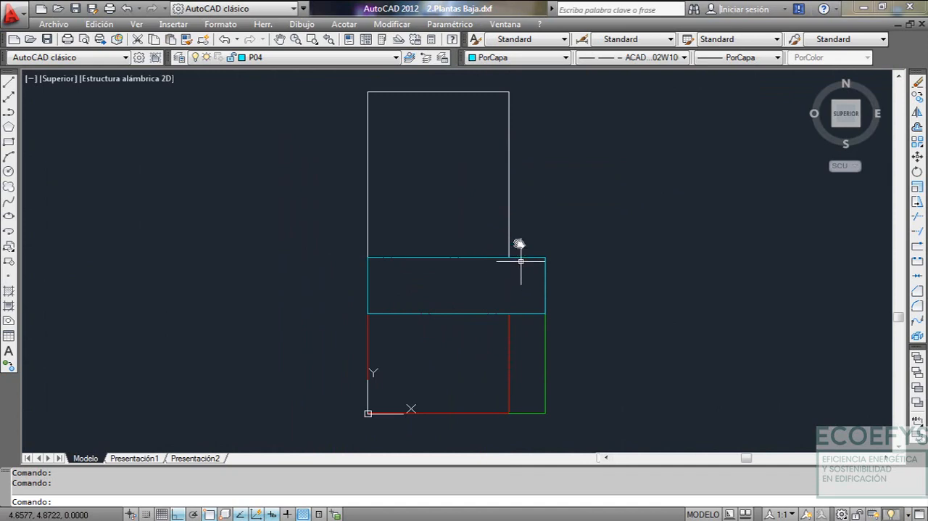
Examine the dimensioned PLANTA BAJA plan in Plantas.dwg, checking its room divisions and openings against the other floors
left_click(505, 24)
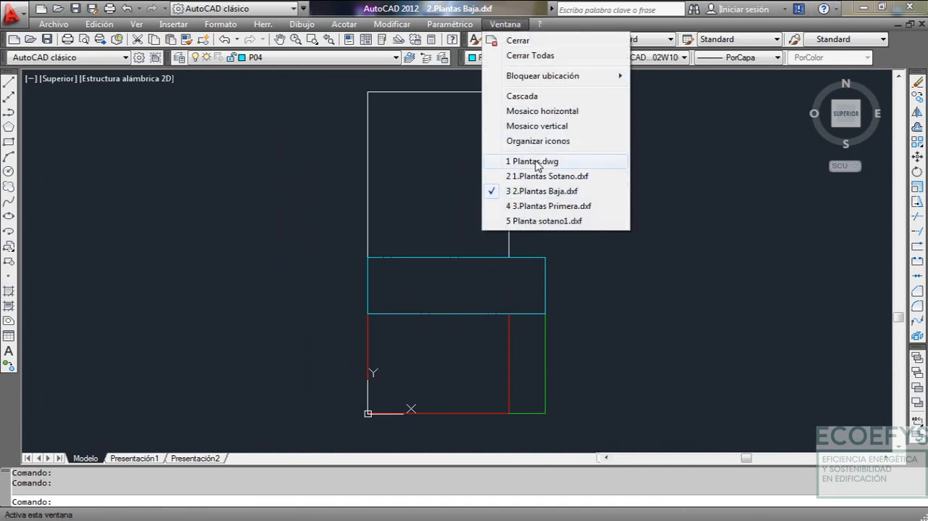
left_click(535, 161)
scroll(559, 260, "down", 5)
middle_click_drag(576, 274, 373, 257)
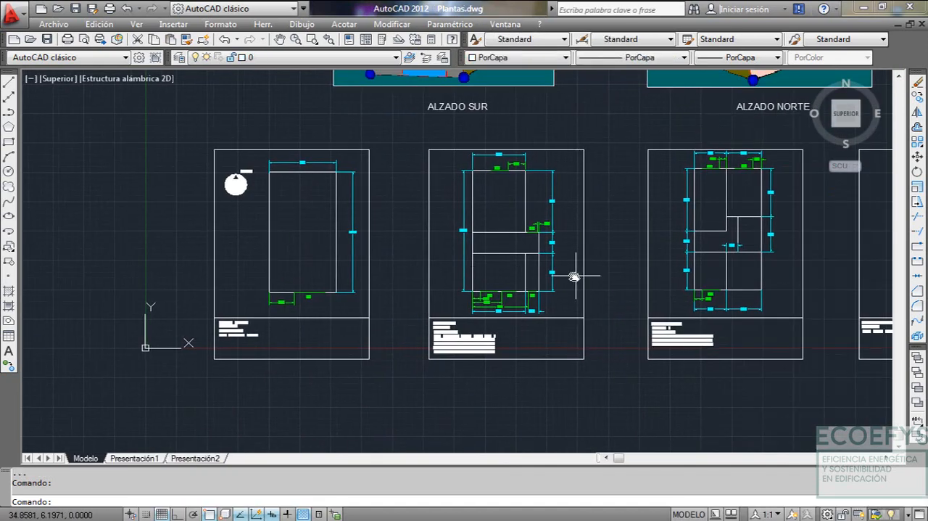
scroll(569, 276, "up", 4)
middle_click_drag(497, 254, 490, 314)
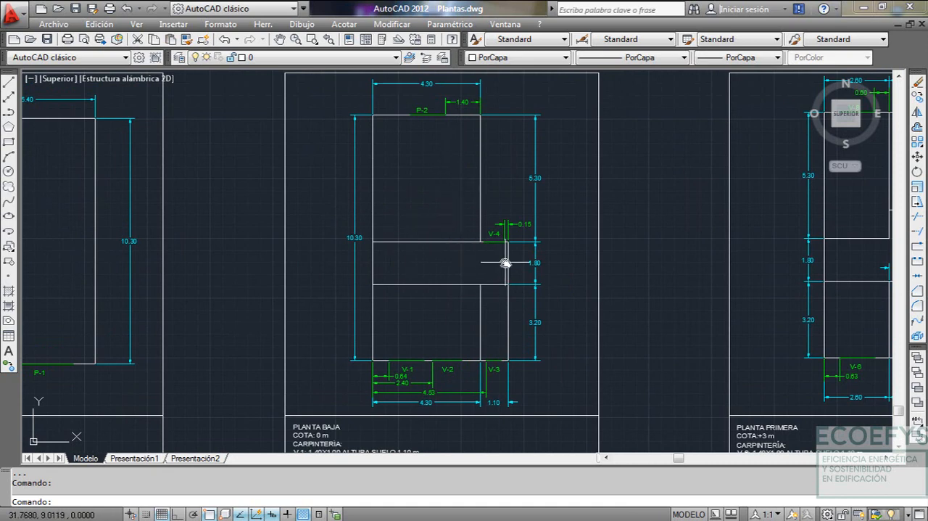
type("z")
key("Return")
type("e")
key("Return")
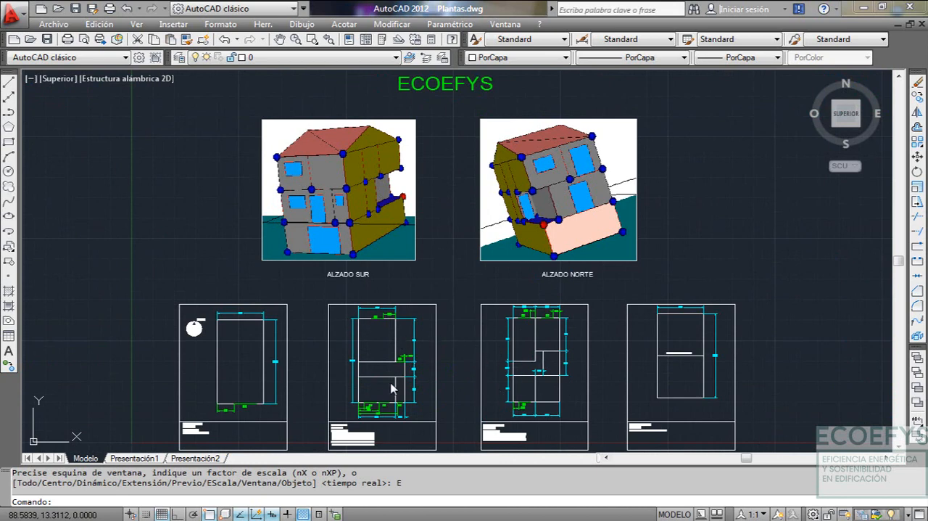
scroll(392, 388, "up", 3)
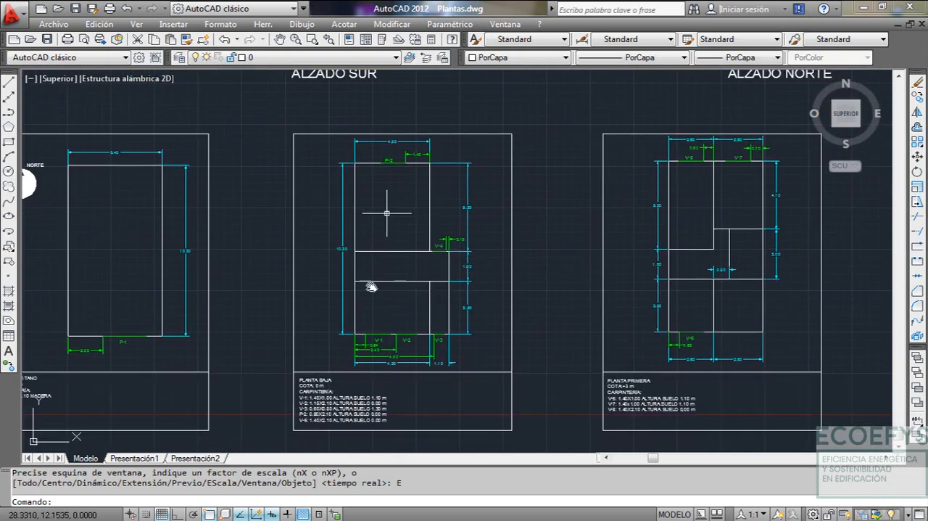
scroll(414, 281, "up", 2)
middle_click_drag(435, 215, 460, 234)
scroll(415, 305, "down", 5)
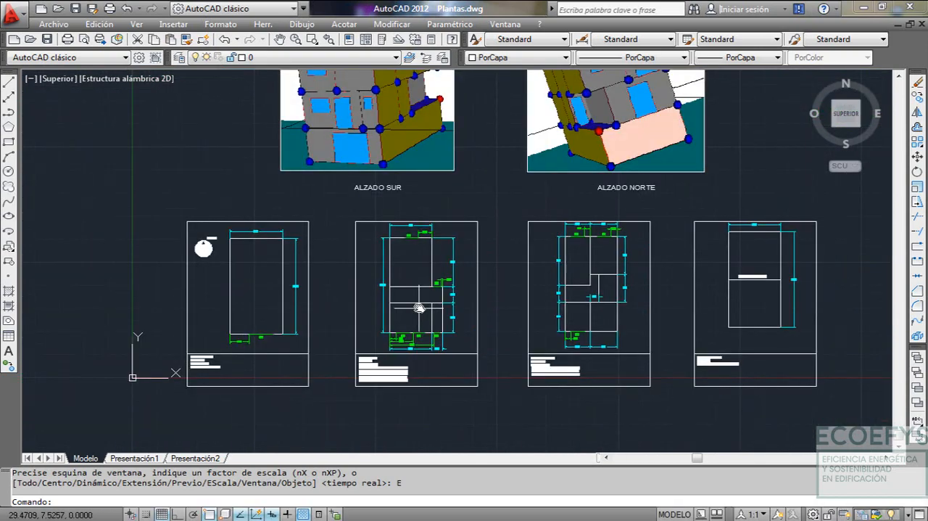
scroll(419, 307, "up", 3)
middle_click_drag(425, 276, 452, 255)
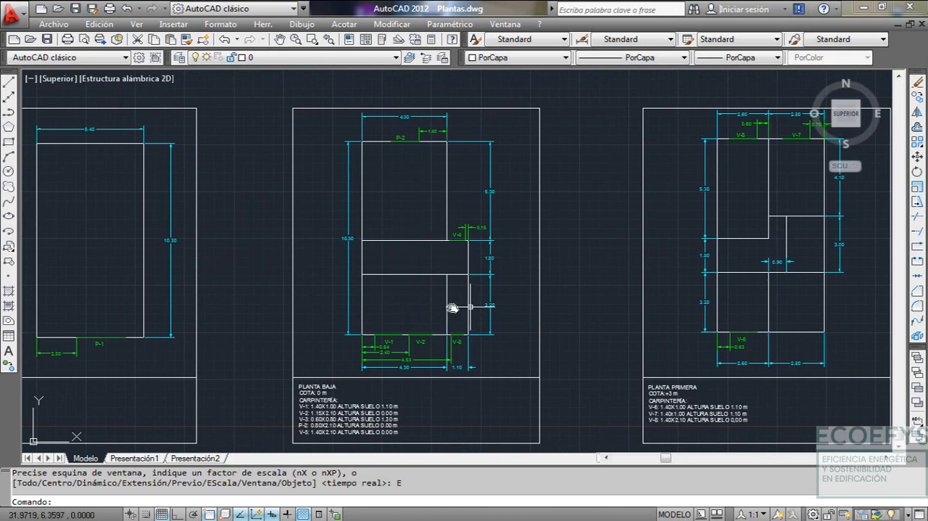
middle_click_drag(387, 328, 423, 321)
middle_click_drag(444, 277, 429, 294)
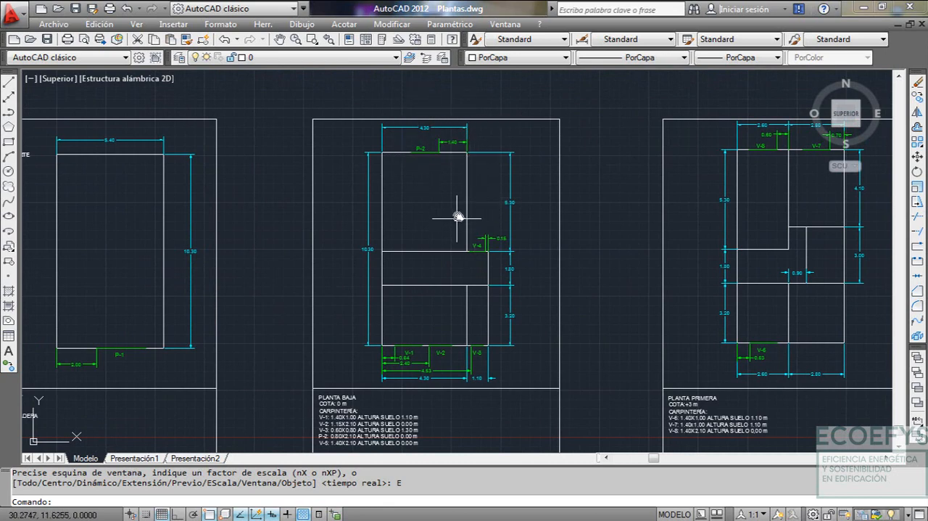
Inspect the white P01 polyline of the ground floor in 2.Plantas Baja.dxf, and return to Plantas.dwg
left_click(505, 24)
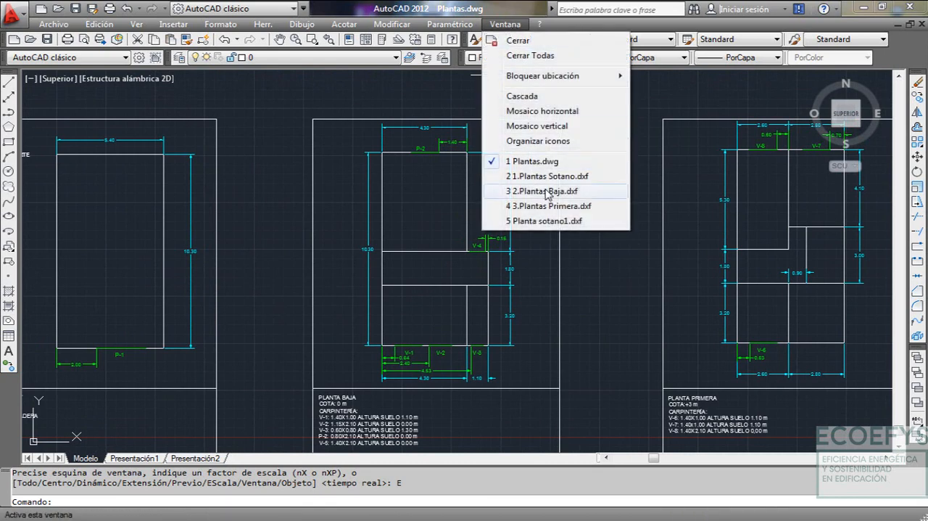
left_click(547, 192)
middle_click_drag(495, 275, 468, 279)
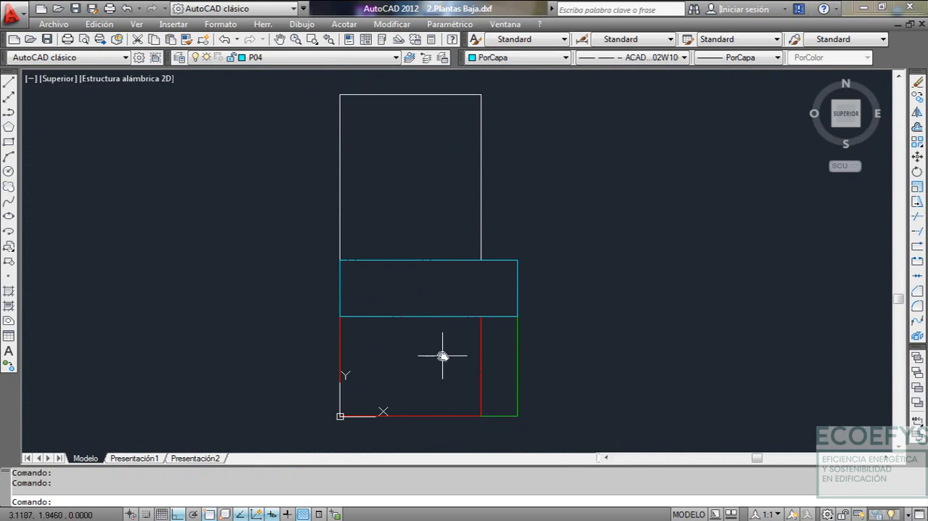
left_click(481, 193)
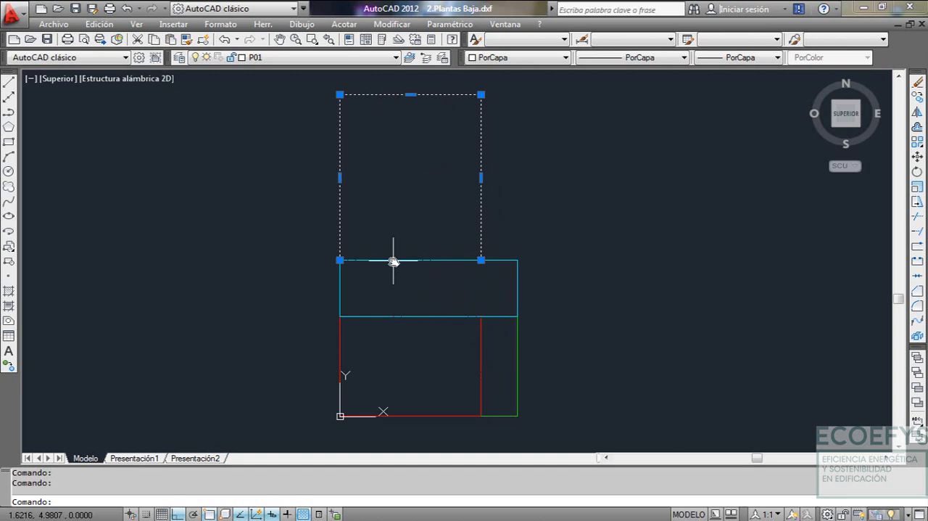
key("Escape")
left_click(481, 208)
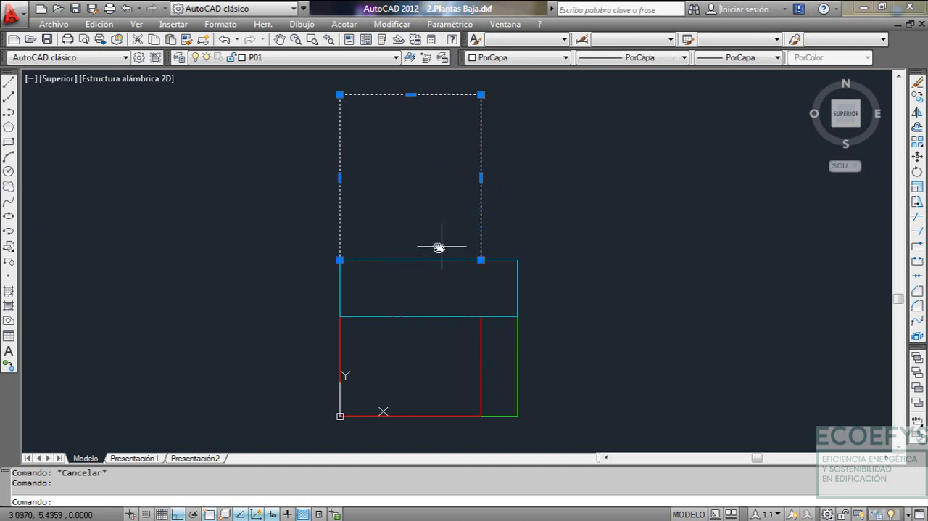
key("Escape")
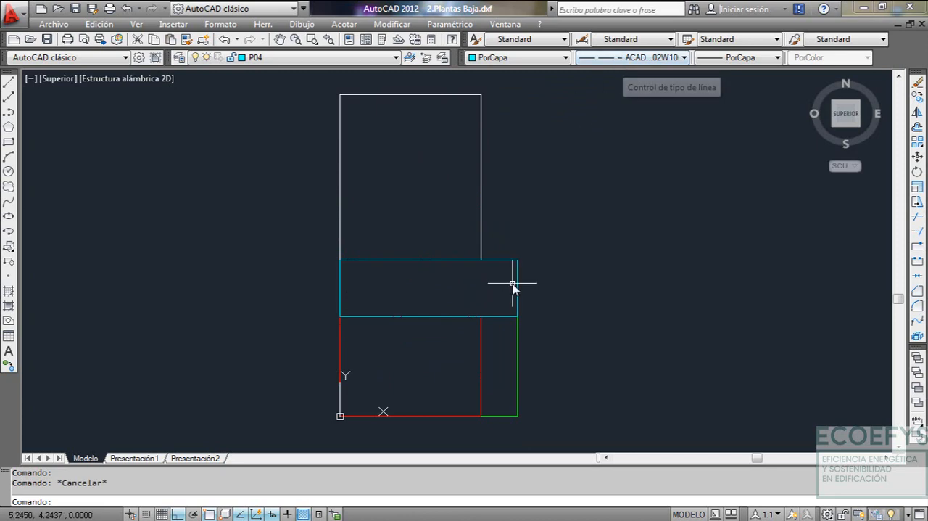
left_click(506, 24)
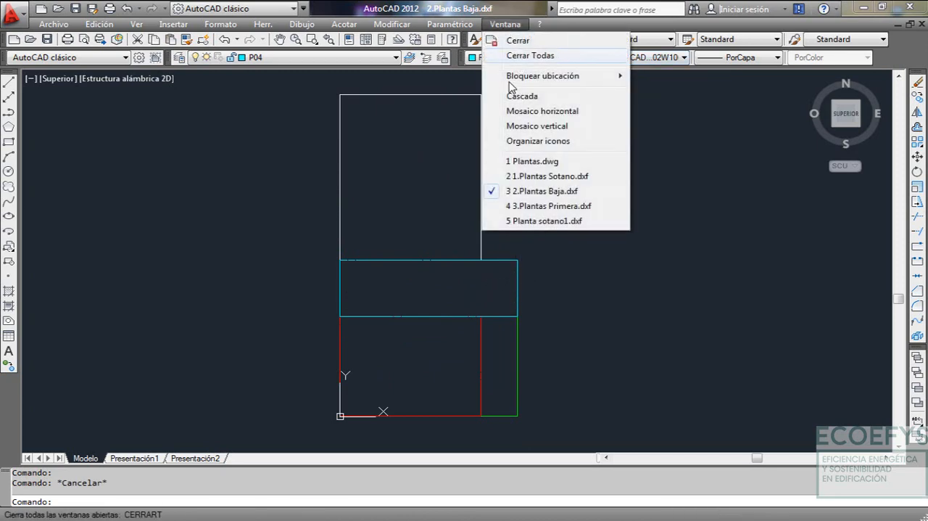
left_click(532, 161)
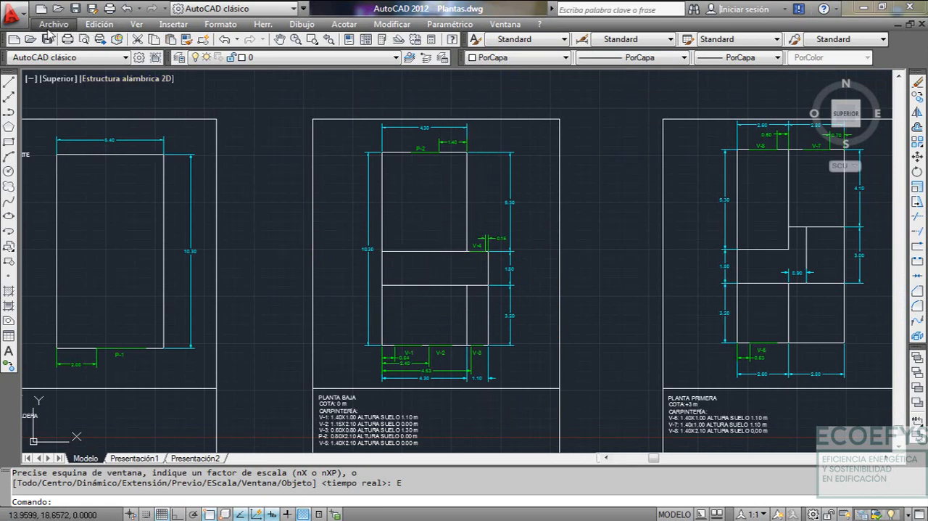
left_click(13, 39)
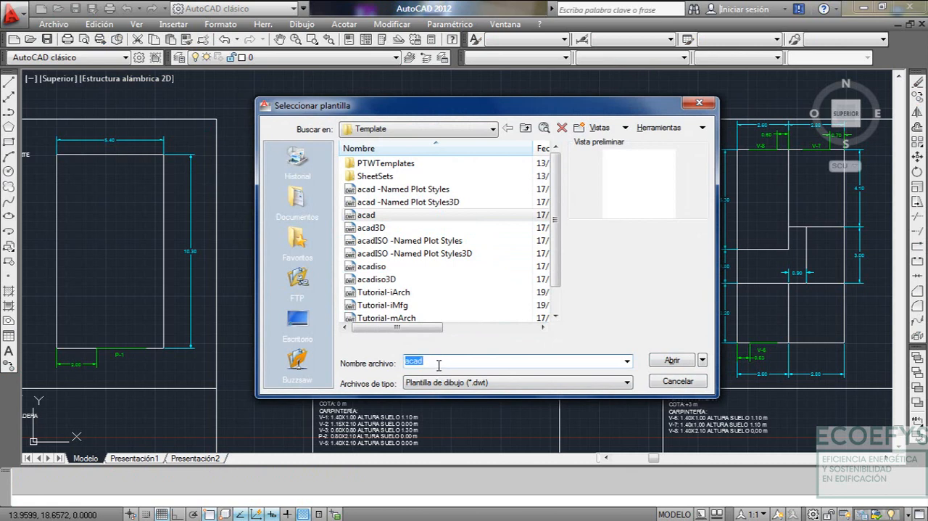
type("prueb")
key("BackSpace")
key("BackSpace")
key("BackSpace")
key("BackSpace")
type("r")
key("BackSpace")
key("BackSpace")
left_click(673, 361)
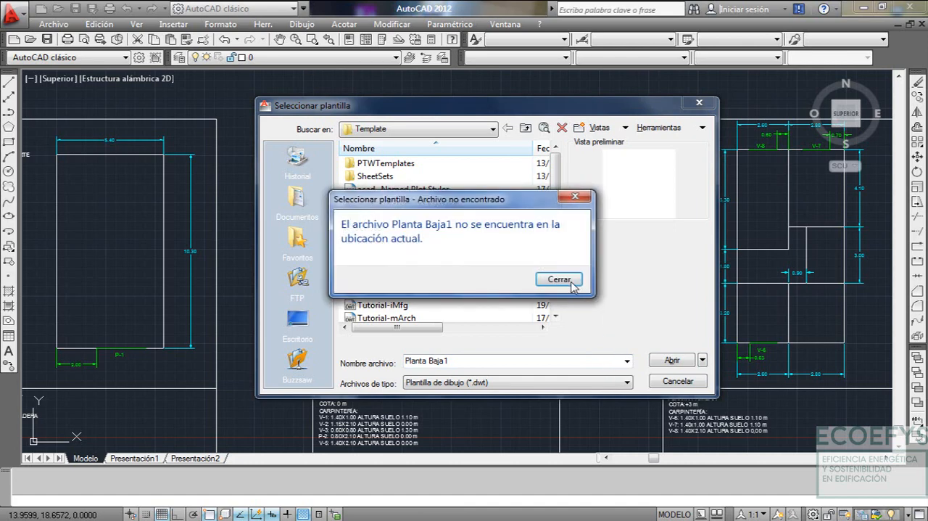
left_click(559, 280)
key("Escape")
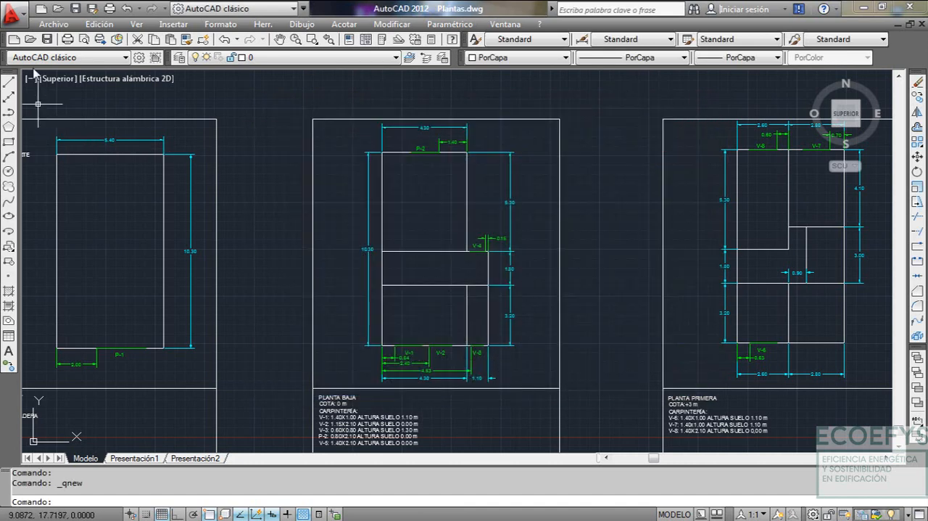
Create a new drawing from the acad template
left_click(13, 39)
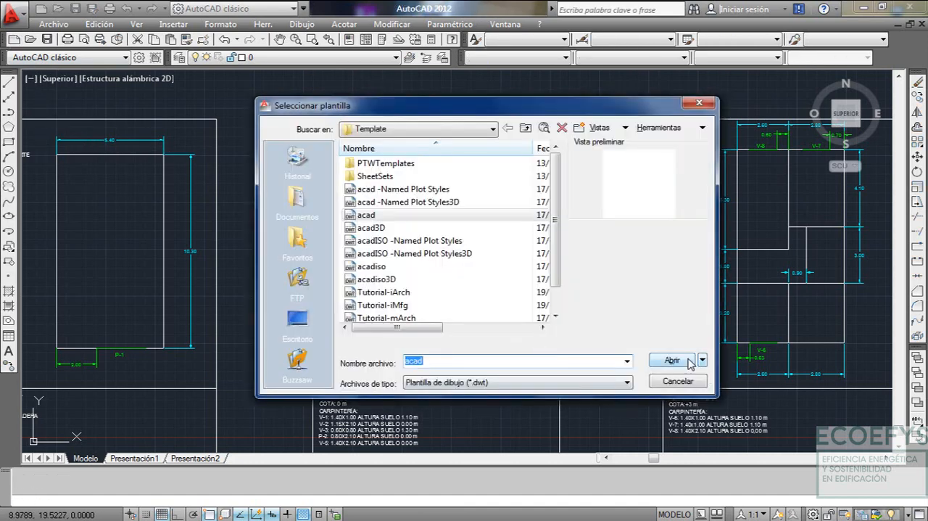
left_click(673, 360)
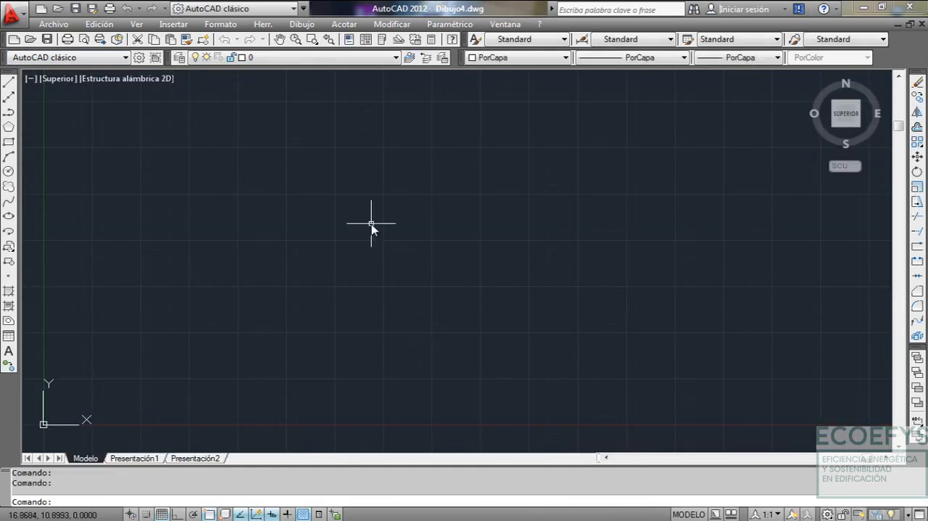
left_click(50, 27)
left_click(65, 39)
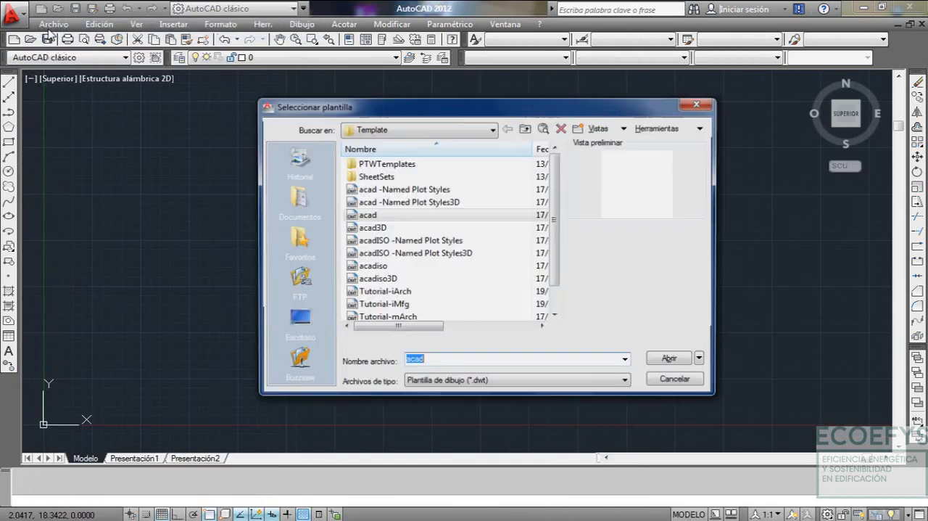
left_click(696, 104)
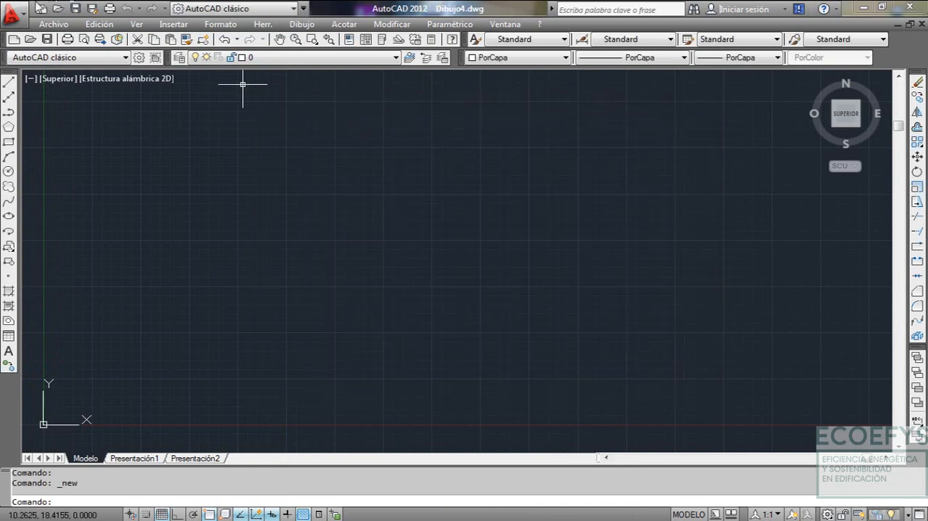
Save the new drawing as Planta Baja1 in DXF AutoCAD 2000/LT2000 format in the Planos folder
left_click(54, 24)
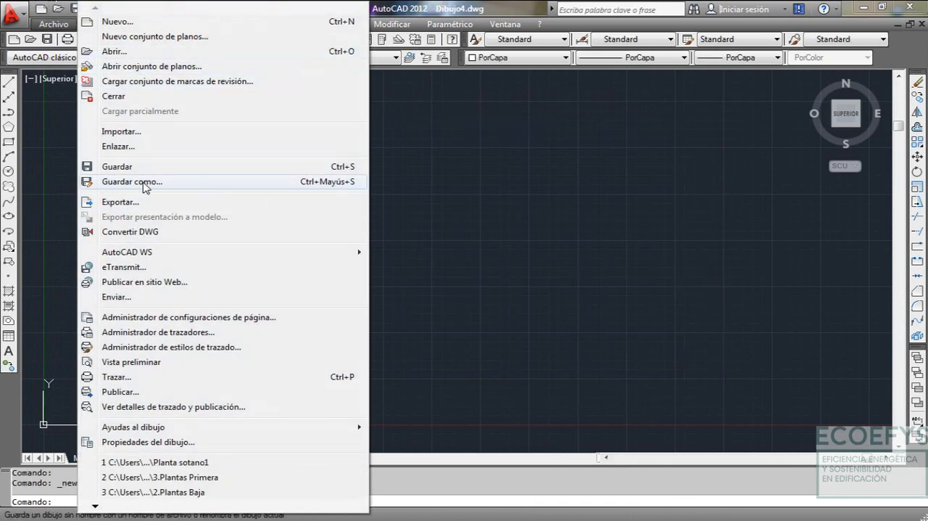
left_click(132, 181)
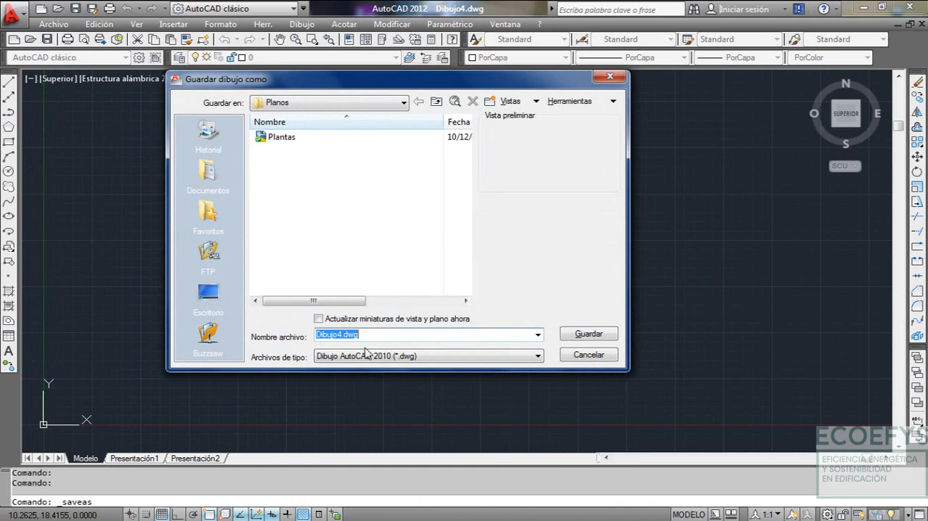
type("Planta Baja1")
left_click(535, 356)
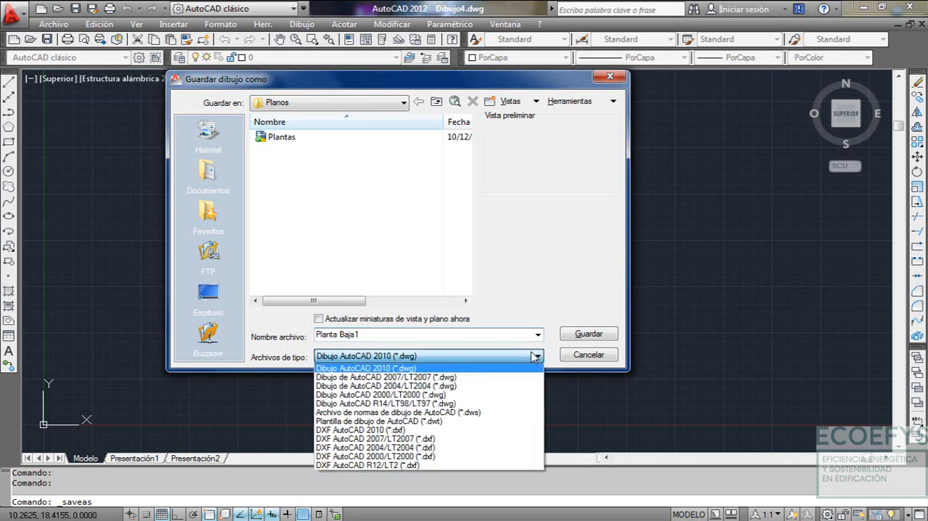
left_click(429, 456)
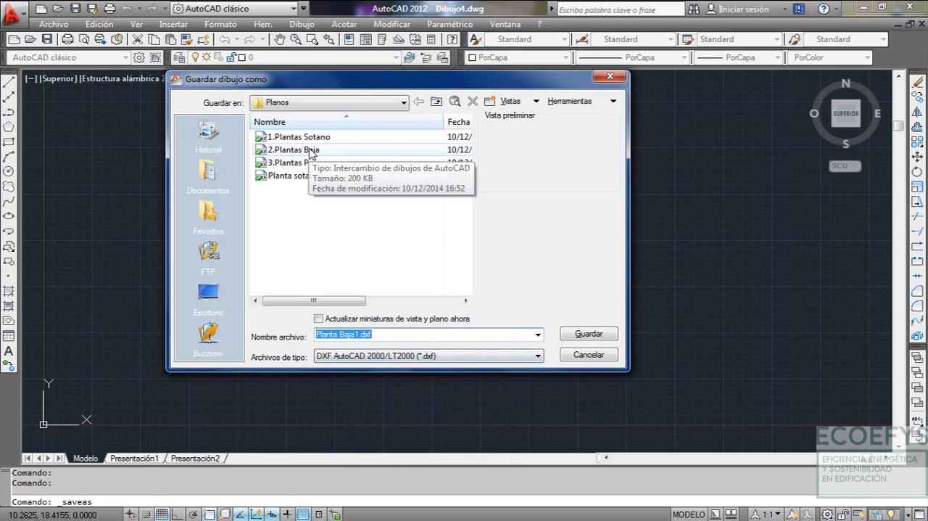
left_click(600, 338)
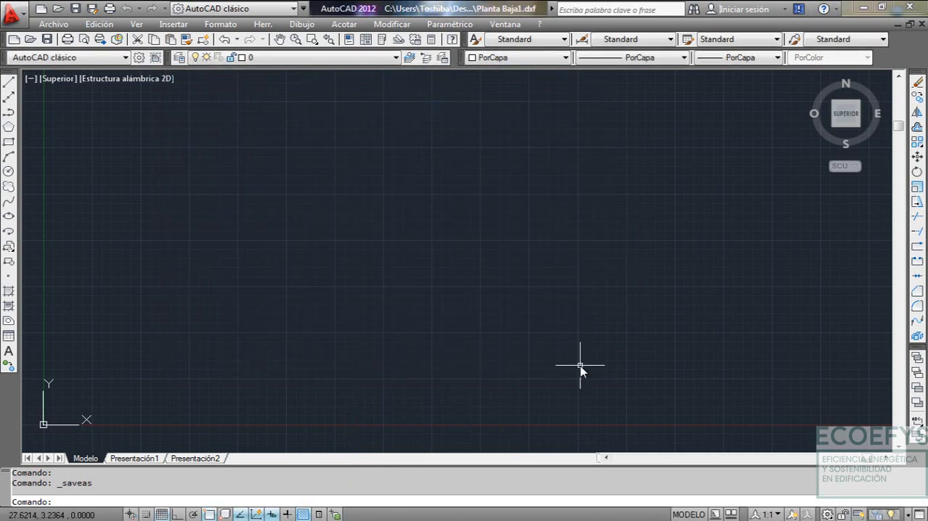
Examine the room divisions, corners and dimensions of the PLANTA BAJA plan in Plantas.dwg, and return to Planta Baja1.dxf
left_click(502, 25)
left_click(551, 165)
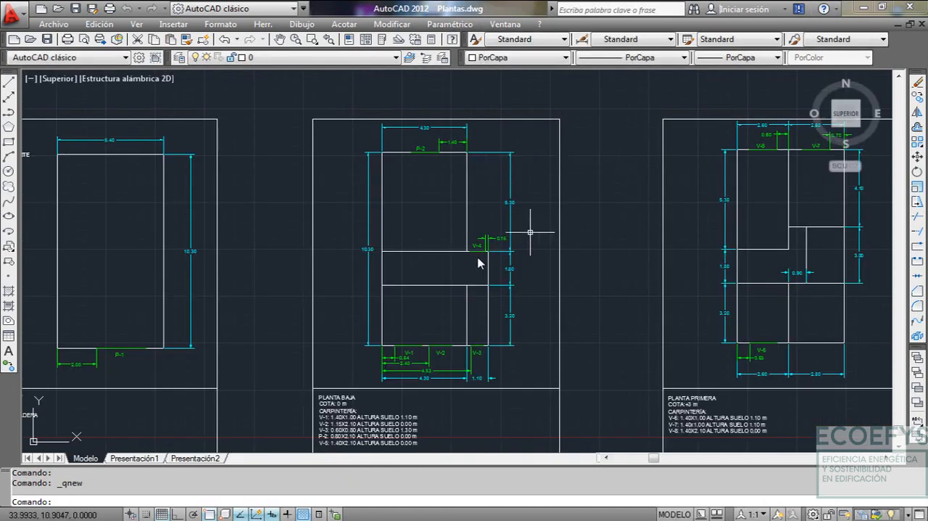
scroll(439, 299, "up", 2)
middle_click_drag(448, 303, 456, 323)
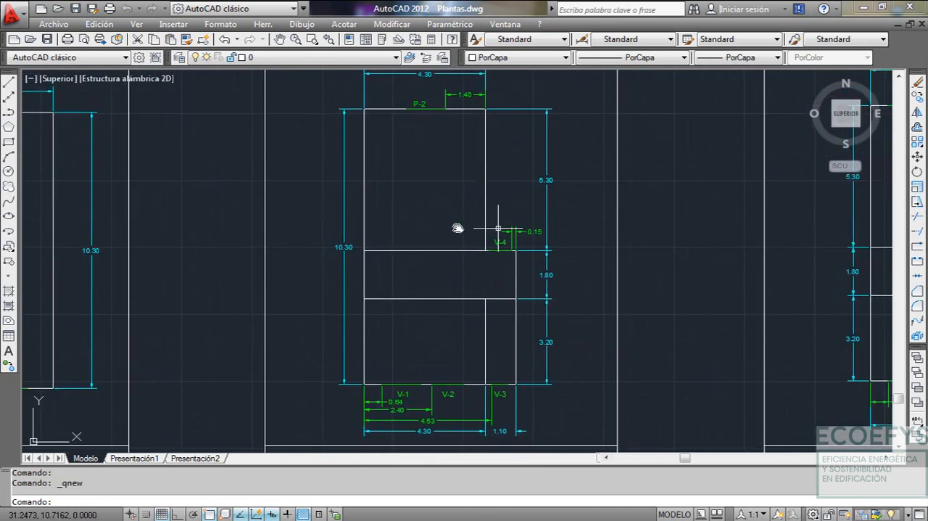
left_click(506, 24)
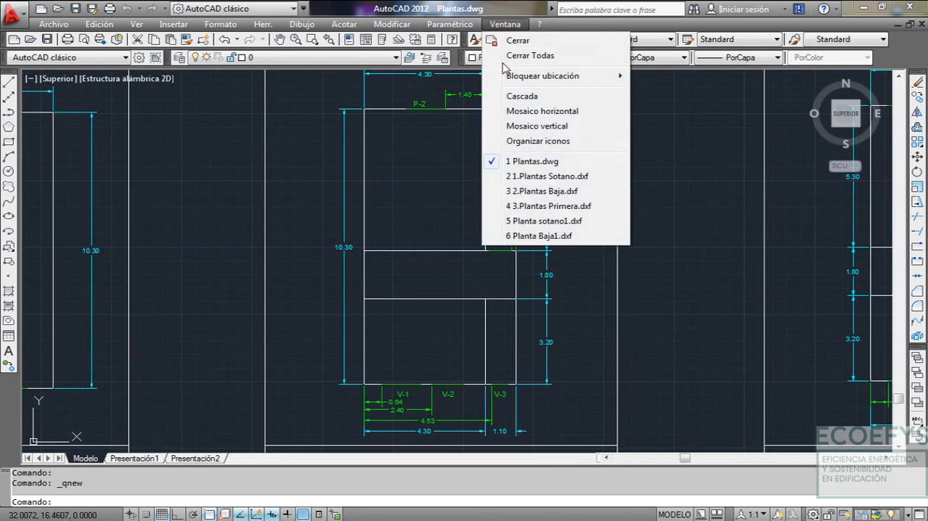
left_click(555, 236)
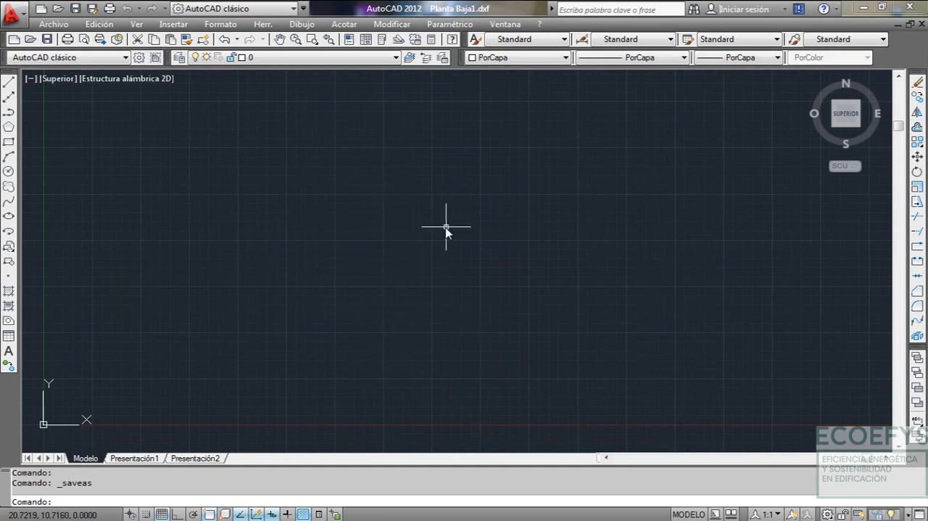
left_click(514, 25)
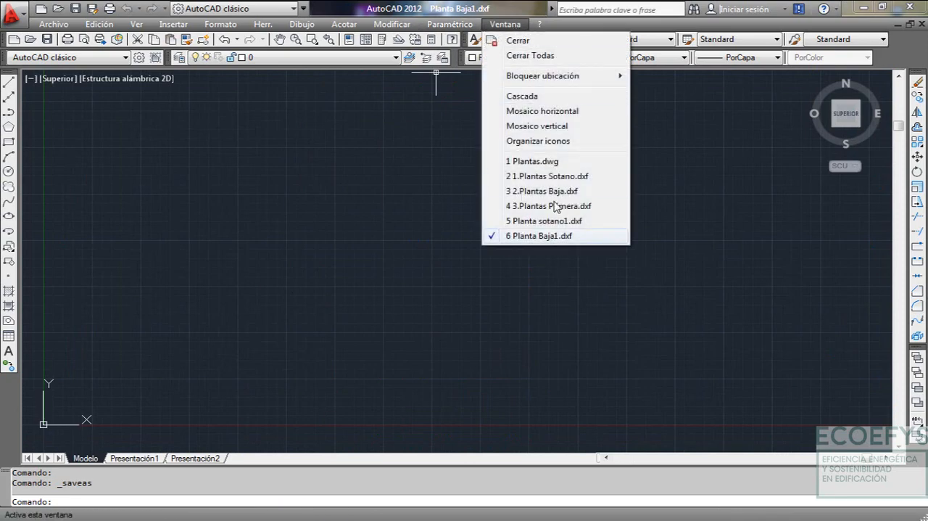
left_click(524, 163)
scroll(371, 395, "up", 2)
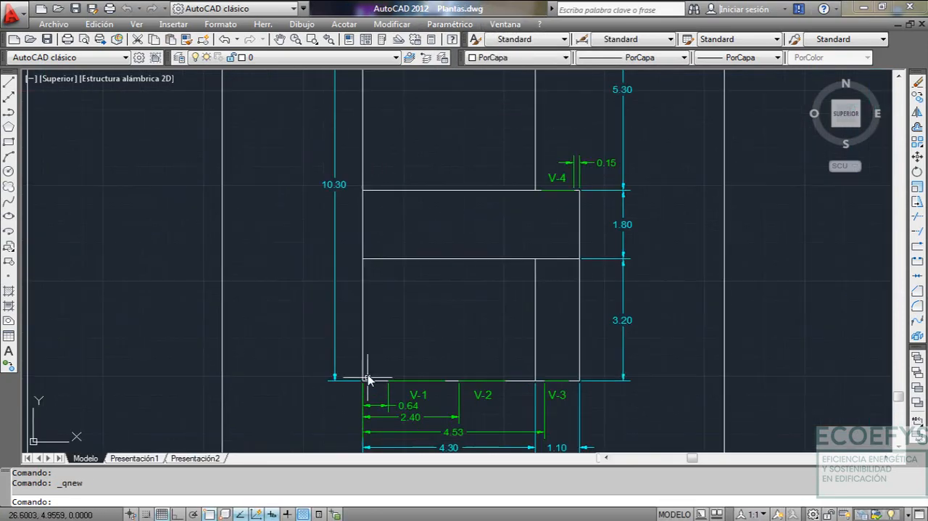
scroll(438, 283, "down", 3)
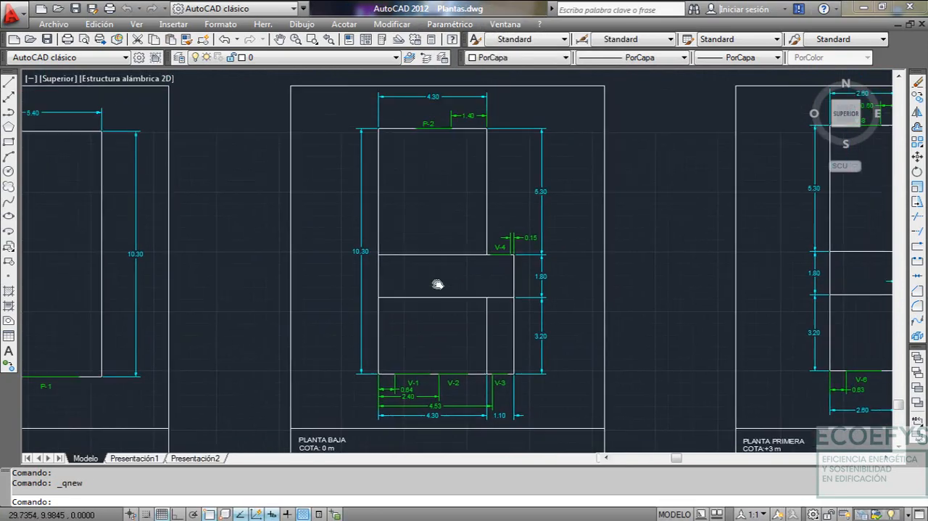
scroll(409, 315, "up", 1)
scroll(416, 297, "down", 1)
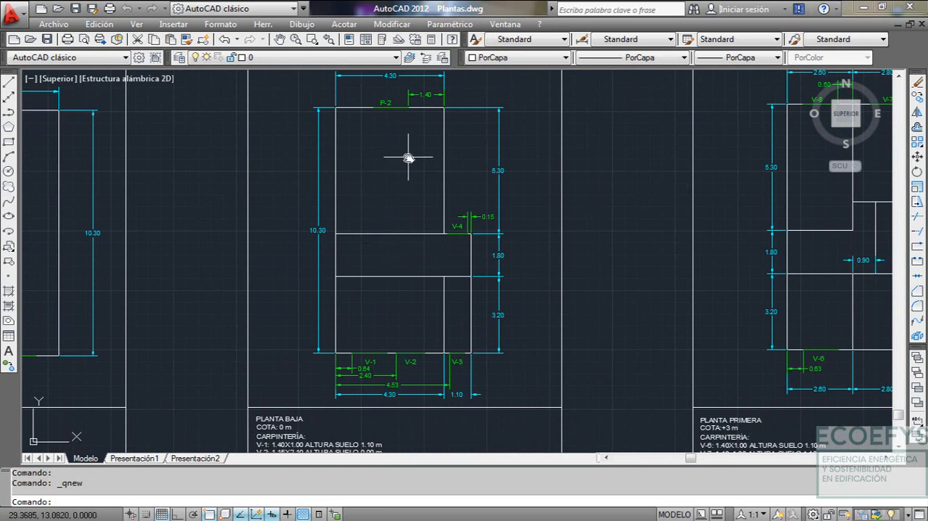
left_click(506, 24)
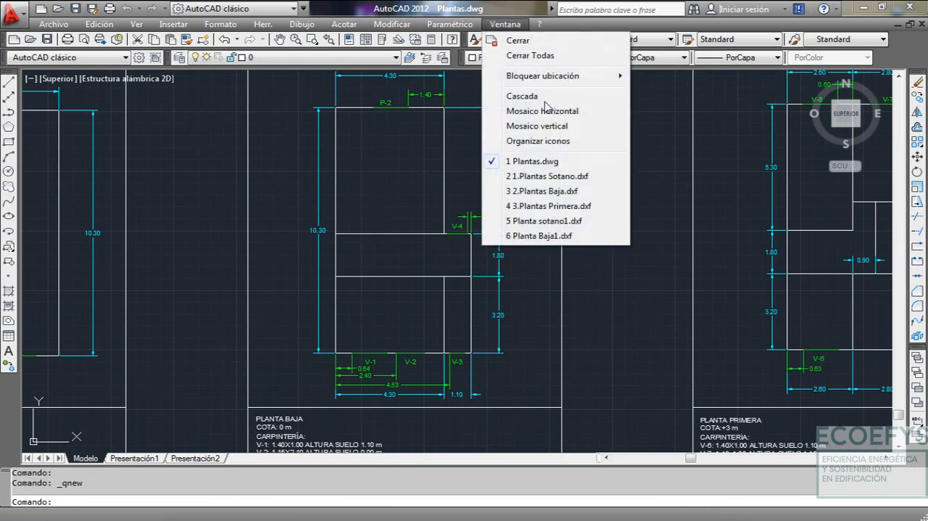
left_click(569, 237)
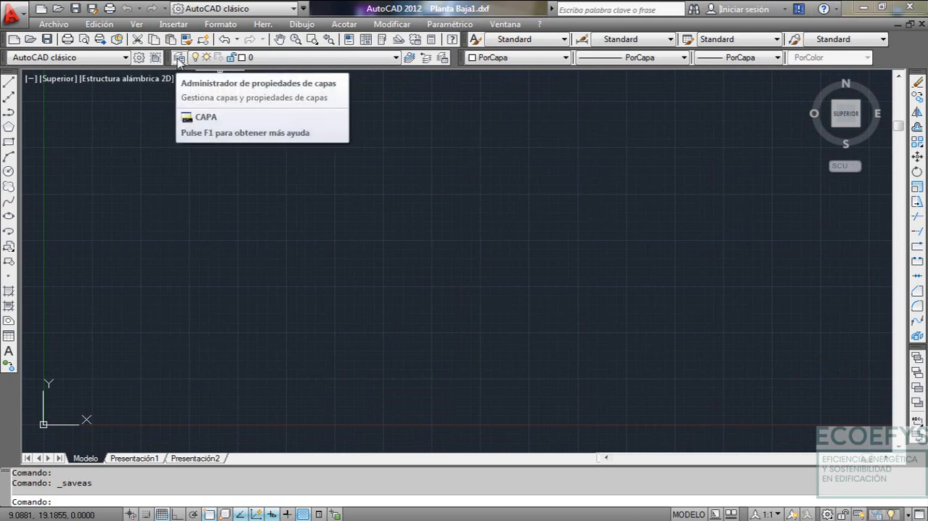
Create a layer named P01 in Planta Baja1.dxf for the first ground floor space
left_click(179, 61)
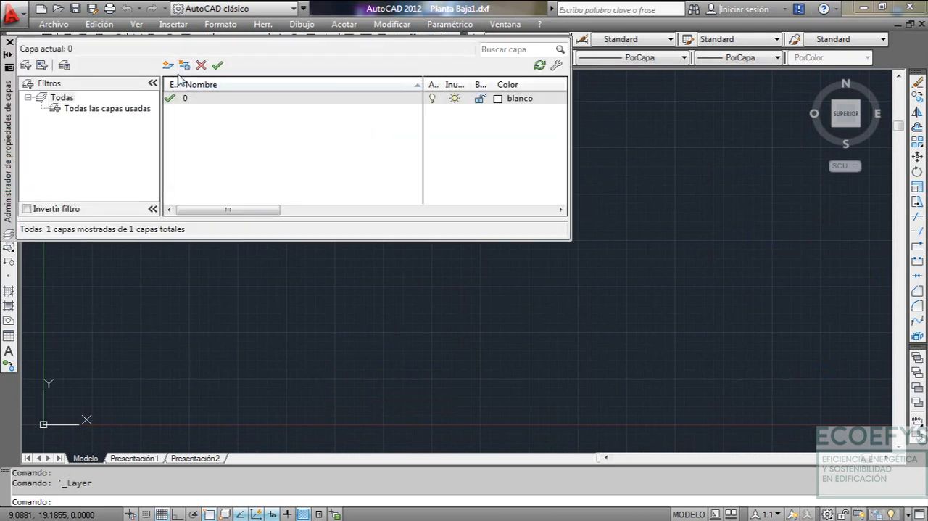
left_click(167, 66)
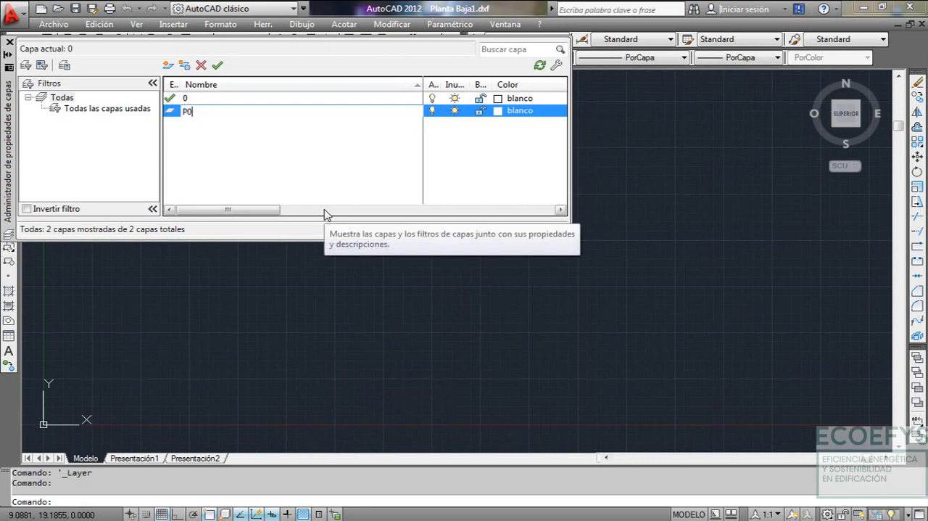
type("P01")
key("Return")
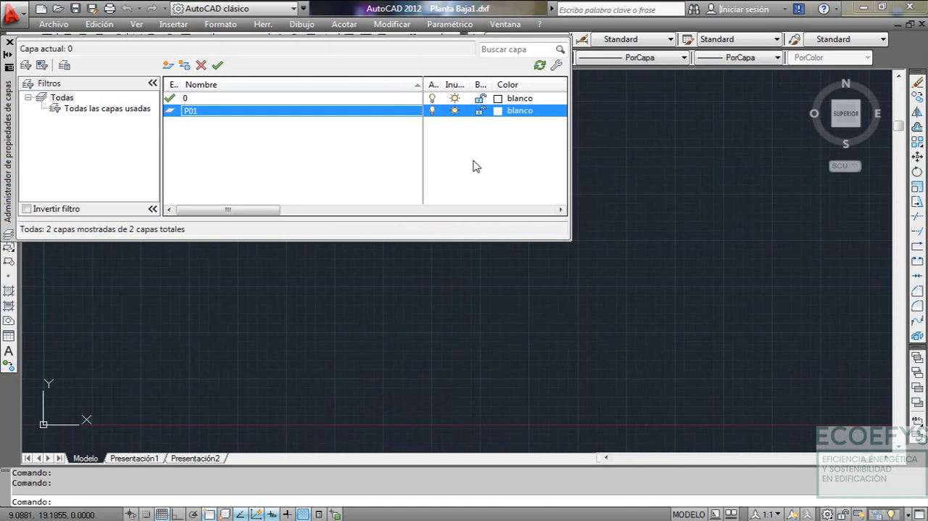
Add a layer named P02 and set its color to red (rojo)
left_click(168, 66)
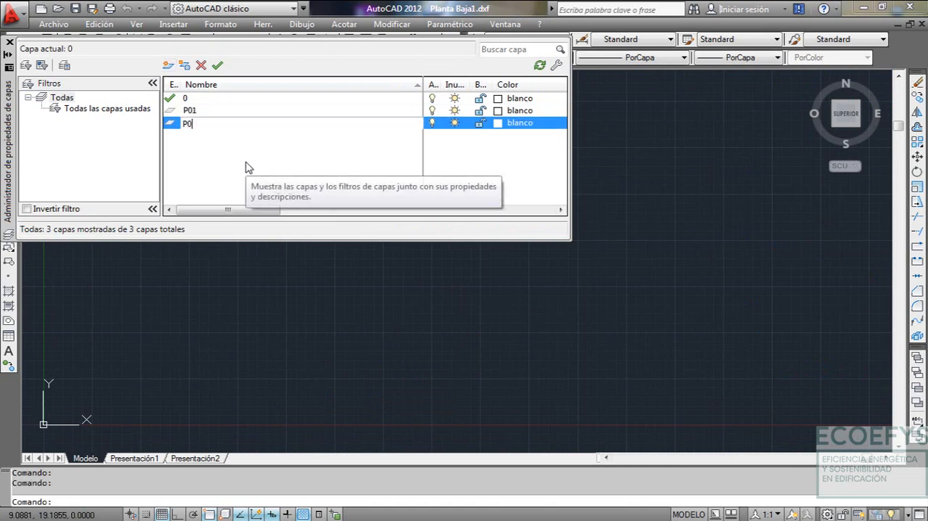
left_click(510, 123)
left_click(365, 283)
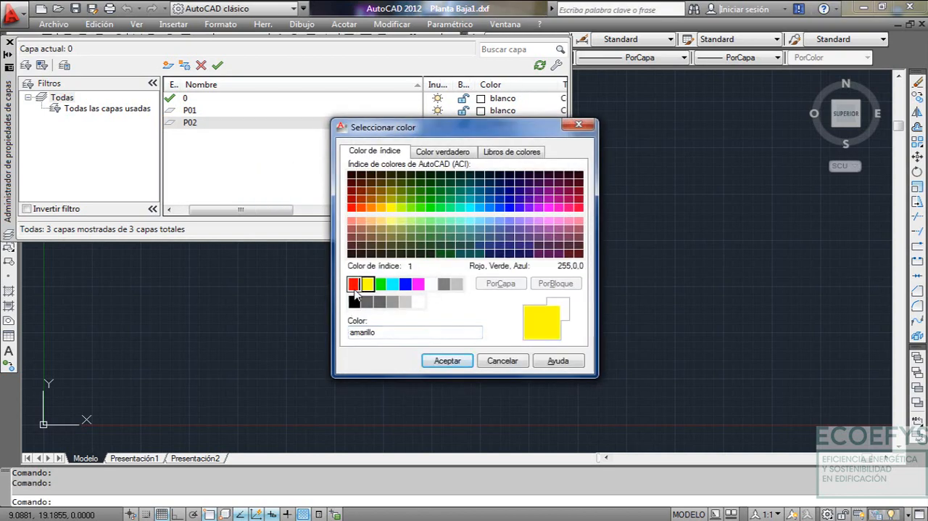
left_click(354, 283)
left_click(447, 360)
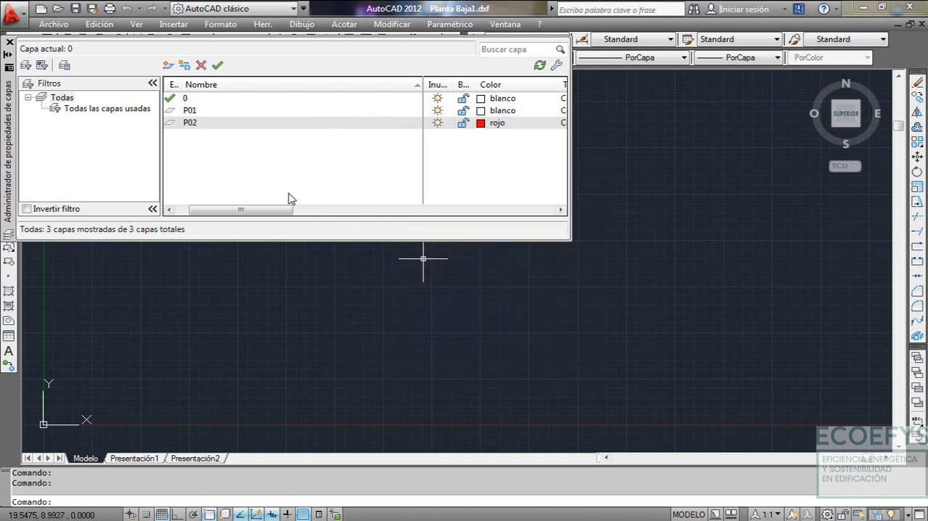
Add a layer named P03 and set its color to yellow (amarillo)
left_click(167, 66)
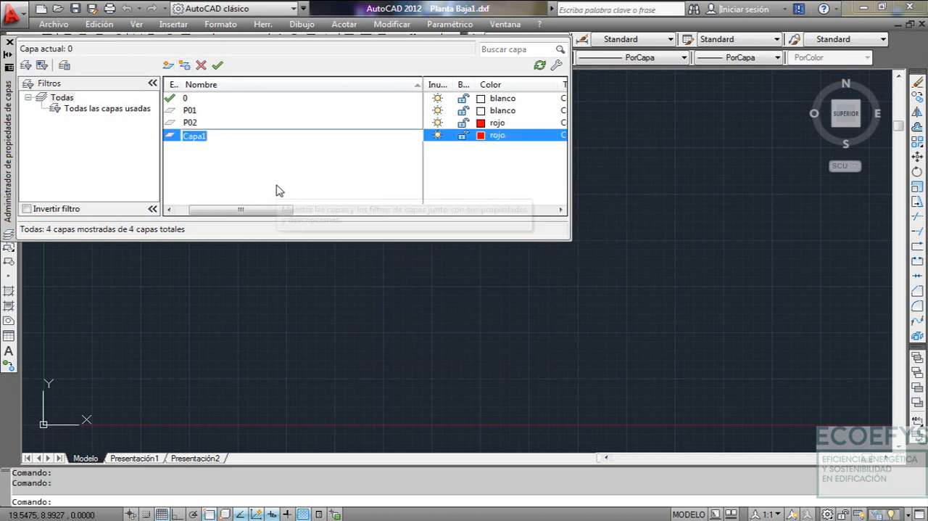
type("P03")
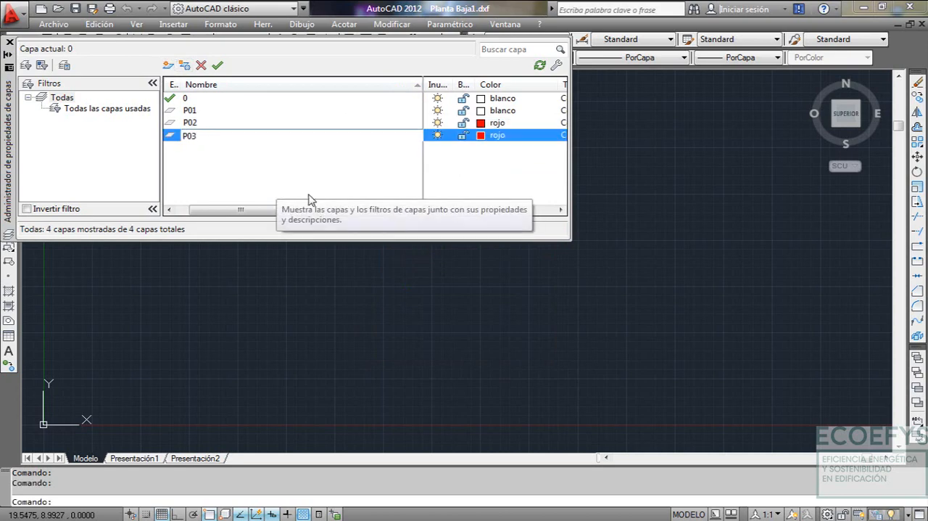
left_click(498, 135)
left_click(367, 284)
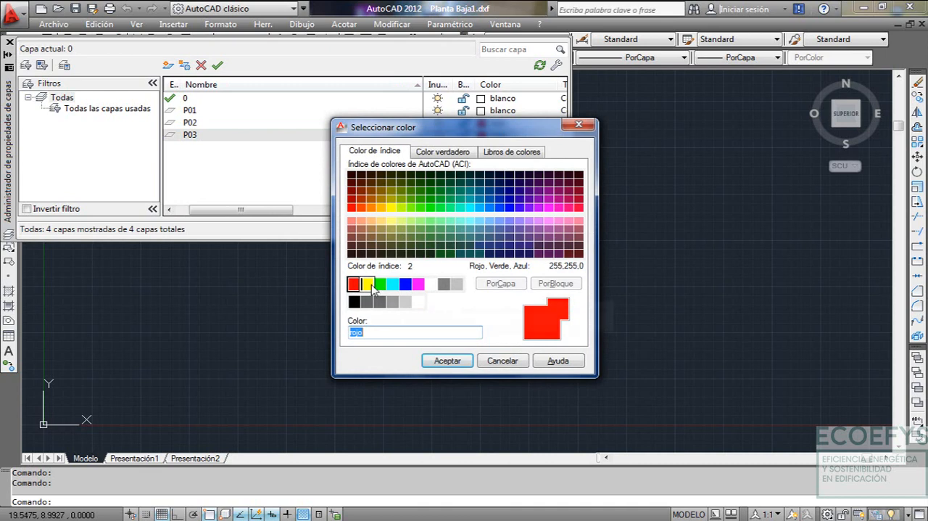
left_click(448, 361)
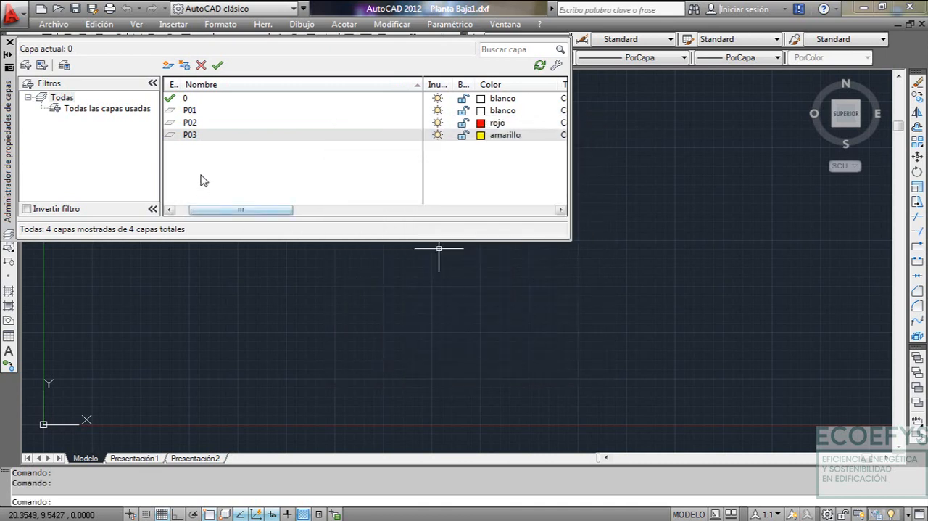
Add a layer named P04 and set its color to green (verde)
left_click(168, 66)
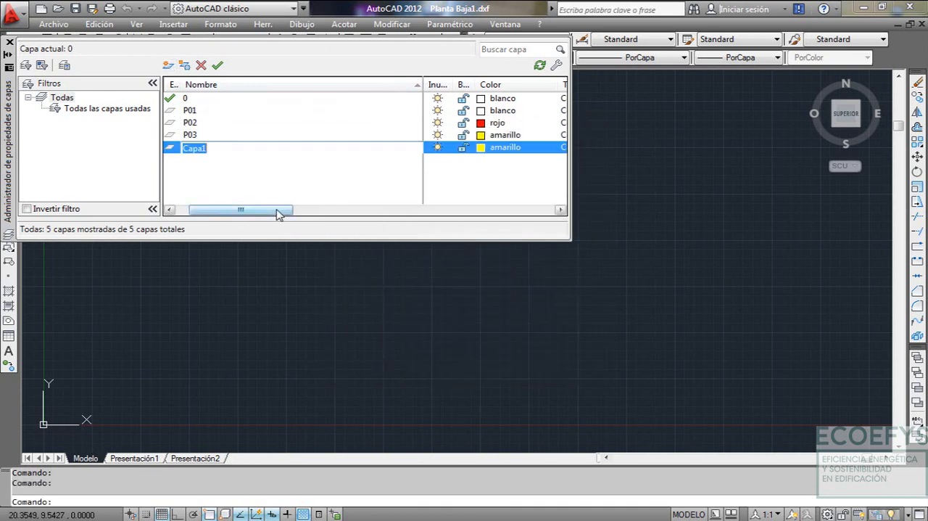
type("P0")
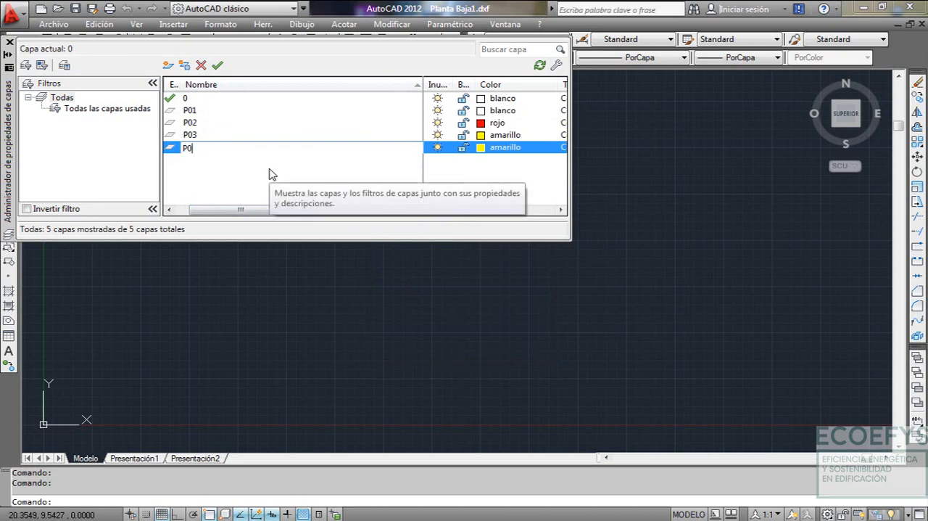
type("4")
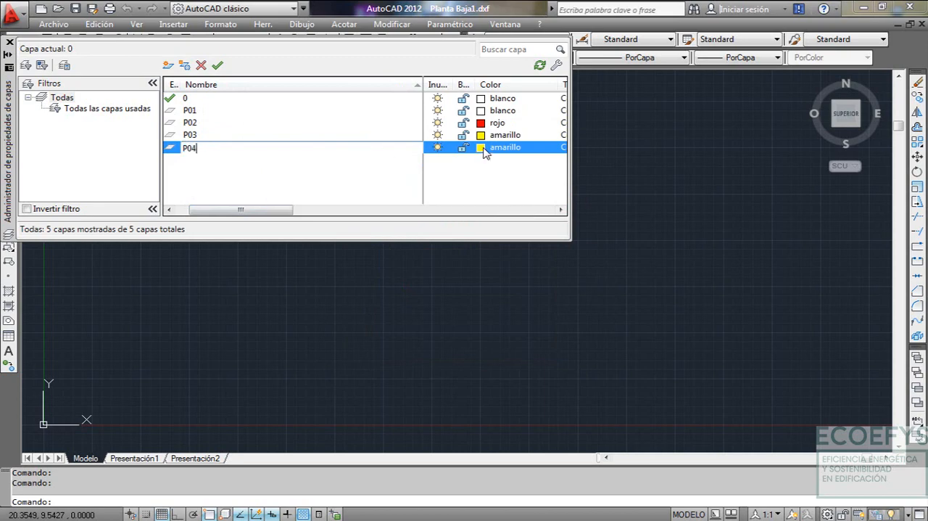
left_click(491, 147)
left_click(381, 285)
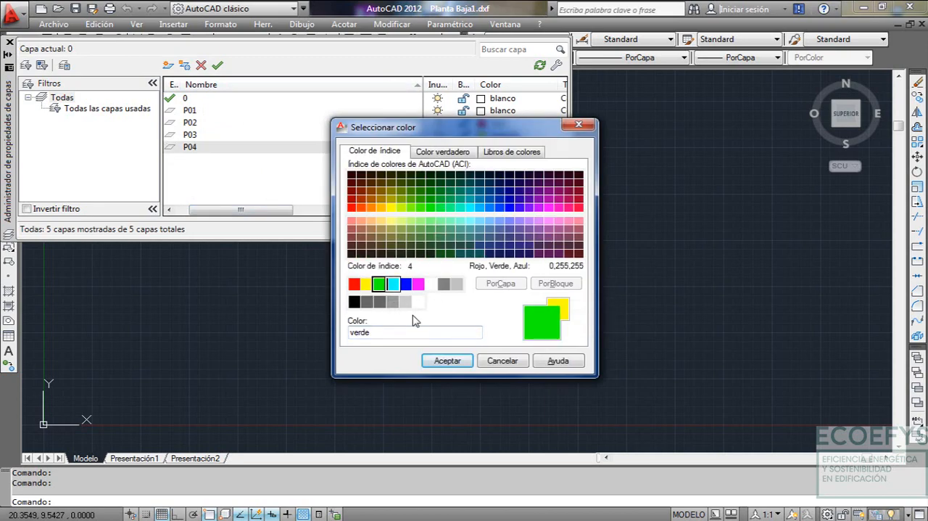
left_click(436, 360)
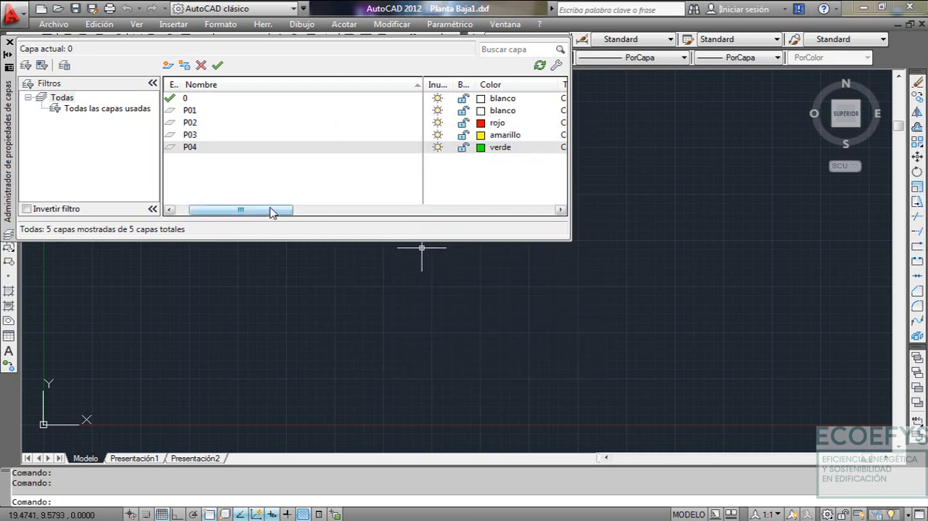
Load the ACAD_ISO02W100 linetype and assign it to layer P01
left_click_drag(269, 210, 356, 211)
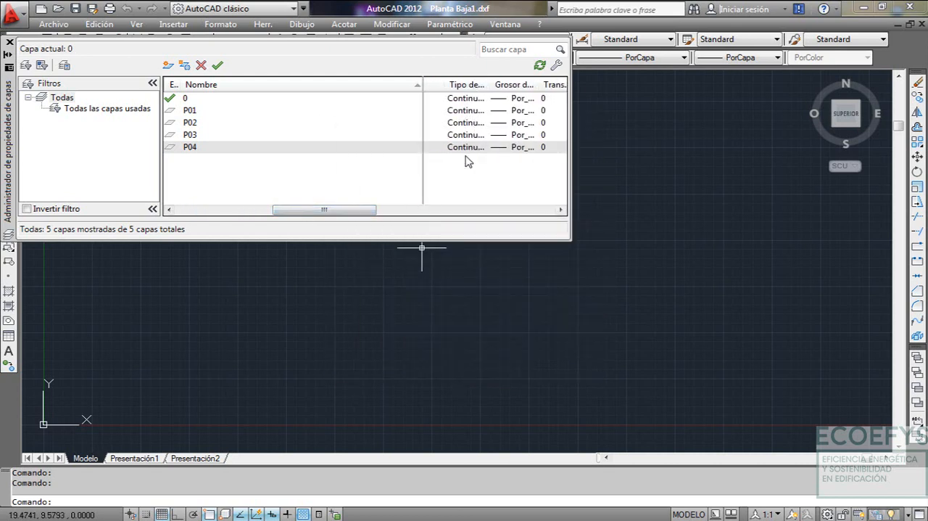
left_click(465, 111)
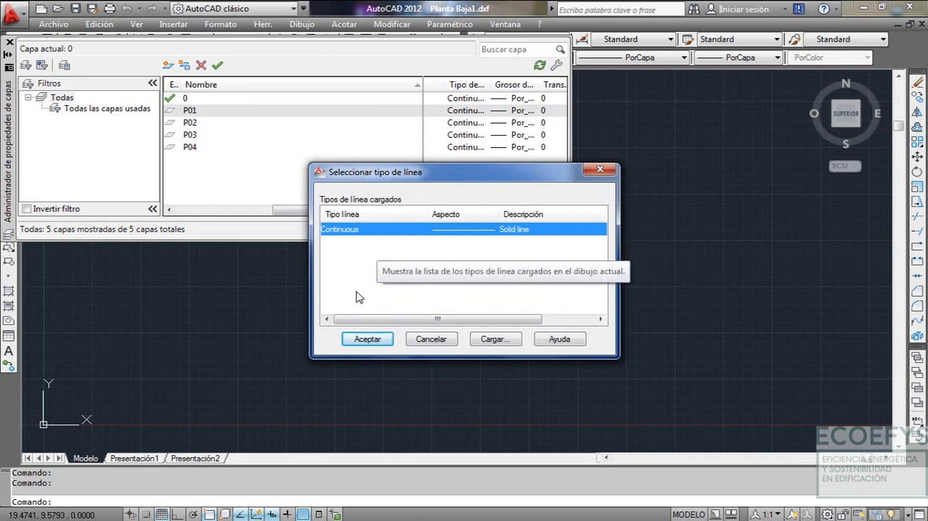
left_click(493, 338)
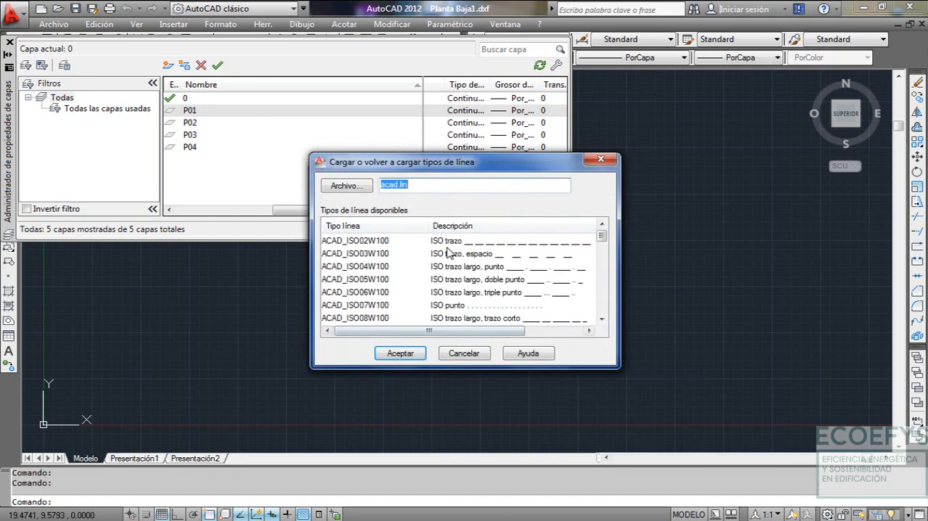
left_click(401, 352)
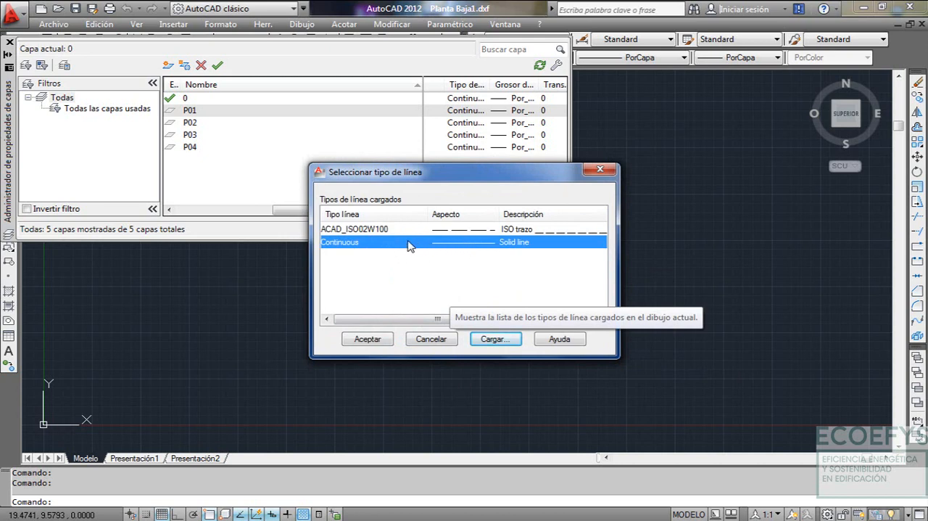
left_click(383, 229)
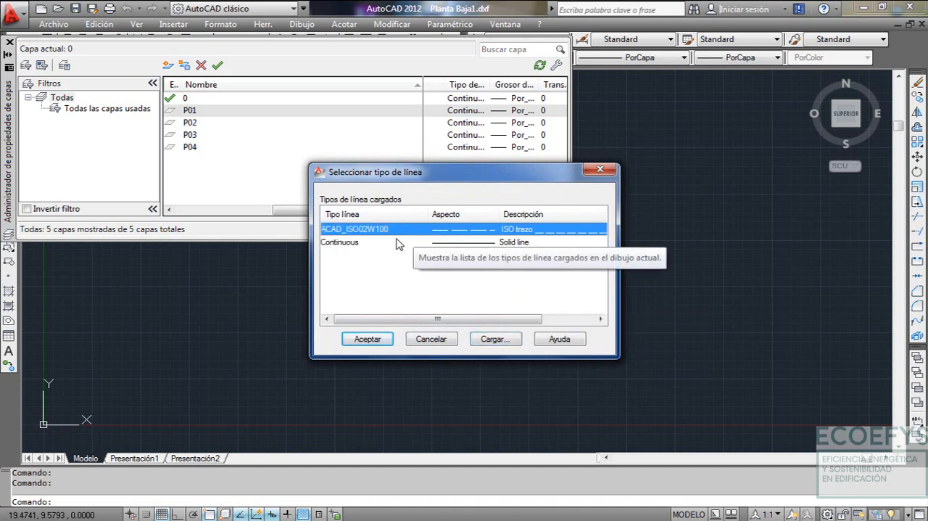
left_click(365, 339)
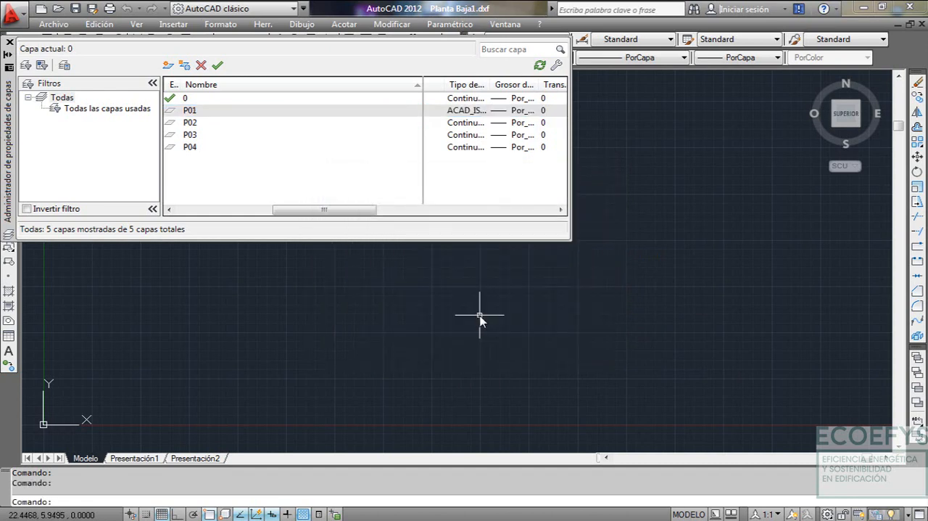
Set layer P01's linetype back to Continuous
left_click(473, 111)
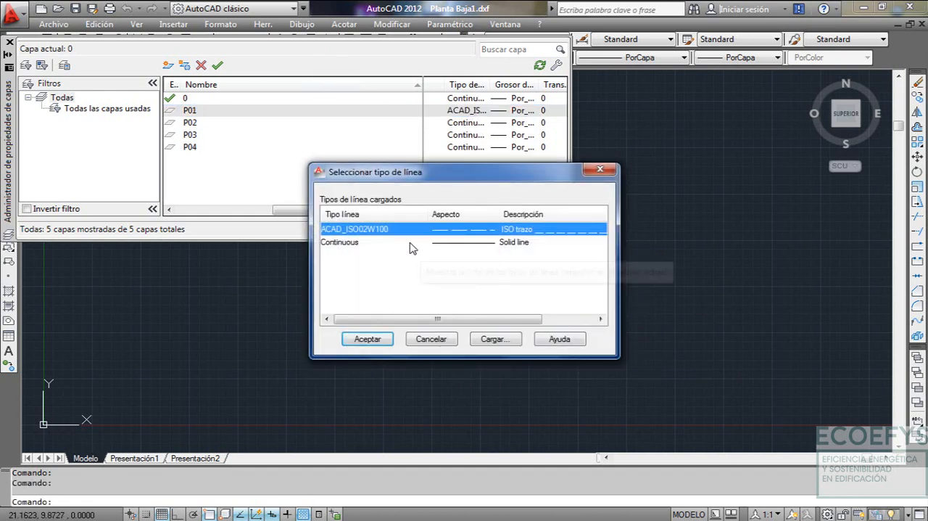
left_click(410, 243)
left_click(367, 338)
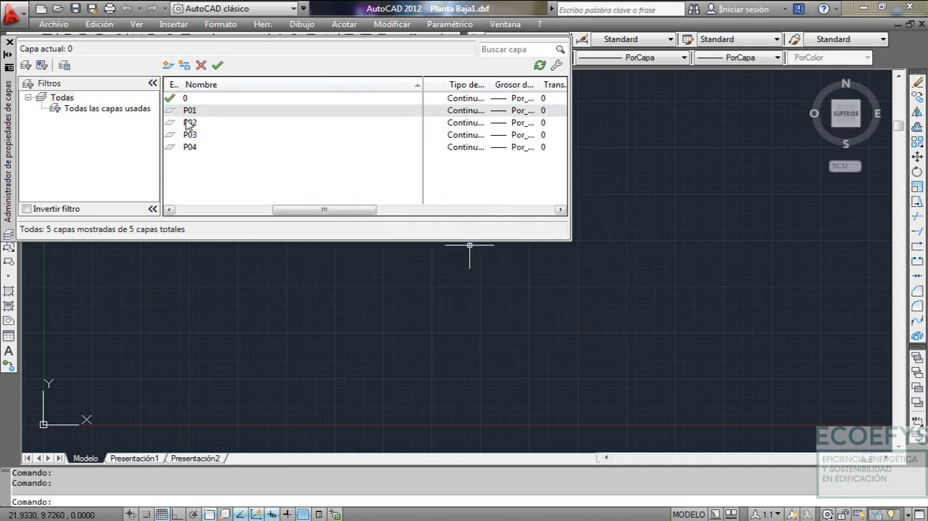
Make P01 the current layer and close the layer properties manager
double_click(225, 115)
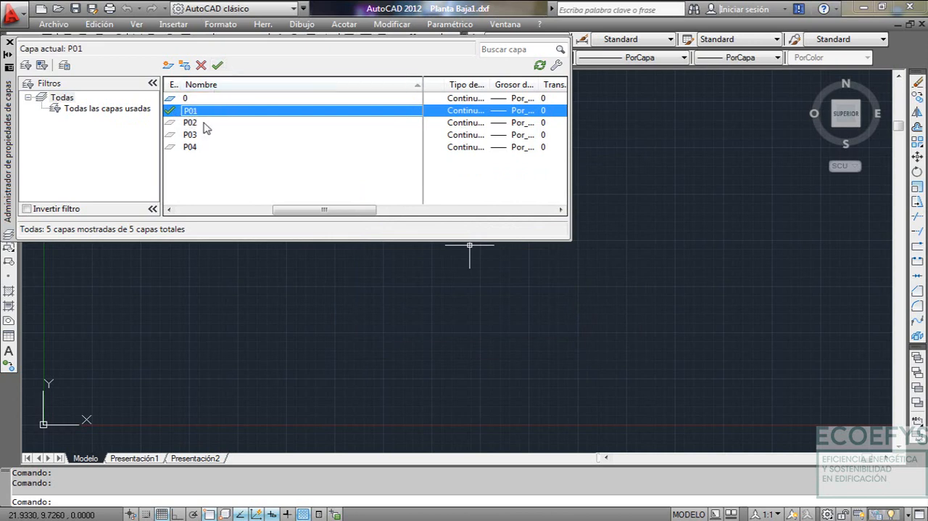
left_click_drag(324, 210, 235, 210)
left_click(9, 42)
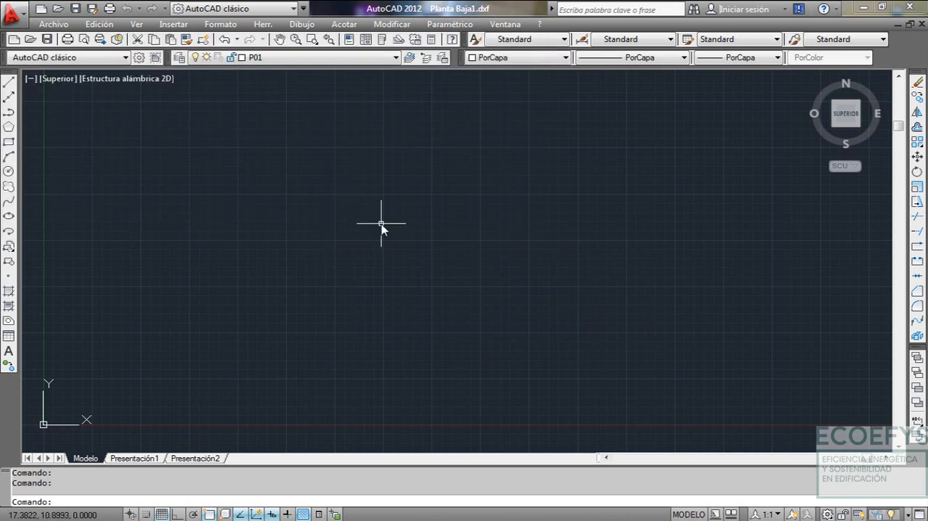
Draw a horizontal polyline 4.3 long on layer P01 with ortho mode on, as the lower side of the first space
type("PL")
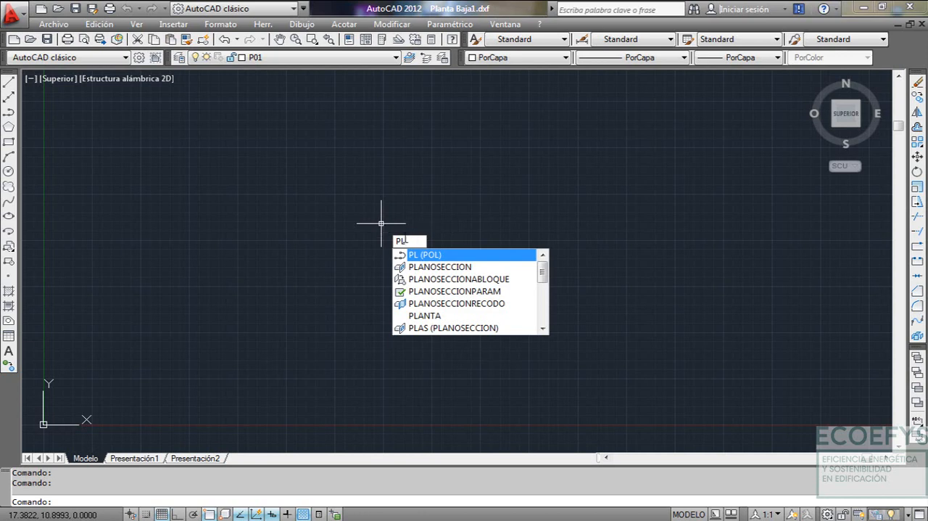
key("Return")
left_click(364, 295)
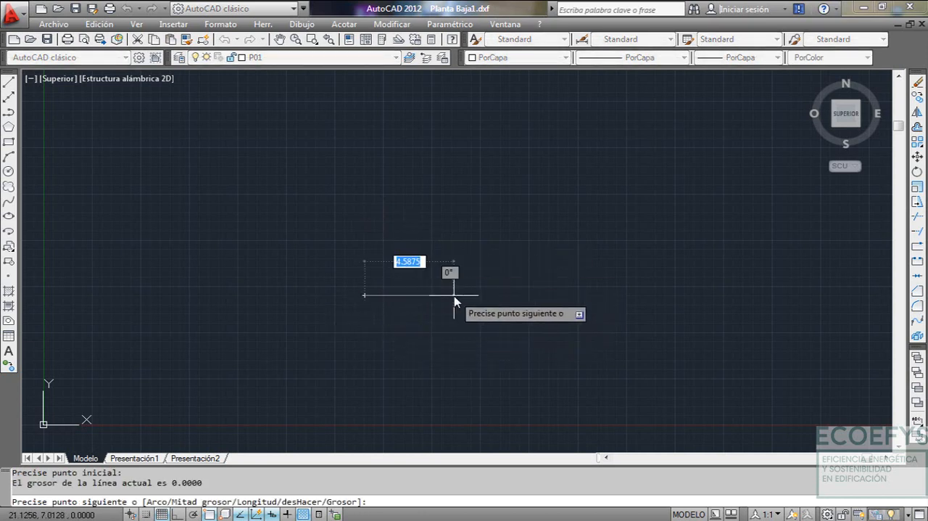
key("F8")
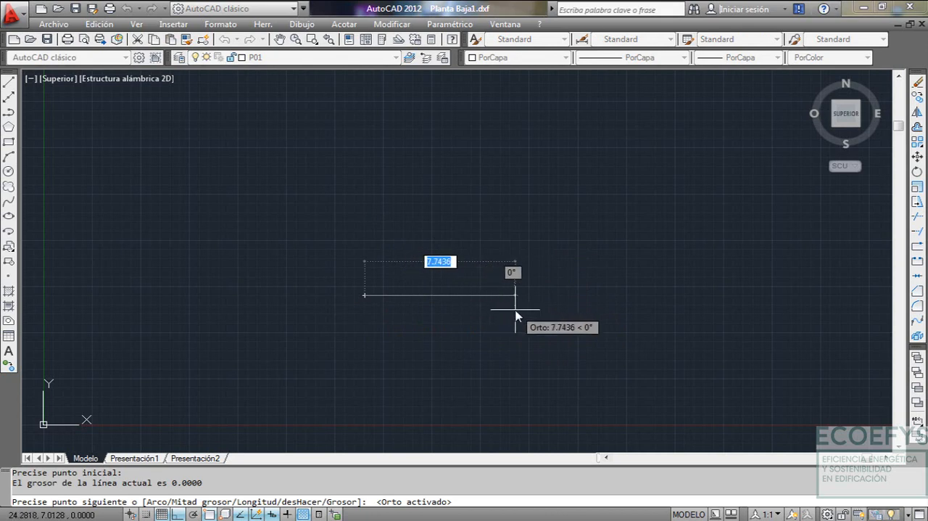
type("4")
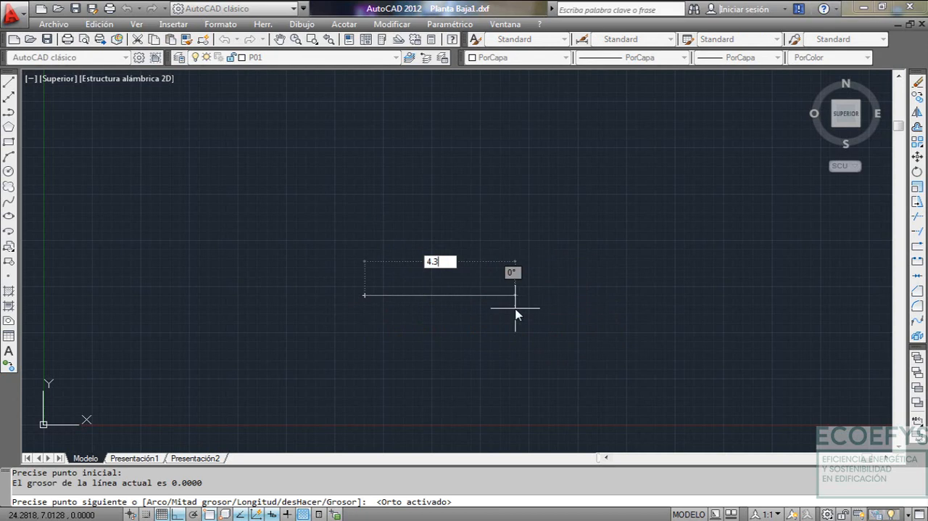
type(".3")
key("Return")
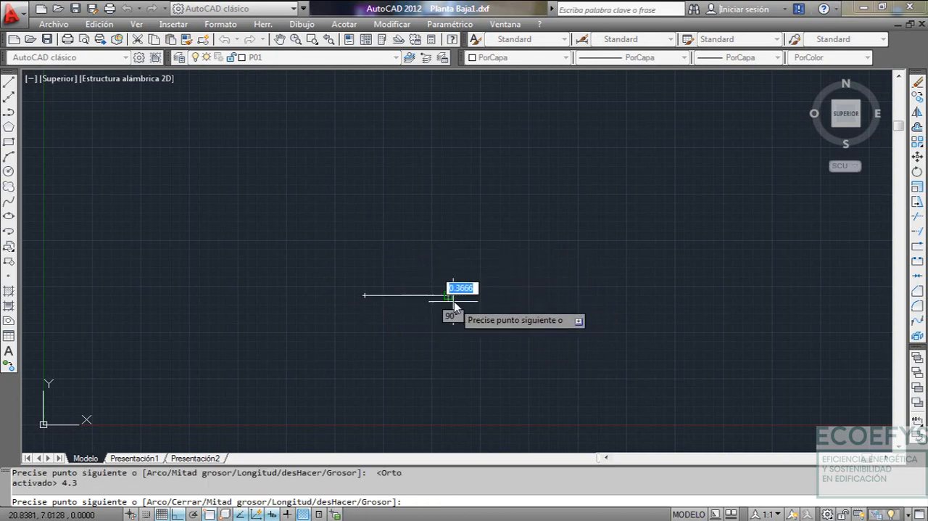
key("Escape")
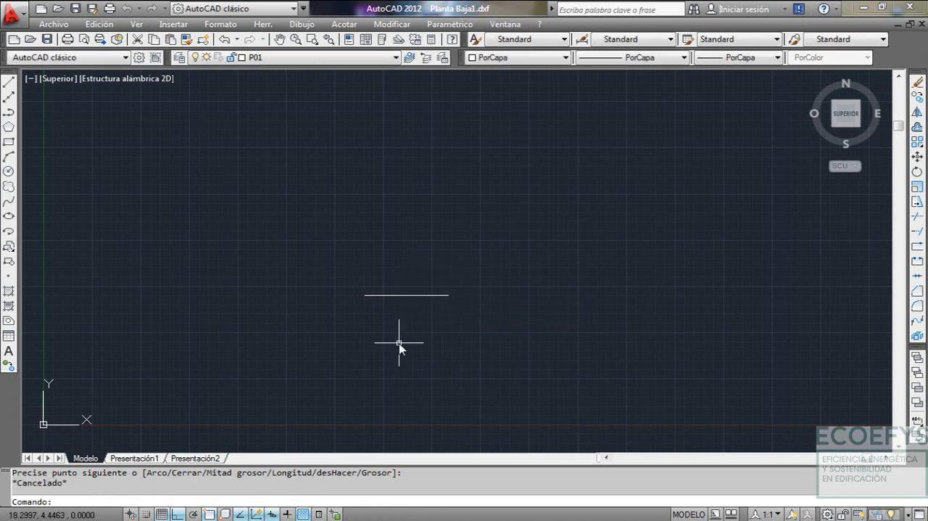
Draw a vertical polyline 3.20 long upward from the left end of the horizontal line
type("PL")
key("Return")
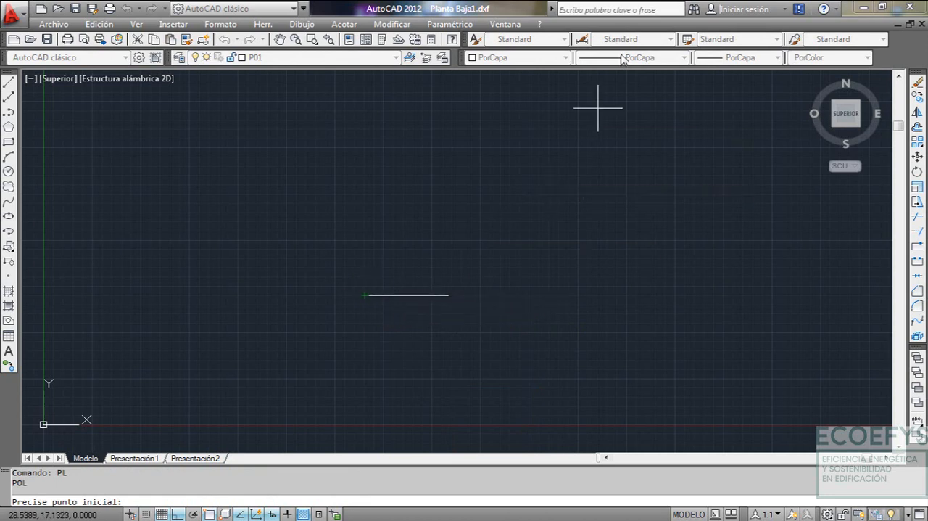
left_click(364, 296)
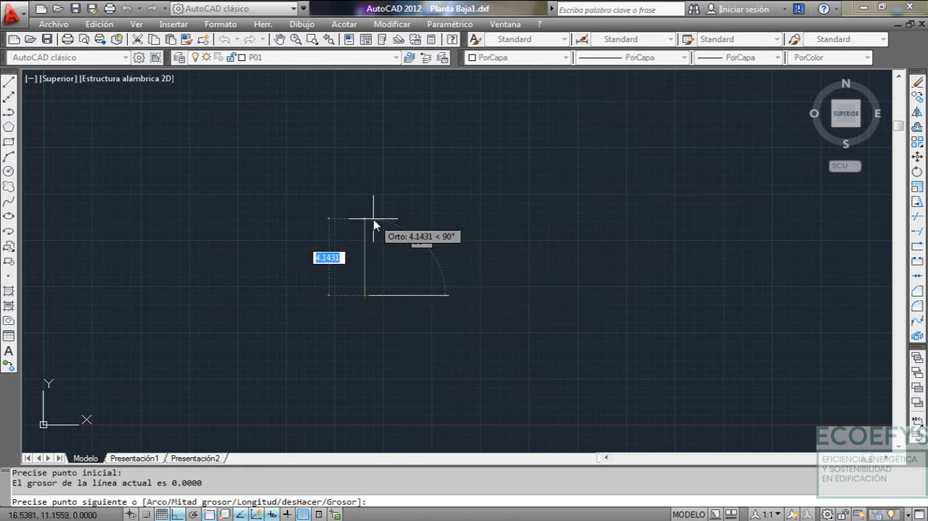
type("3")
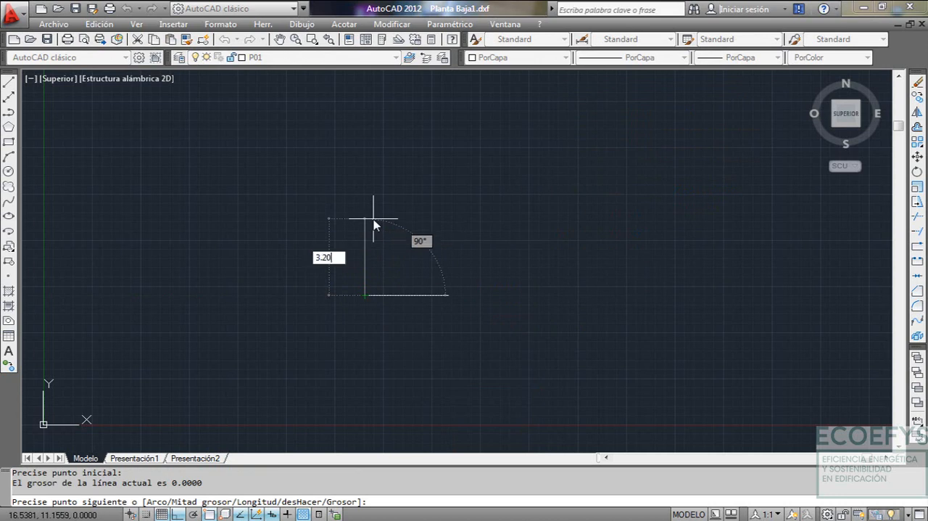
type(".20")
key("Return")
key("Escape")
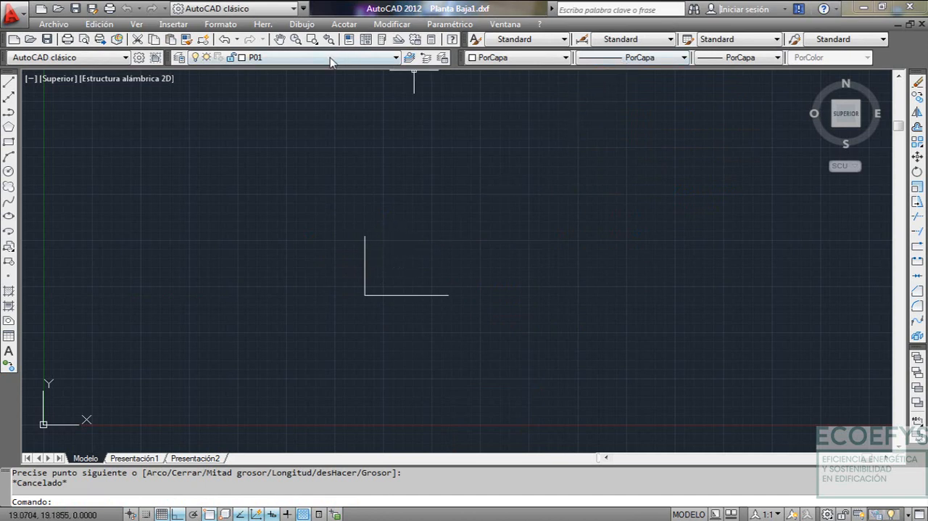
Set the current object linetype to ACAD_ISO02W100
left_click(625, 60)
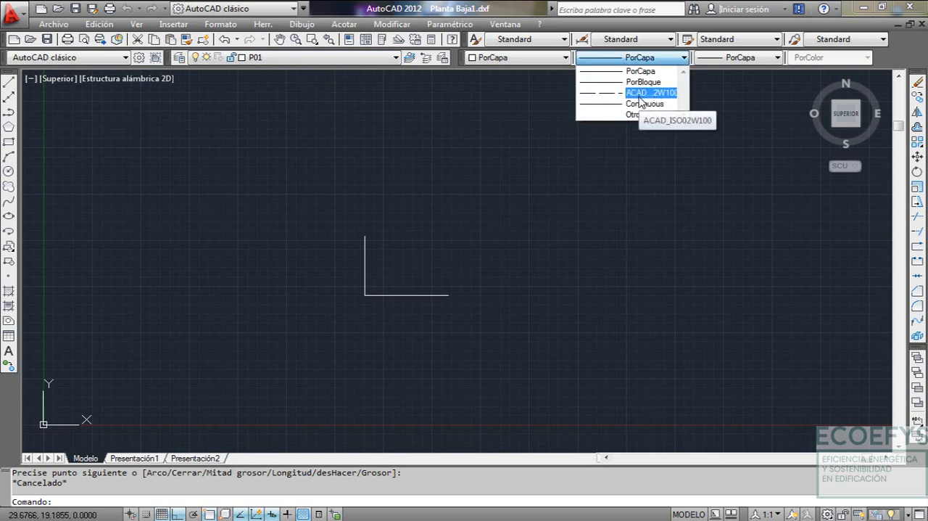
left_click(643, 104)
left_click(651, 60)
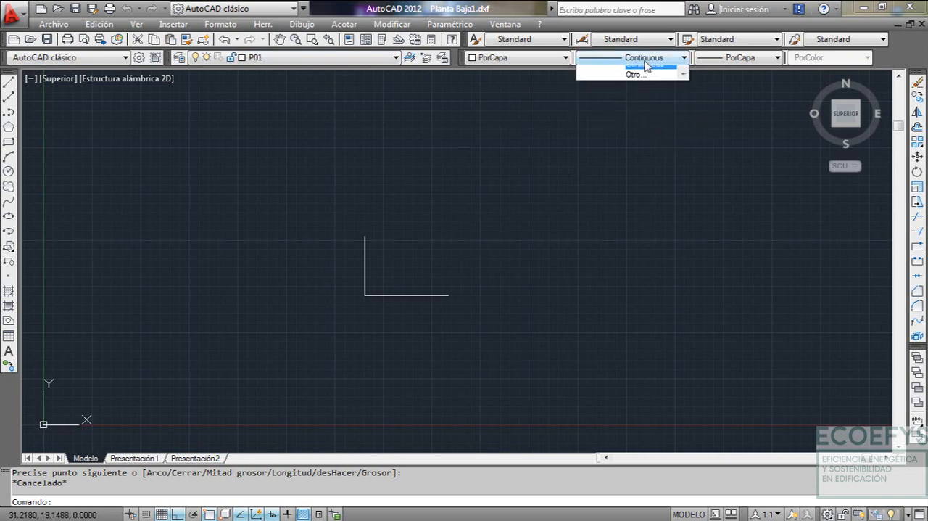
left_click(651, 93)
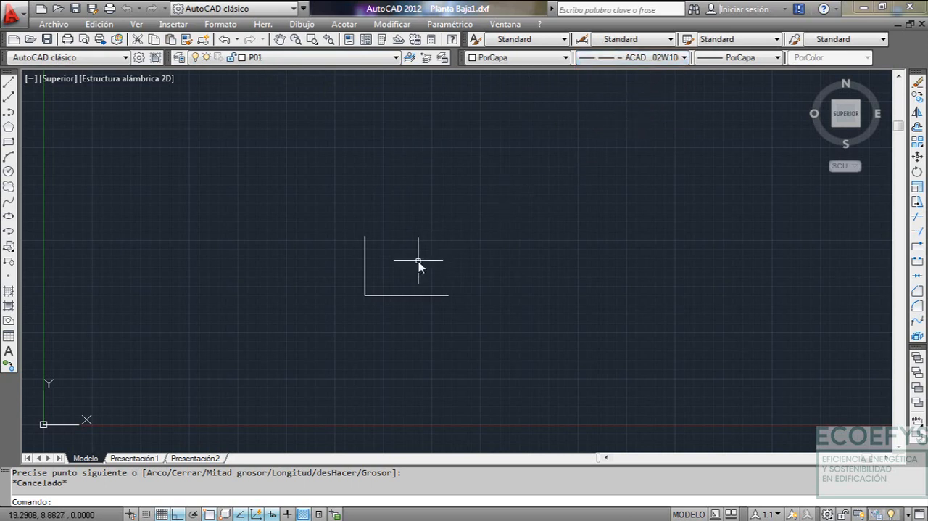
Close the P01 rectangle with a polyline running 4.30 right from the vertical line's upper end, then down to the lower line's right end
type("PL")
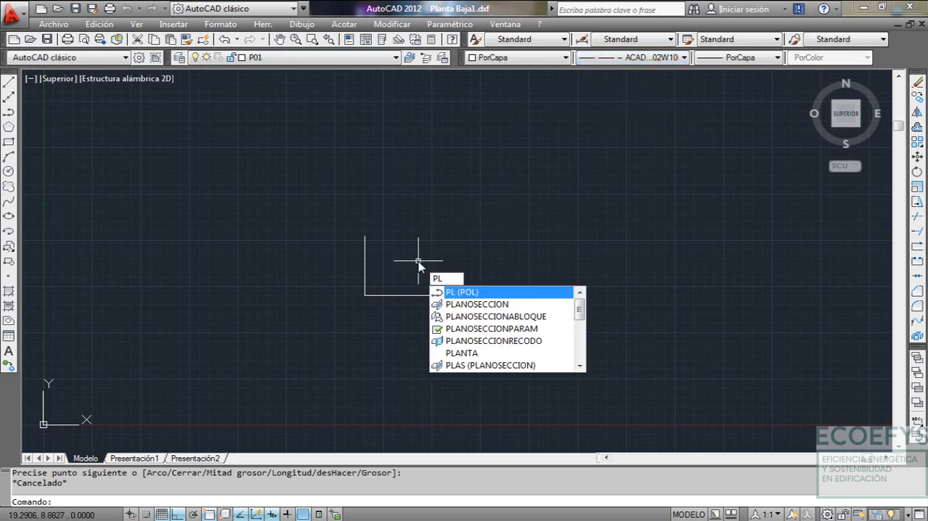
key("Return")
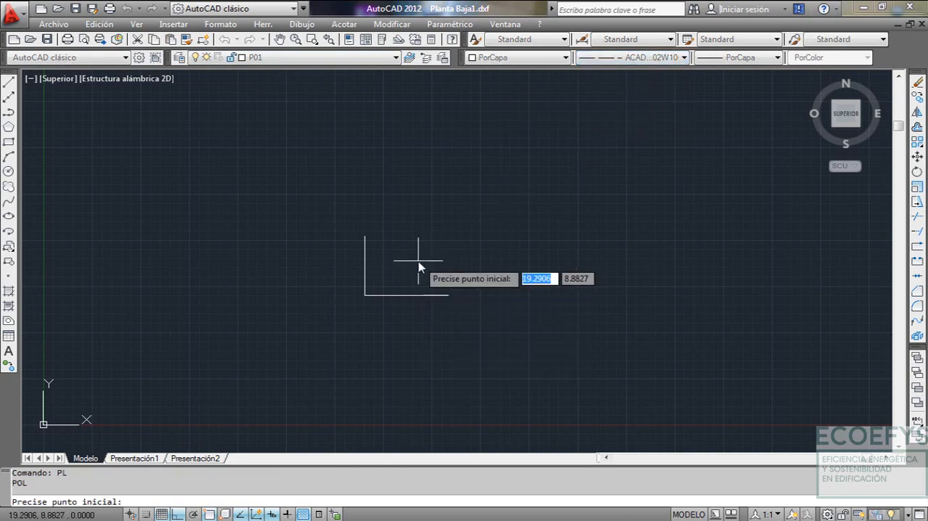
left_click(365, 238)
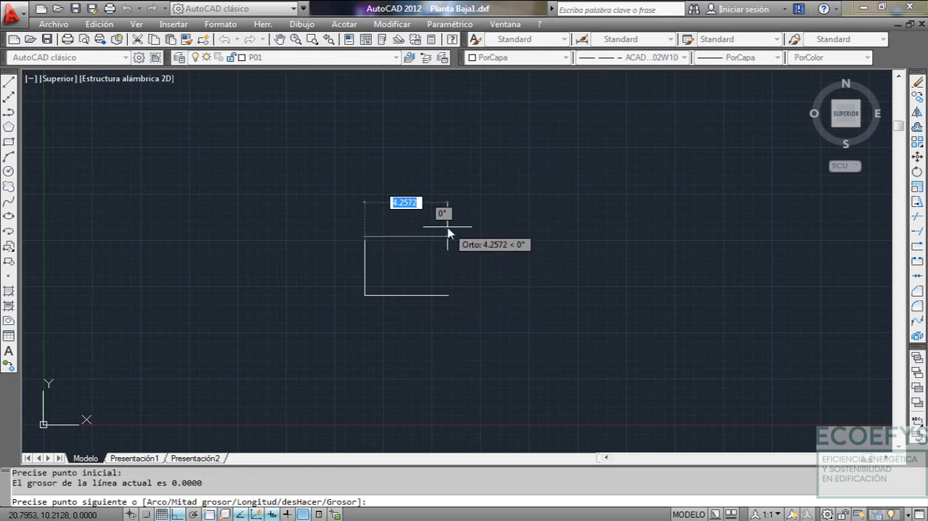
type("4.30")
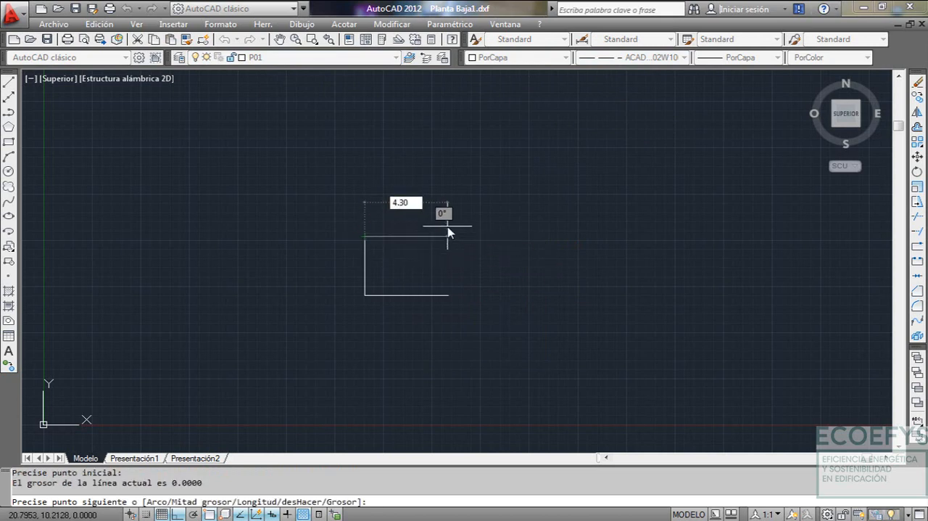
key("Return")
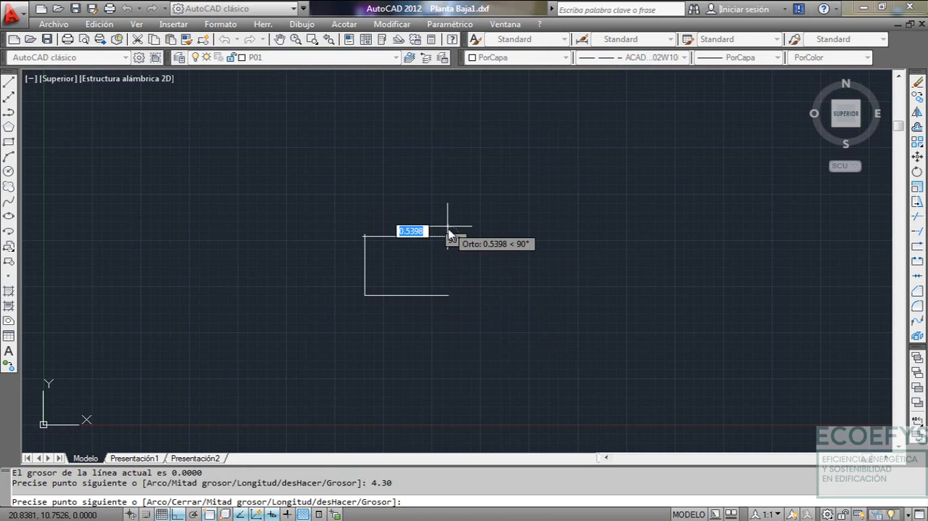
left_click(450, 298)
key("Escape")
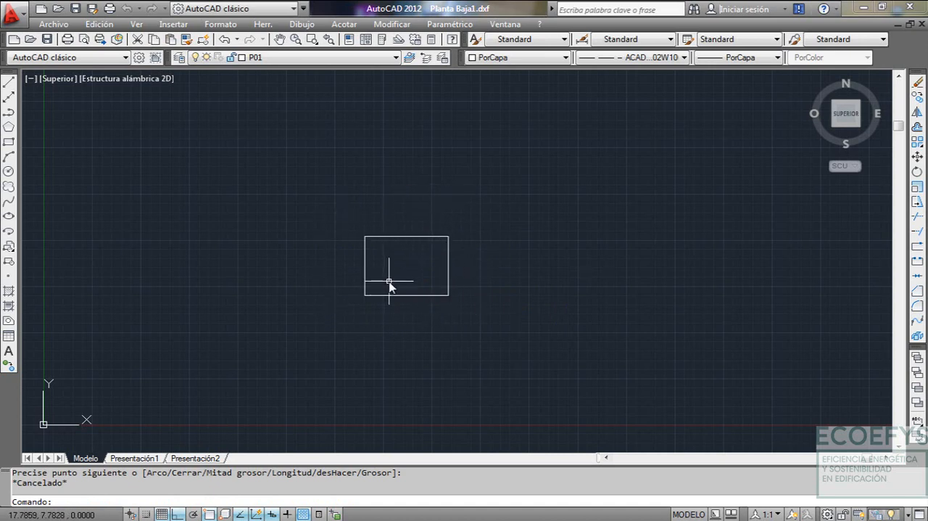
Check the dimensions of the PLANTA BAJA floor plan in Plantas.dwg and return to Planta Baja1.dxf
left_click(507, 25)
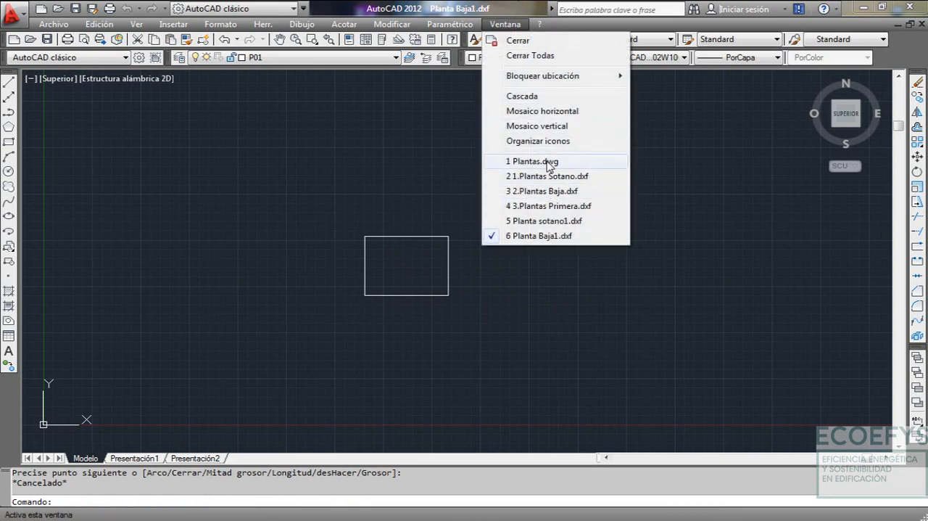
left_click(536, 162)
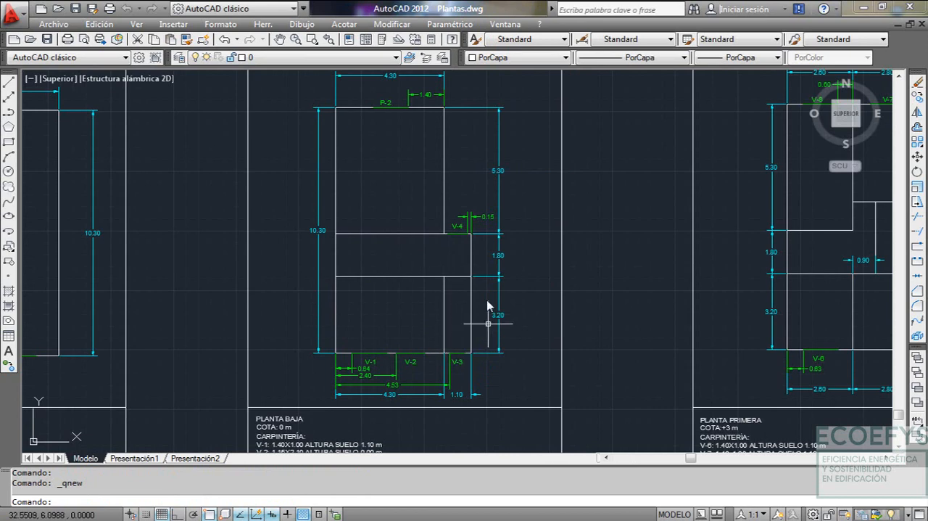
left_click(506, 24)
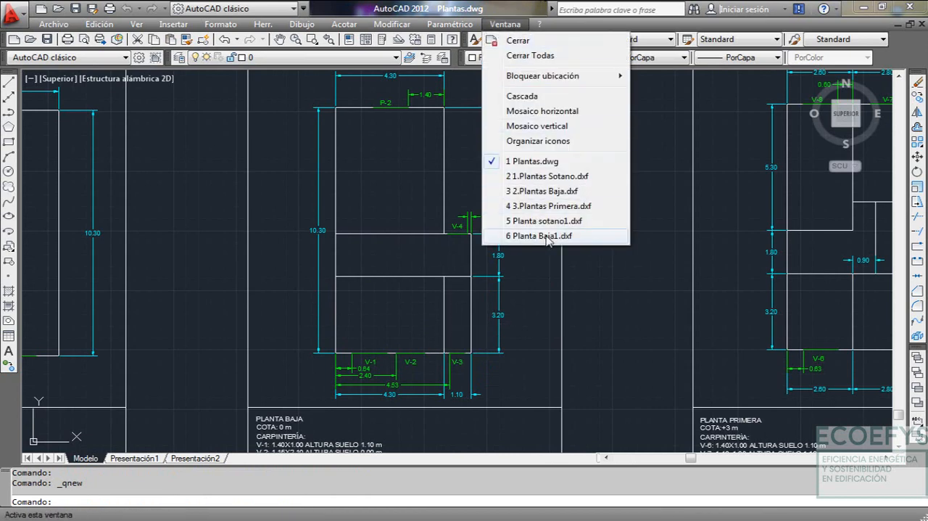
left_click(545, 236)
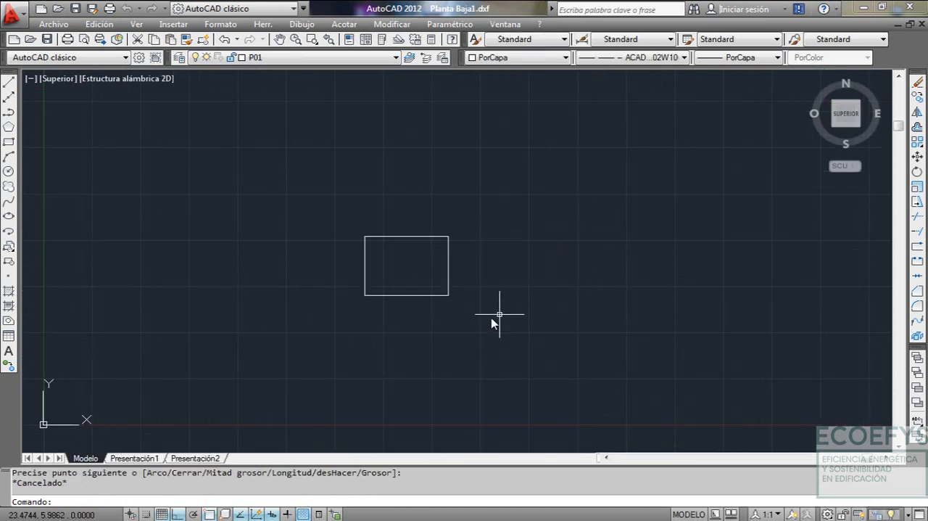
Make P02 the current layer in Planta Baja1.dxf
left_click(235, 61)
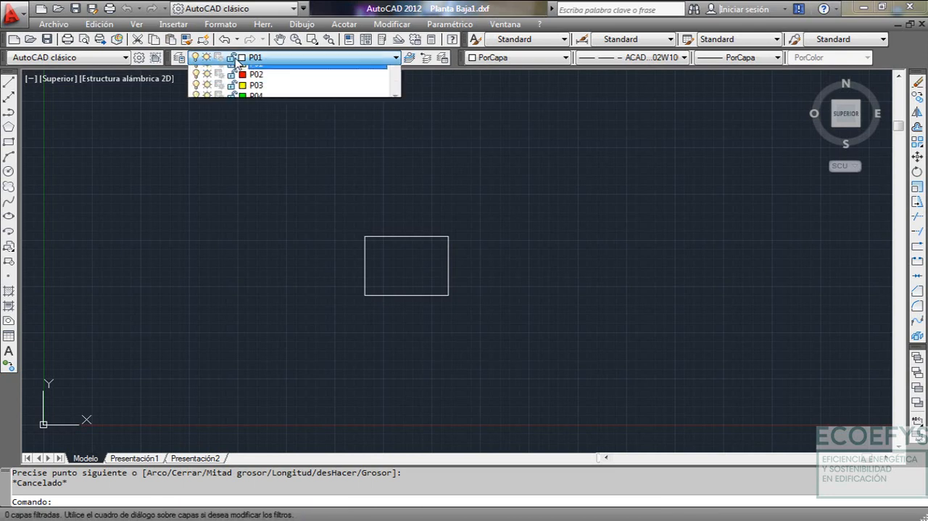
left_click(259, 92)
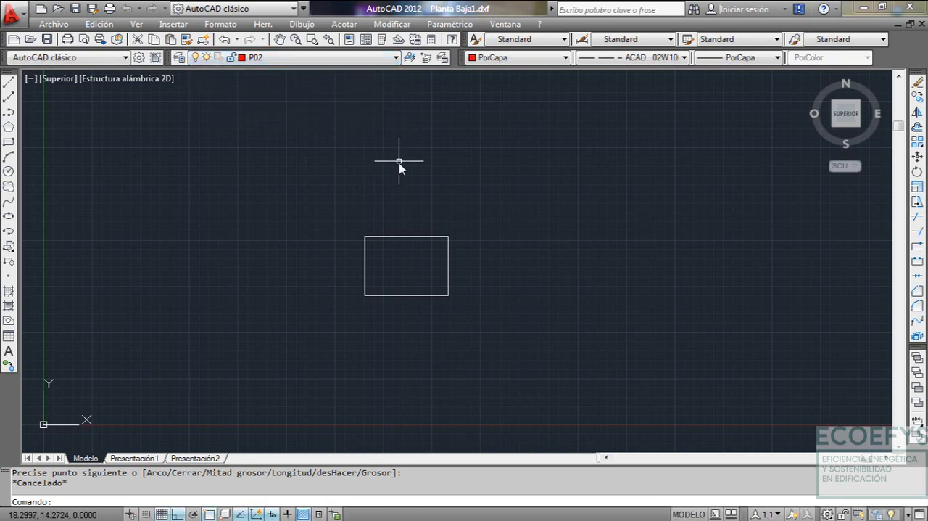
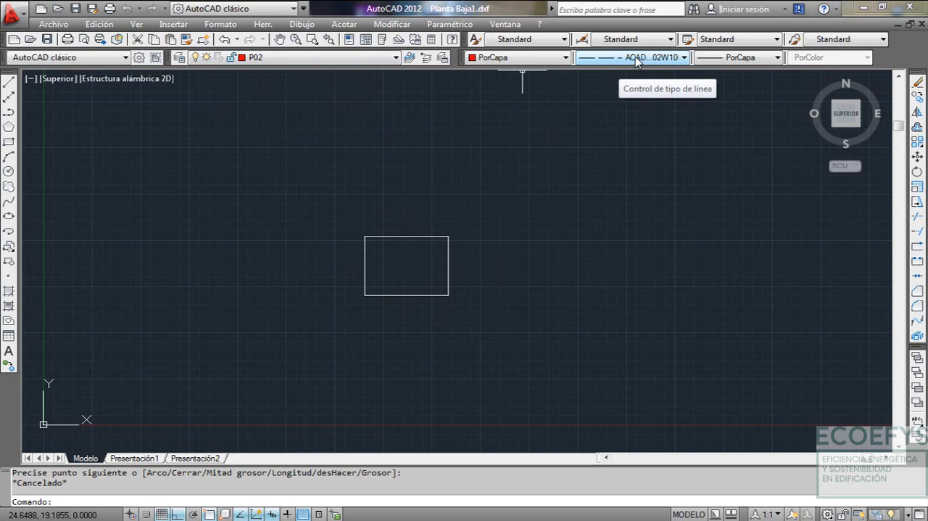
Check the dimensions of the narrow space at window V-3 in Plantas.dwg and return to Planta Baja1.dxf
left_click(506, 24)
left_click(548, 161)
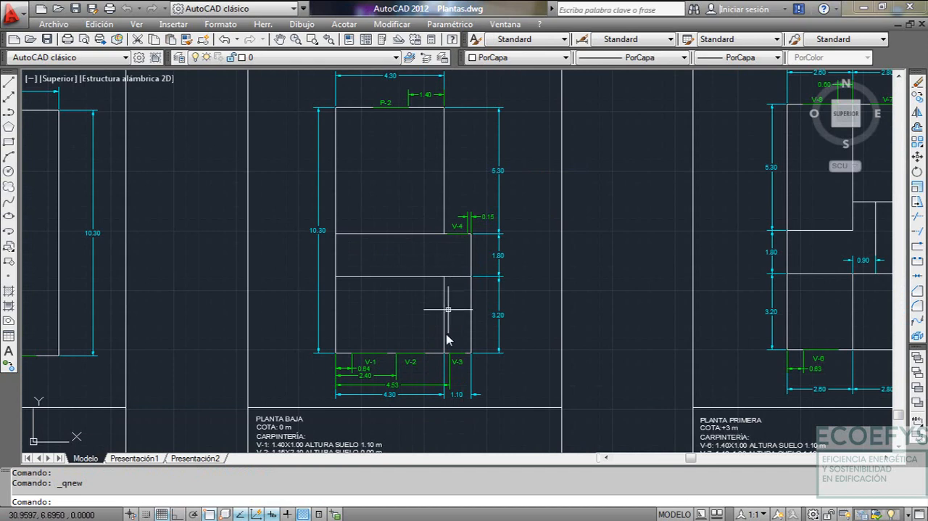
left_click(508, 24)
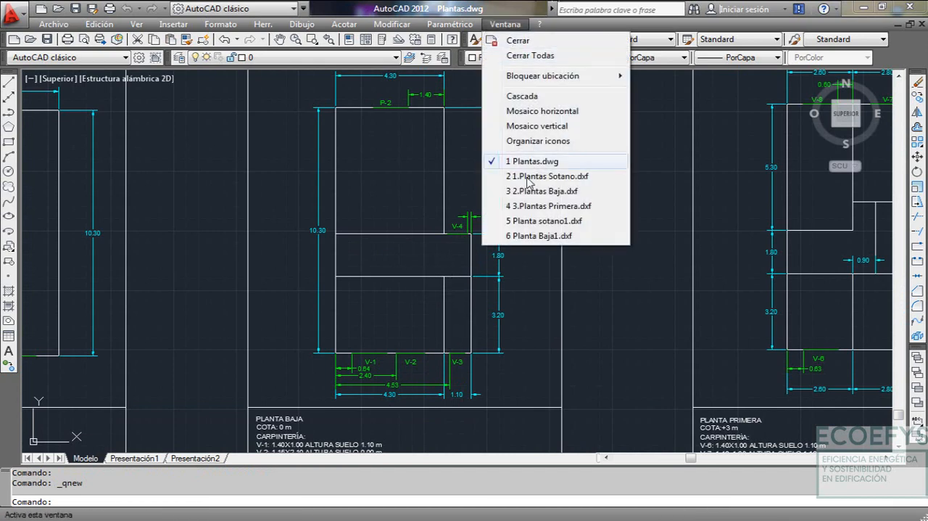
left_click(523, 239)
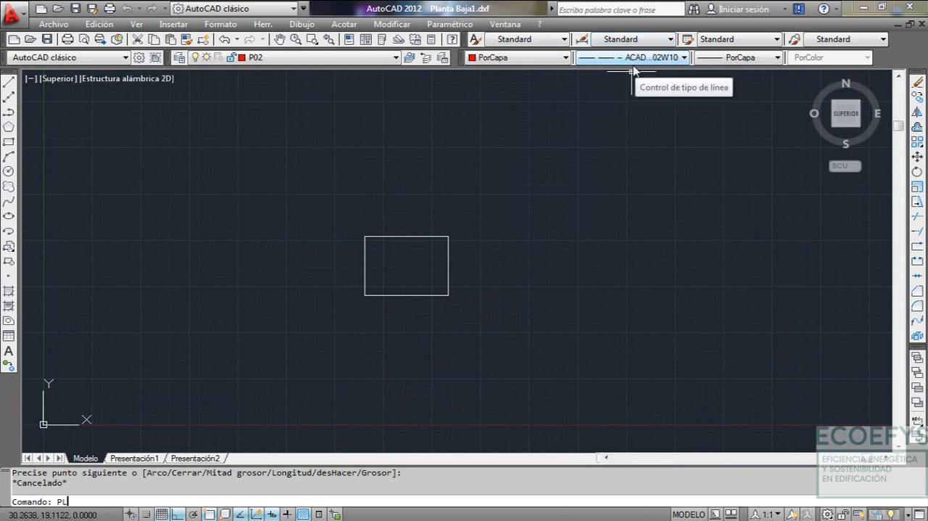
Draw a P02 polyline from the P01 rectangle's lower-right corner up to its upper-right corner, then 1.10 to the right
key("Return")
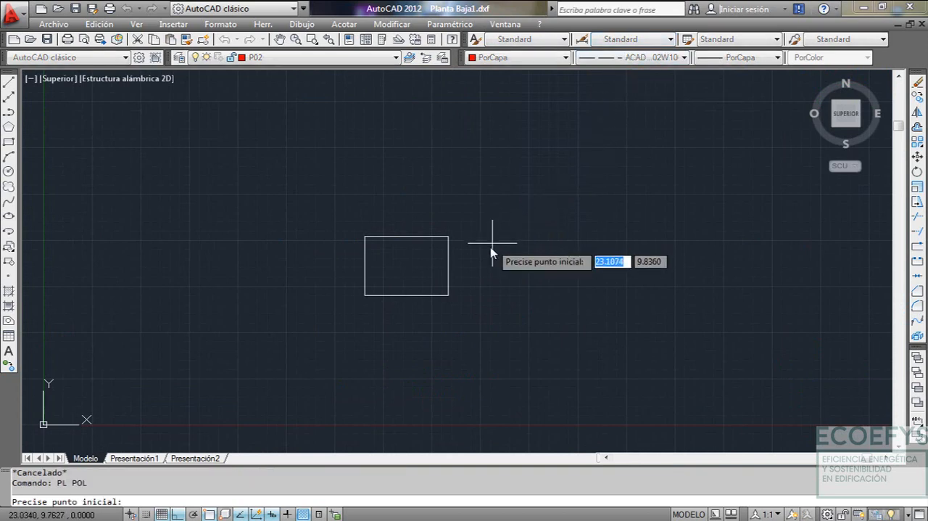
left_click(449, 303)
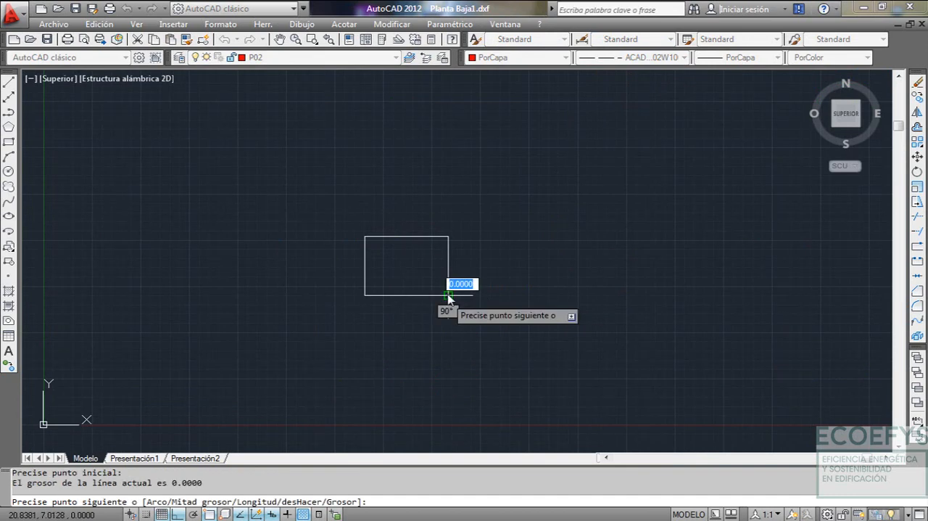
scroll(452, 261, "up", 5)
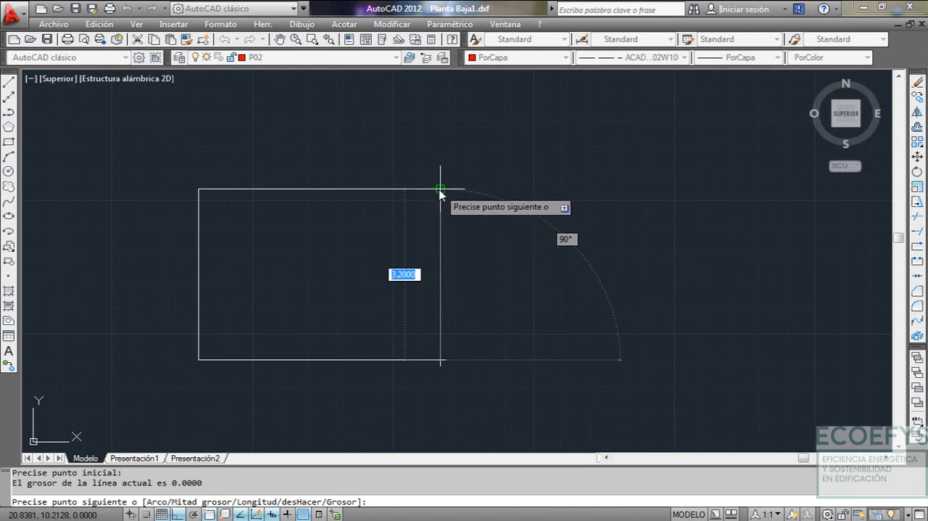
left_click(440, 189)
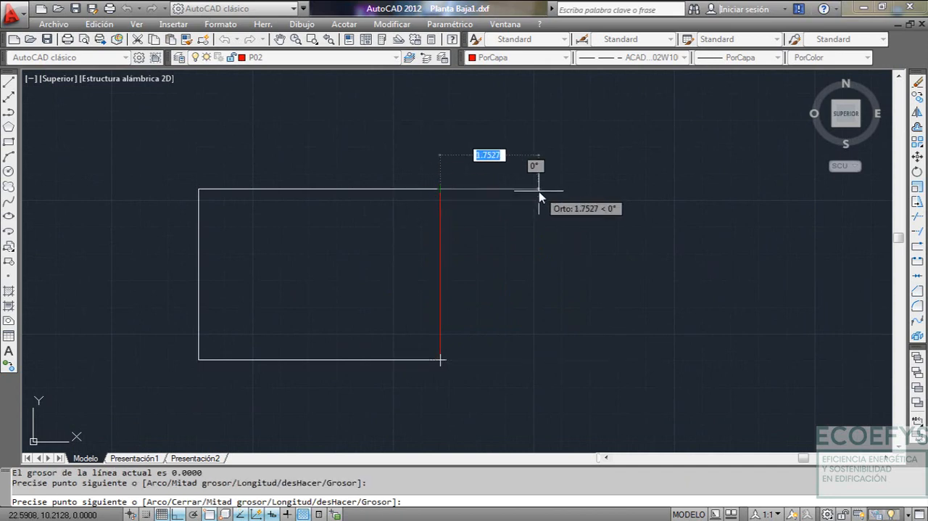
type("1.")
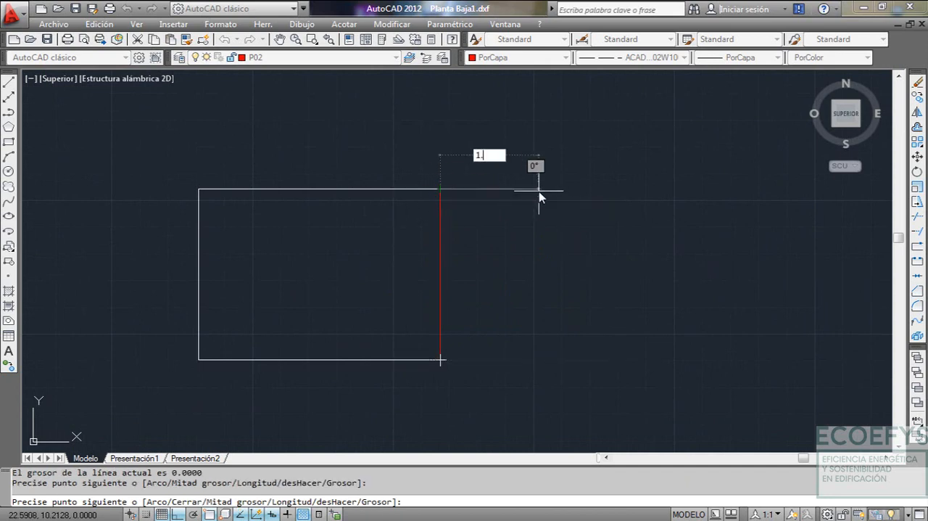
type("10")
key("Return")
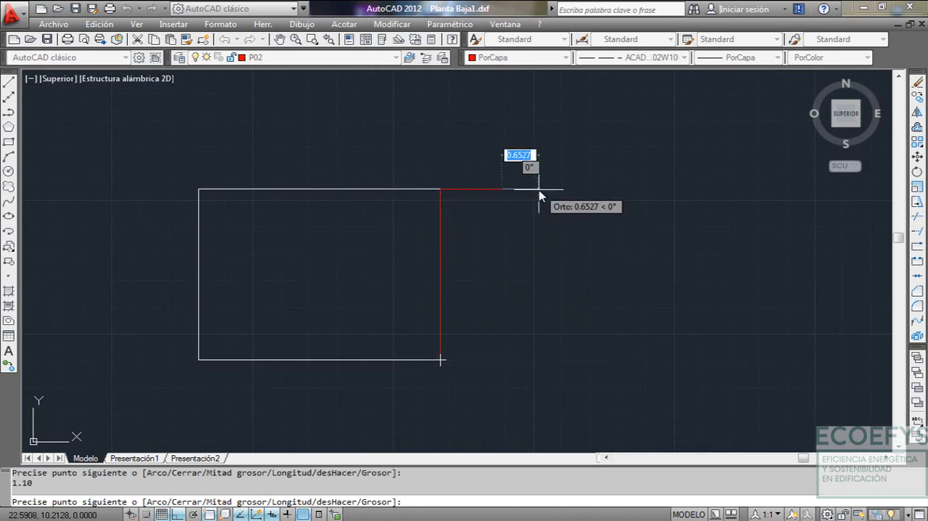
key("Escape")
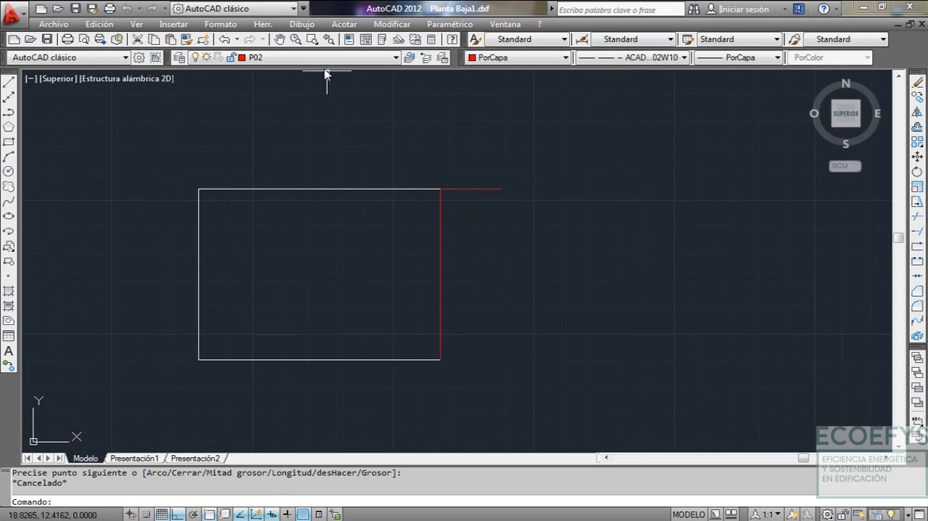
With linetype PorCapa, close the P02 rectangle with a polyline running 1.10 right from P01's lower-right corner, then up to the upper line's end
left_click(625, 58)
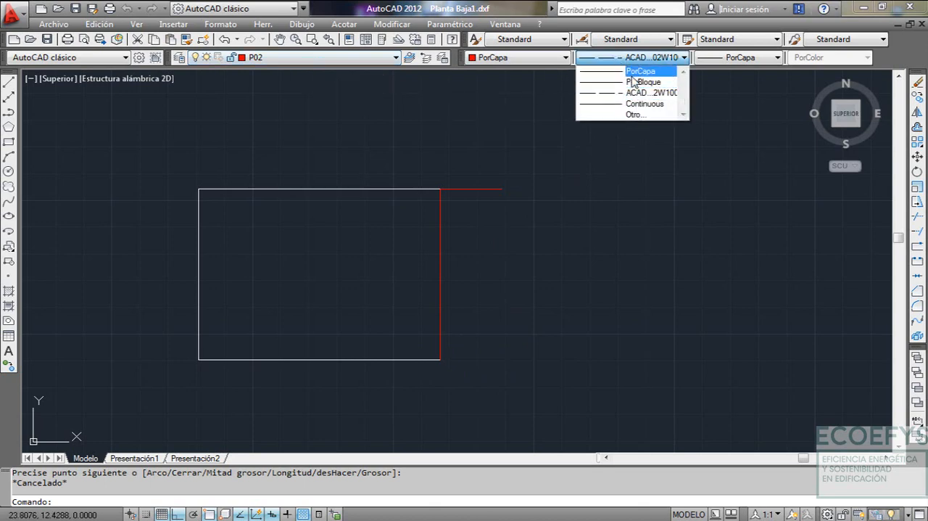
left_click(633, 73)
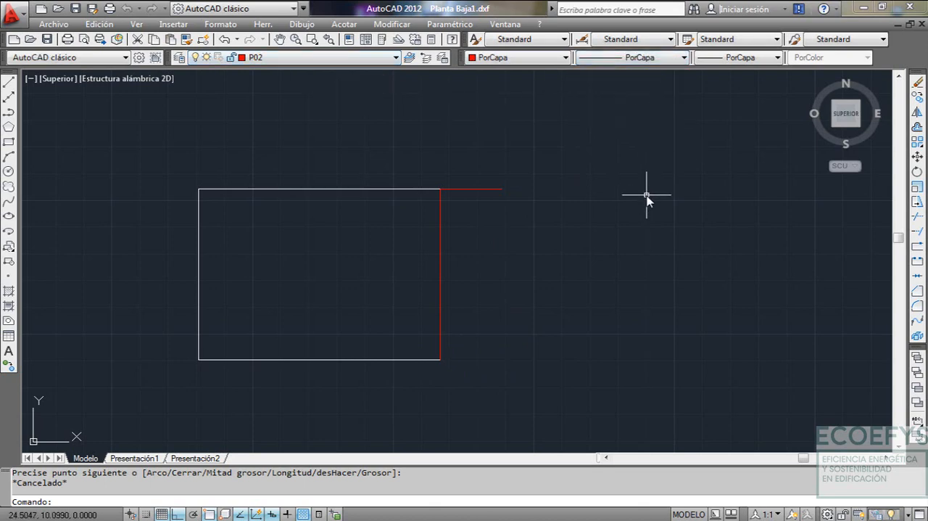
type("PL")
key("Return")
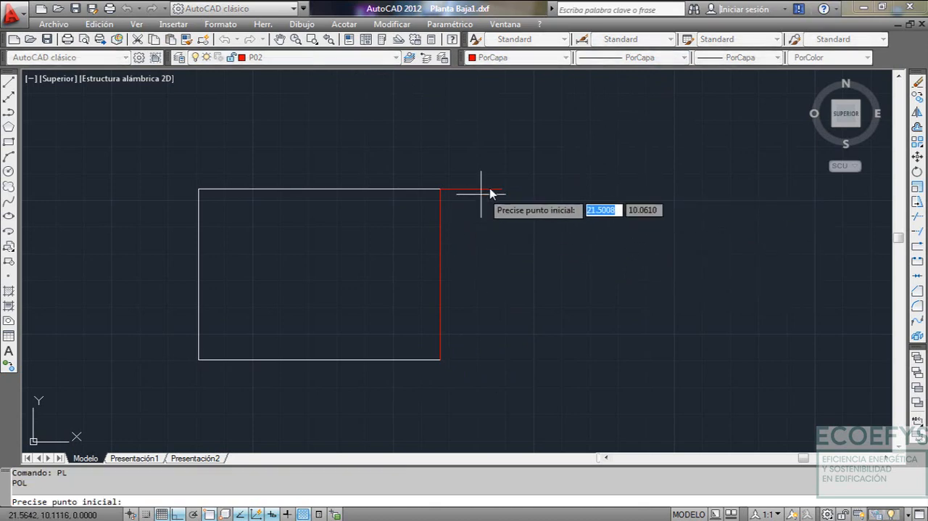
left_click(440, 359)
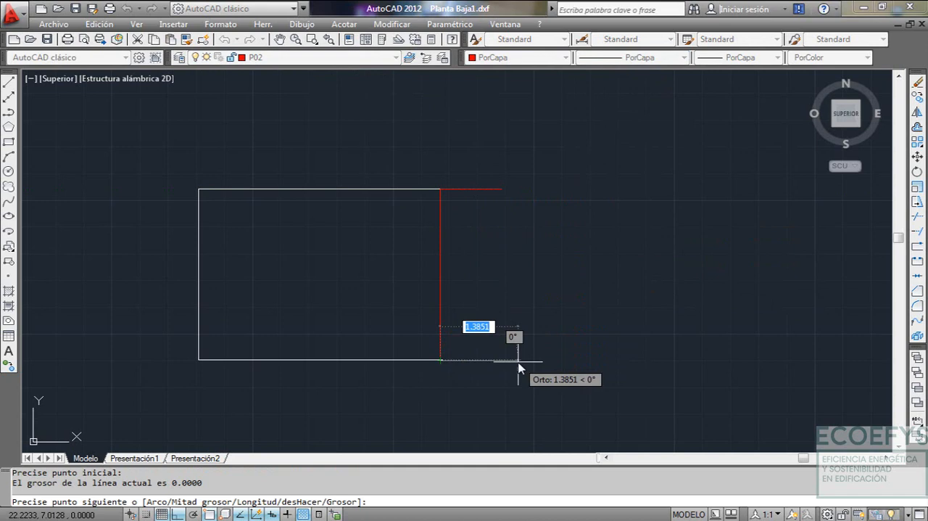
type("1")
key("Return")
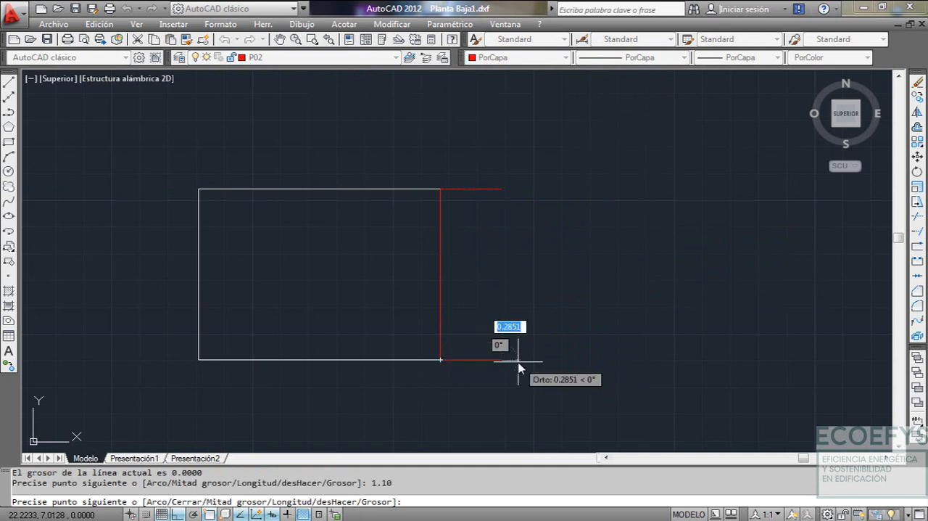
left_click(503, 188)
key("Escape")
scroll(485, 297, "down", 2)
middle_click_drag(483, 307, 458, 307)
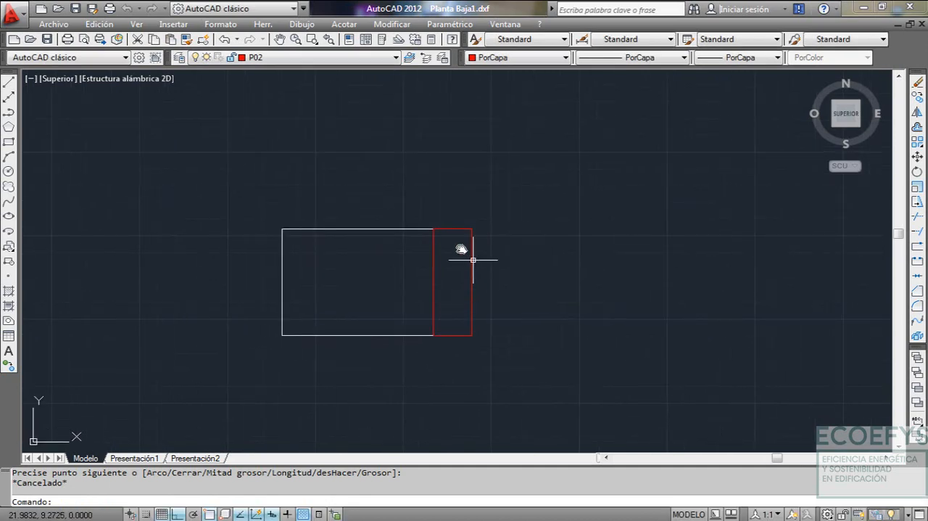
Check the dimensions of the space above the V-3 room in the PLANTA BAJA plan of Plantas.dwg and return to Planta Baja1.dxf
left_click(504, 24)
left_click(538, 162)
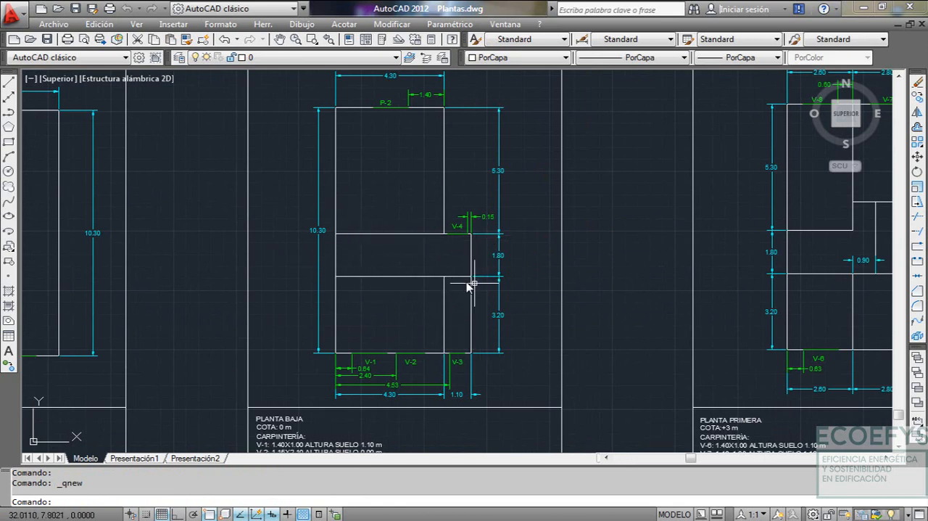
scroll(456, 282, "up", 4)
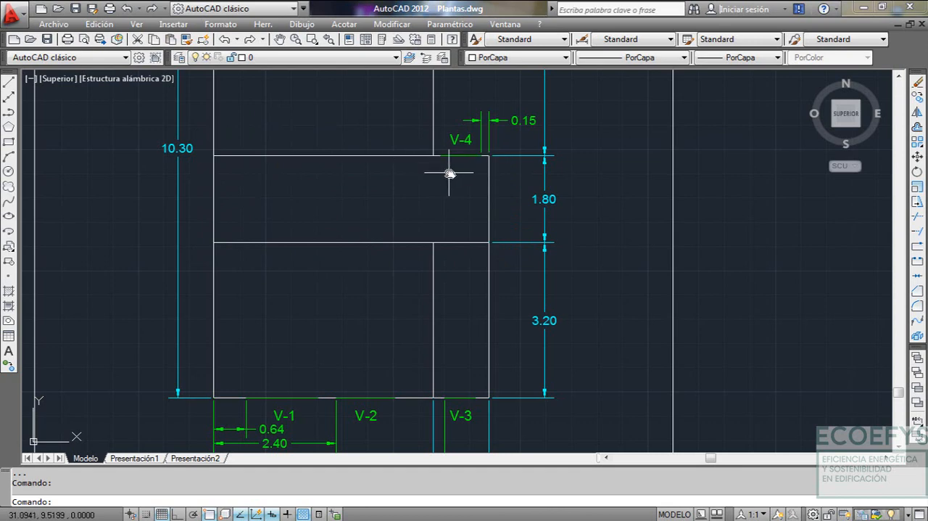
left_click(506, 24)
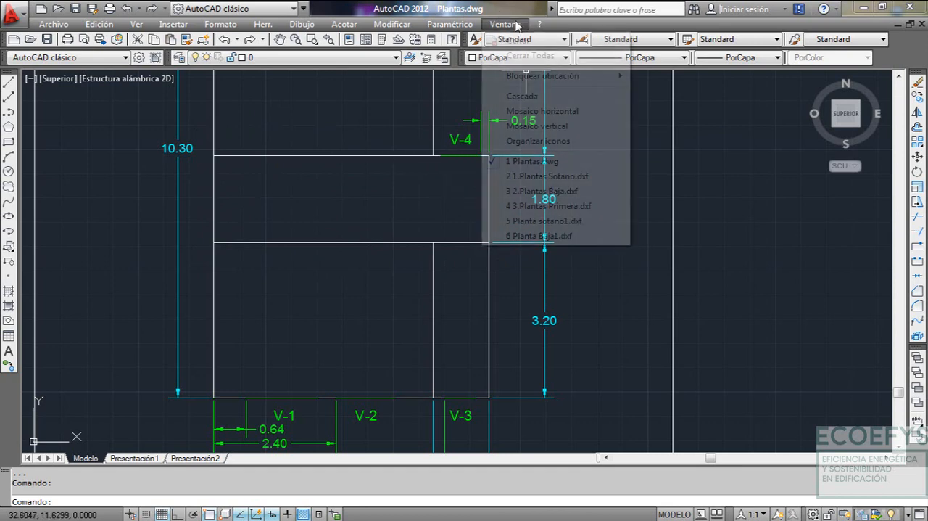
left_click(540, 236)
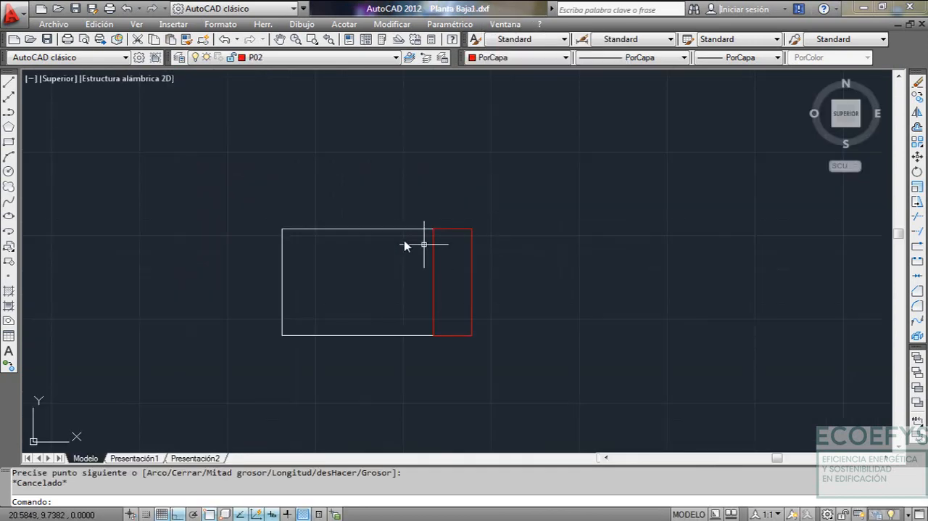
Make P03 the current layer
left_click(248, 63)
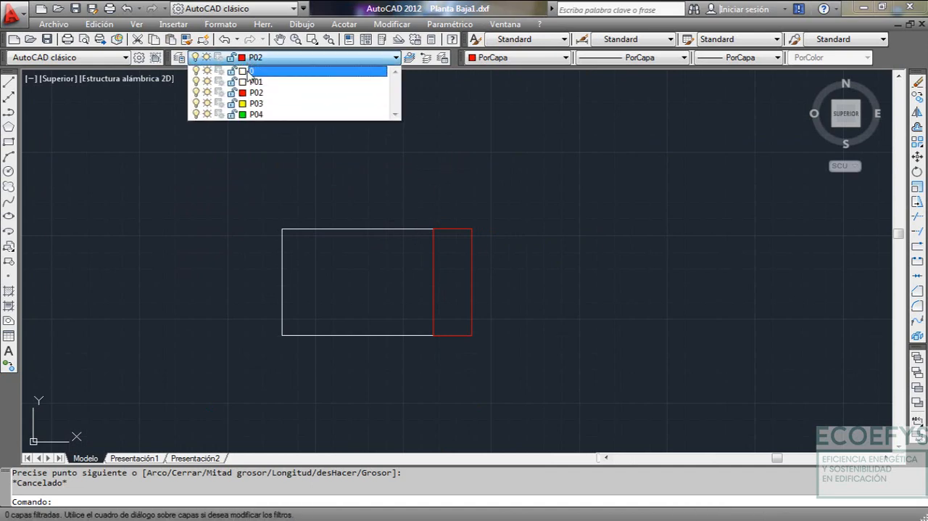
left_click(258, 99)
left_click(274, 63)
left_click(285, 103)
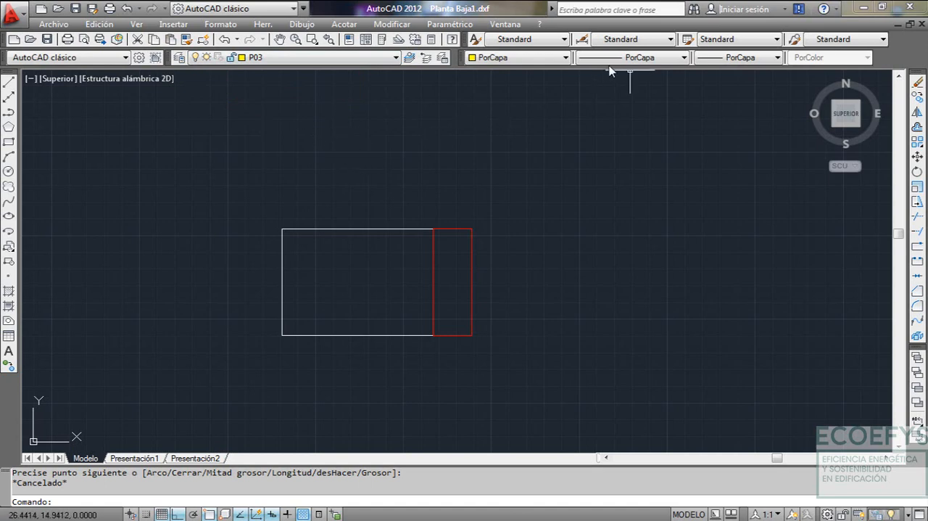
Draw a P03 polyline from the P02 rectangle's upper-right corner, 1.8 up and then 1.1 to the left
type("PL")
key("Return")
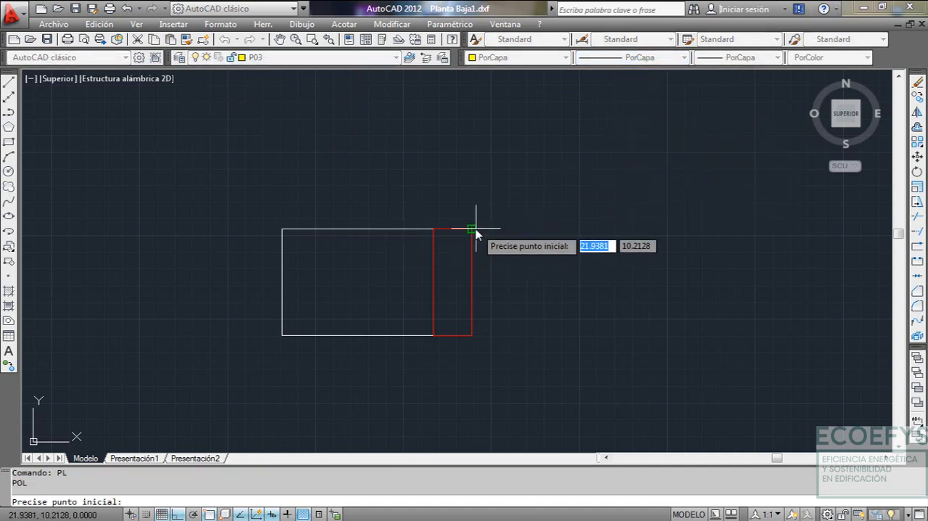
left_click(475, 232)
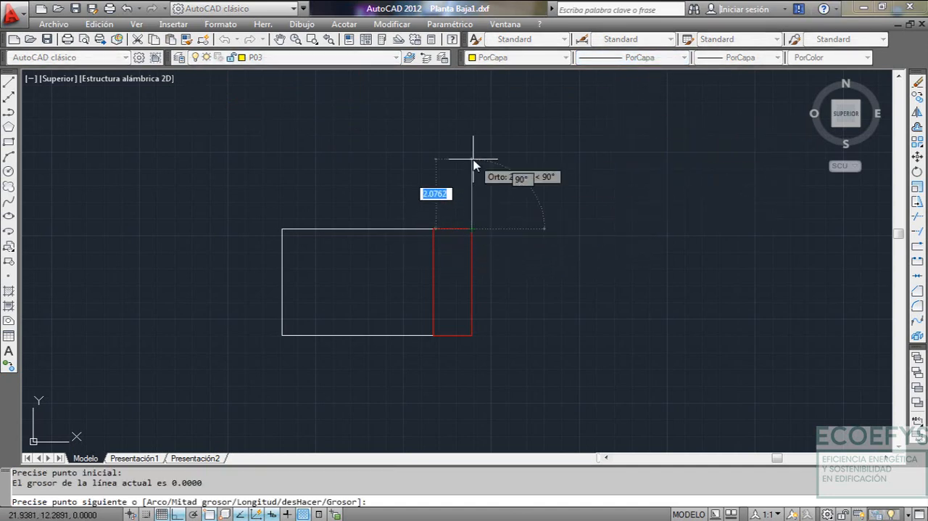
type("1.8")
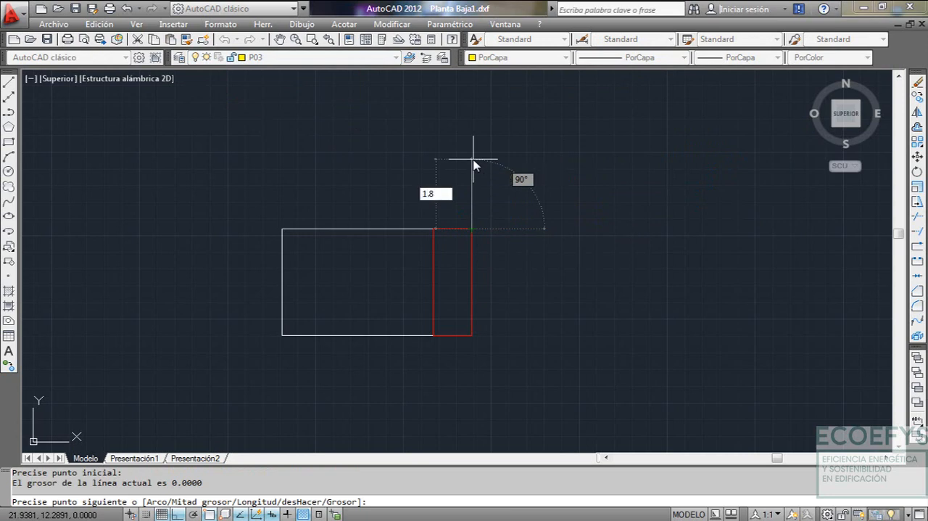
key("Return")
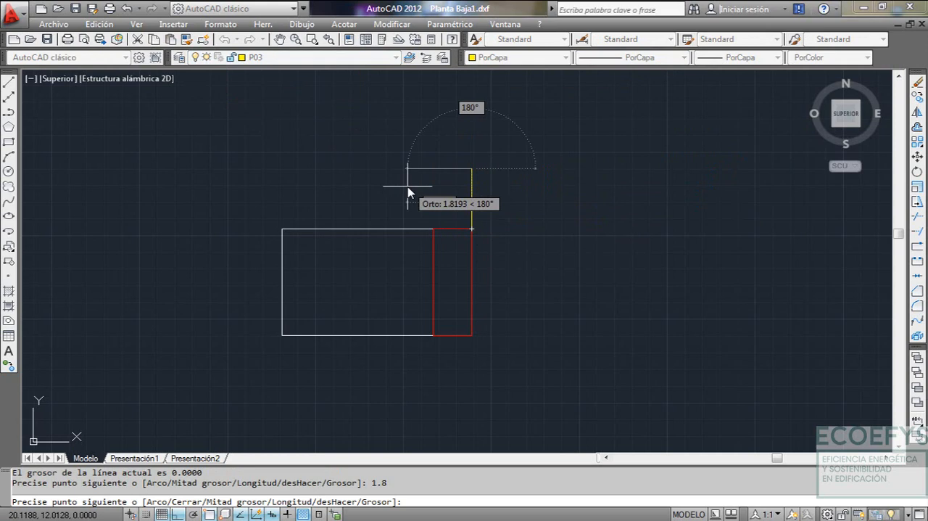
type("1.1")
key("Return")
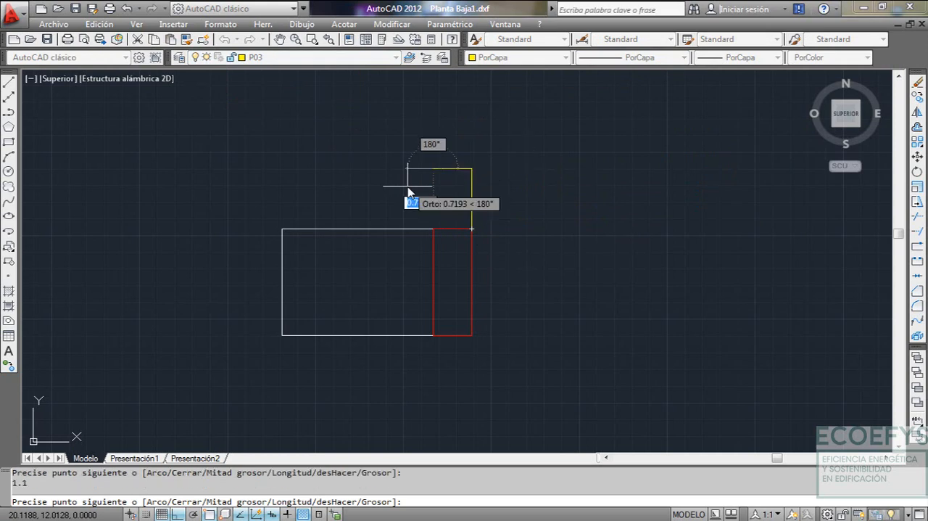
key("Escape")
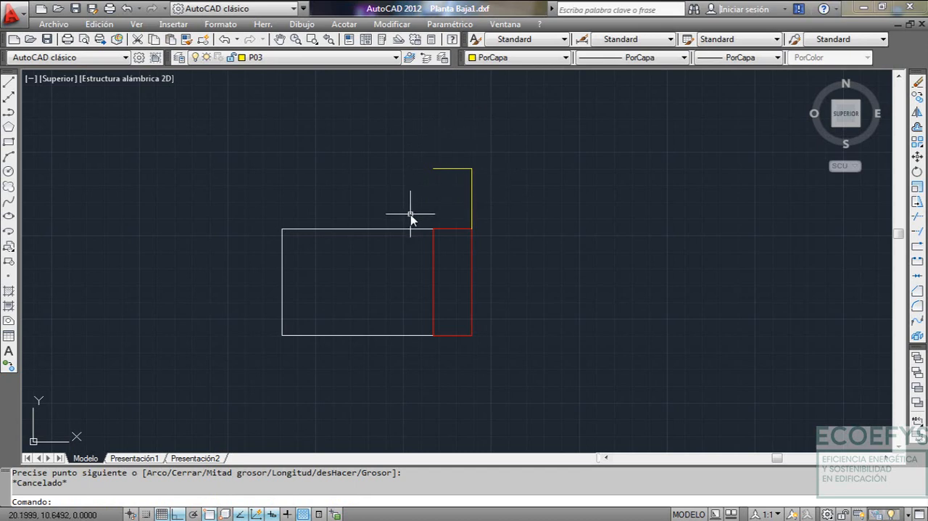
Draw a vertical P03 polyline 1.8 up from the P01 rectangle's upper-left corner
key("Return")
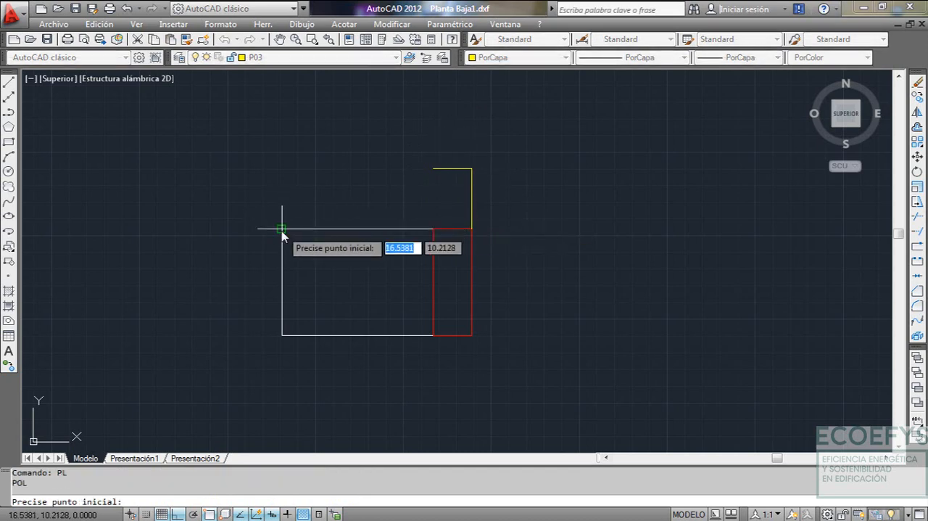
left_click(282, 229)
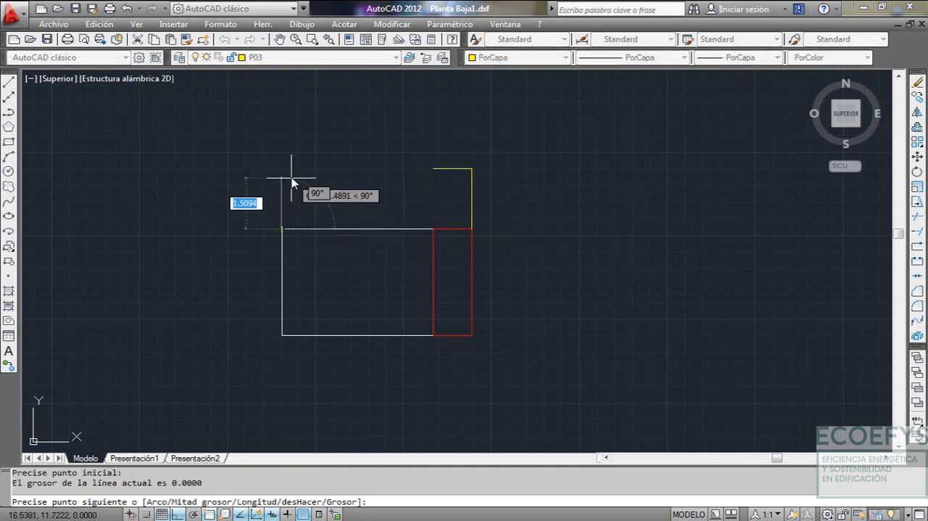
type("1.8")
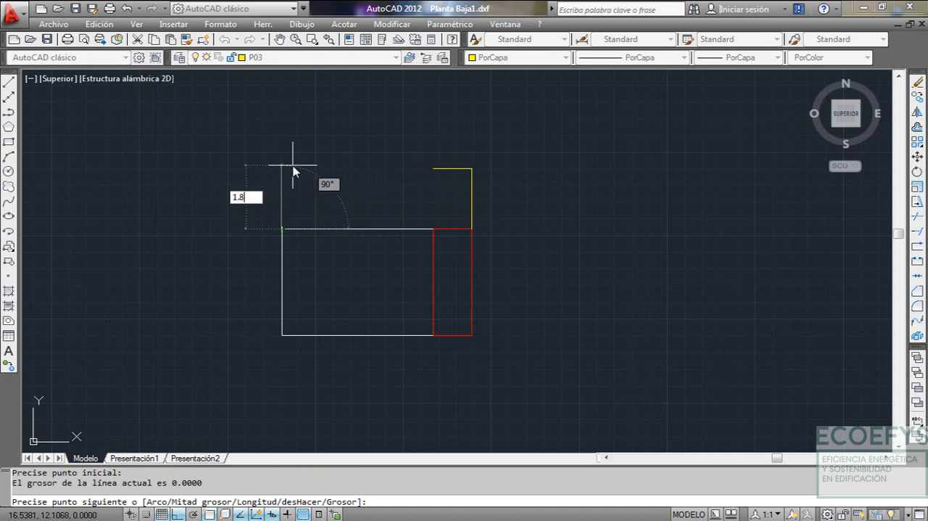
key("Return")
key("Escape")
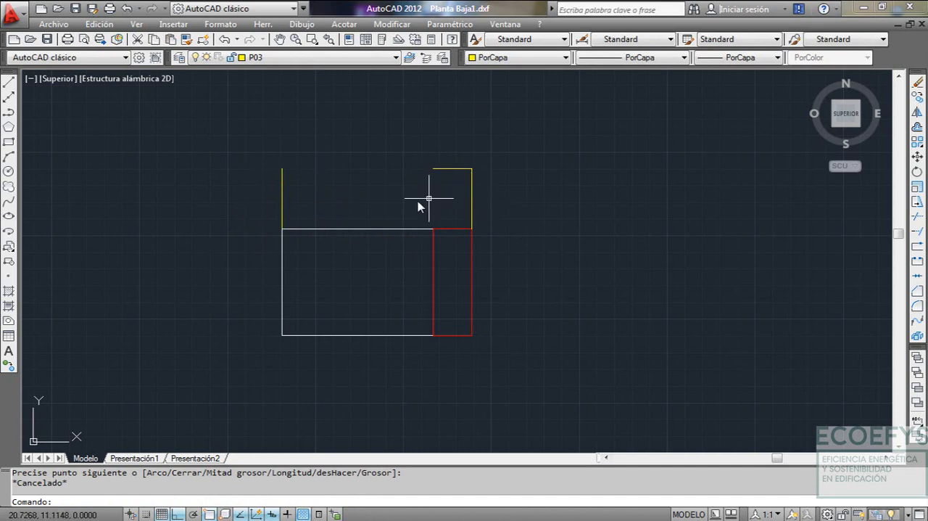
Set the linetype to the dashed ACAD…02W100 and draw the P03 polyline closing the gap along the upper edge, from right to left
left_click(640, 58)
left_click(636, 93)
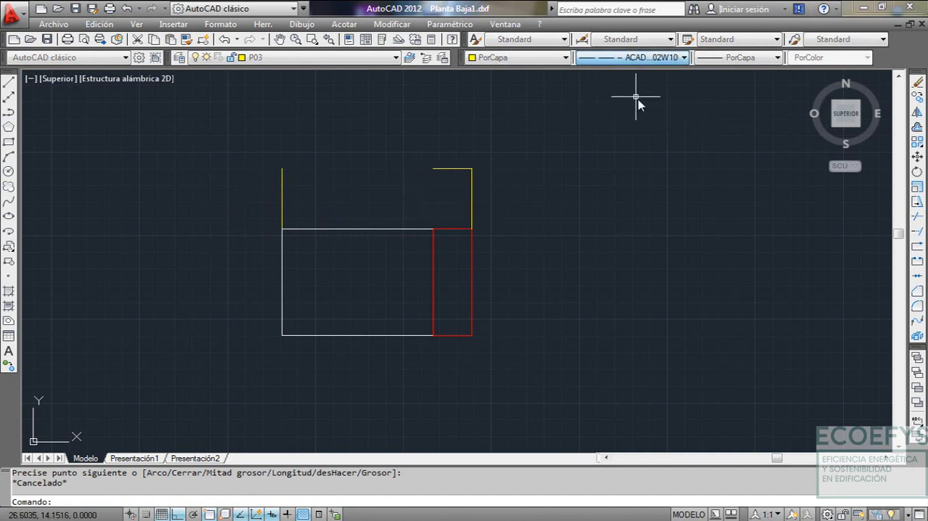
type("P")
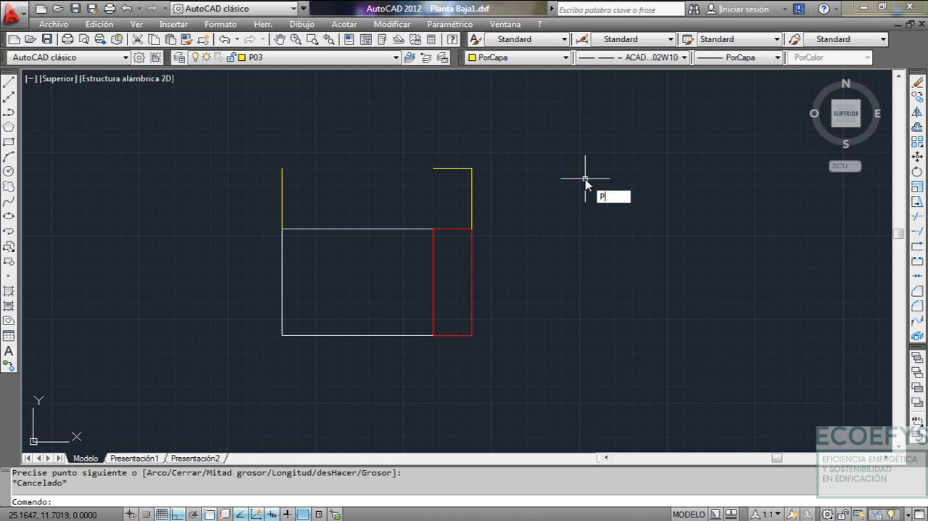
type("L")
key("Return")
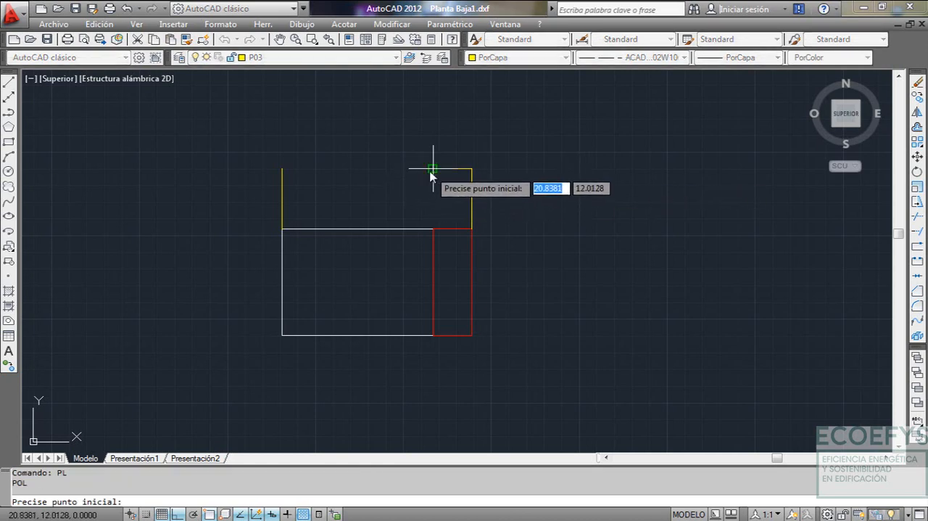
left_click(432, 174)
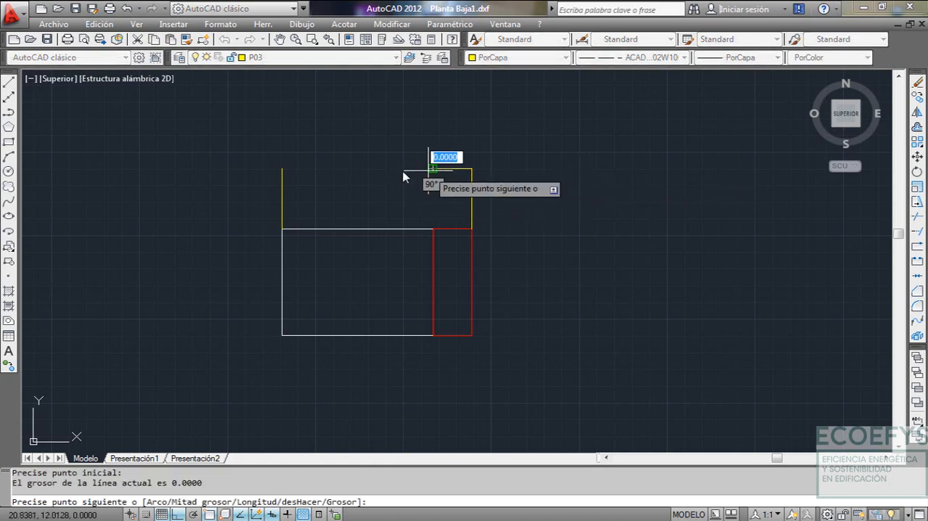
left_click(282, 170)
key("Escape")
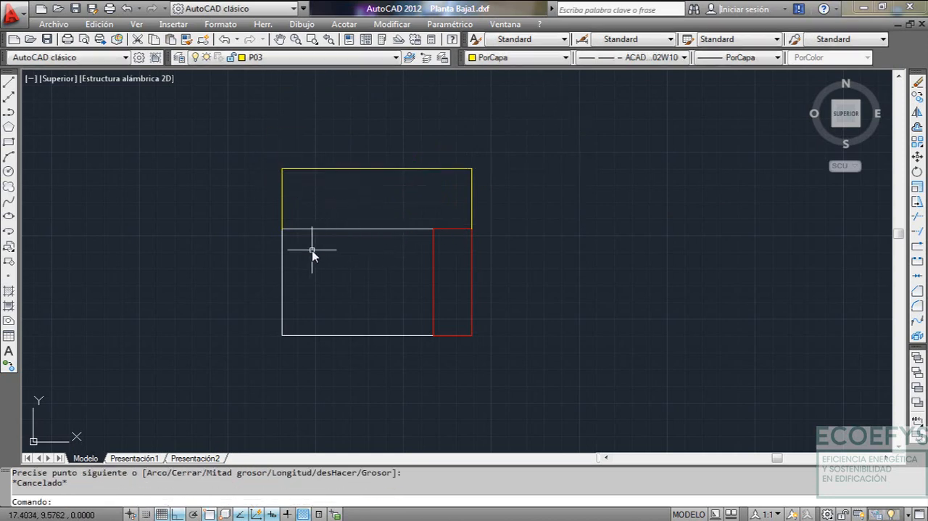
Draw a dashed P03 polyline along the lower edge, from the P01 rectangle's upper-left corner through the P01/P02 junction to P02's upper-right corner
key("Return")
left_click(282, 229)
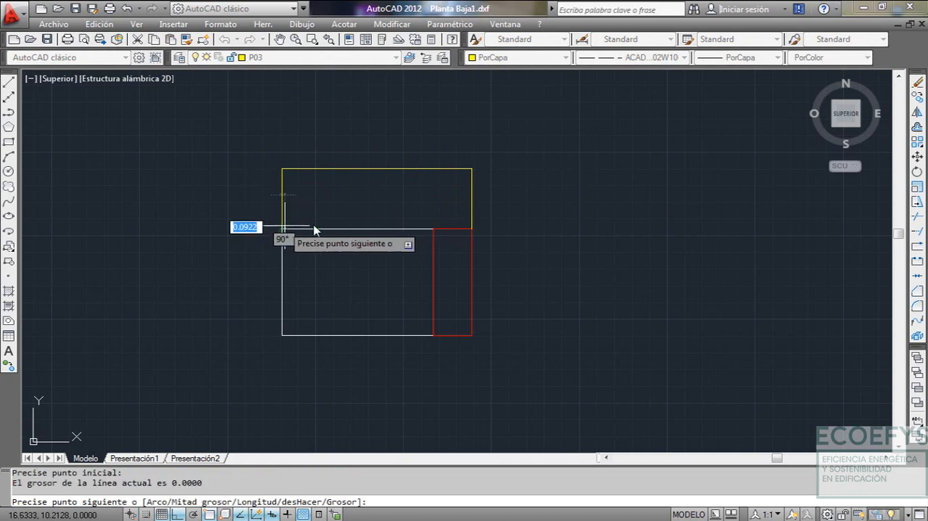
left_click(434, 229)
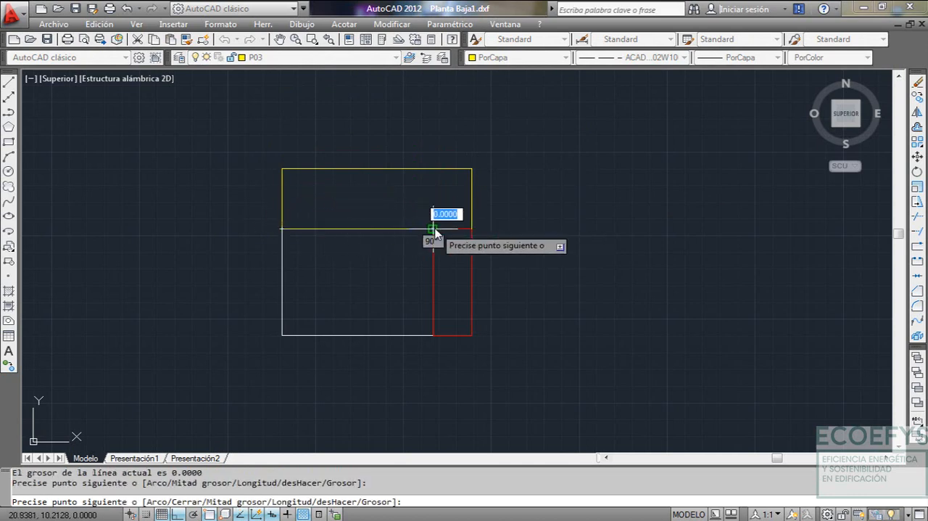
left_click(472, 231)
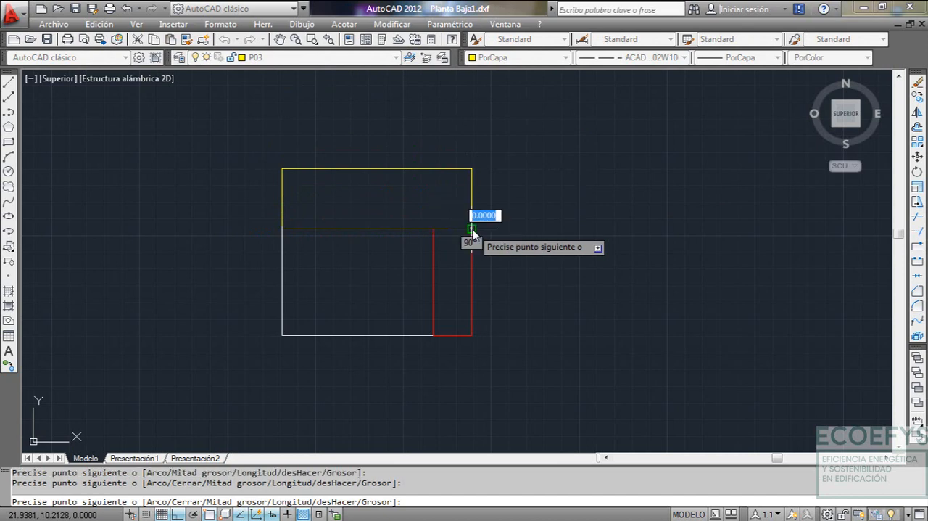
key("Escape")
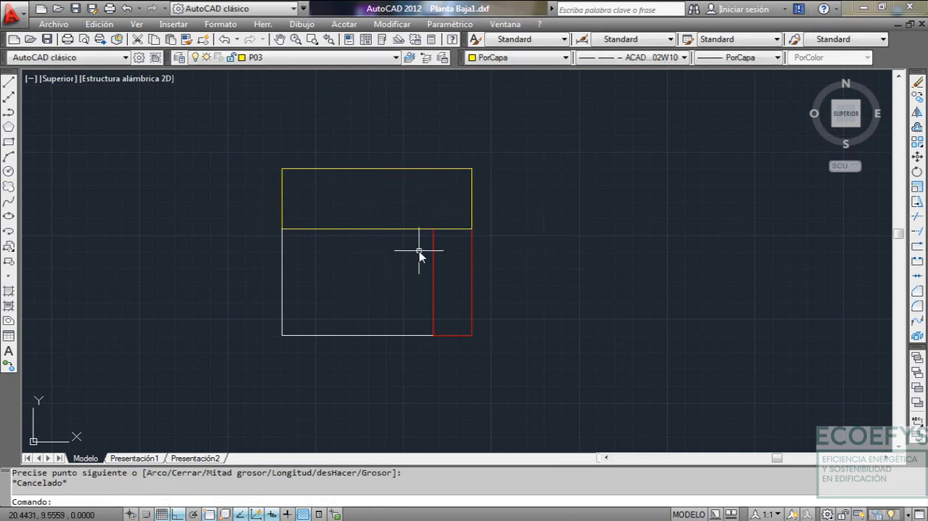
Check the vertices of the P03 polylines along the lower edge and at the upper-right corner, and clear the selection
left_click(382, 229)
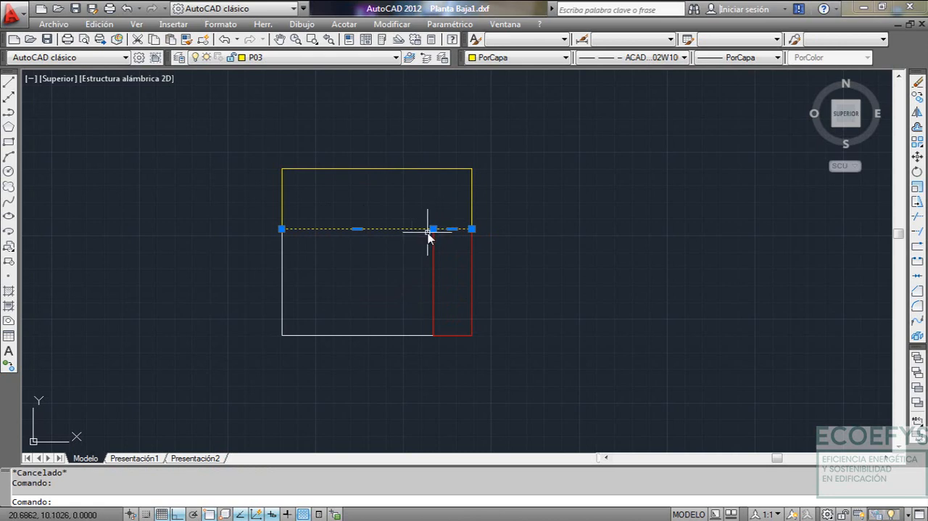
mouse_move(471, 229)
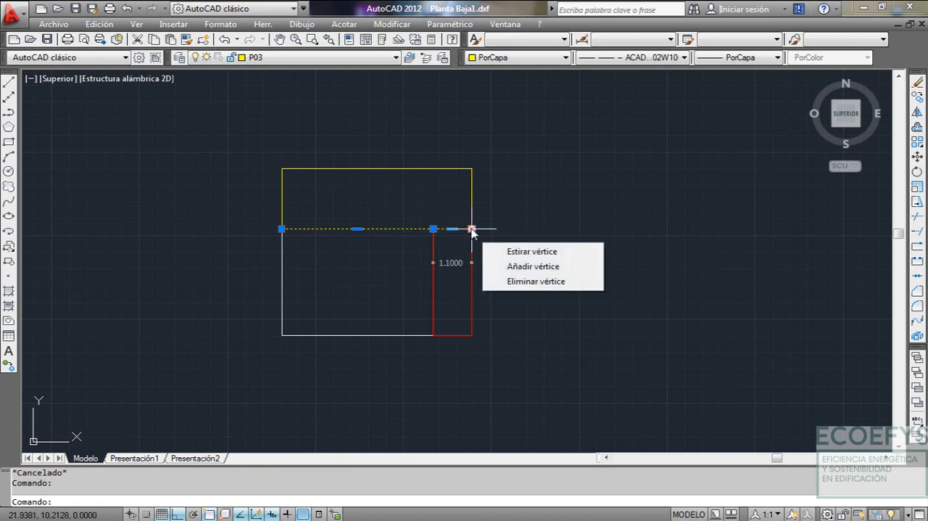
left_click(440, 167)
left_click(435, 194)
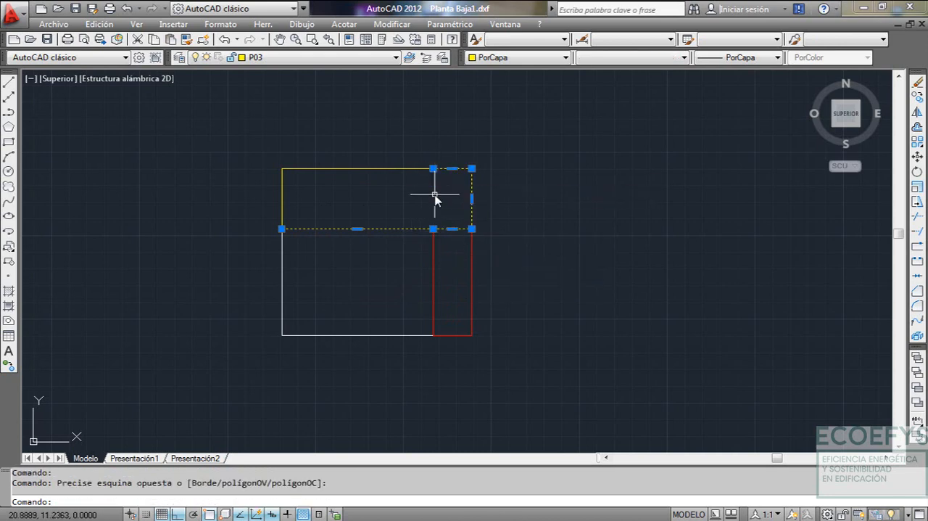
key("Escape")
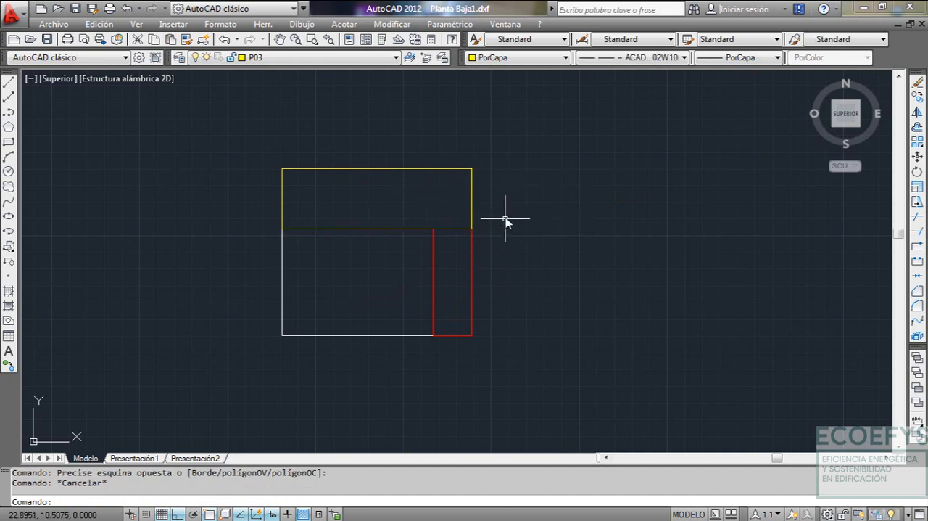
Check the dimensions of the room with door P-2 in the PLANTA BAJA plan of Plantas.dwg and return to Planta Baja1.dxf
middle_click_drag(589, 151, 575, 176)
left_click(505, 24)
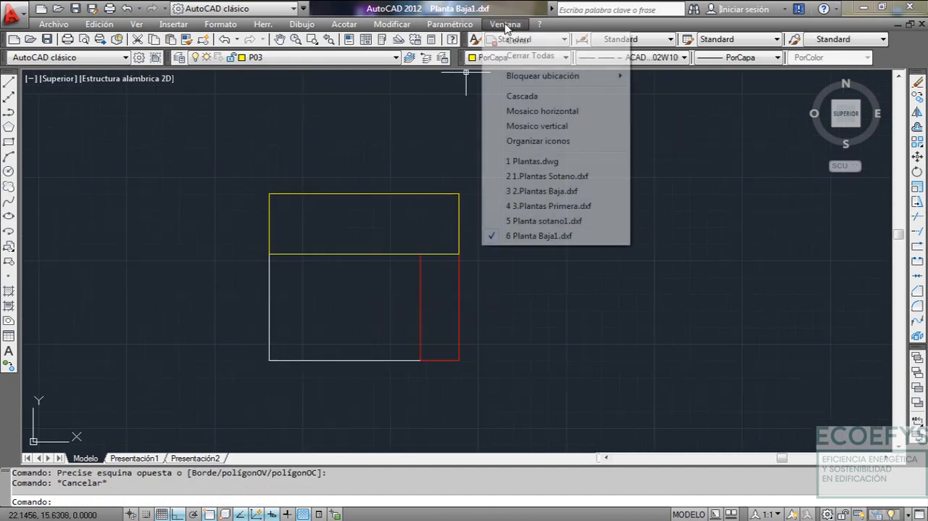
left_click(550, 158)
scroll(445, 235, "down", 5)
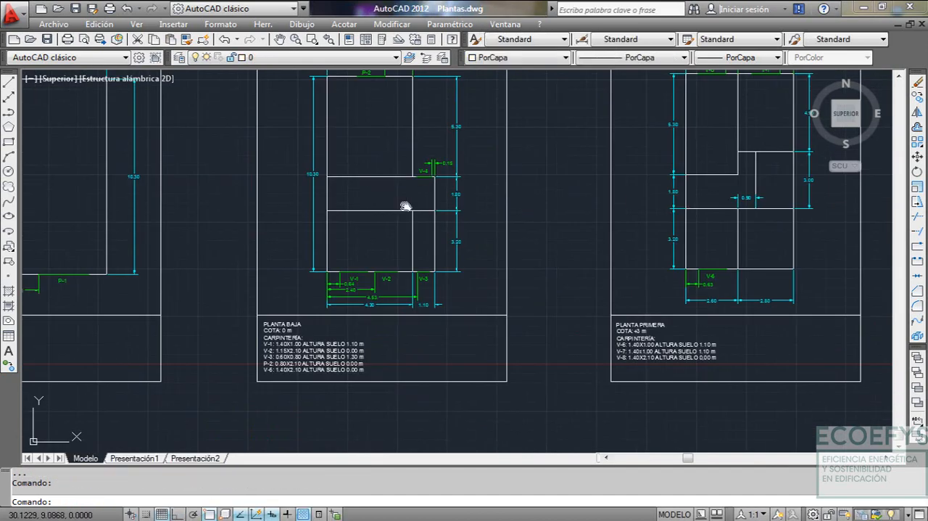
scroll(414, 232, "up", 2)
scroll(373, 135, "up", 2)
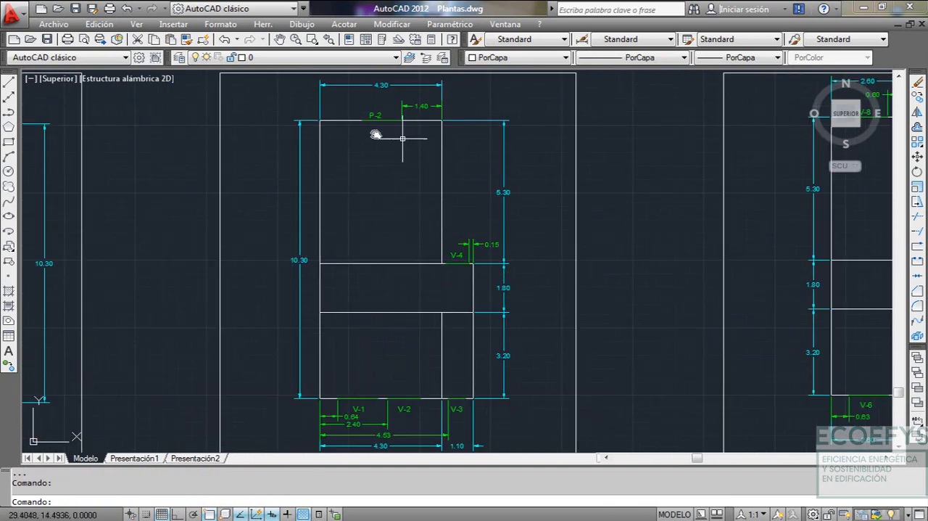
left_click(505, 23)
left_click(540, 236)
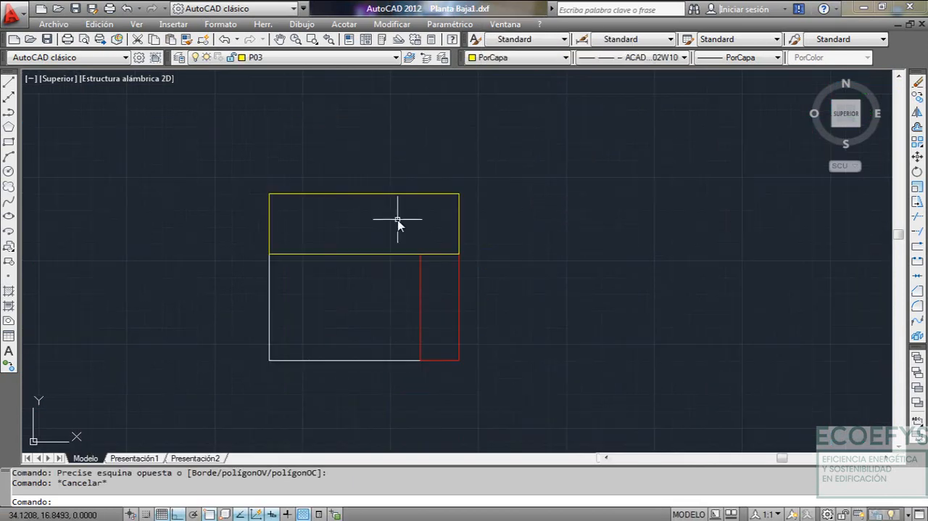
Make P04 the current layer and set the linetype to PorCapa
scroll(307, 137, "up", 2)
scroll(328, 151, "down", 2)
middle_click_drag(327, 151, 368, 220)
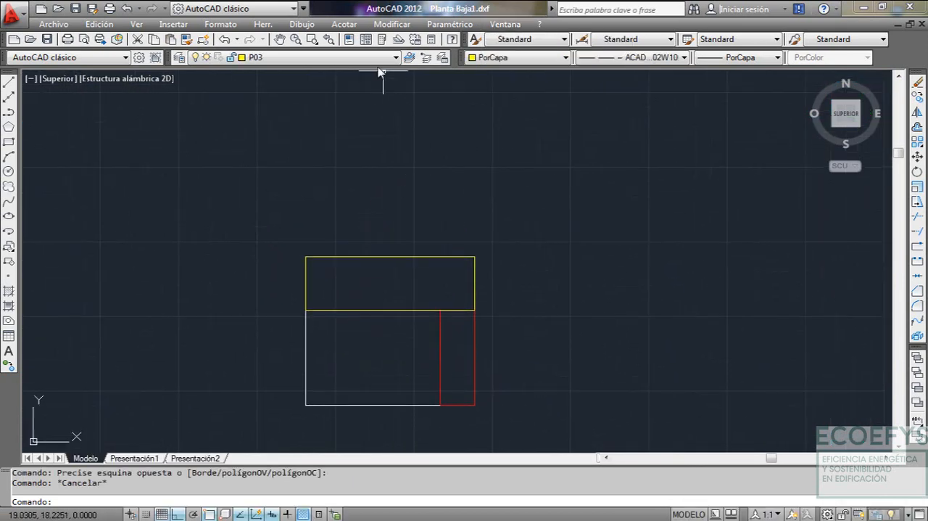
left_click(326, 57)
left_click(297, 108)
left_click(635, 59)
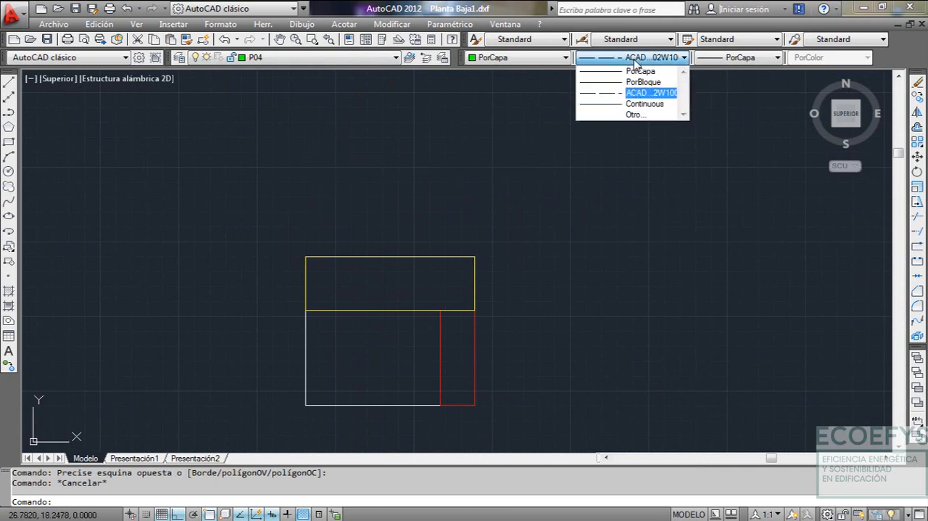
left_click(640, 72)
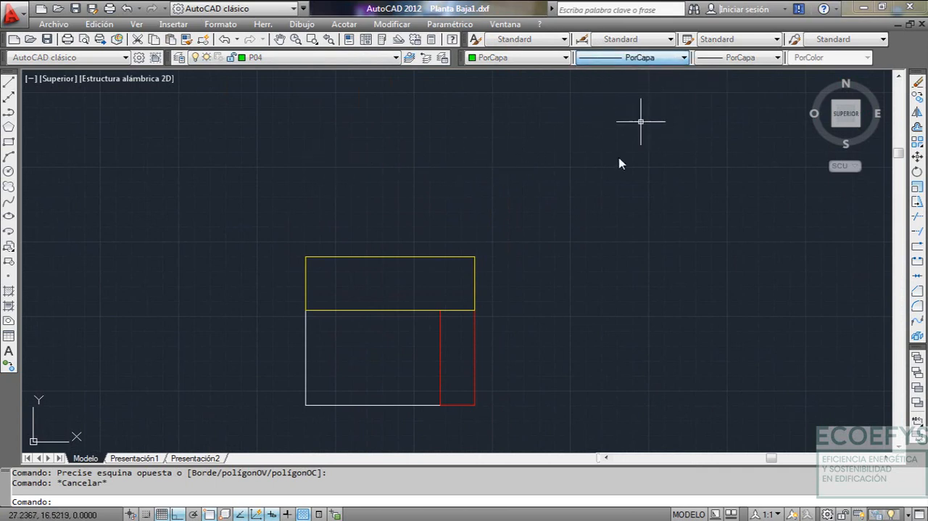
Draw a P04 polyline from P03's upper-left corner, 5.3 up, 4.3 to the right, and down to the vertex on P03's upper edge
key("Return")
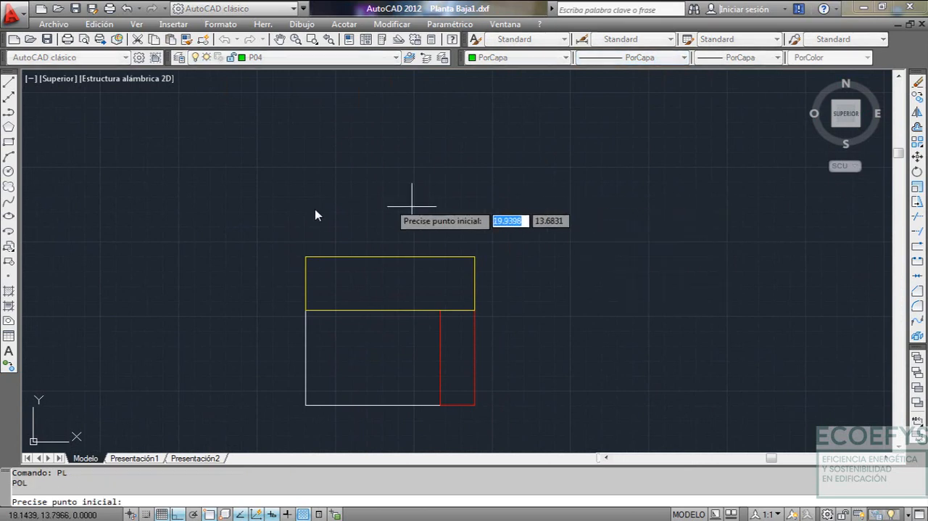
left_click(306, 257)
type("5")
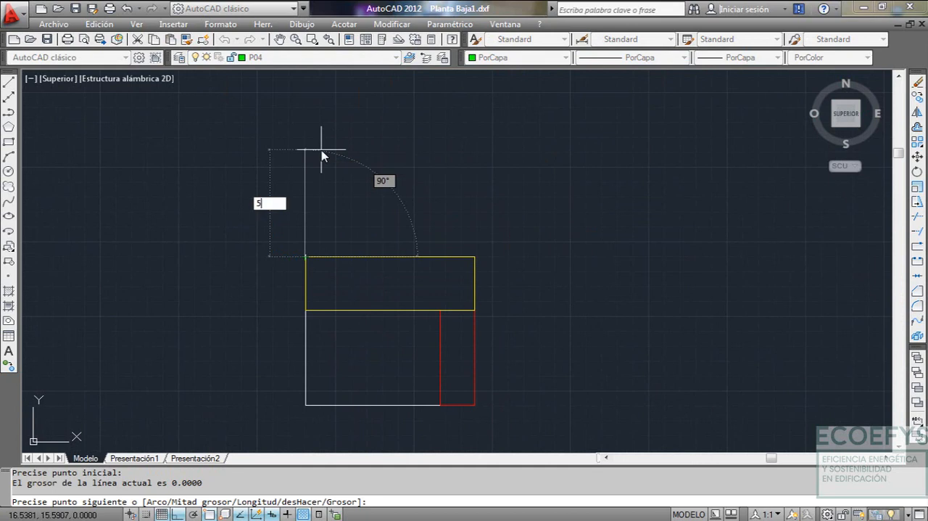
type(".3")
key("Return")
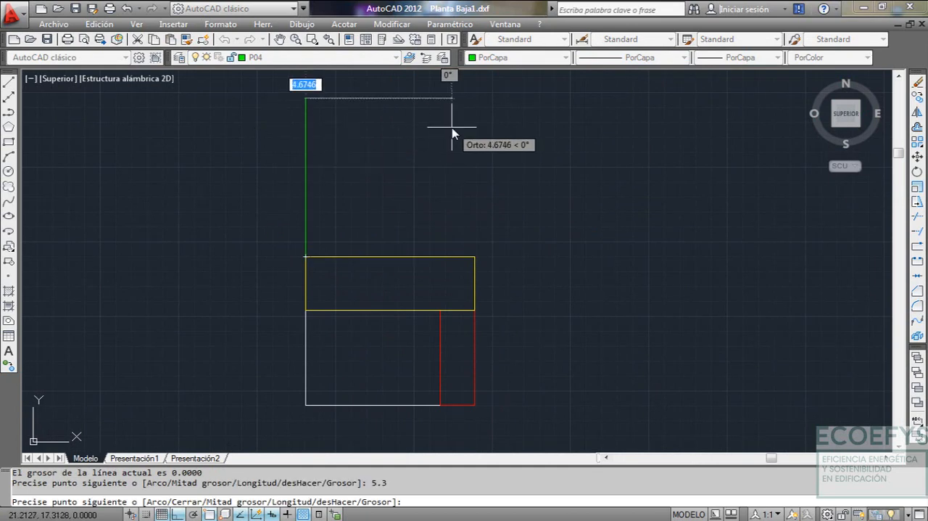
type("4")
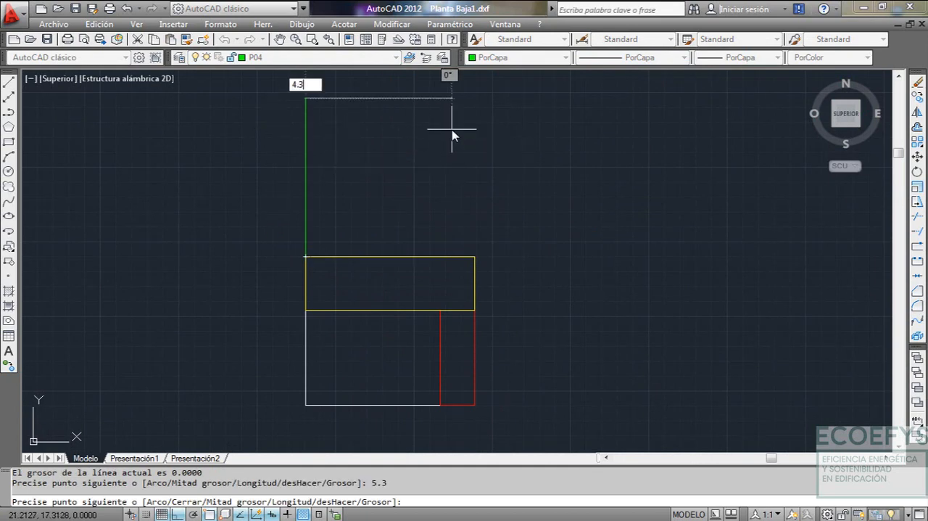
type(".3")
key("Return")
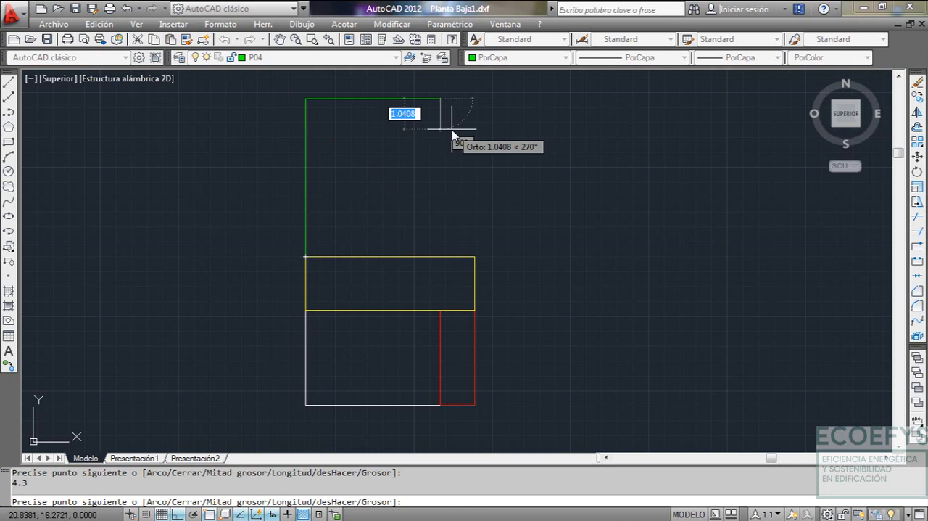
left_click(443, 262)
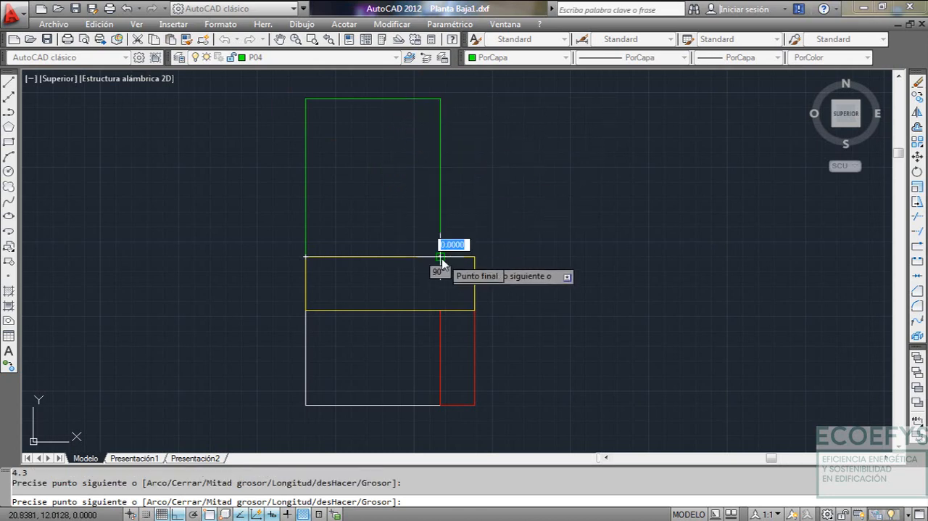
key("Escape")
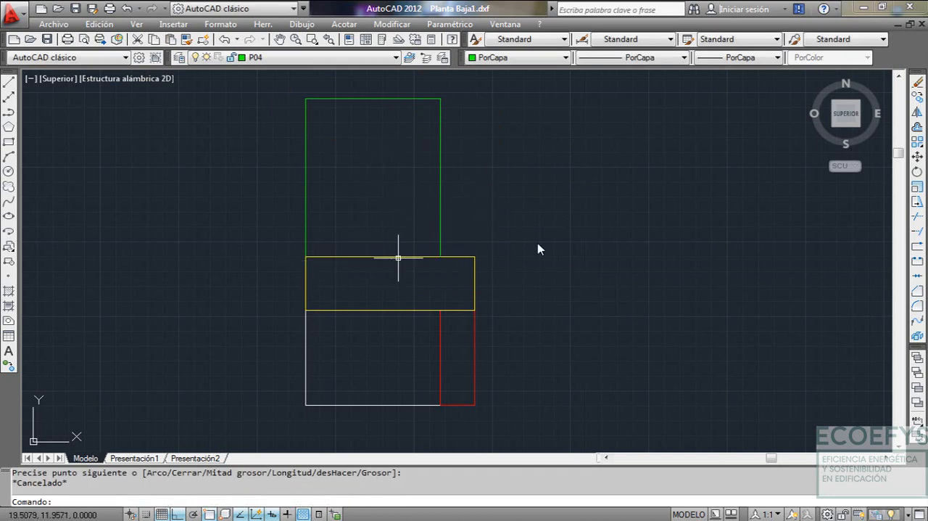
Set the linetype to the dashed ACAD…02W100 and draw the P04 polyline closing the room's lower edge, from right to left
left_click(644, 60)
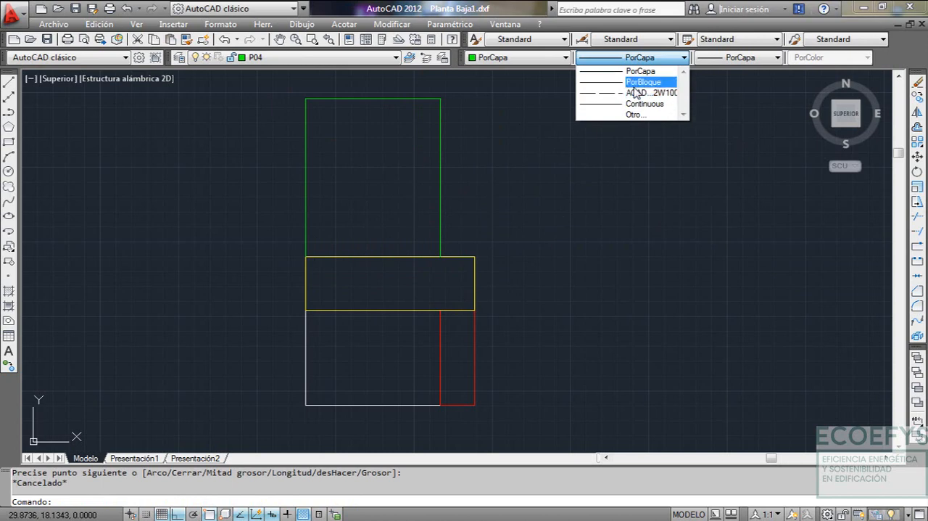
left_click(637, 93)
type("pl")
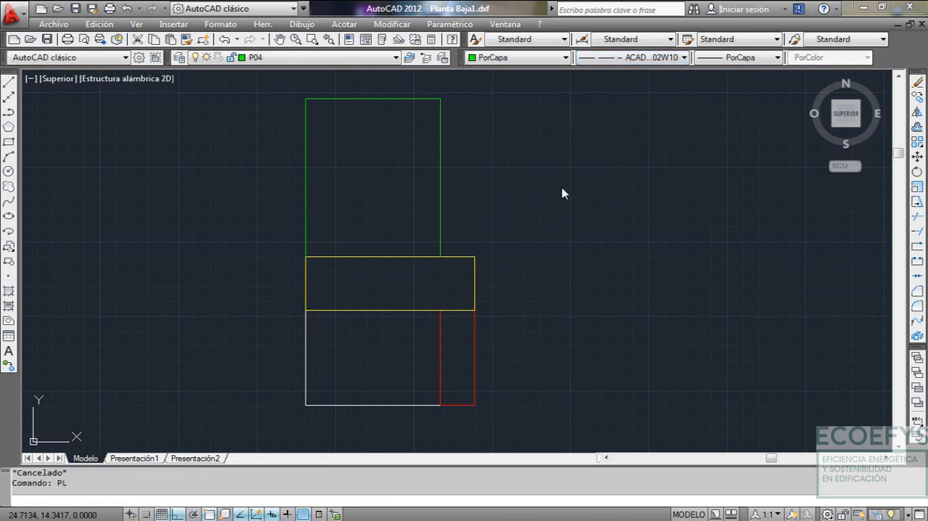
key("Return")
left_click(438, 265)
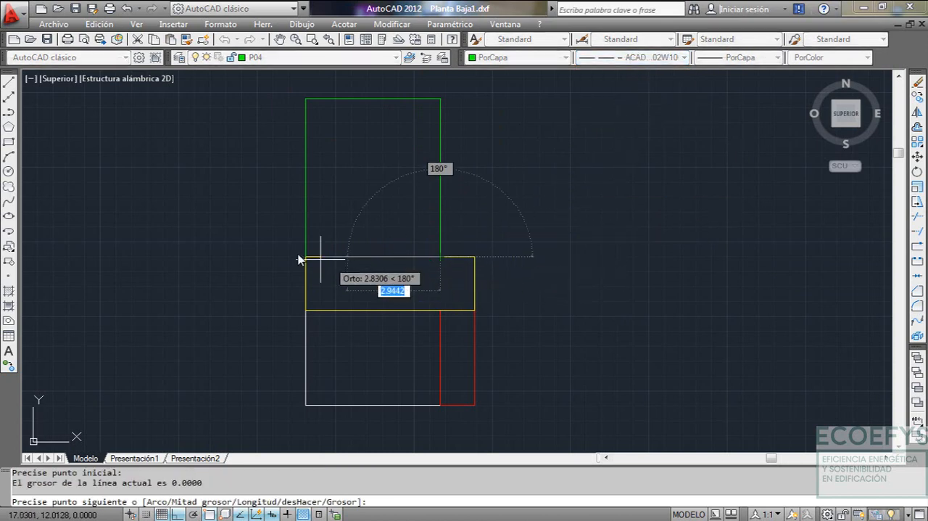
left_click(307, 258)
key("Escape")
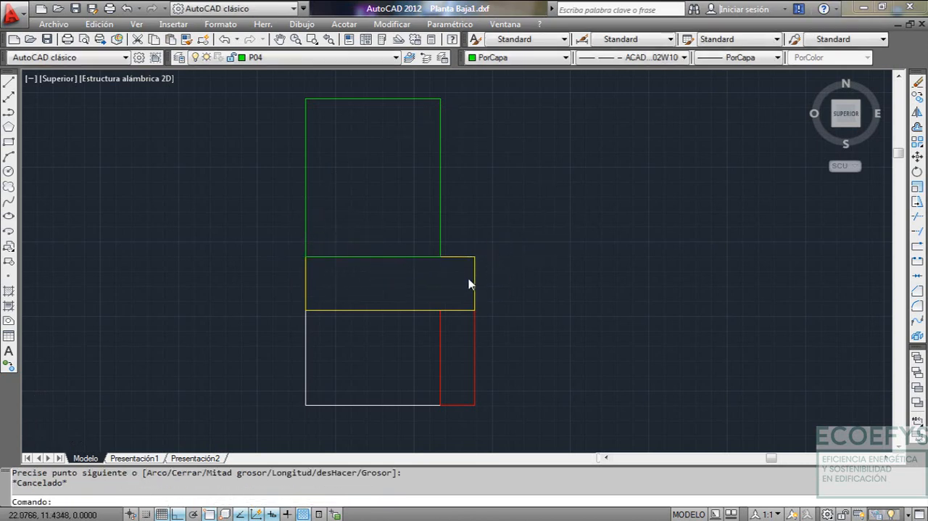
Move all the ground-floor outlines from the plan's lower-left corner to 0,0
scroll(439, 257, "down", 4)
scroll(452, 259, "up", 2)
mouse_move(452, 259)
middle_mouse_down()
mouse_move(509, 227)
mouse_move(472, 252)
middle_mouse_up()
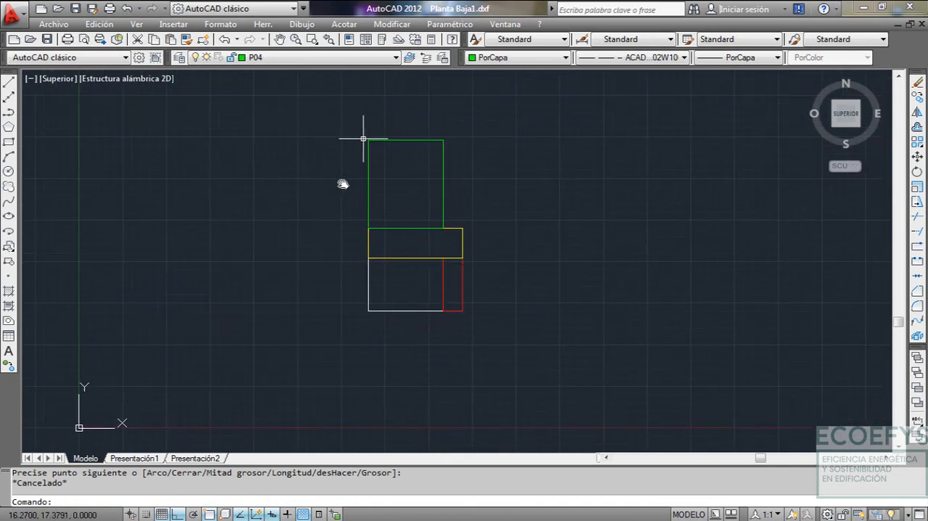
left_click(80, 429)
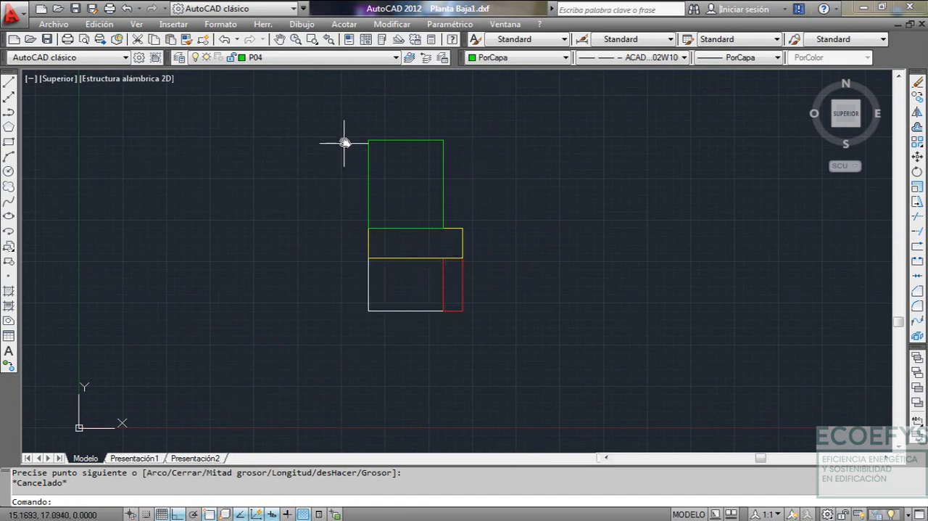
type("D")
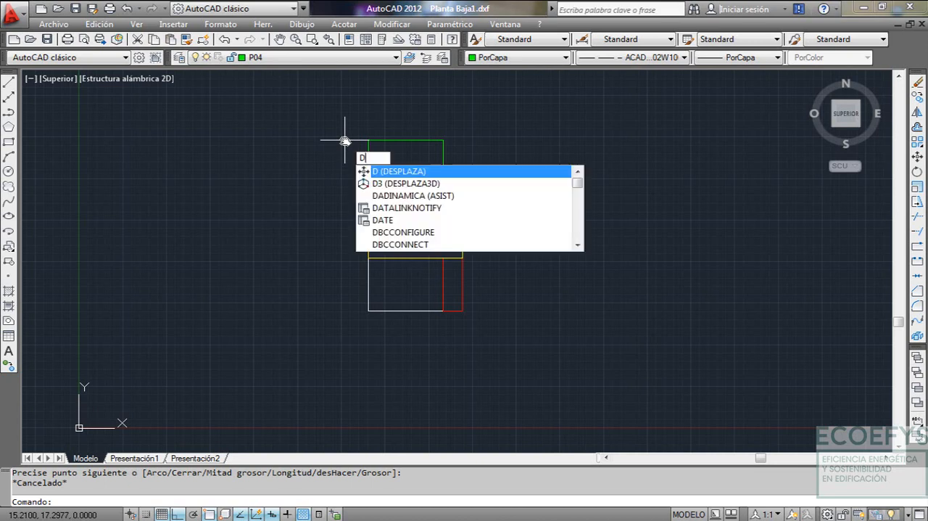
key("Return")
left_click(338, 108)
left_click(518, 344)
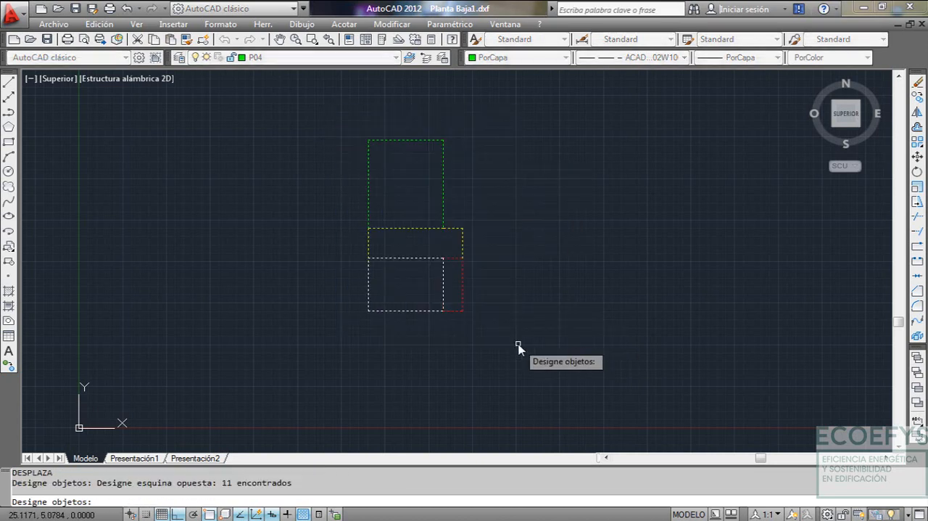
key("Return")
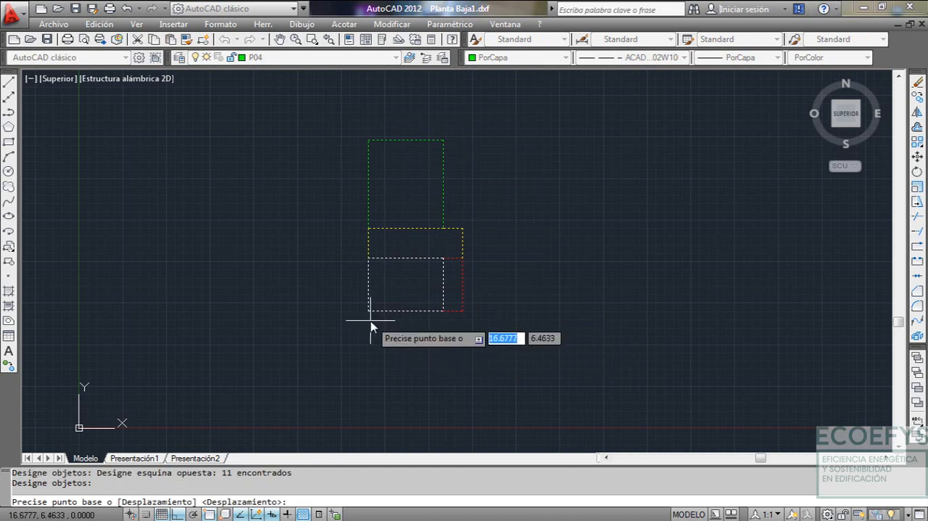
left_click(368, 312)
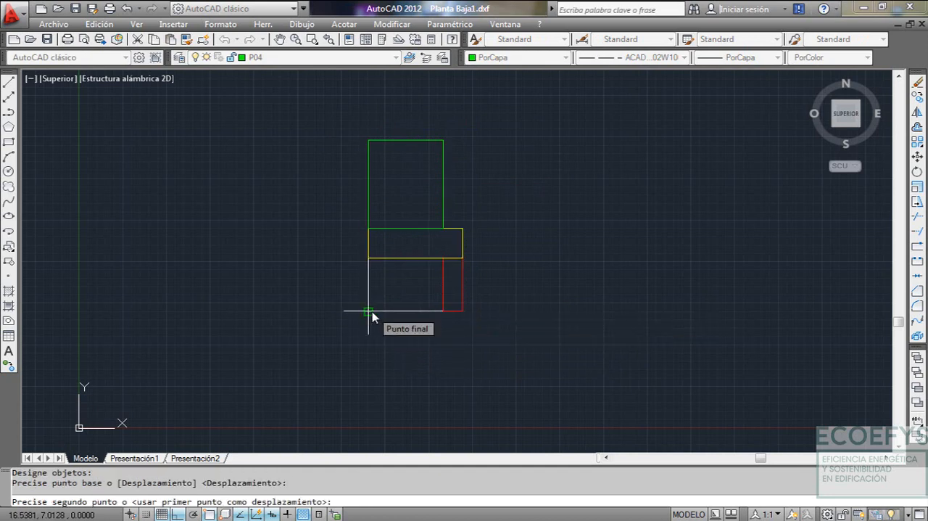
type("0")
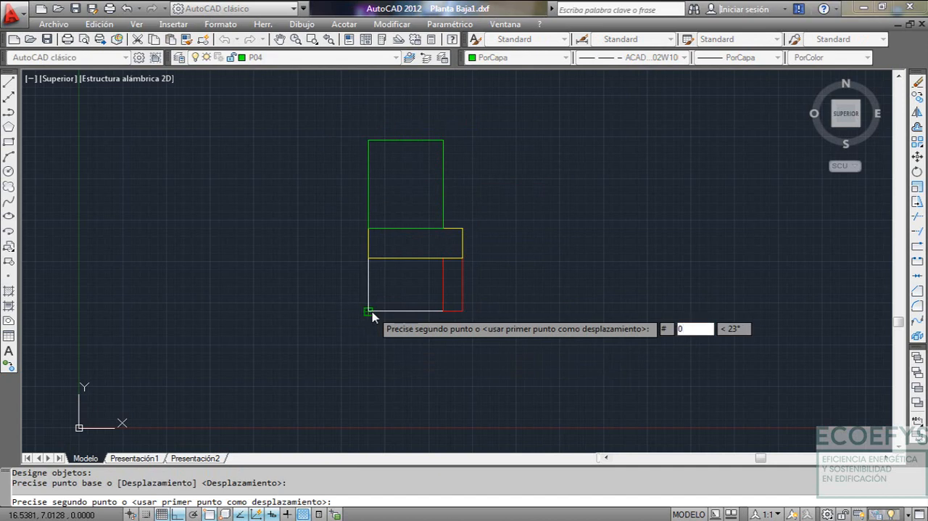
type(",0")
key("Return")
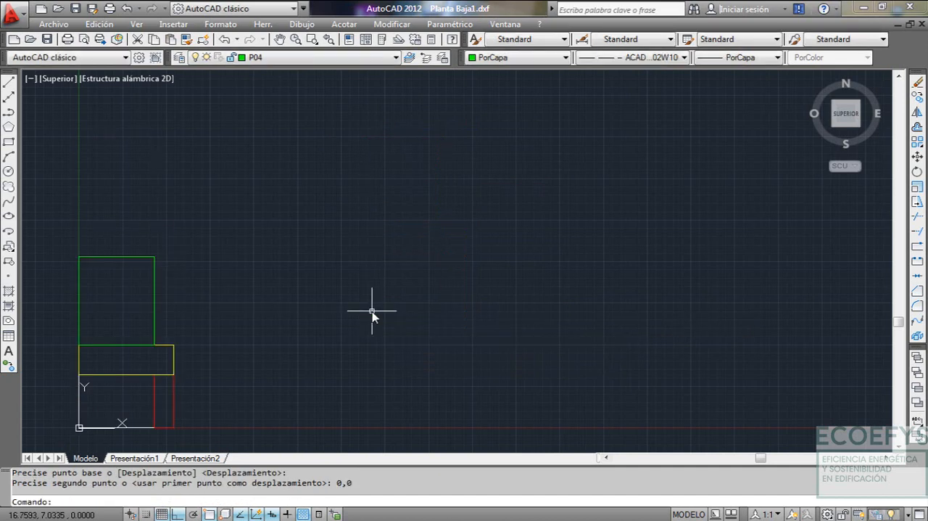
Zoom to the drawing extents and check the moved plan's position relative to the coordinate origin
type("Z")
key("Return")
type("E")
key("Return")
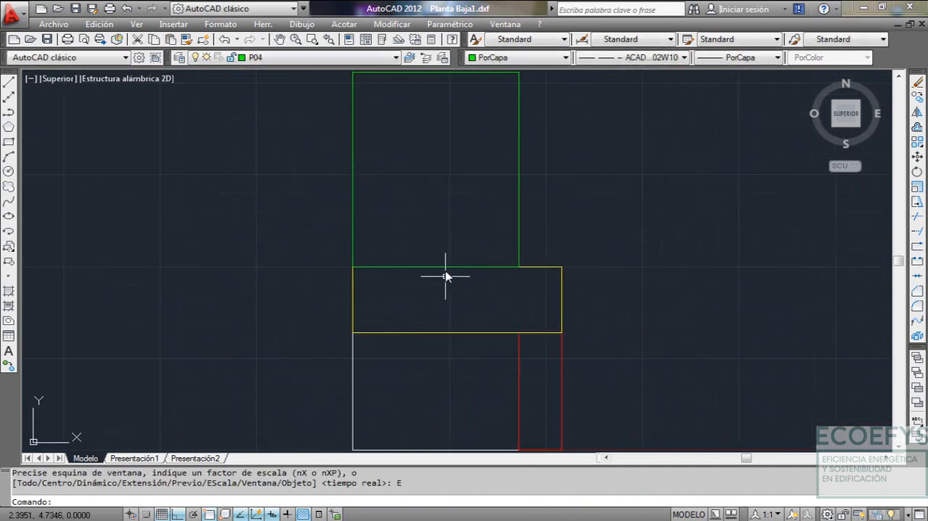
scroll(452, 284, "down", 2)
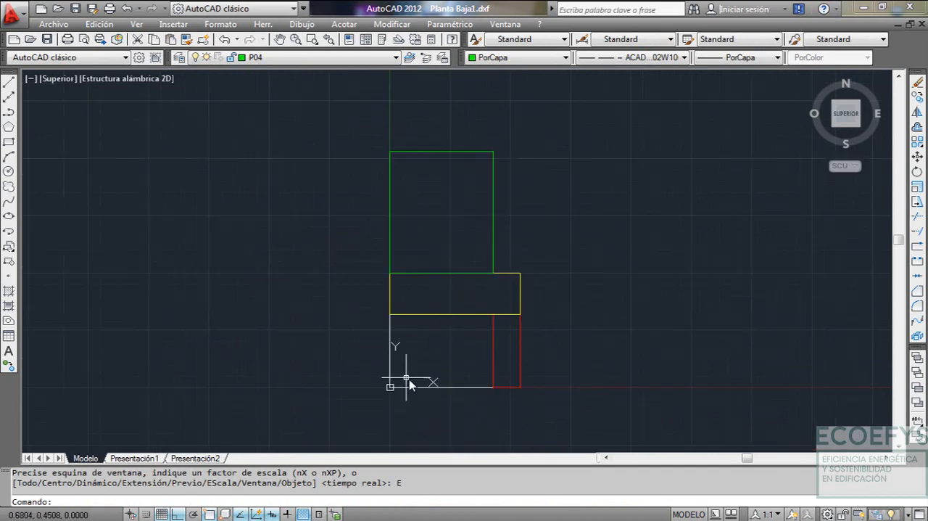
scroll(445, 356, "up", 2)
scroll(414, 342, "down", 3)
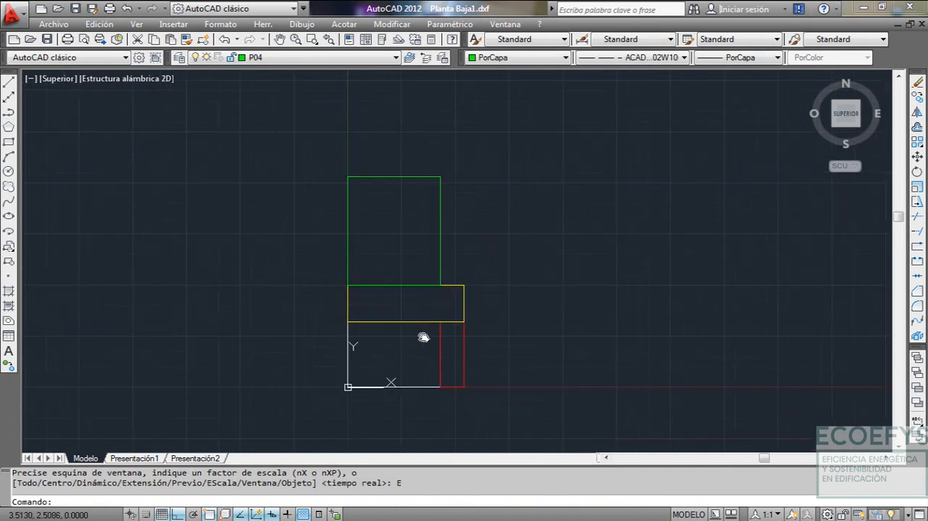
middle_click_drag(423, 336, 451, 326)
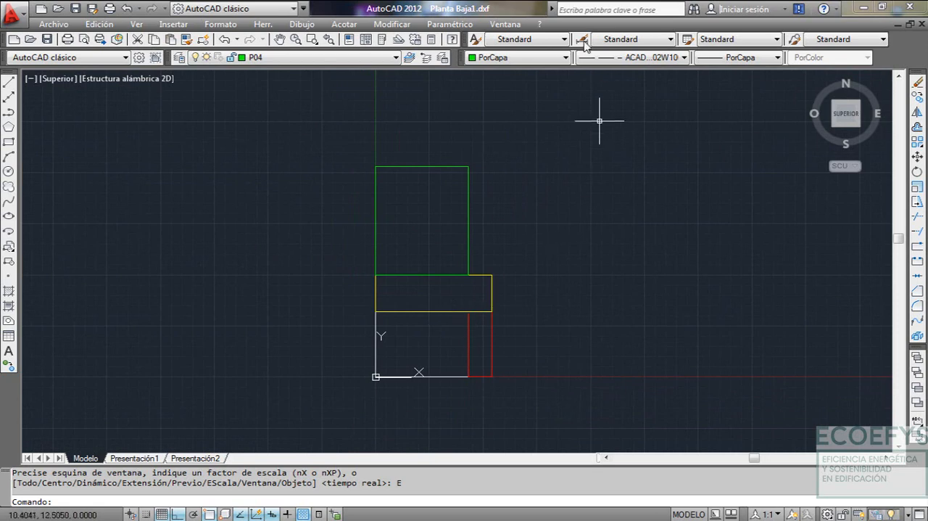
Switch to Plantas.dwg and examine the room layout and dimensions of the PLANTA PRIMERA plan
left_click(505, 24)
left_click(537, 163)
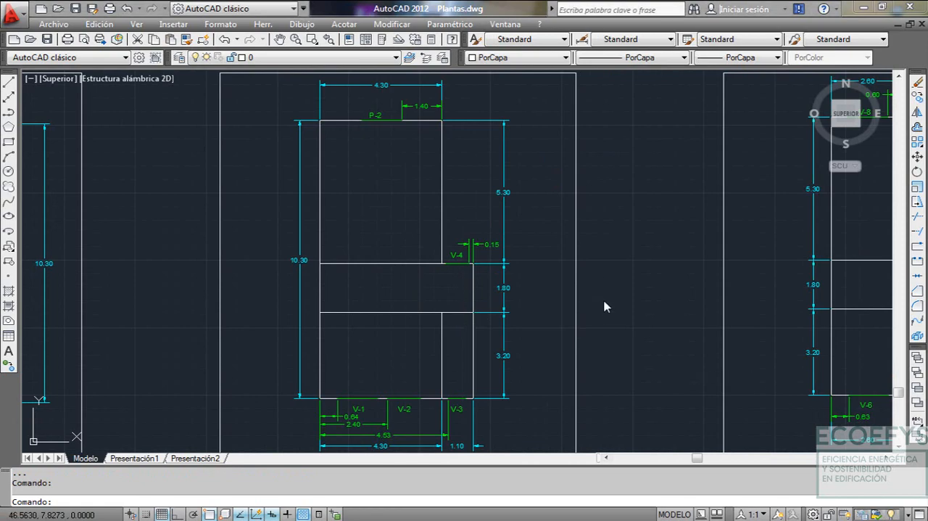
scroll(636, 268, "down", 2)
middle_click_drag(710, 258, 500, 268)
middle_click_drag(581, 298, 452, 269)
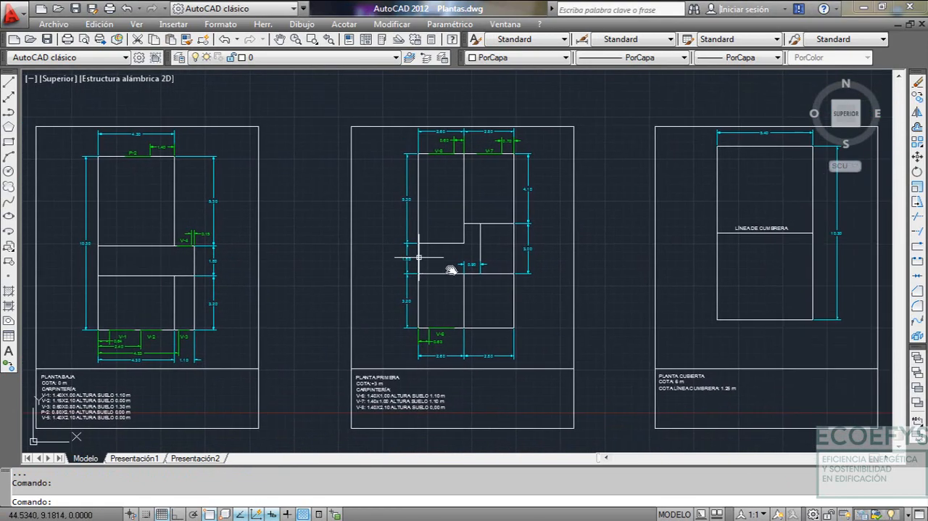
scroll(452, 270, "up", 3)
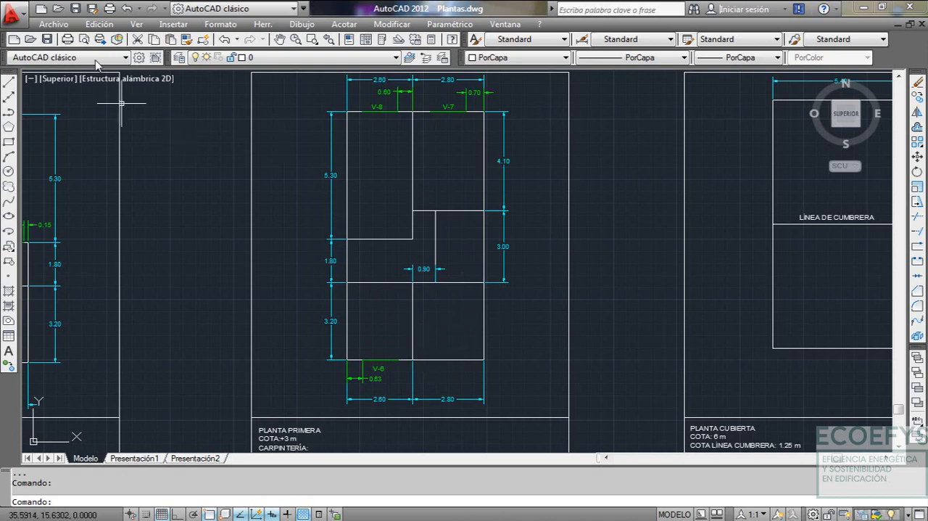
Create a new drawing from the acad template
left_click(53, 24)
left_click(116, 21)
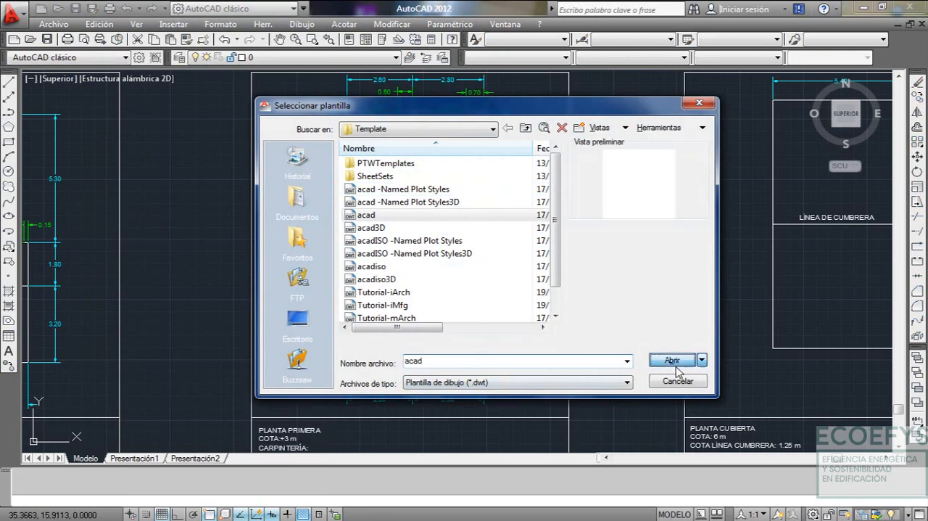
left_click(672, 361)
Save the new drawing in the Planos folder as Planta Primera1 in DXF AutoCAD 2000/LT2000 format
left_click(49, 24)
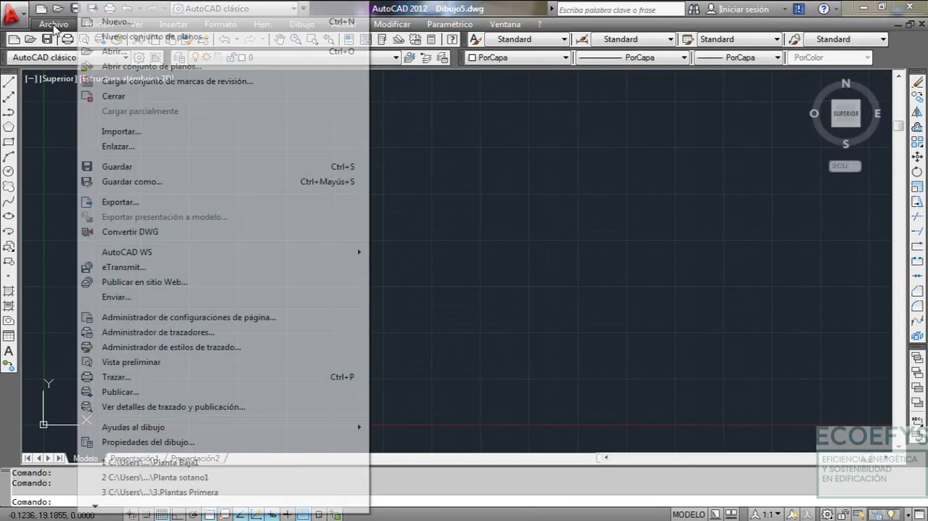
left_click(152, 182)
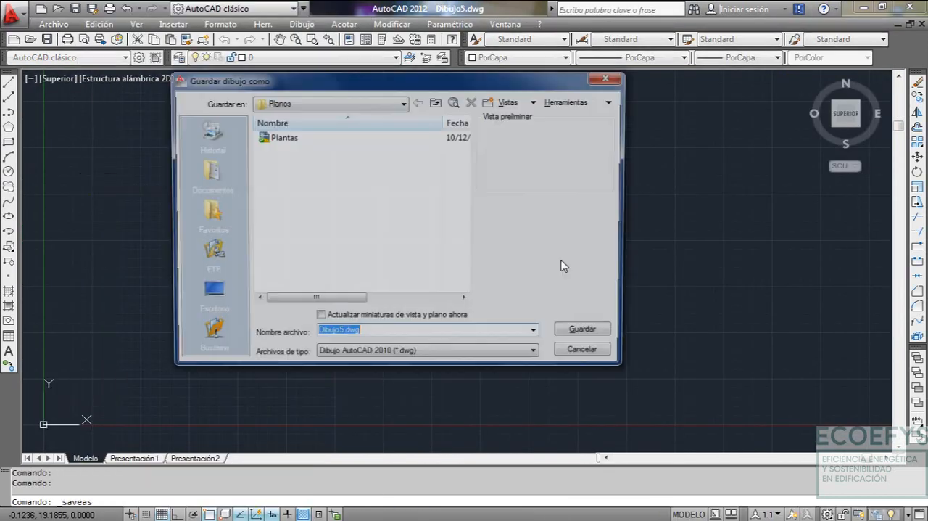
type("Pl")
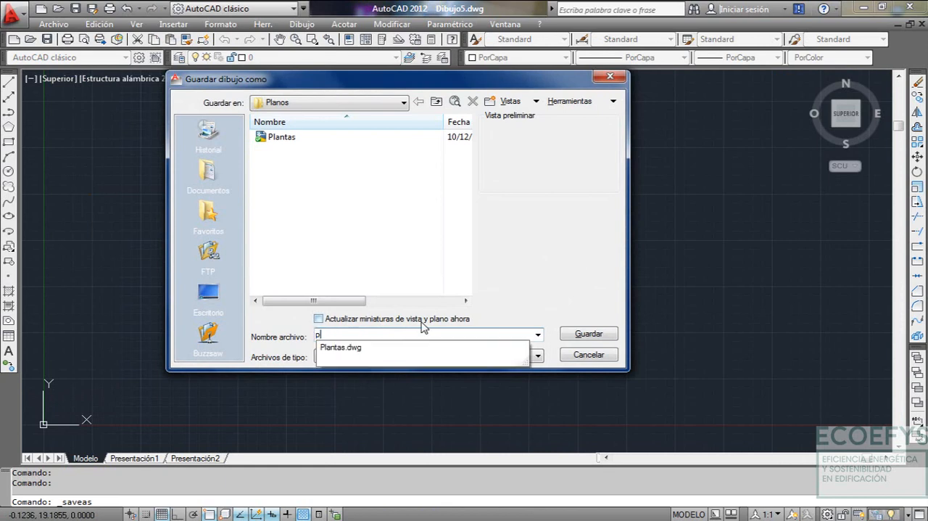
type("anta Primera")
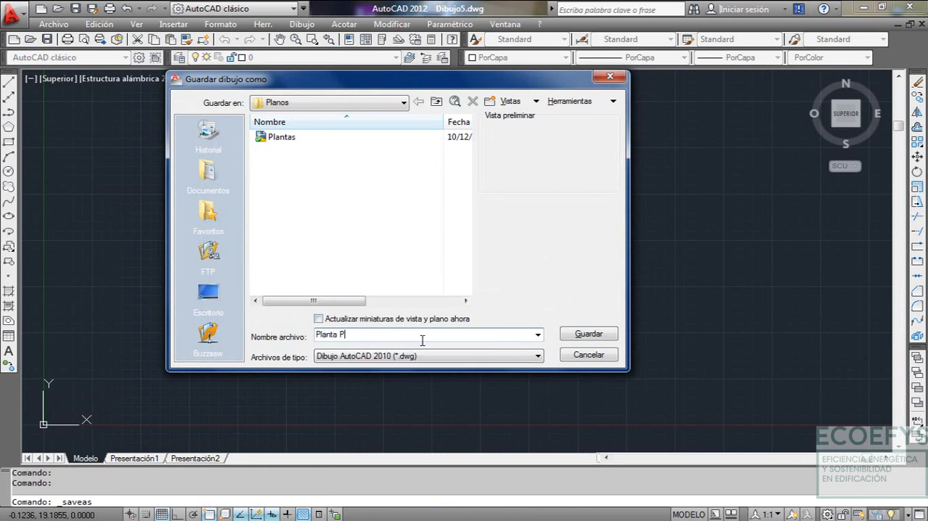
left_click(506, 357)
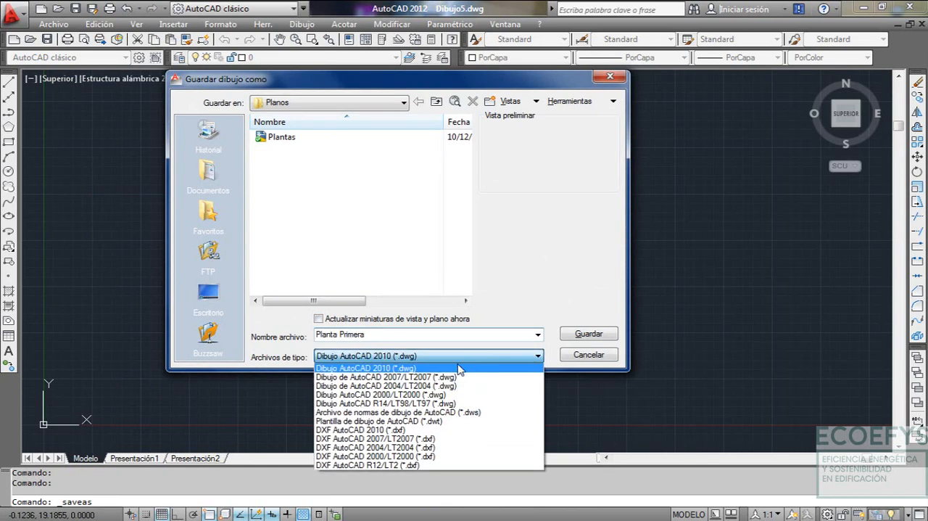
left_click(450, 457)
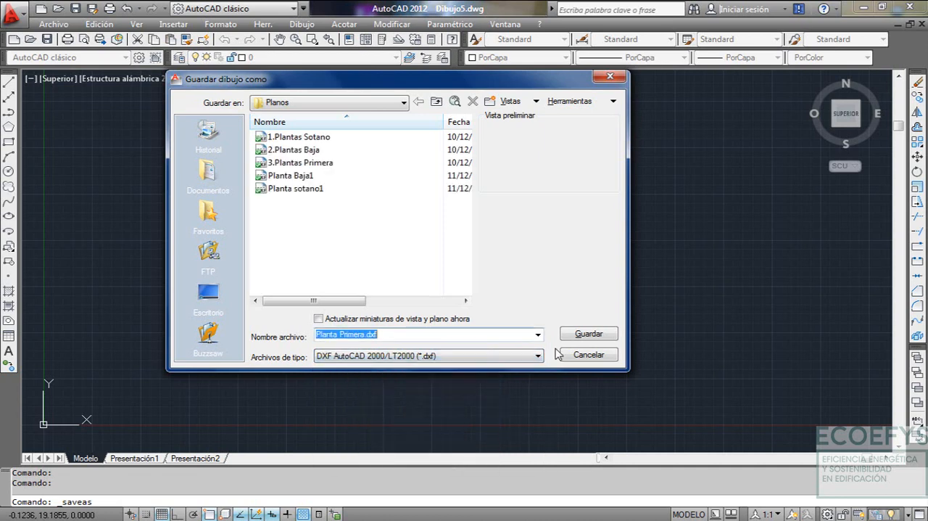
left_click(364, 335)
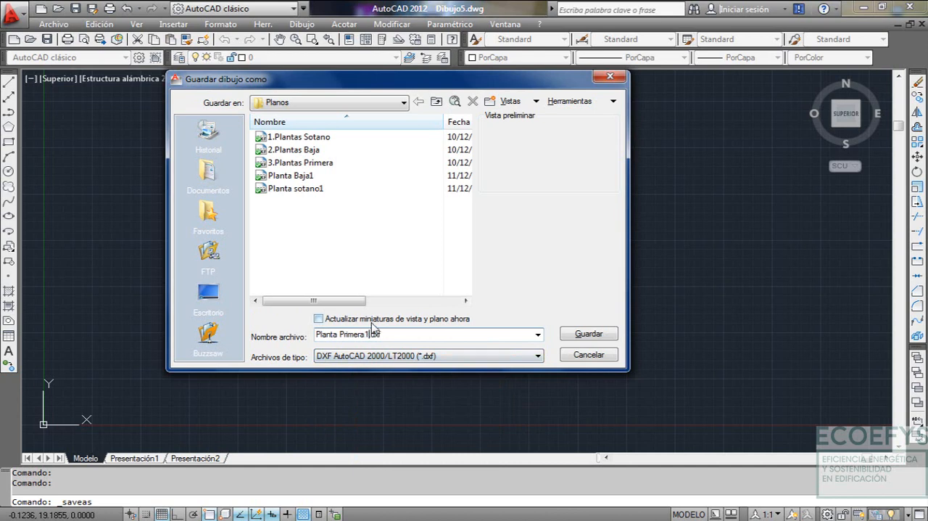
left_click(589, 334)
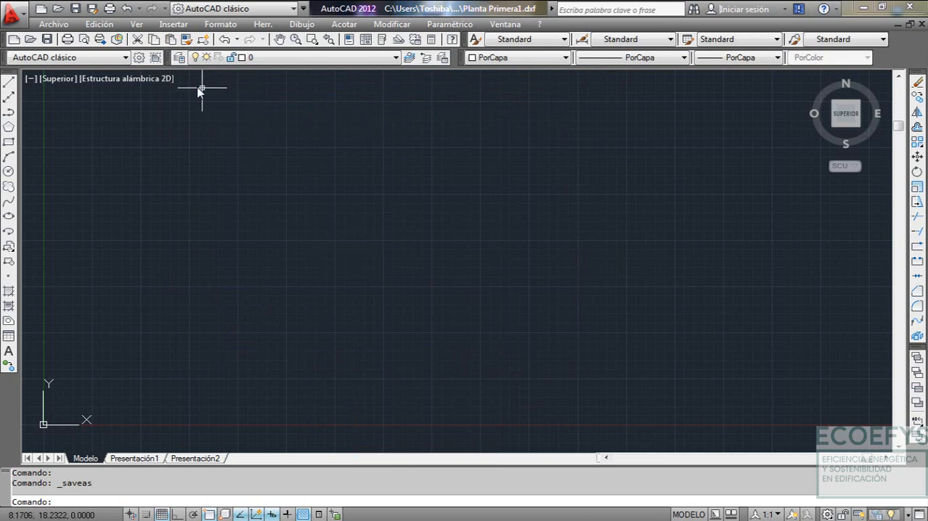
Create a new layer named P01 in Planta Primera1.dxf
left_click(181, 58)
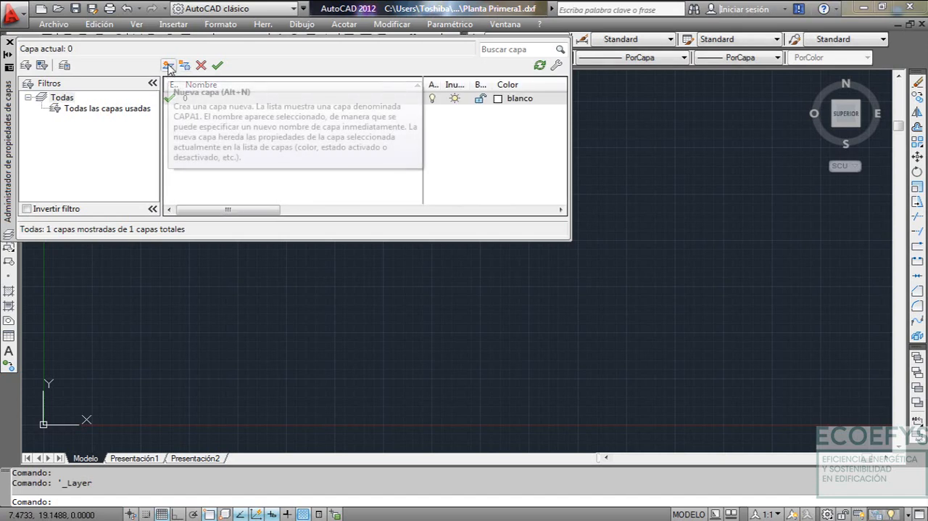
left_click(168, 65)
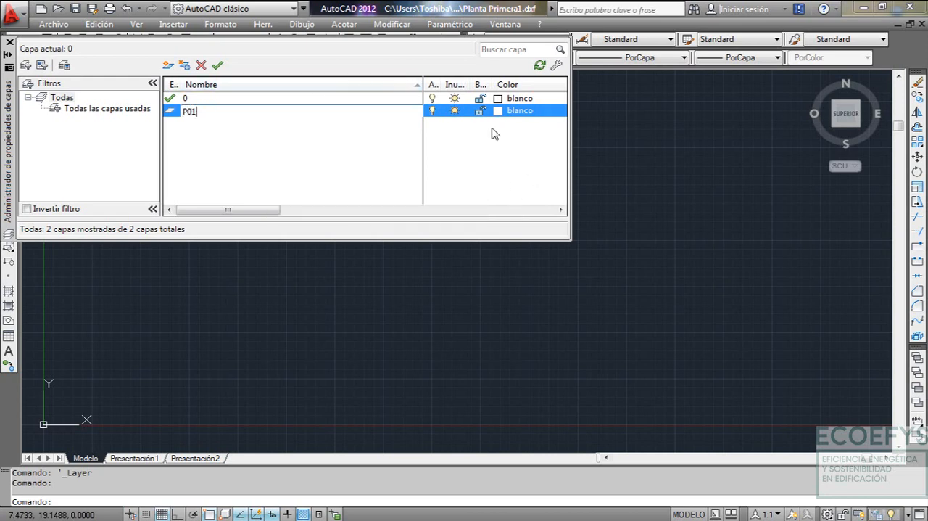
key("Return")
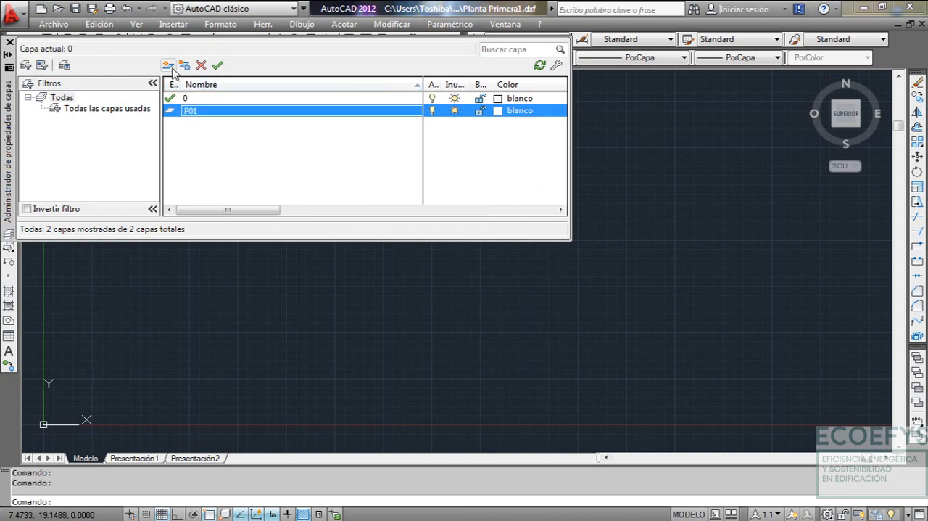
Create a new layer named P02 and set its color to red (rojo)
left_click(168, 66)
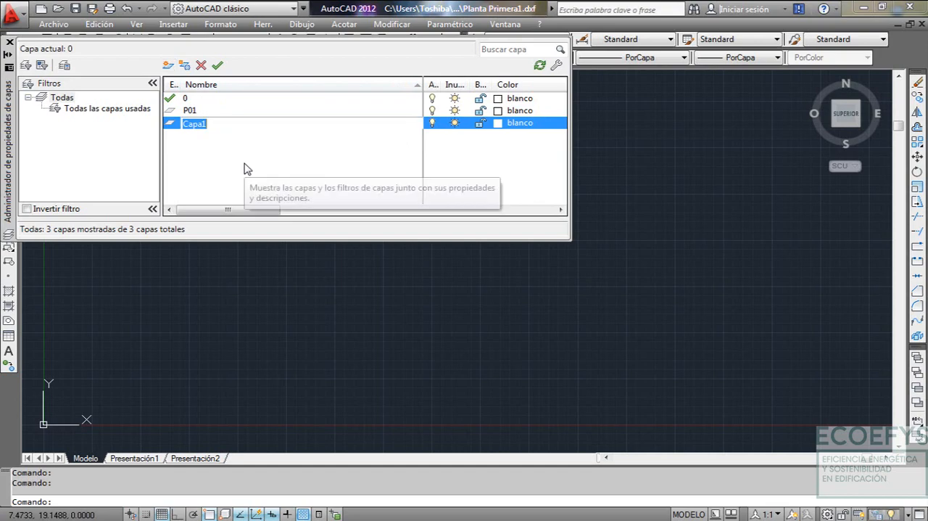
type("P02")
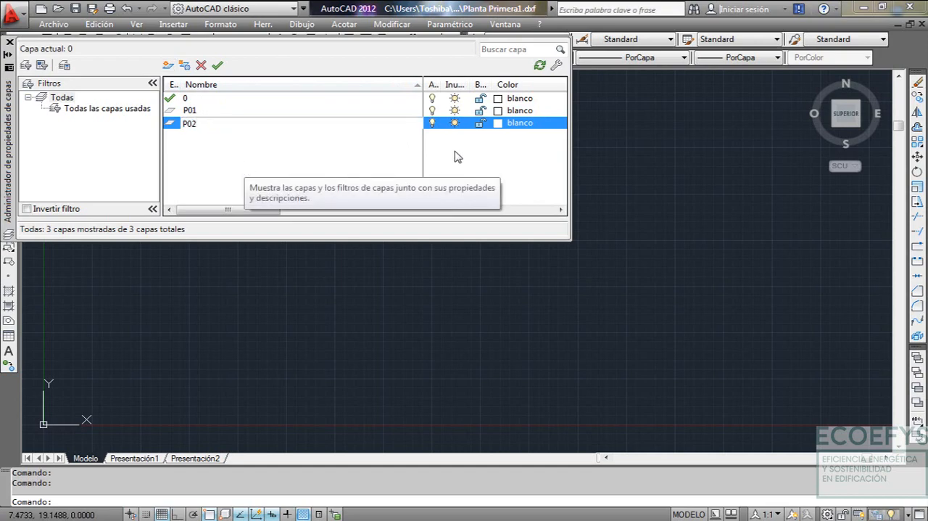
left_click(507, 124)
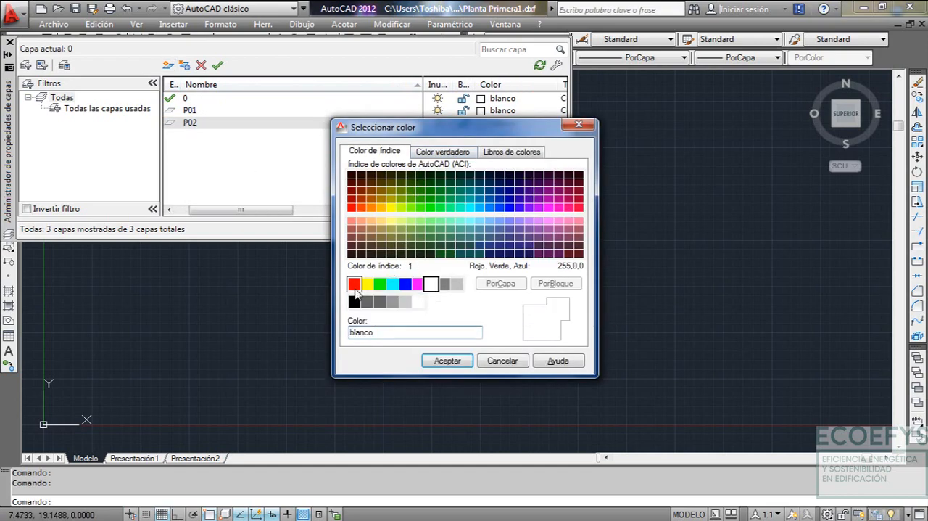
left_click(354, 283)
left_click(447, 361)
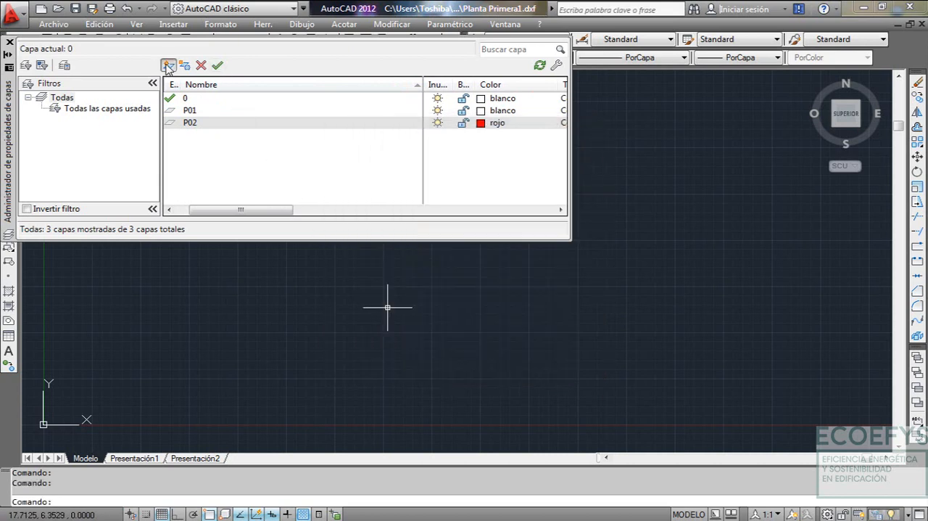
Create a new layer named P03 and set its color to yellow (amarillo)
left_click(168, 65)
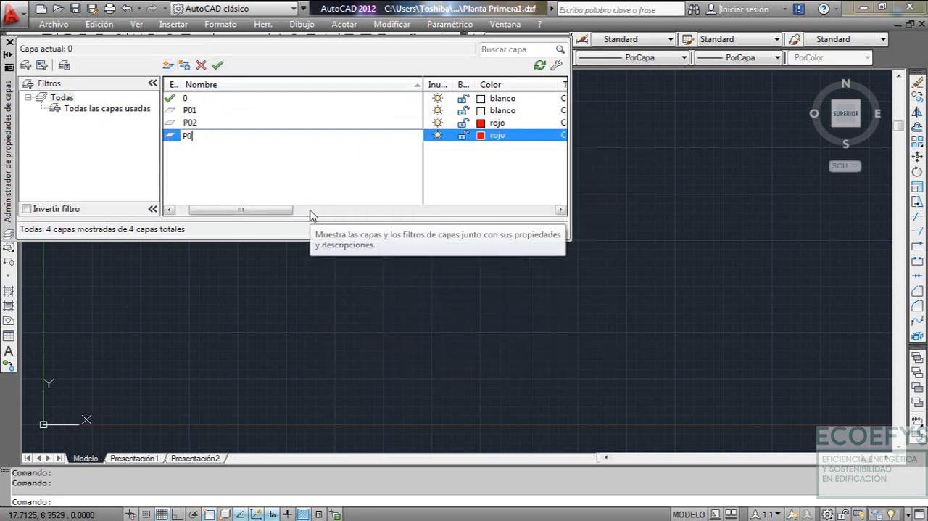
left_click(494, 136)
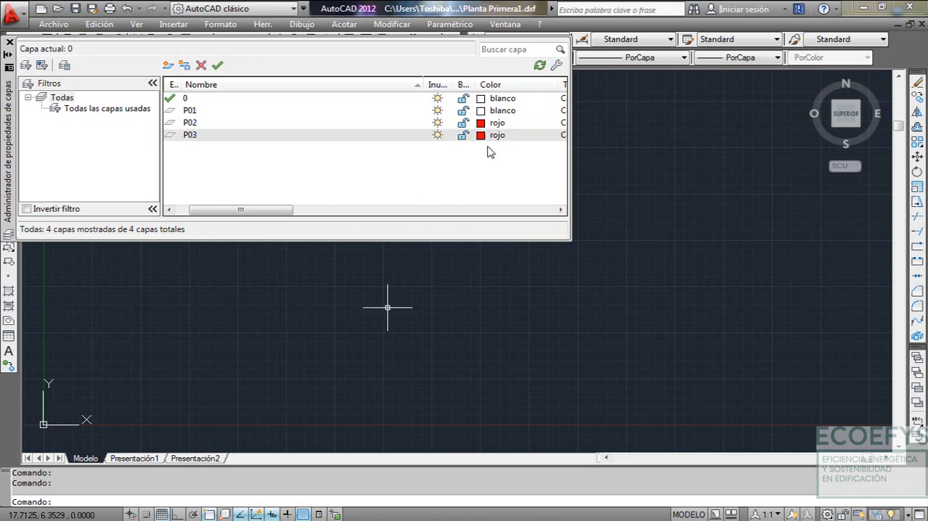
left_click(366, 284)
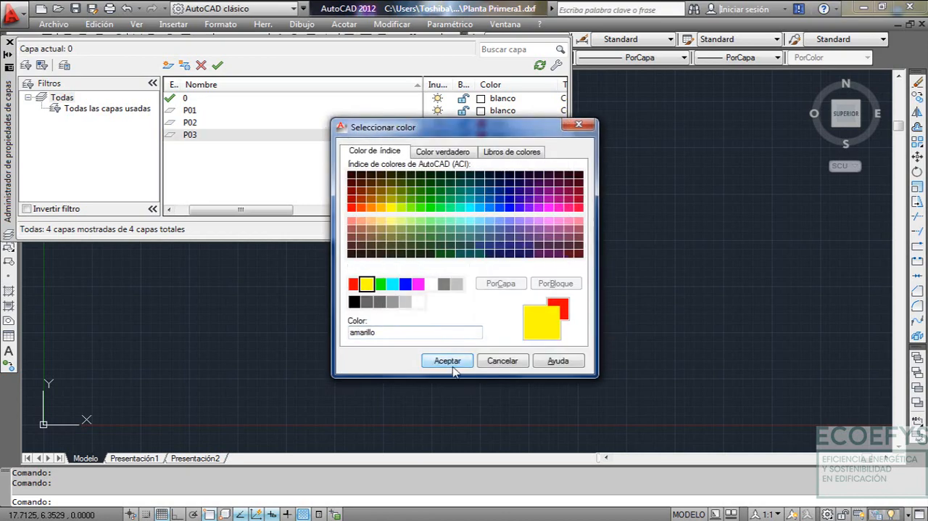
left_click(447, 361)
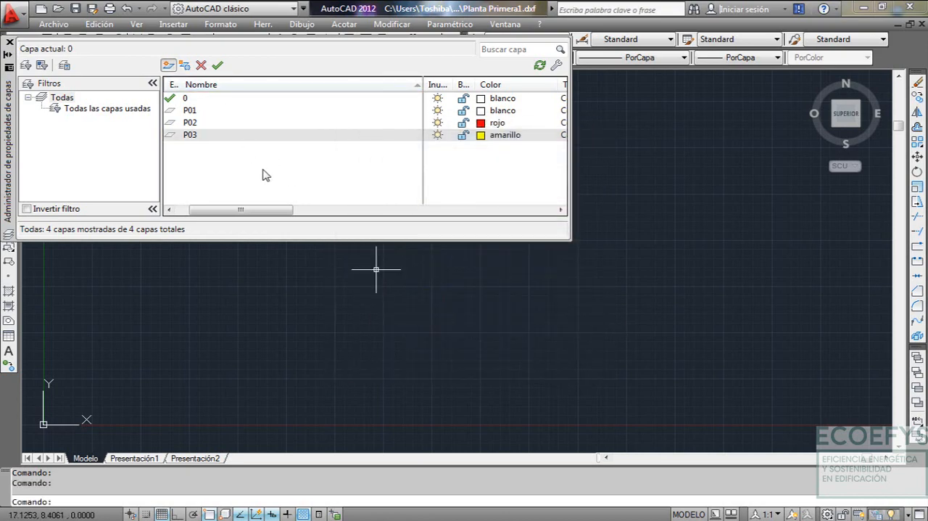
Create a new layer named P04 and set its color to green (verde)
key("alt+n")
type("P")
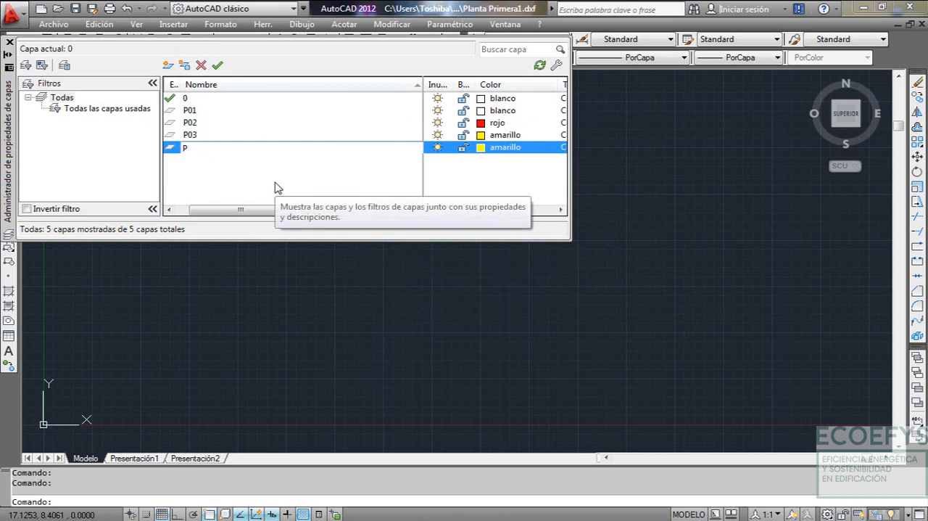
type("04")
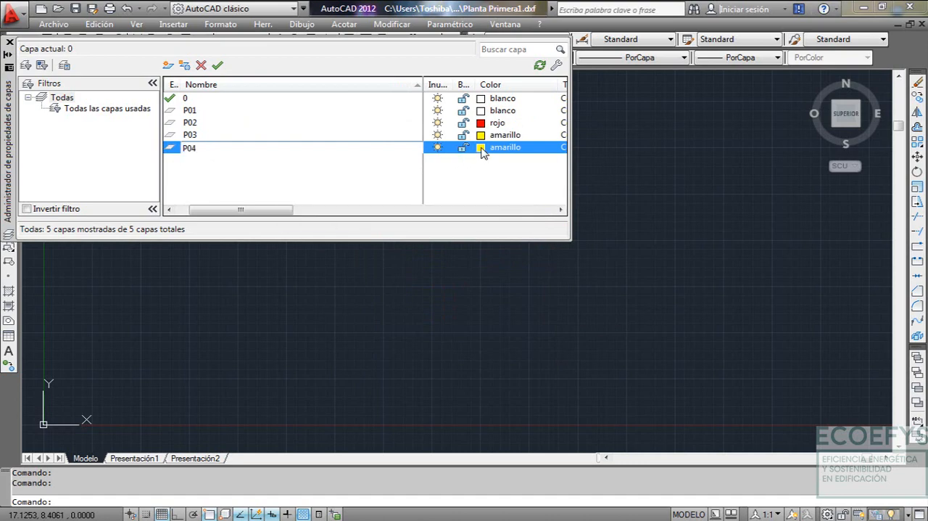
left_click(481, 148)
left_click(379, 283)
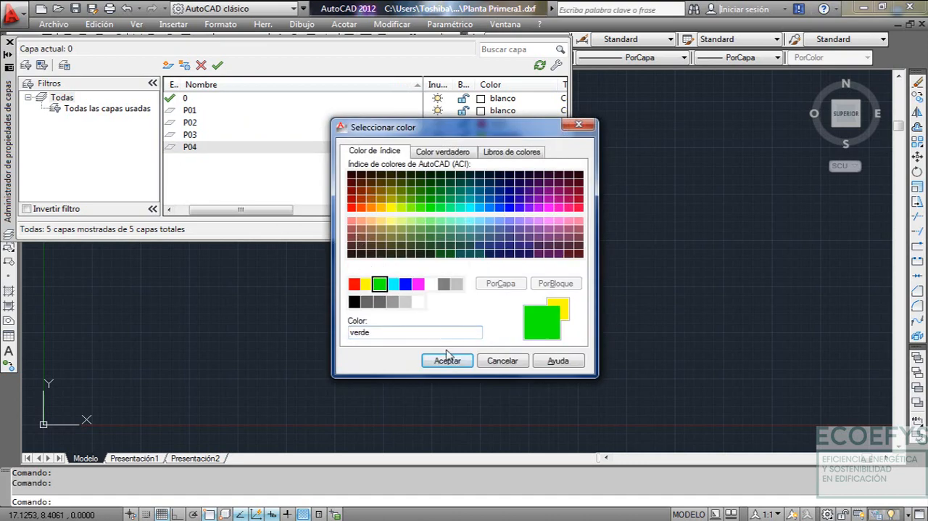
left_click(448, 360)
Create a new layer named P05 and set its color to cyan (cián)
left_click(168, 65)
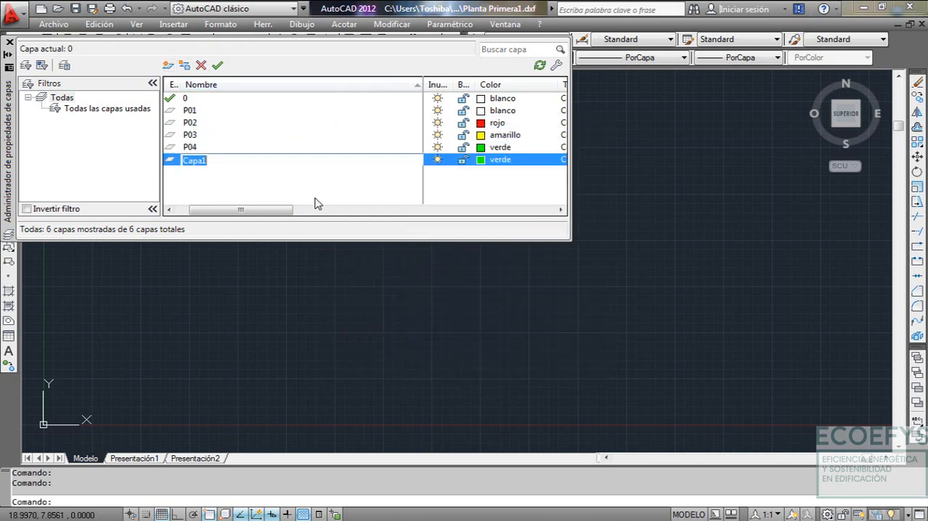
type("P05")
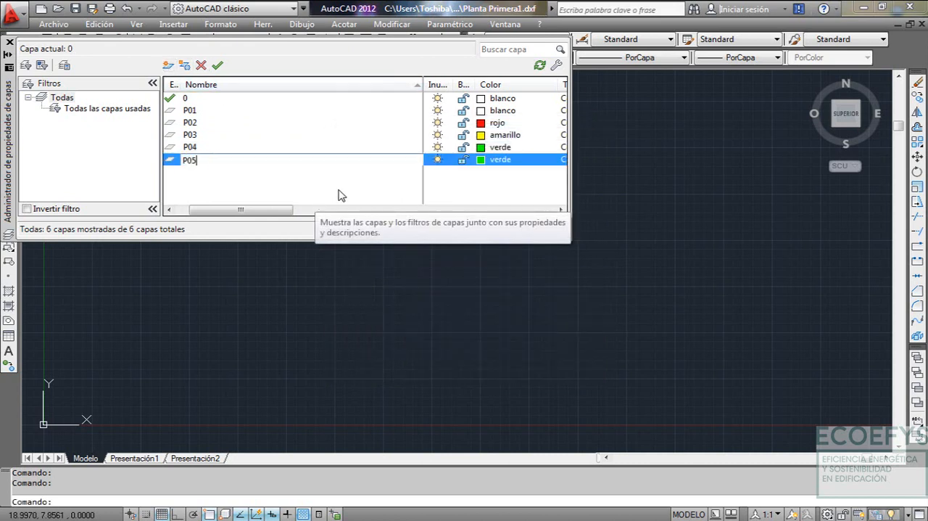
left_click(481, 160)
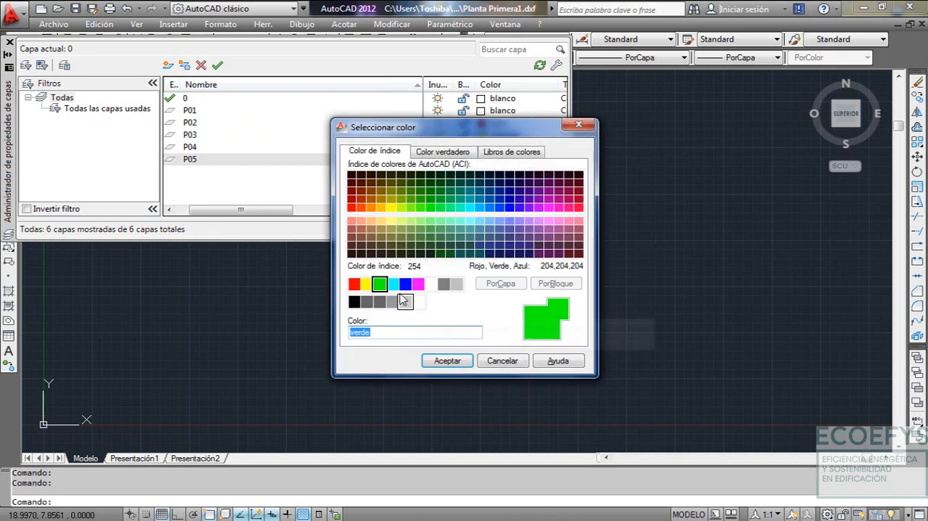
left_click(394, 285)
left_click(439, 361)
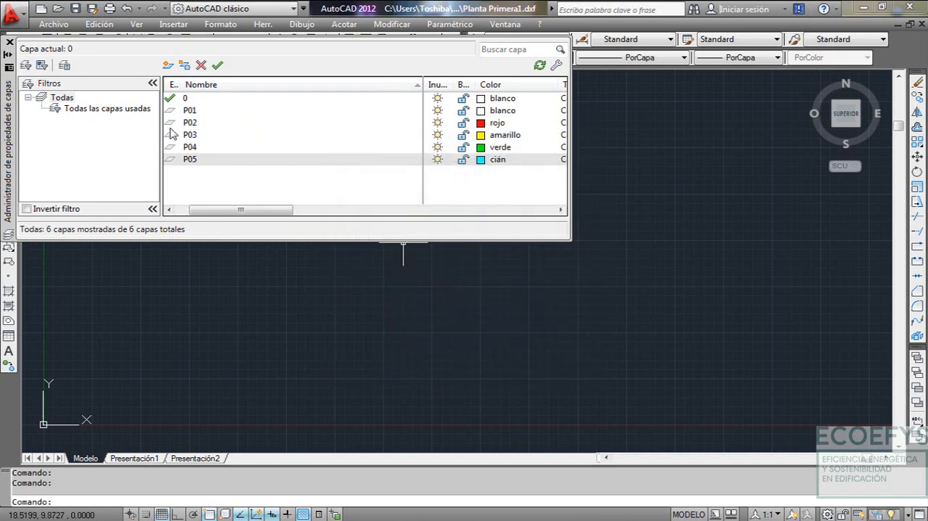
Create a new layer named P06 and set its color to blue (azul)
left_click(168, 66)
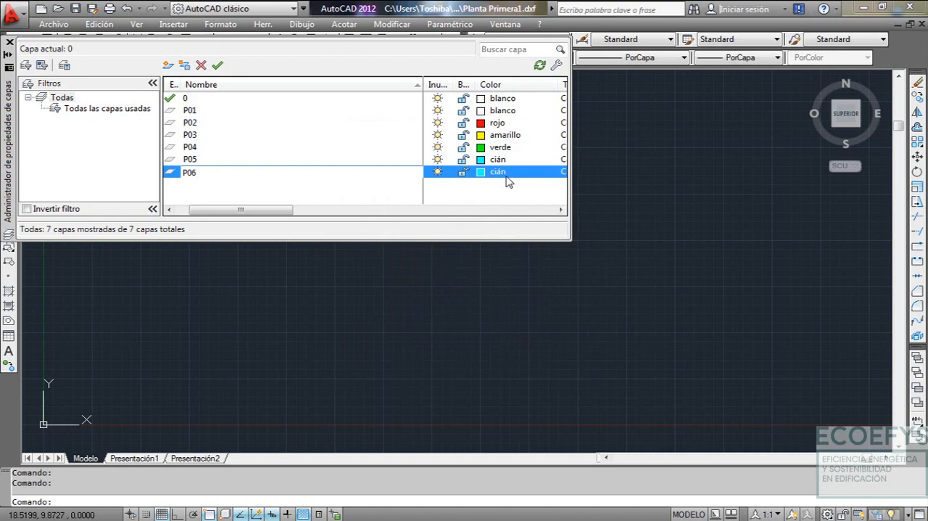
left_click(480, 172)
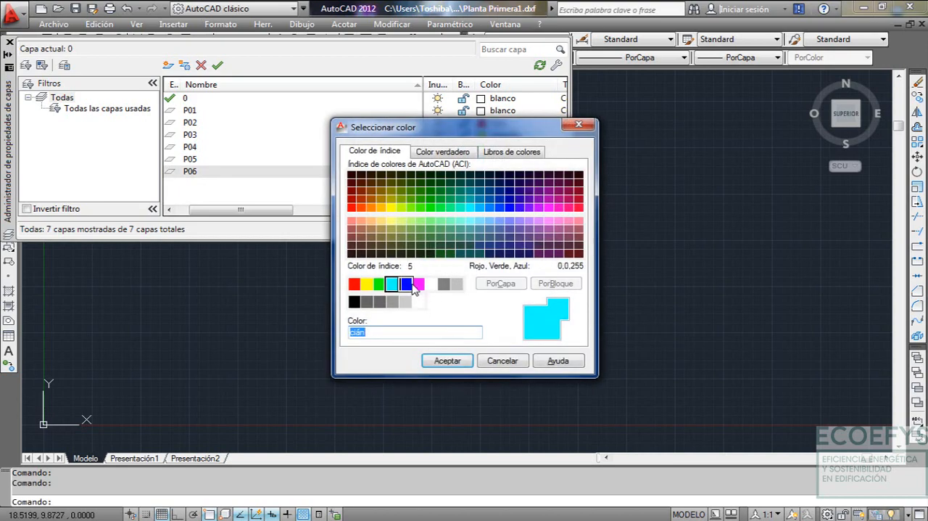
left_click(406, 284)
left_click(447, 361)
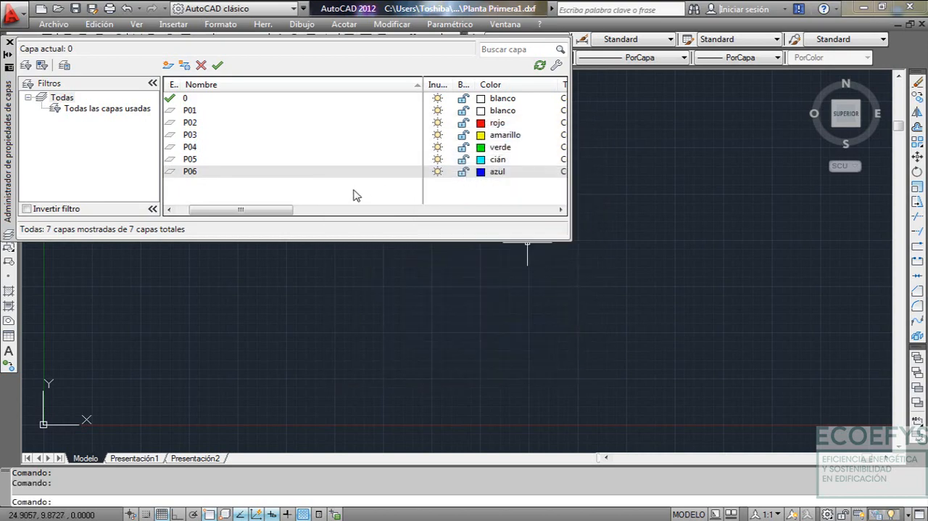
Load the ACAD_ISO02W100 (ISO trazo) linetype from acad.lin, keeping layer P06 on the Continuous linetype
left_click_drag(275, 209, 366, 222)
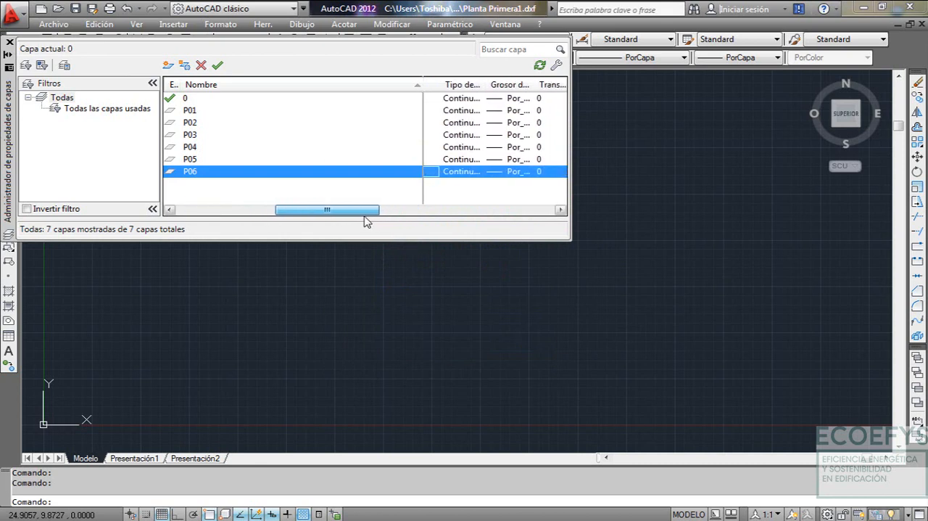
left_click(461, 172)
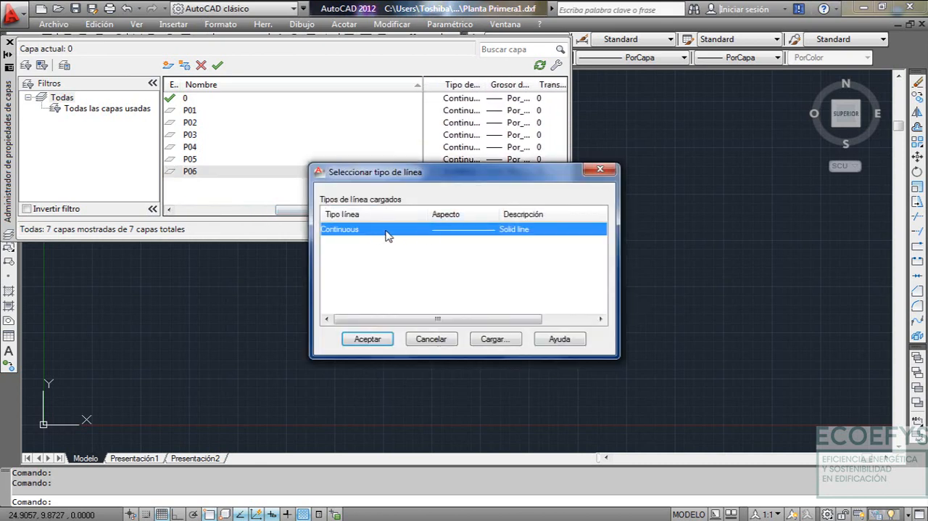
left_click(492, 341)
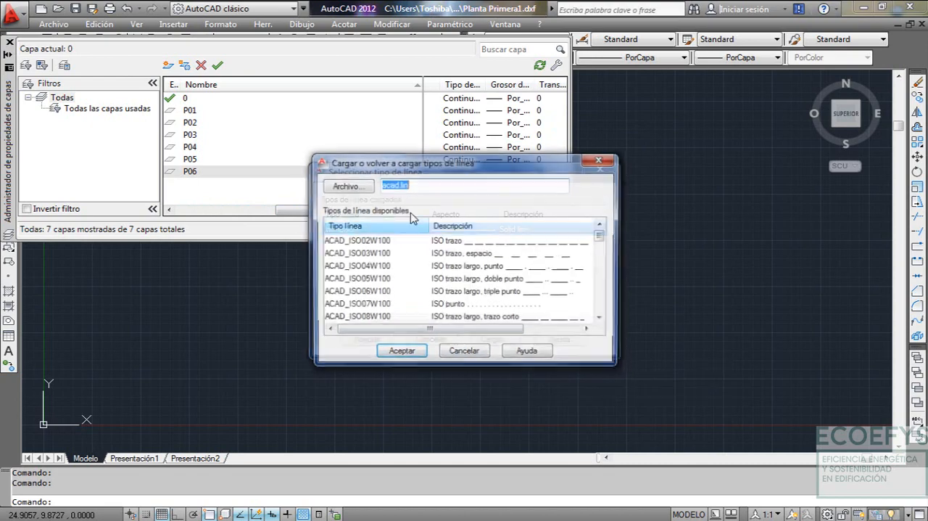
left_click(440, 242)
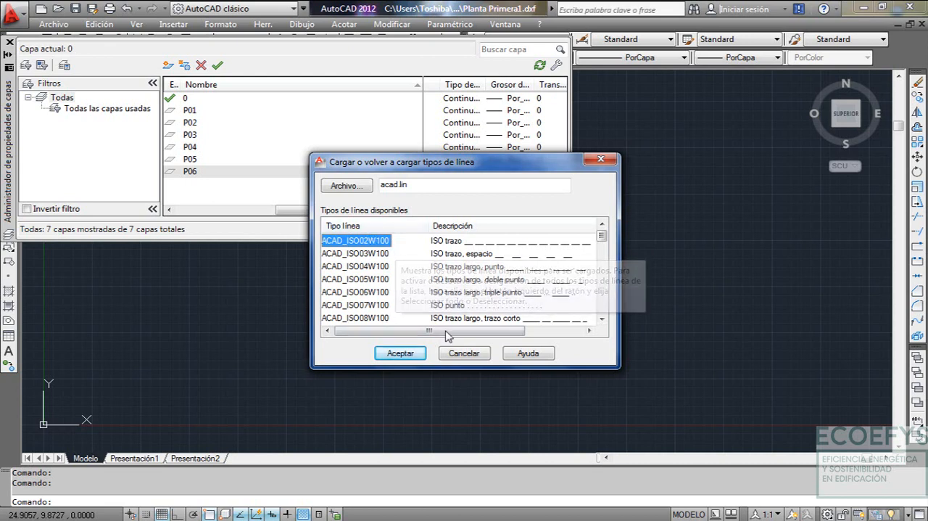
left_click(403, 354)
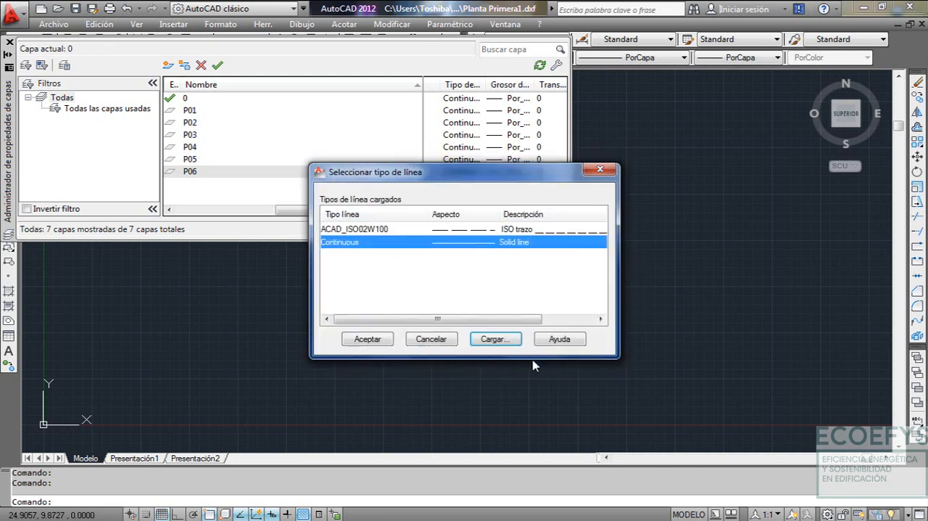
left_click(380, 345)
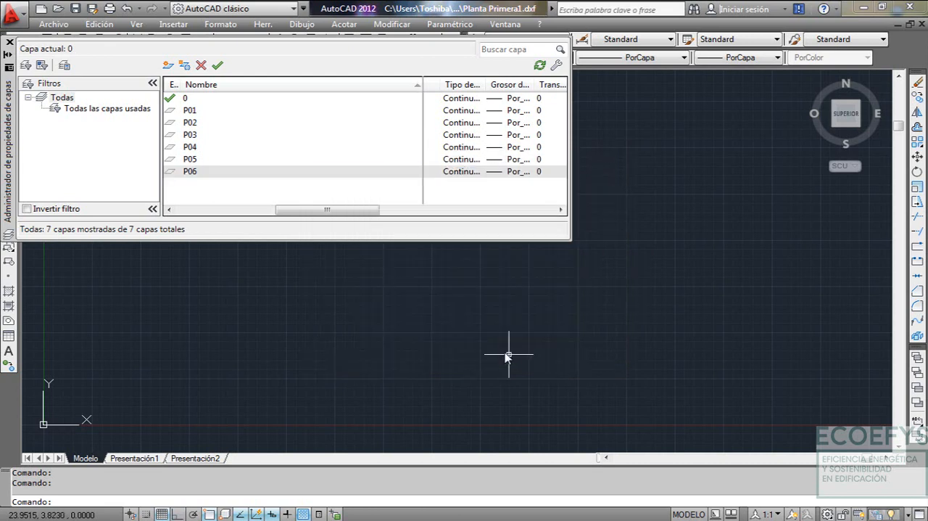
Make layer P01 the current layer and close the layer properties manager
left_click_drag(372, 213, 257, 217)
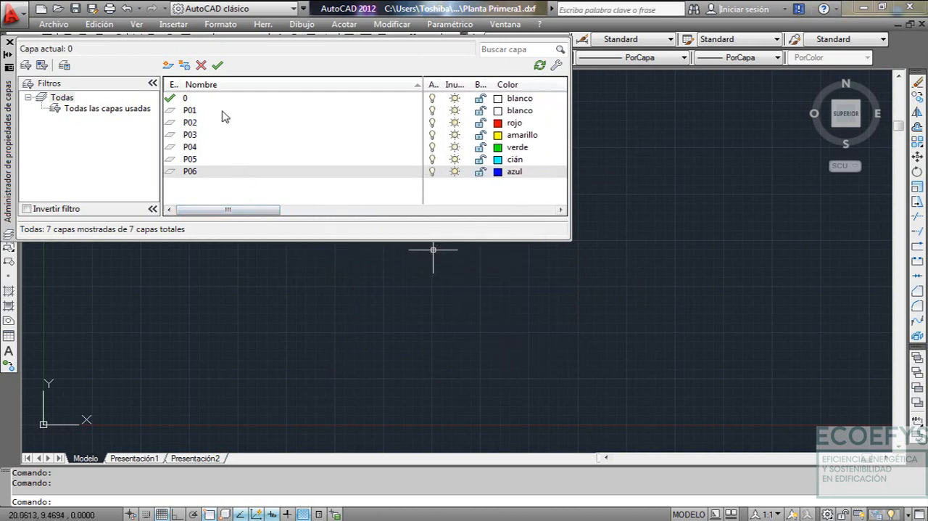
double_click(224, 112)
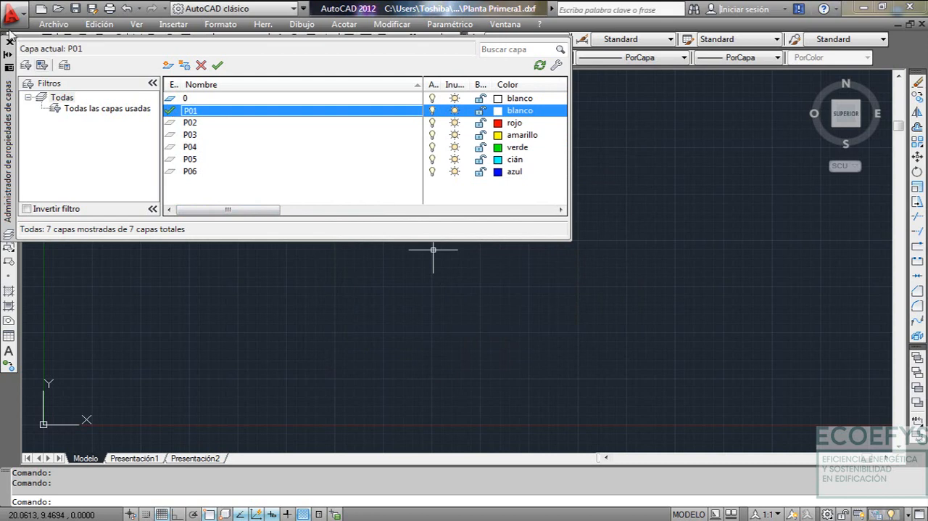
left_click(10, 41)
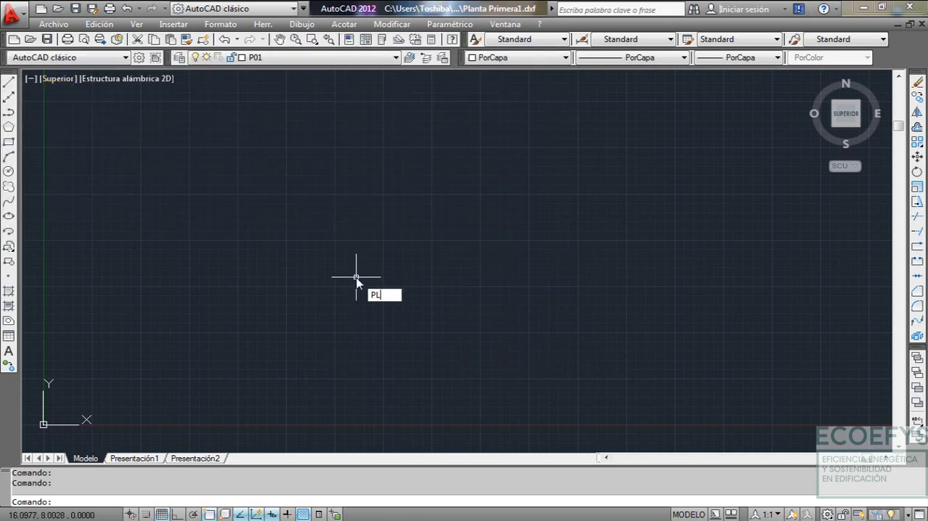
key("Escape")
Switch to Plantas.dwg and examine the dimensions of the lower rooms in the Planta Primera plan
left_click(504, 24)
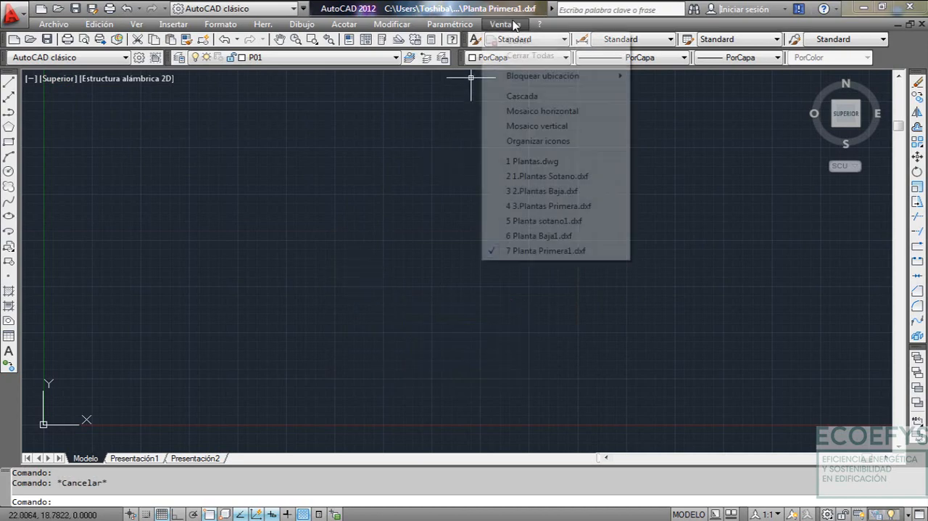
left_click(565, 166)
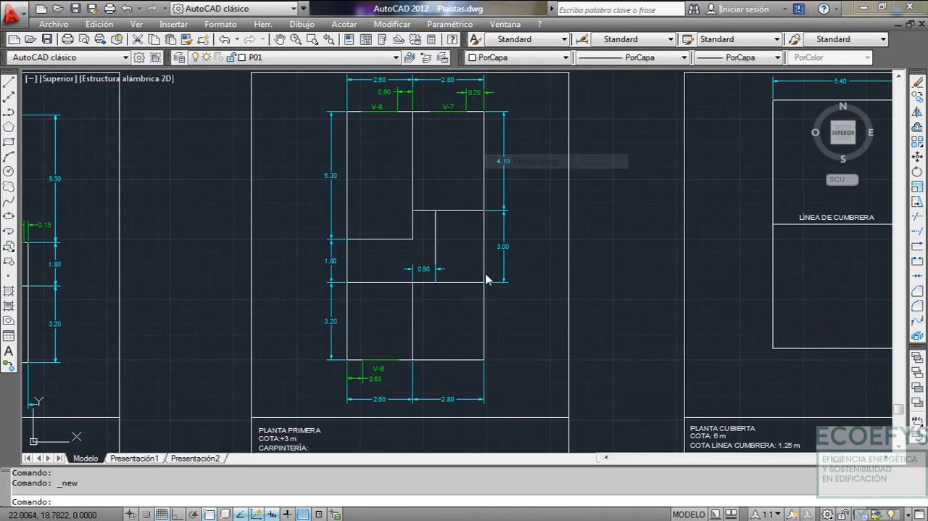
scroll(503, 341, "down", 2)
middle_click_drag(576, 321, 517, 300)
scroll(455, 318, "up", 2)
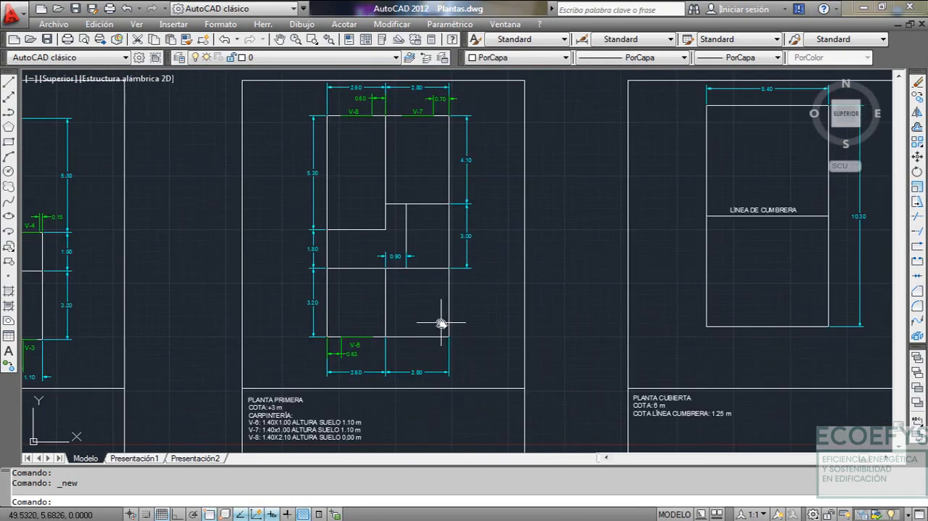
middle_click_drag(441, 321, 458, 312)
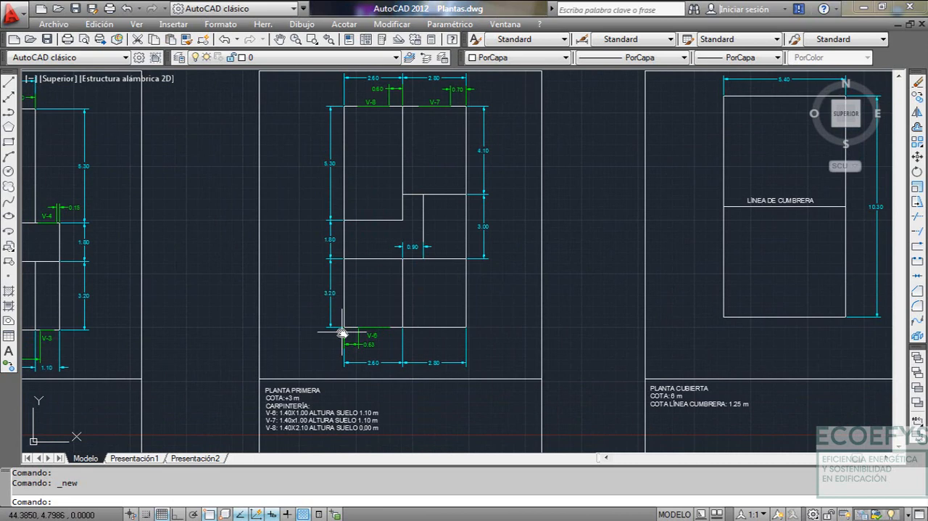
scroll(346, 333, "up", 3)
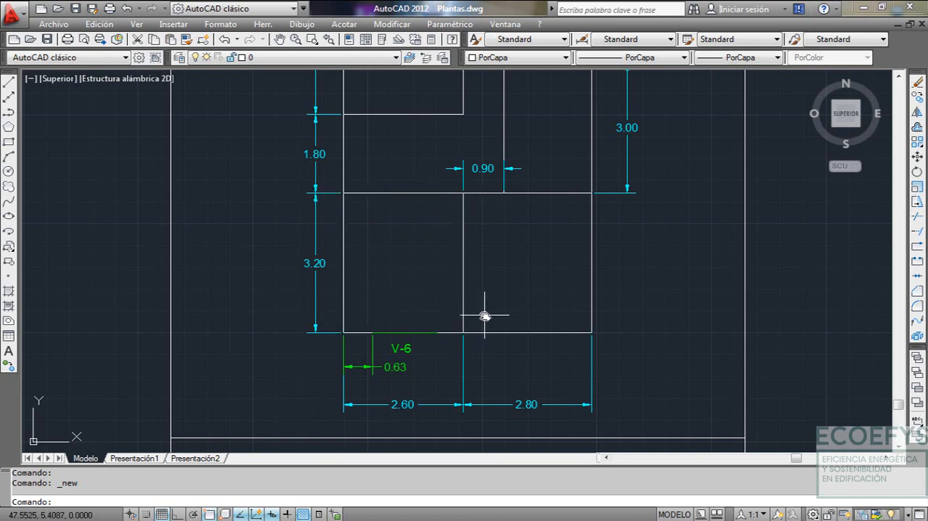
Return to Planta Primera1.dxf and, with Ortho on, draw a horizontal polyline 2.6 m long to the right in the empty drawing
left_click(504, 25)
left_click(518, 253)
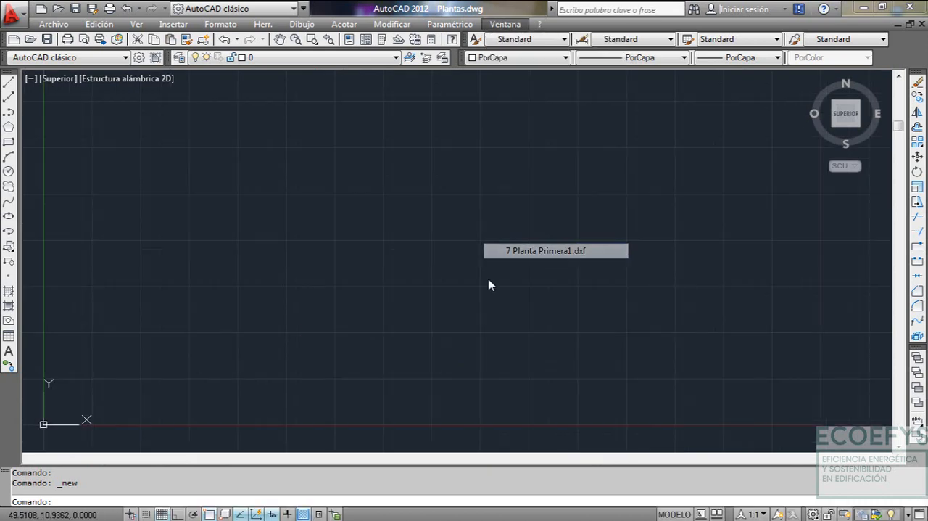
type("PL")
key("Return")
left_click(354, 290)
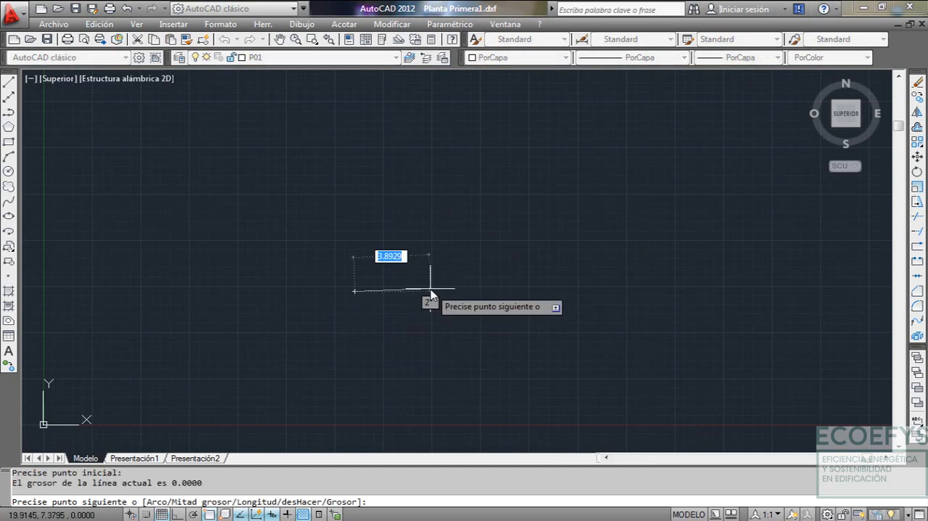
key("F8")
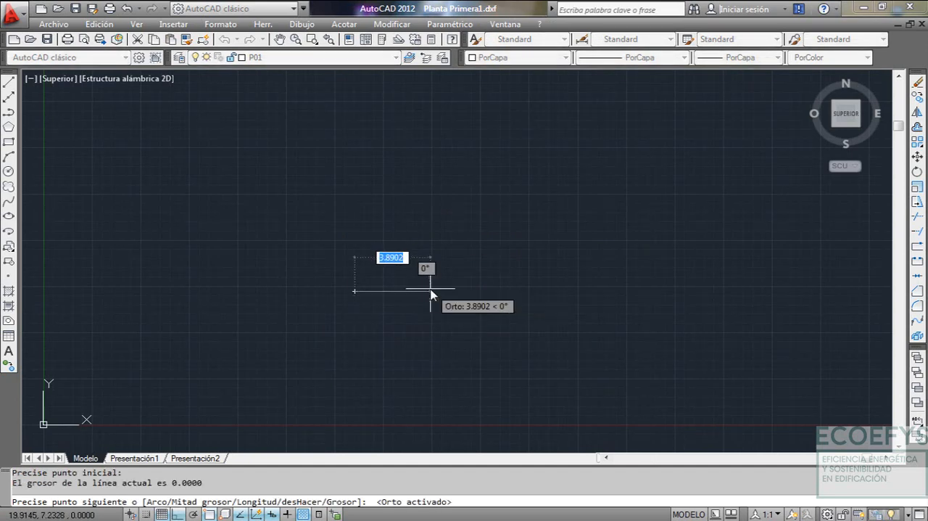
type("2")
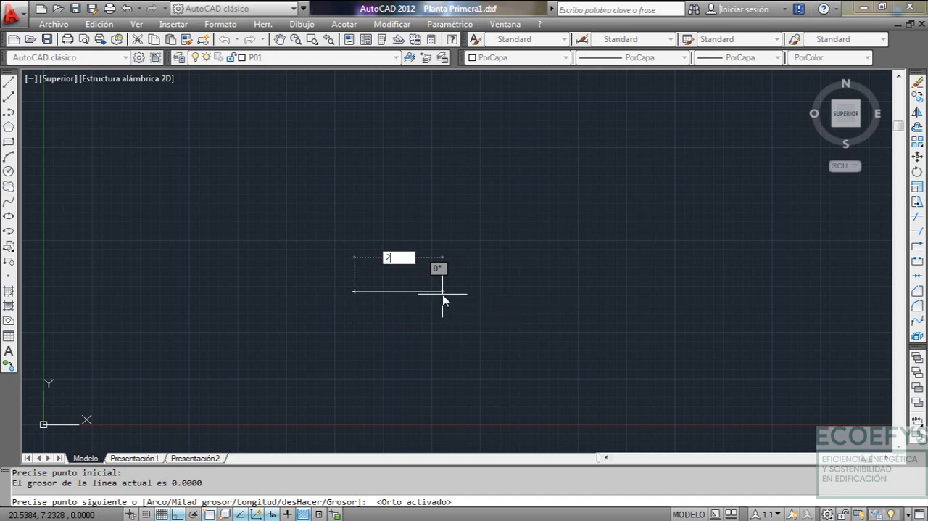
type(".6")
key("Return")
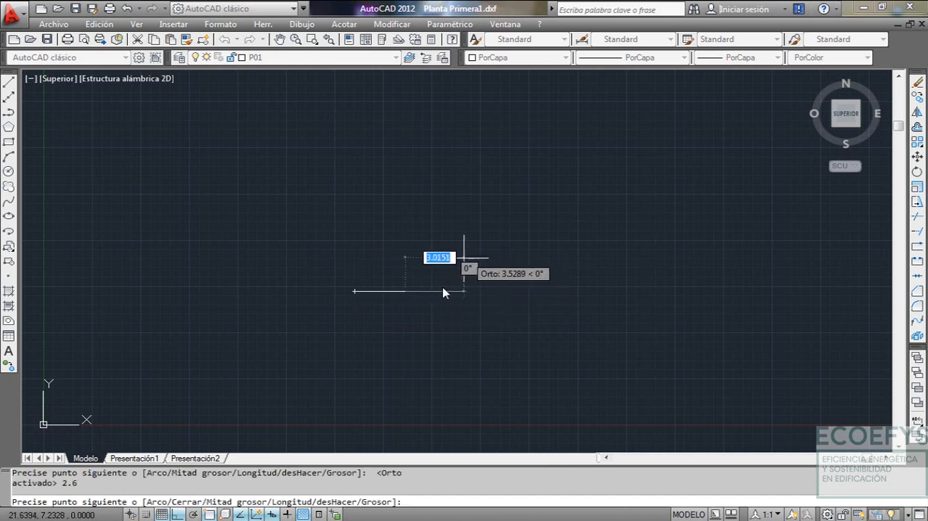
key("Escape")
Draw a vertical polyline 3.2 m long upward from the left end of the horizontal line
key("Return")
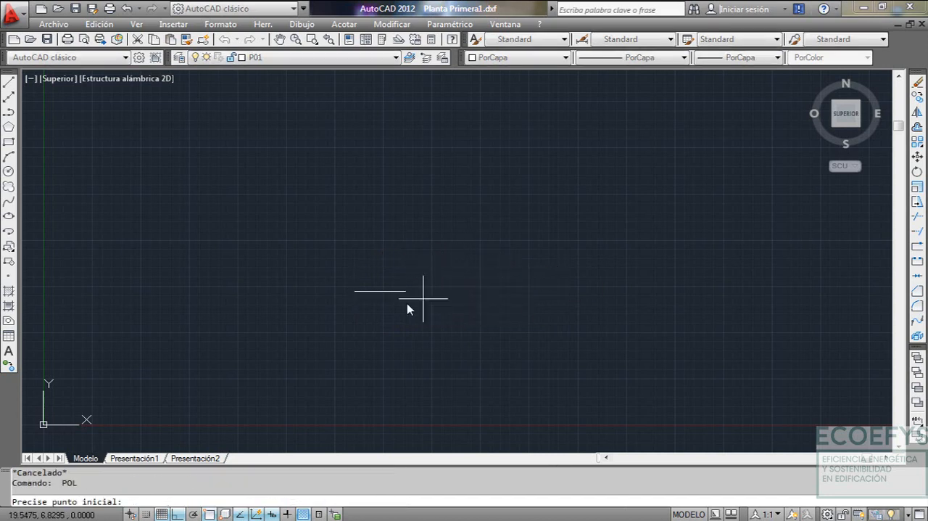
left_click(356, 295)
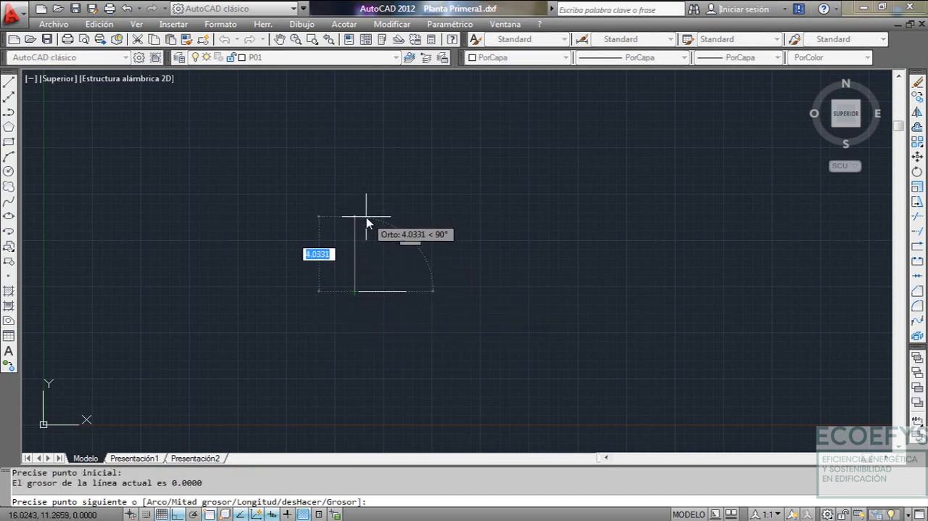
type("3.2")
key("Return")
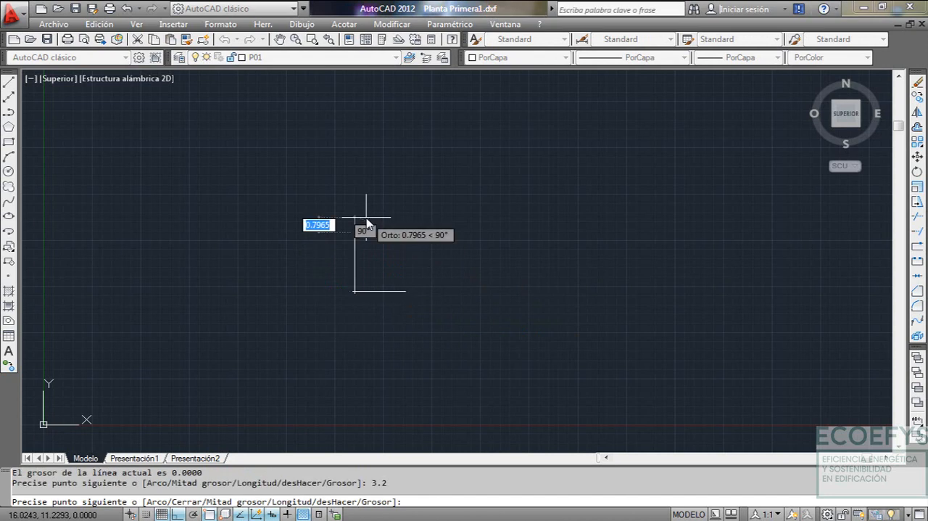
key("Escape")
Set the dashed ACAD...2W100 linetype and draw a polyline from the vertical line's upper end 2.6 m right, then down to close the P01 rectangle
left_click(638, 57)
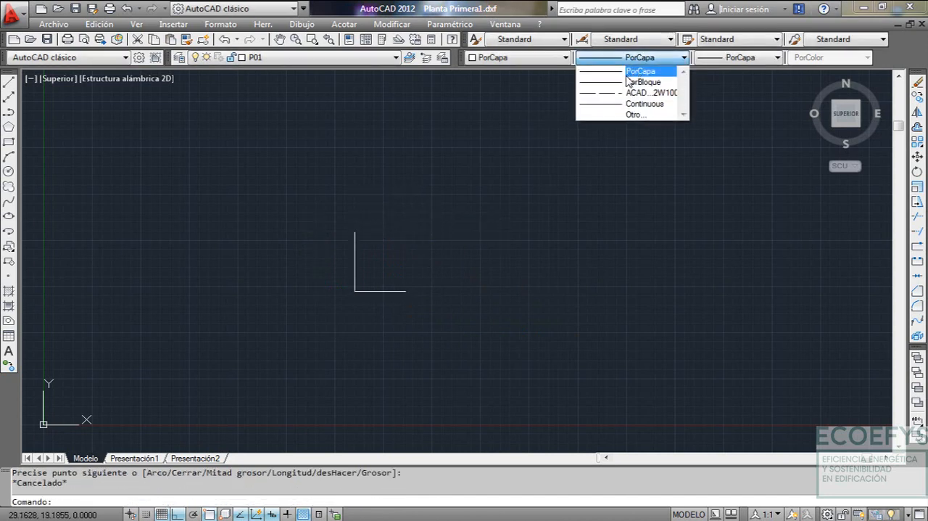
left_click(637, 90)
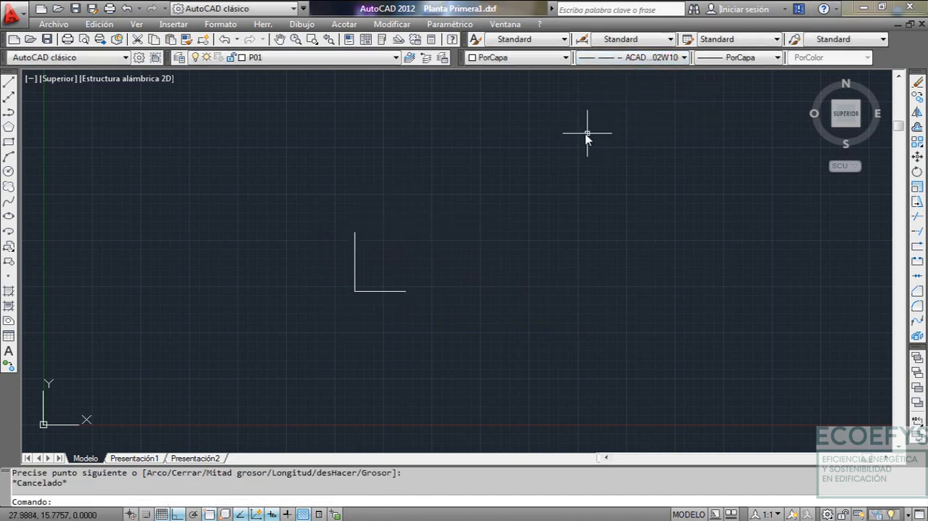
type("PL")
key("Return")
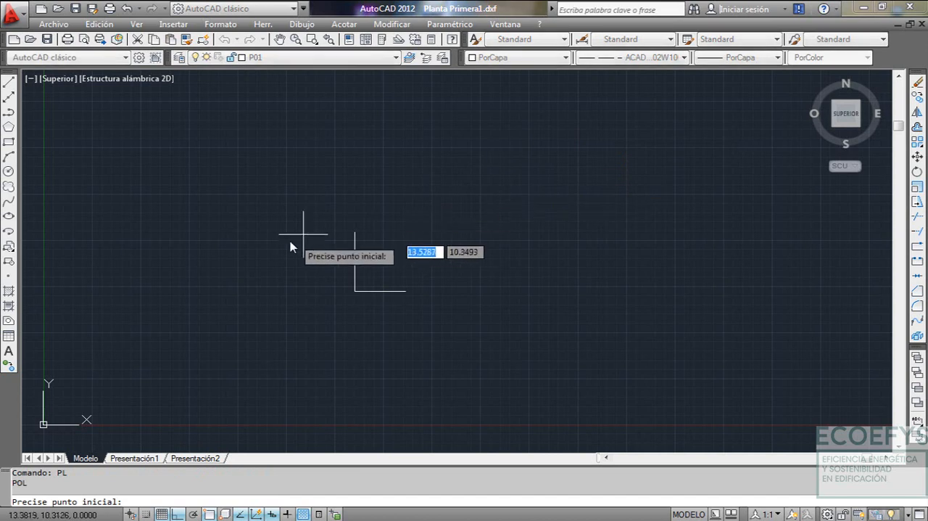
left_click(355, 233)
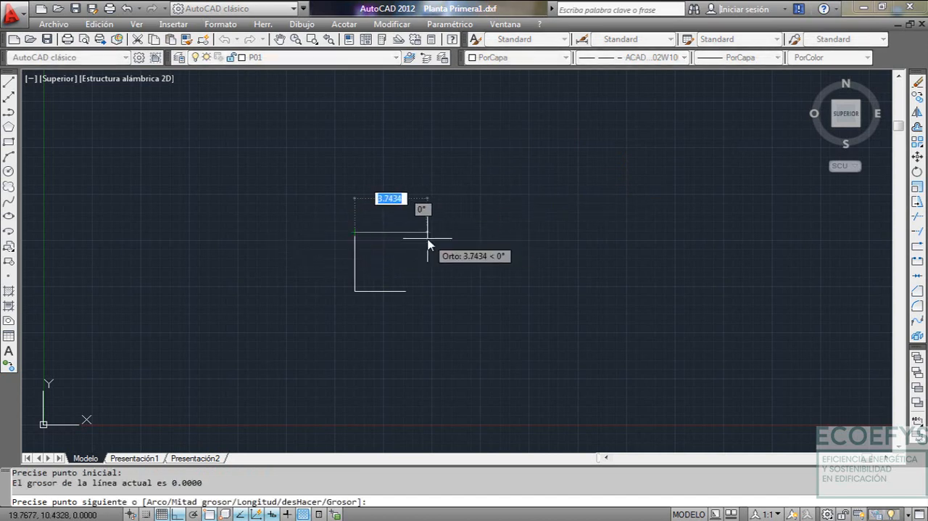
type("2.6")
key("Return")
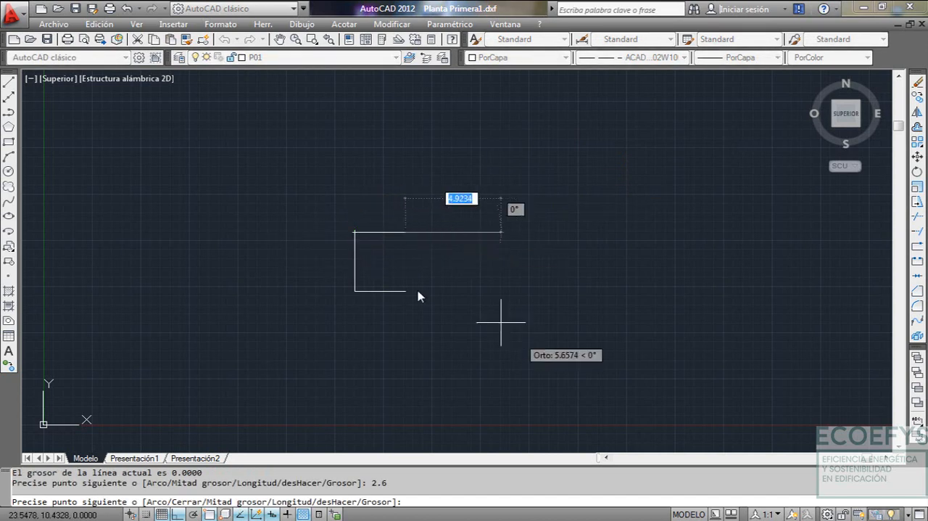
key("Escape")
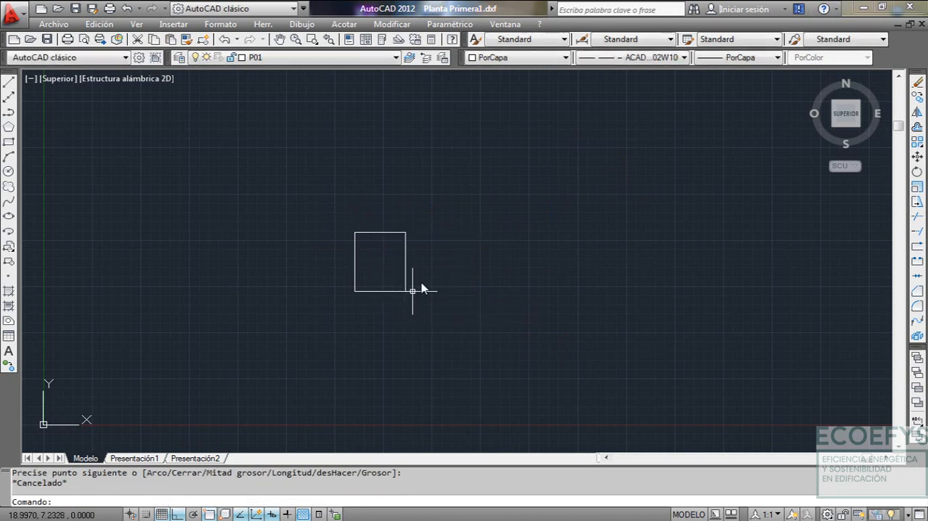
Make layer P02 current and draw a dashed-linetype polyline up the P01 rectangle's right edge from its lower corner, then 2.8 m to the right
middle_click_drag(405, 265, 383, 271)
scroll(381, 270, "up", 2)
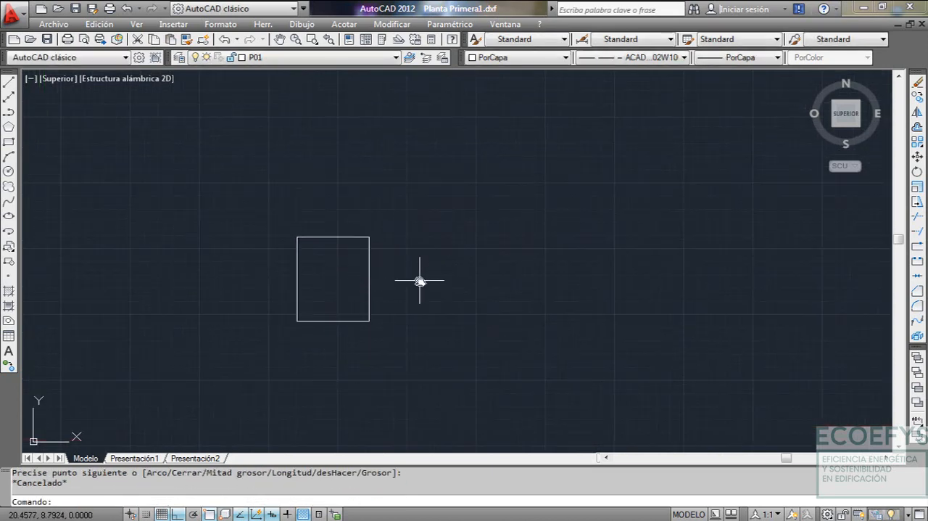
left_click(376, 61)
left_click(261, 92)
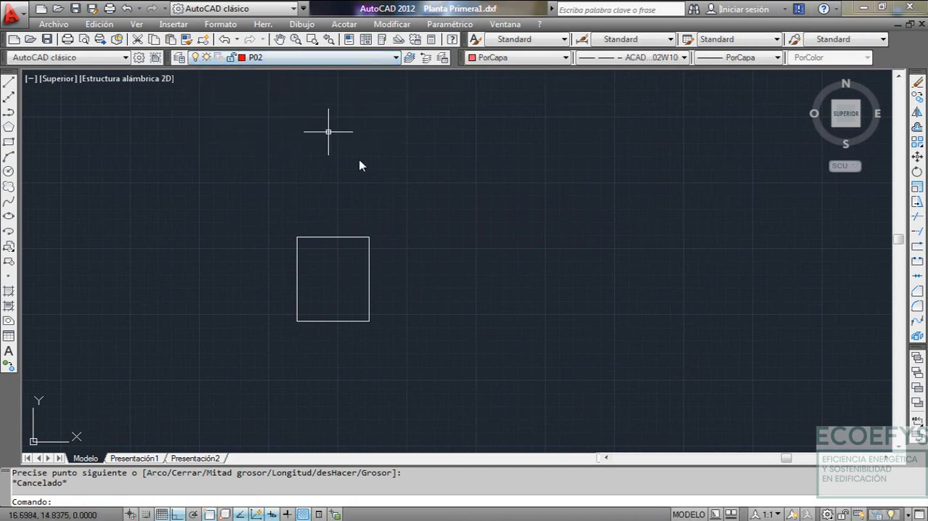
type("PL")
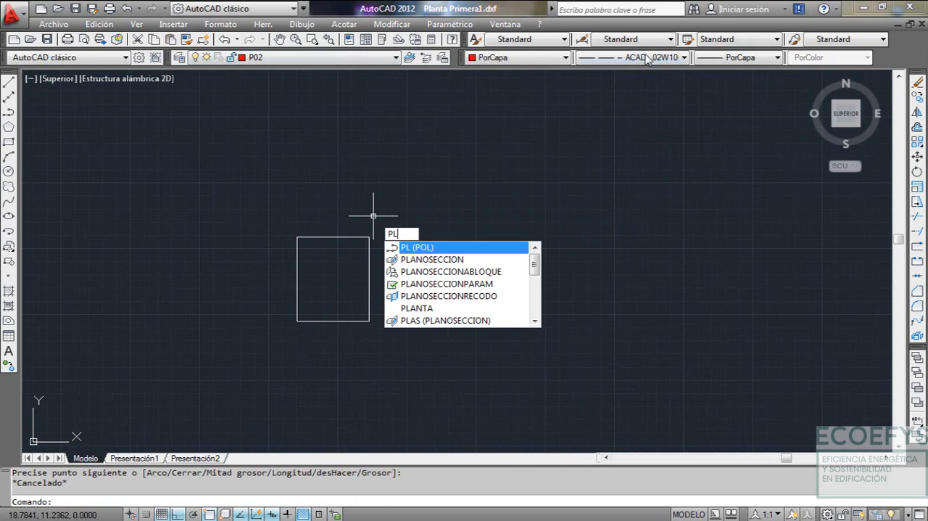
key("Return")
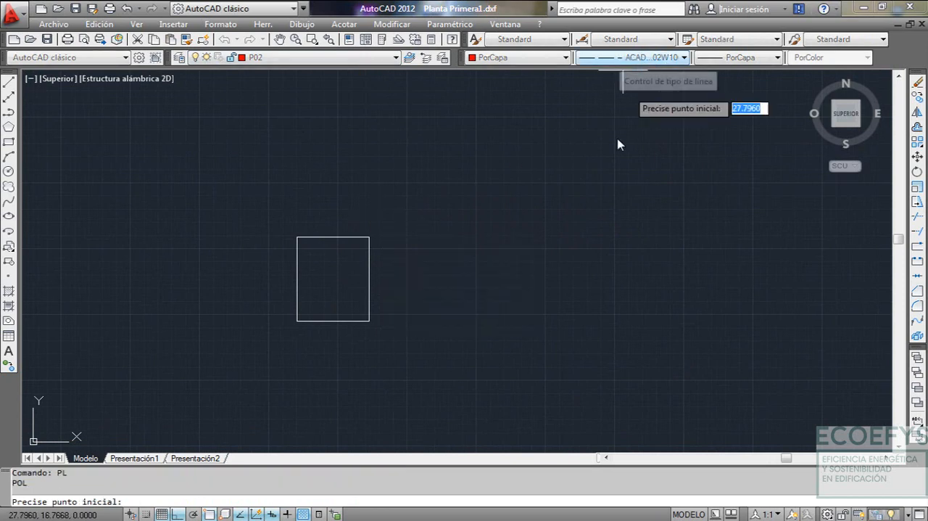
left_click(370, 320)
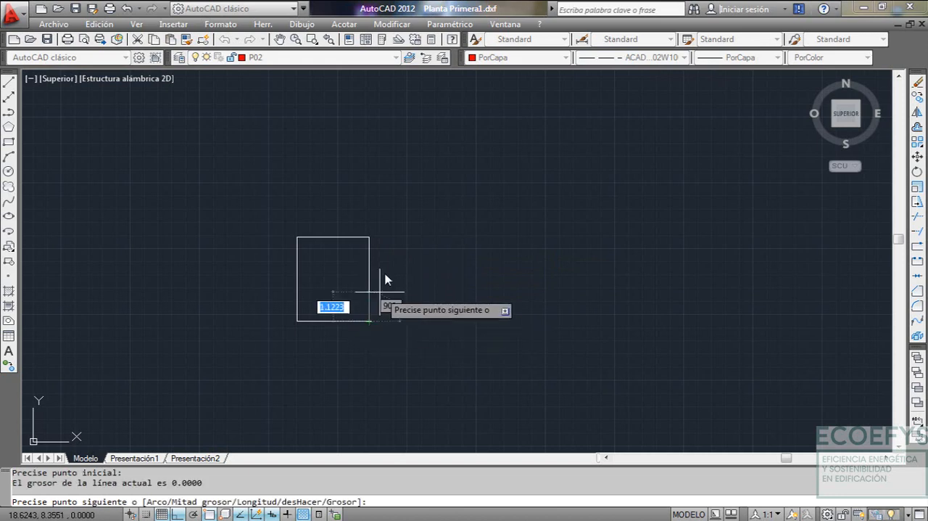
left_click(373, 237)
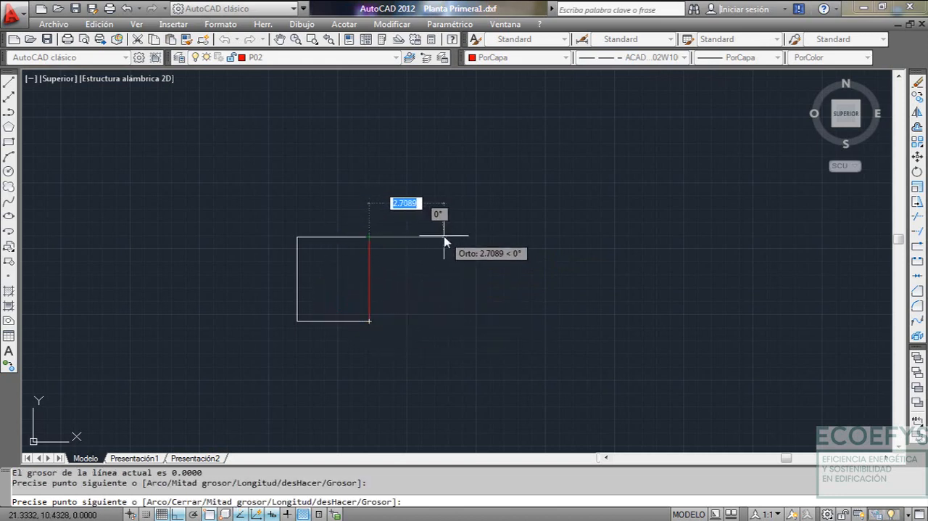
type("2.8")
key("Return")
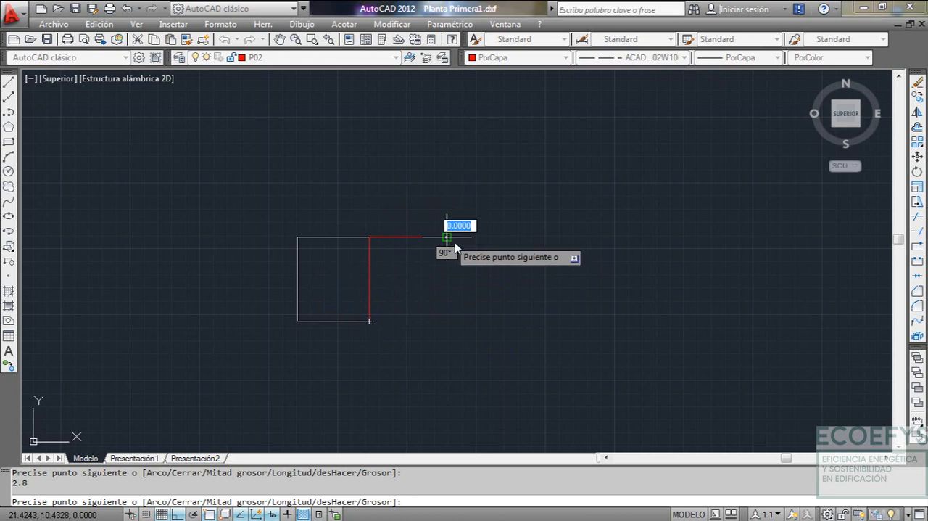
key("Escape")
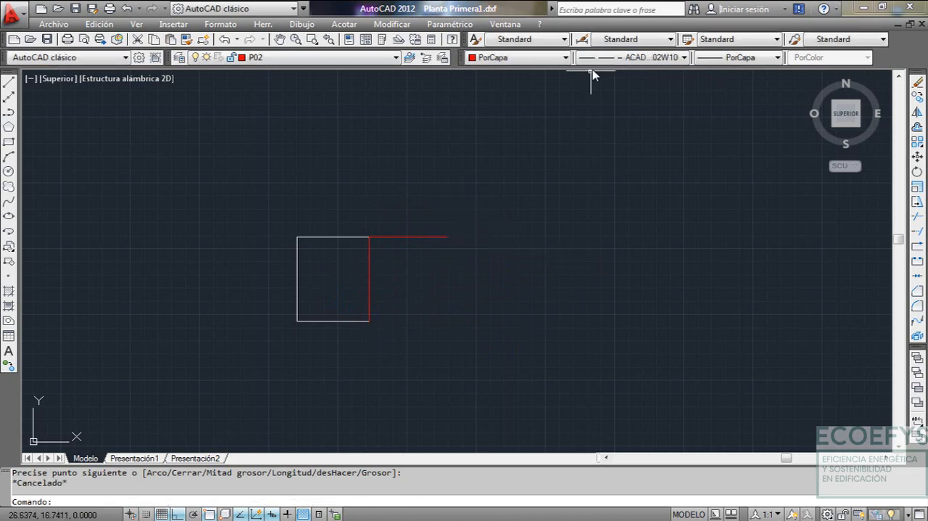
Set the linetype to PorCapa and close the P02 space with a polyline 3.2 m down and back to P01's lower-right corner
left_click(613, 62)
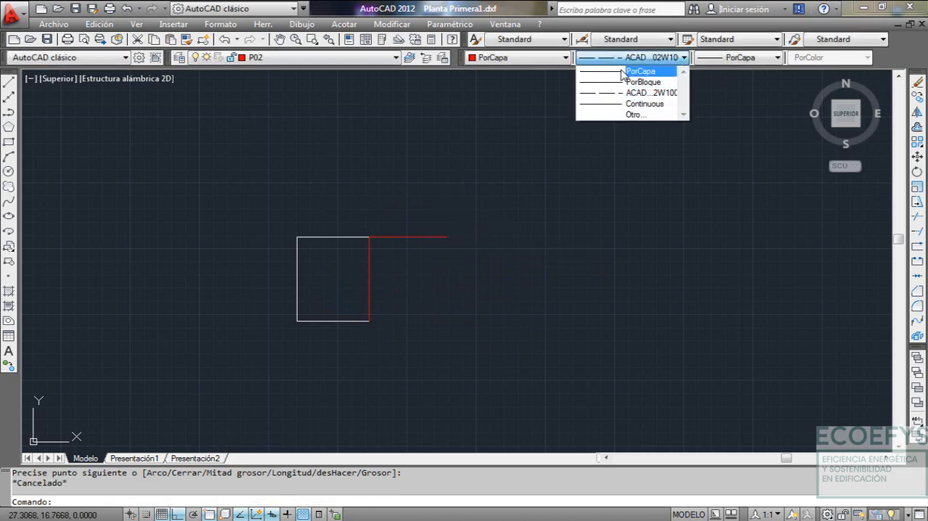
left_click(609, 71)
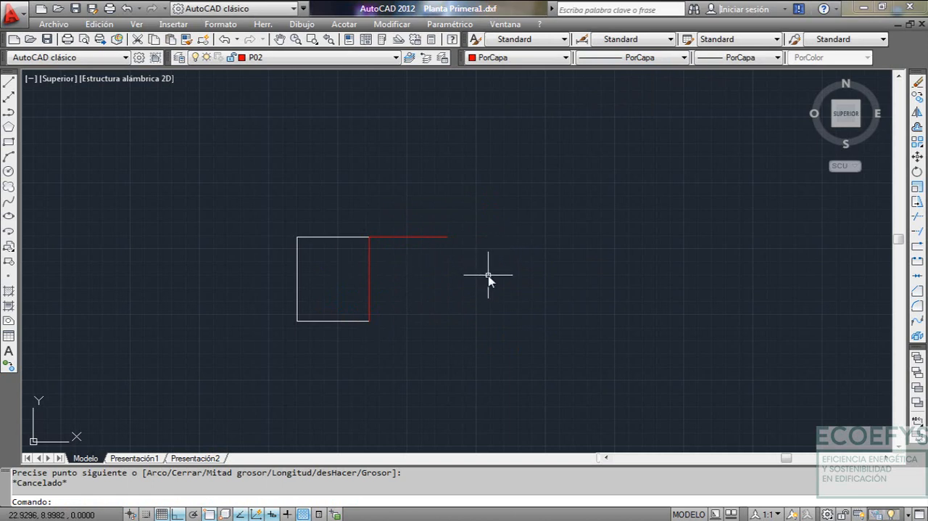
key("Return")
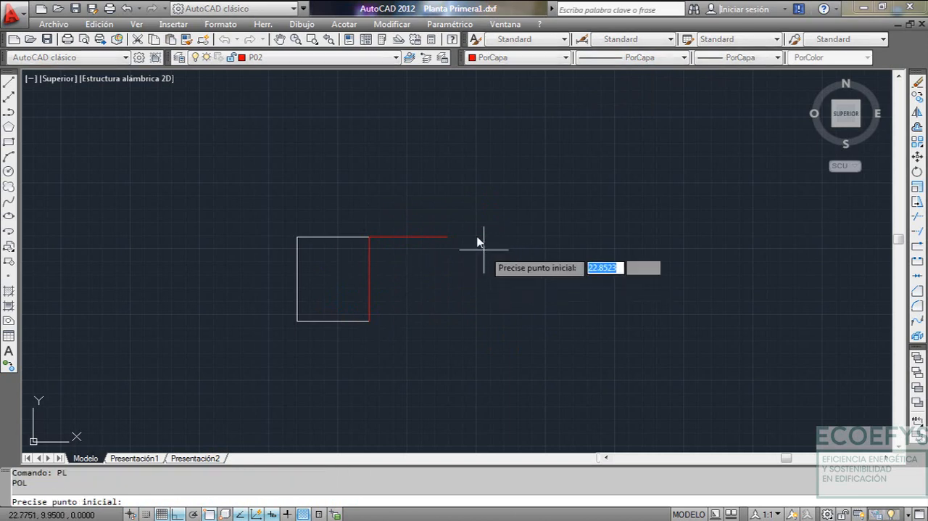
left_click(448, 240)
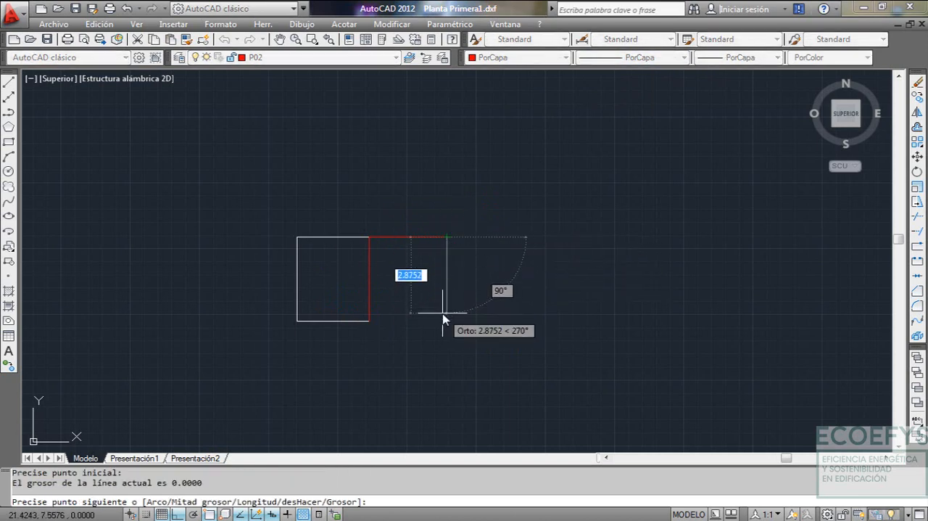
type("3.2")
key("Return")
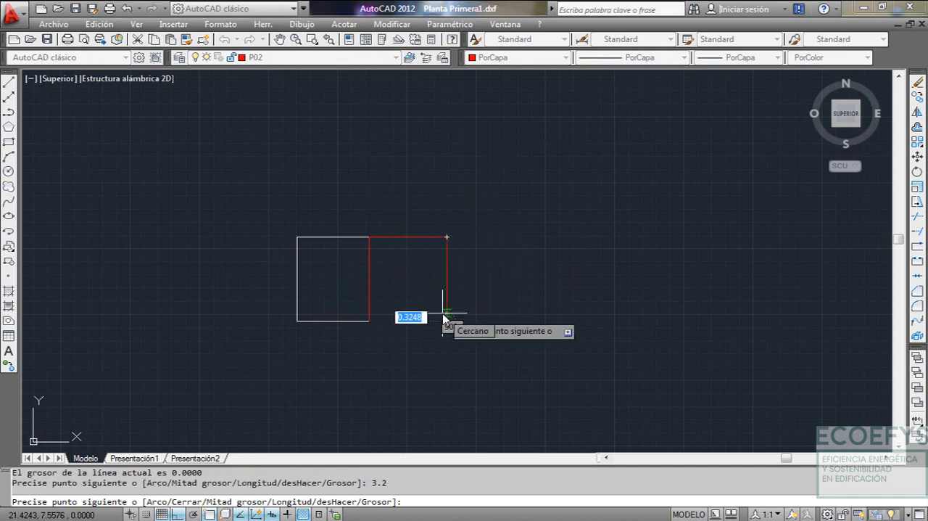
left_click(370, 320)
key("Escape")
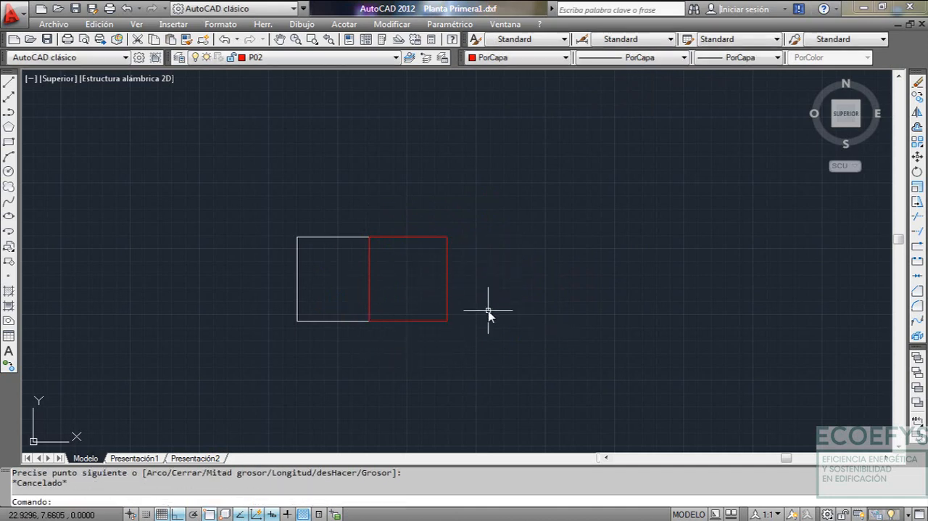
Make layer P03 current and draw a vertical polyline 1.8 m upward from the upper-left corner of the P01 rectangle
middle_click_drag(466, 249, 503, 264)
left_click(392, 57)
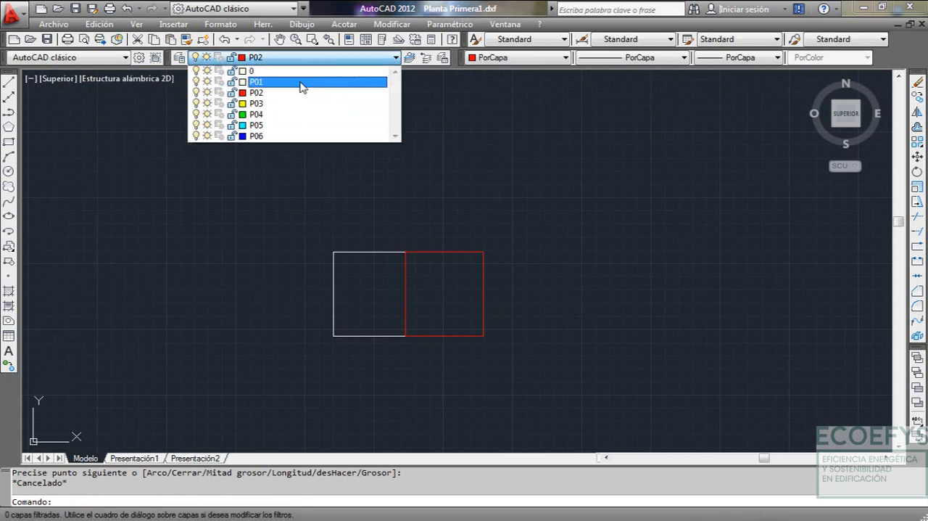
left_click(307, 101)
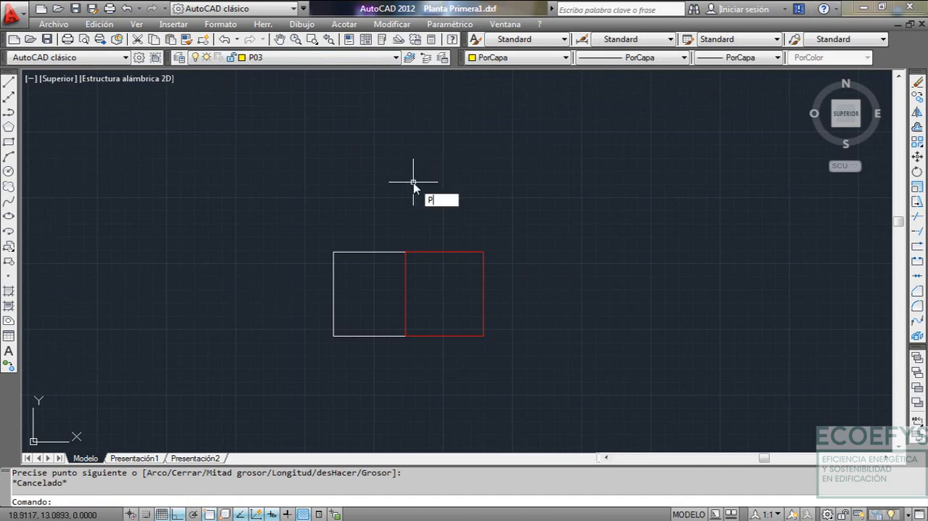
key("Return")
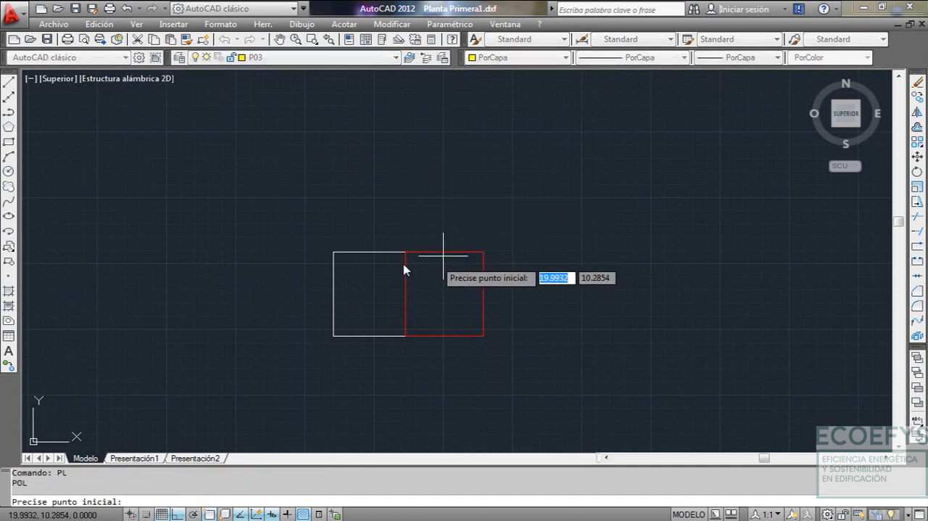
left_click(333, 252)
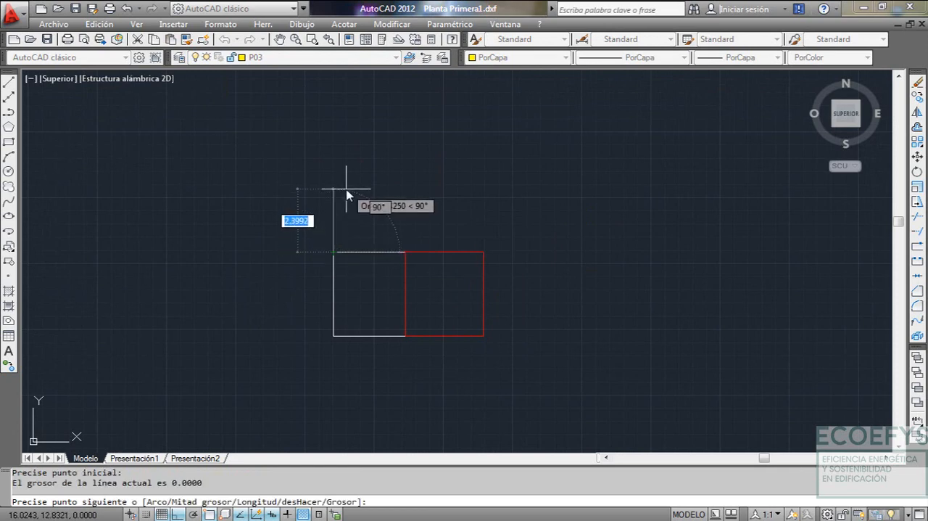
type("1.8")
key("Return")
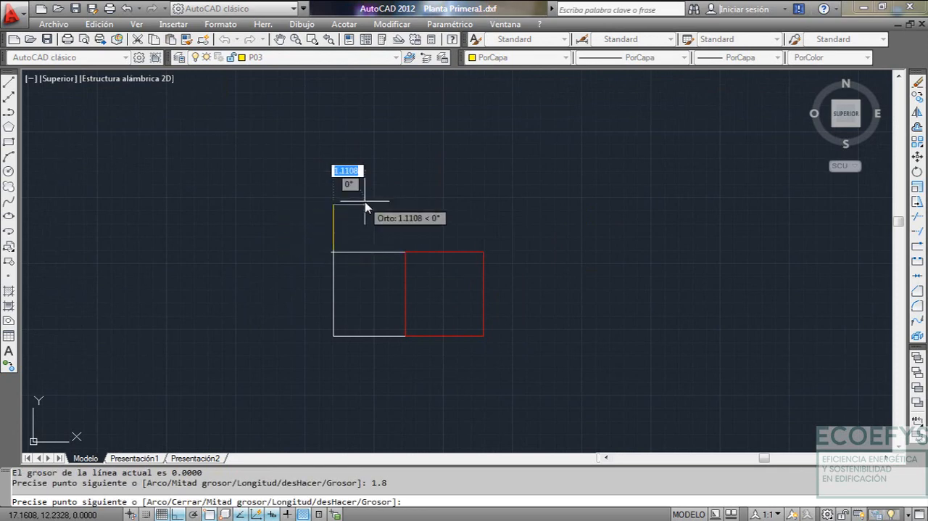
key("Escape")
Set the dashed ACAD...2W100 linetype and start a polyline along P01's top edge from its left corner, continuing 0.9 m past its right corner
left_click(622, 58)
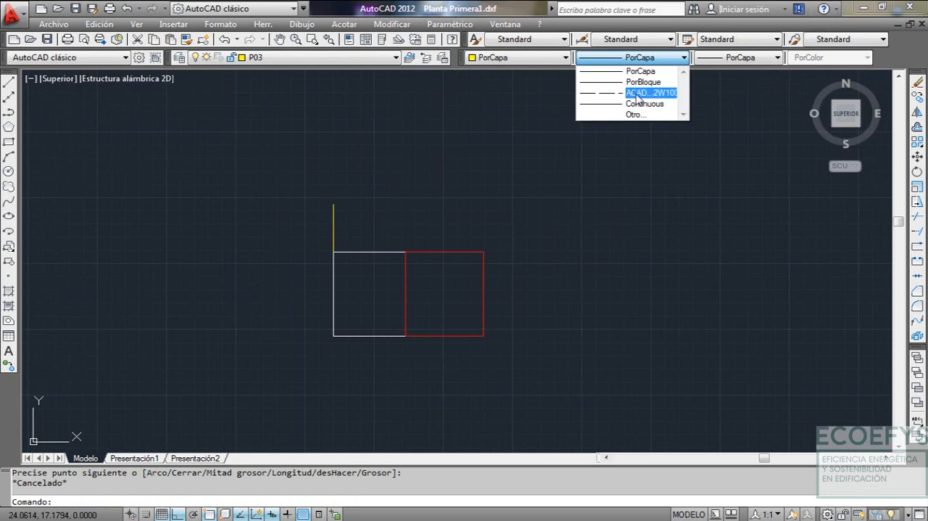
left_click(622, 90)
type("P")
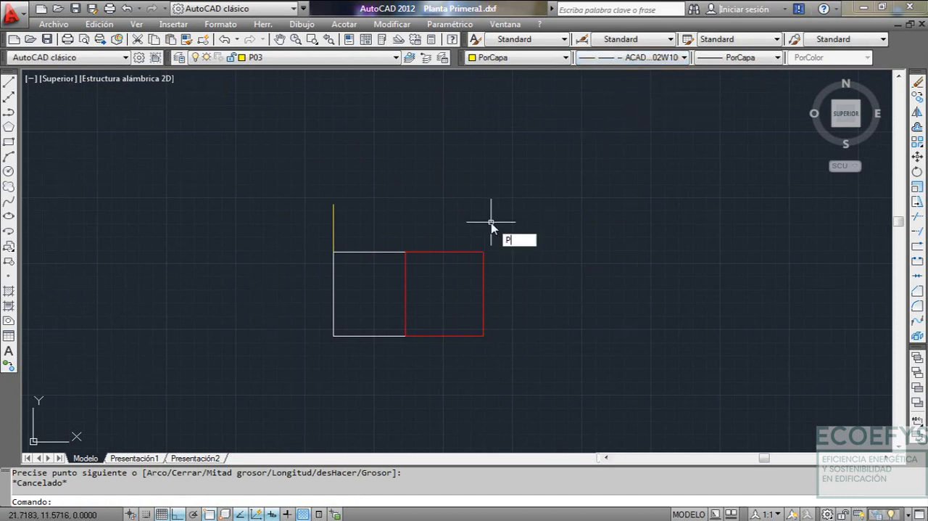
type("L")
key("Return")
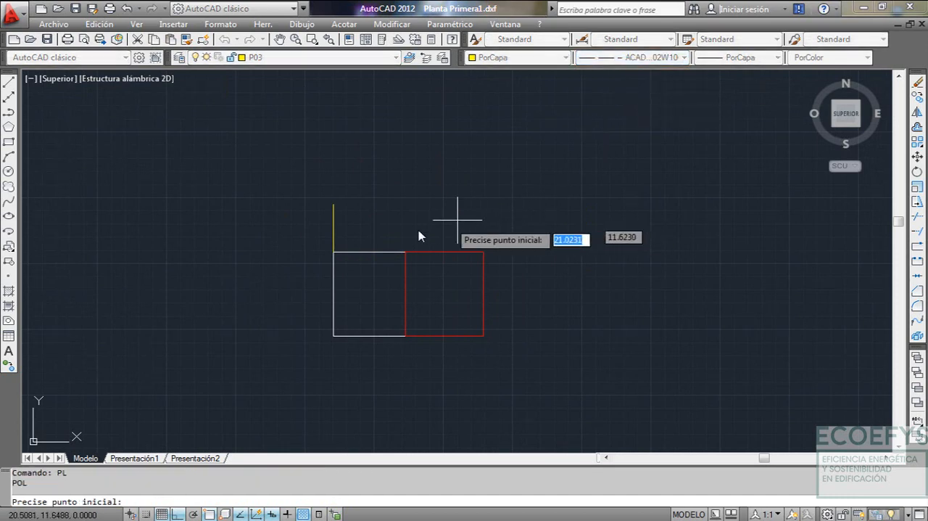
left_click(336, 253)
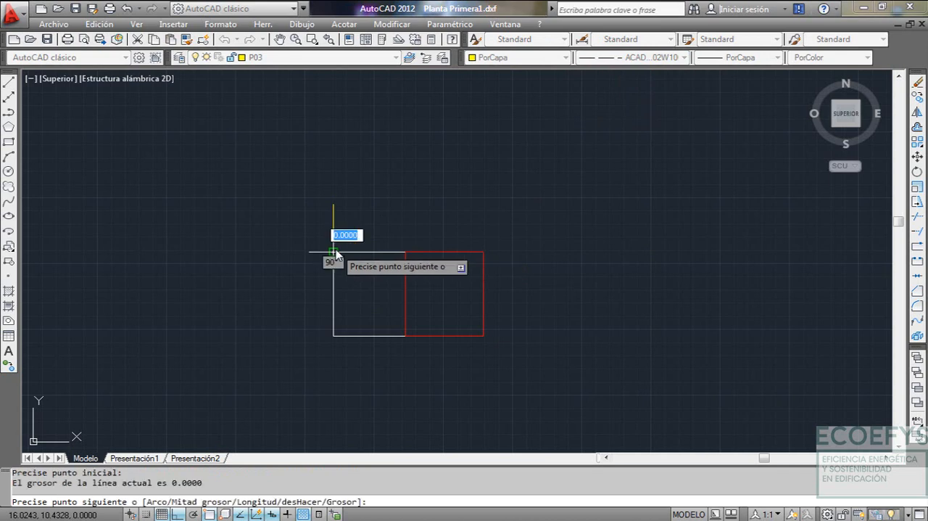
left_click(406, 253)
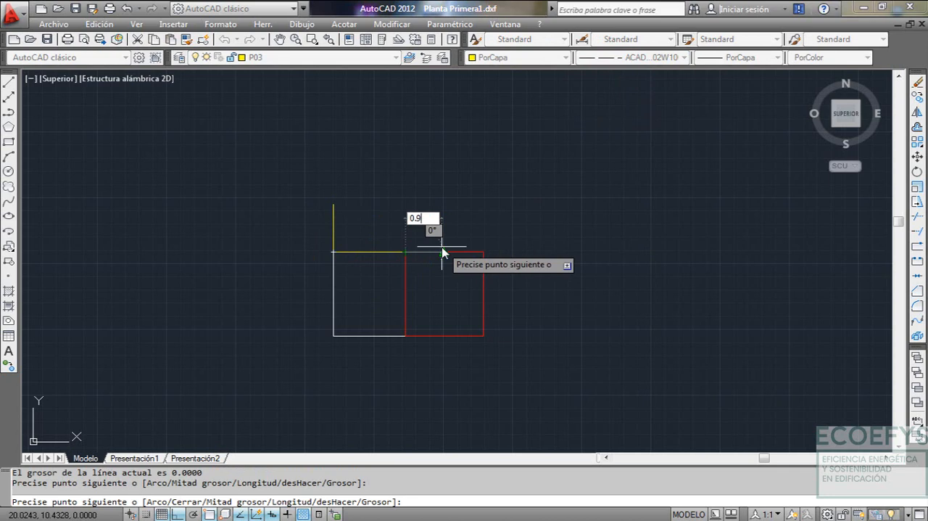
type("0.9")
key("Return")
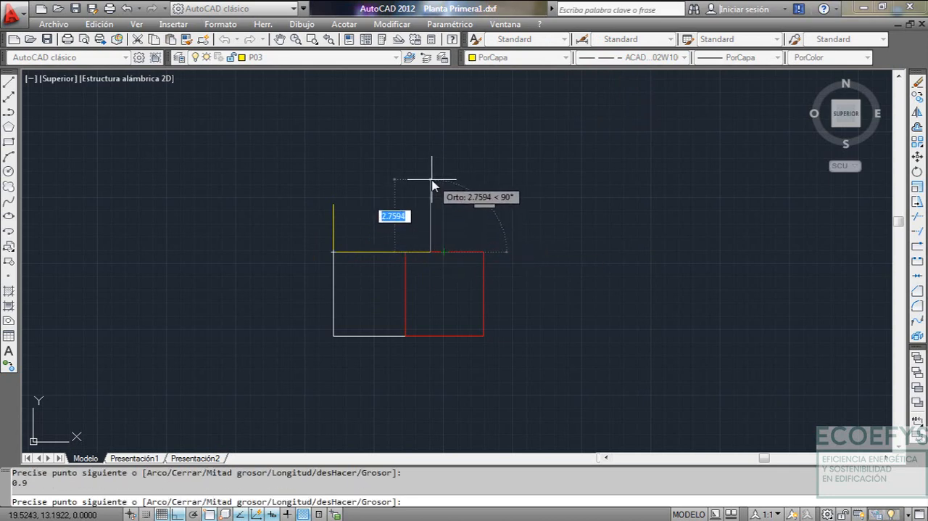
Continue the P03 polyline 3 m up, 0.9 m left, 1.2 m down and left to the top of P03's left edge
type("3")
key("Return")
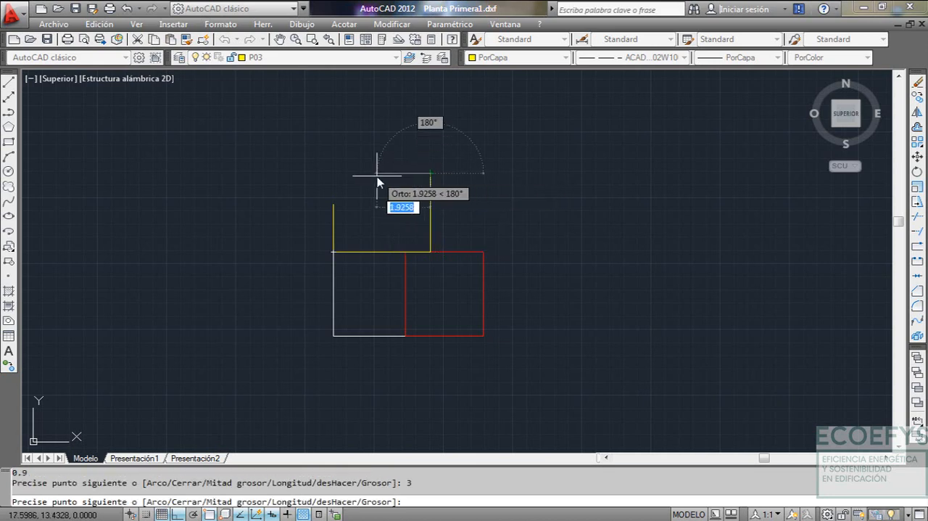
type("0.9")
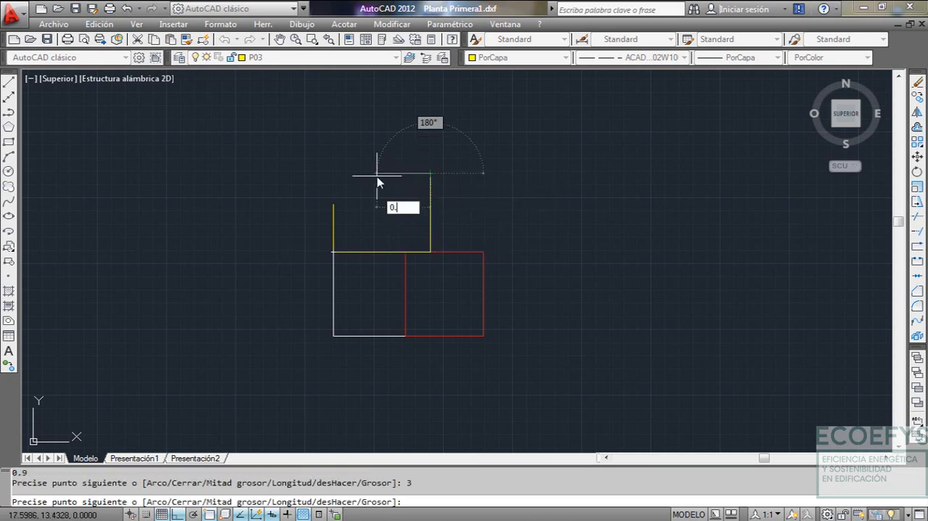
key("Return")
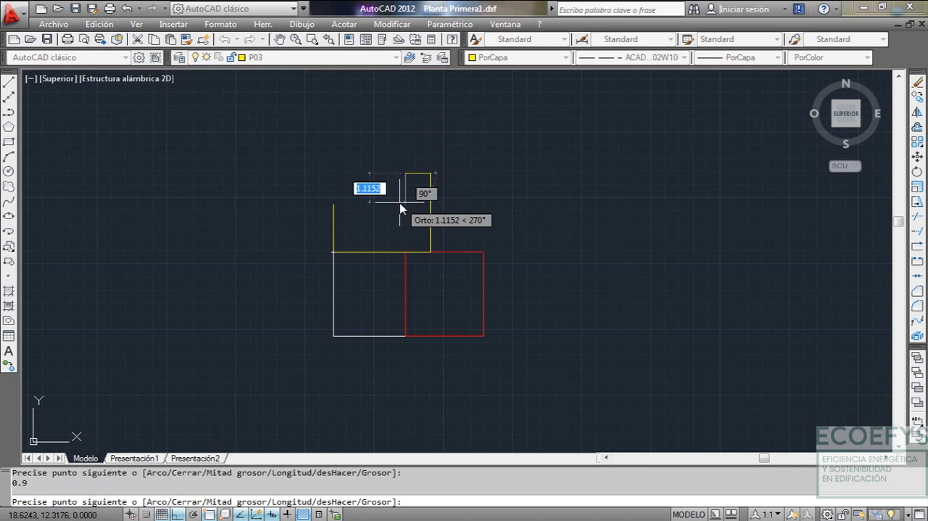
type("1.2")
key("Return")
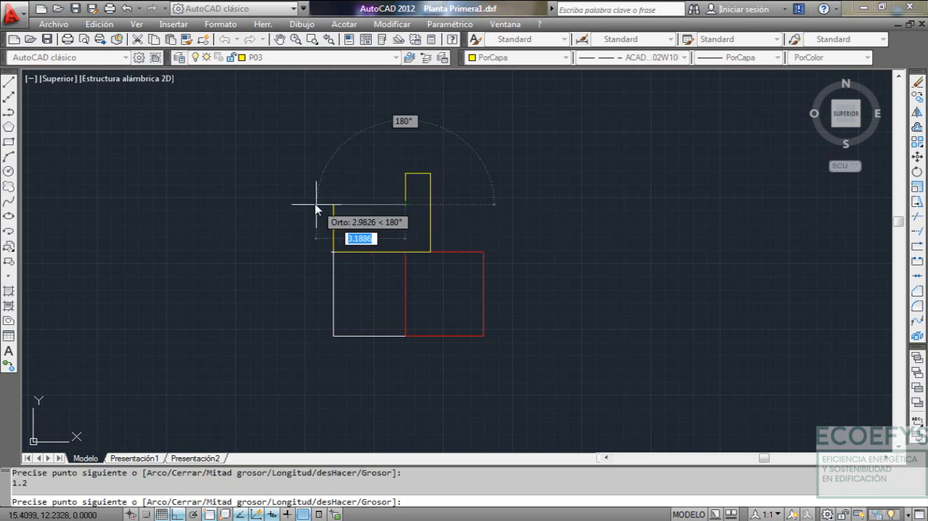
left_click(333, 204)
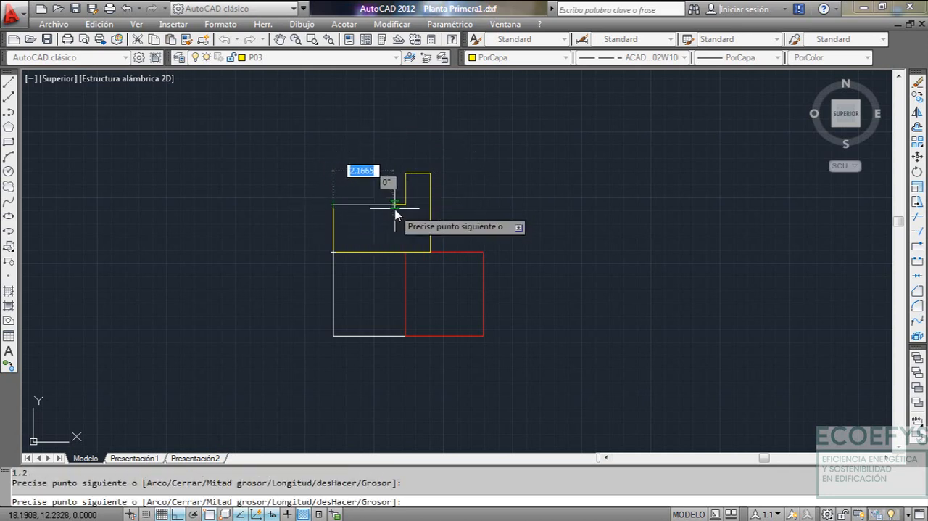
key("Escape")
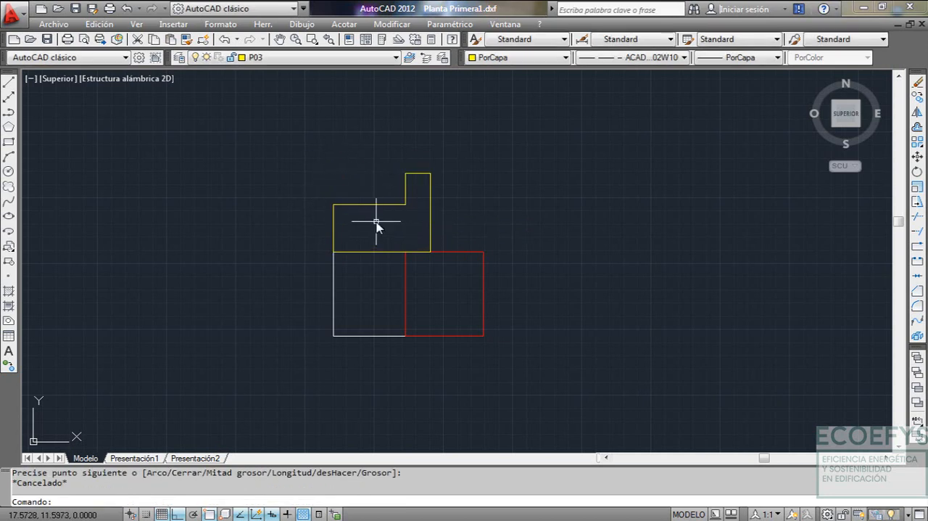
Make layer P04 current and start a dashed polyline along P02's top edge from its upper-right corner to P03's lower-right corner
middle_click_drag(381, 225, 347, 229)
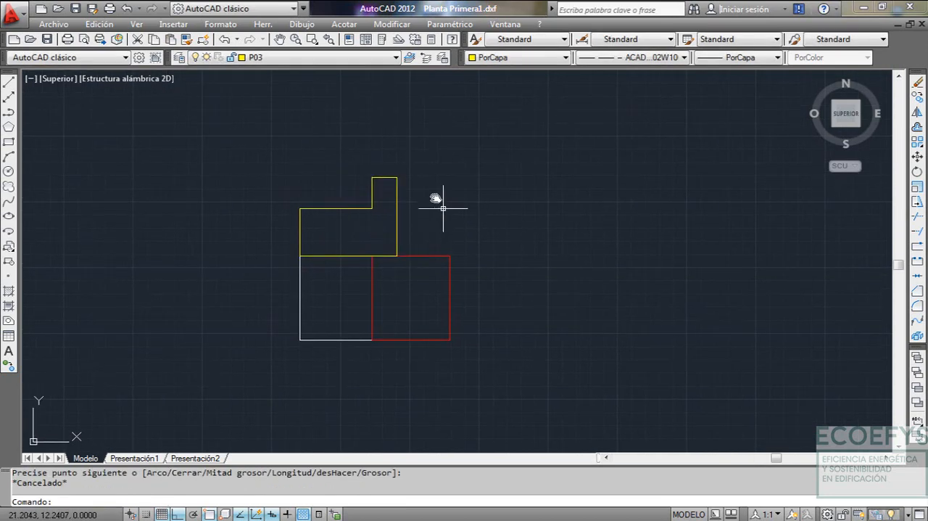
left_click(351, 57)
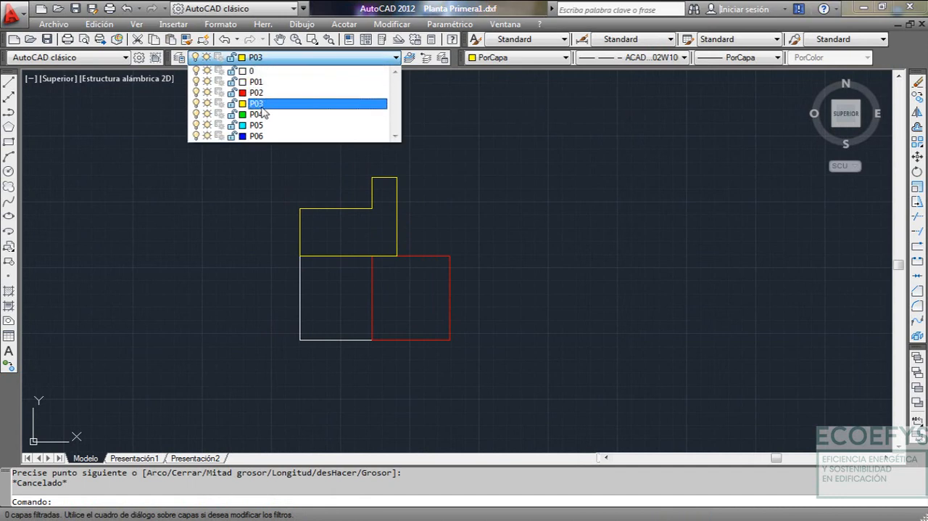
left_click(267, 115)
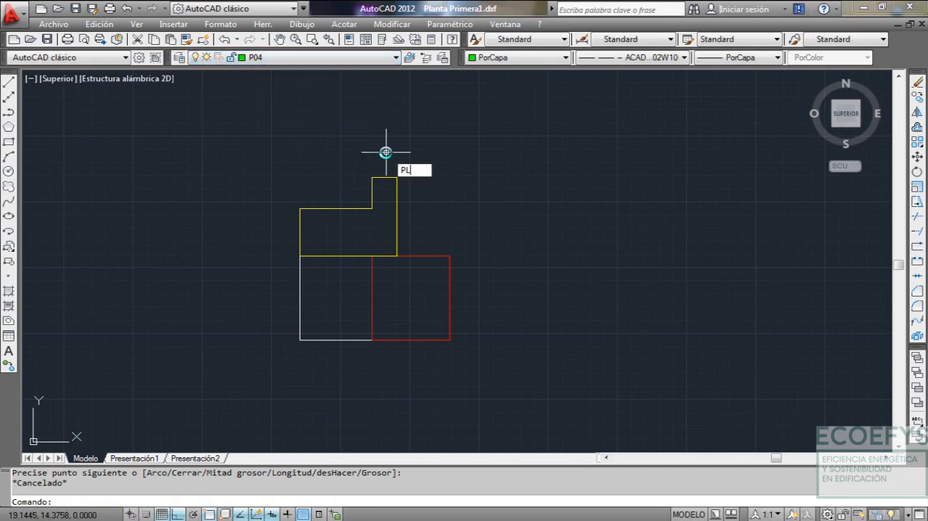
key("Return")
key("Escape")
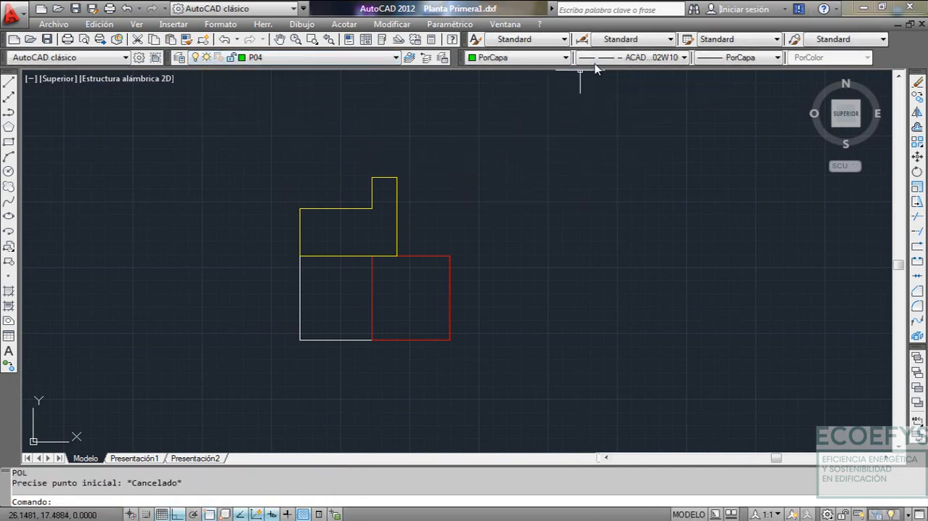
type("PL")
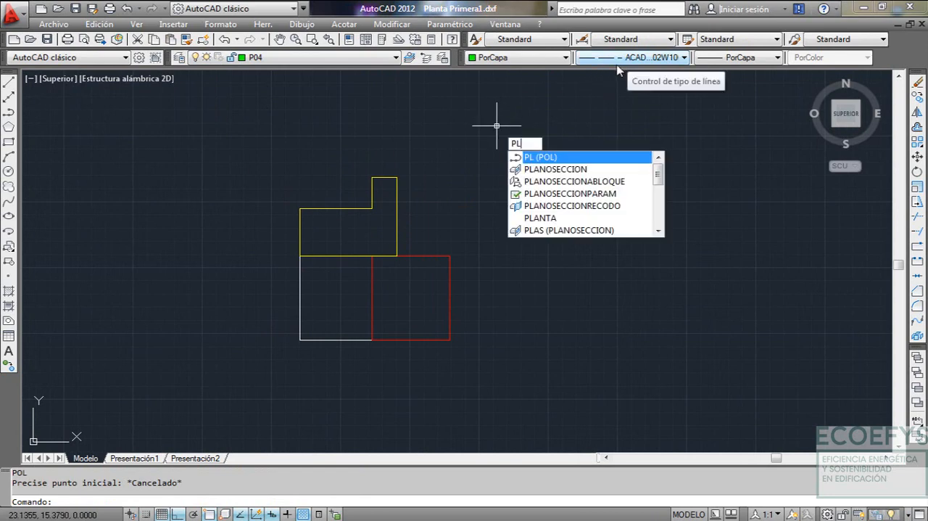
key("Return")
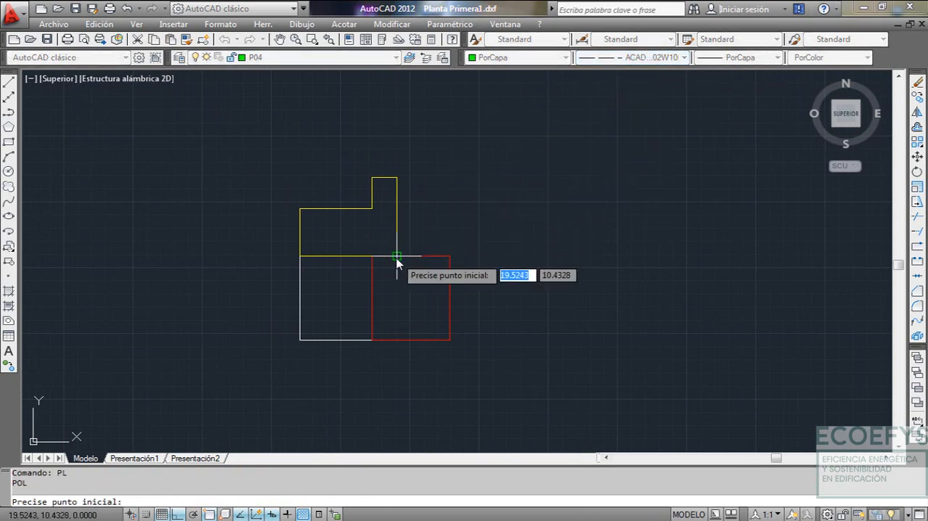
left_click(451, 255)
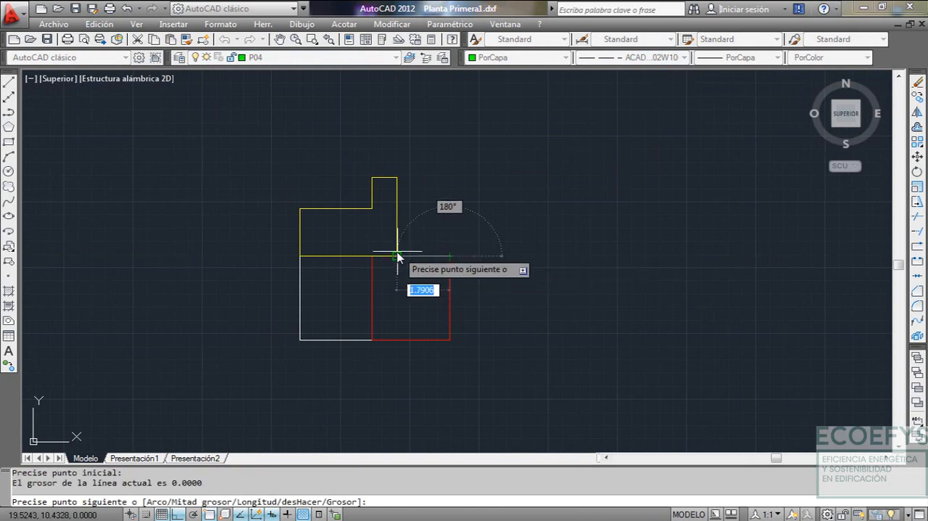
left_click(396, 255)
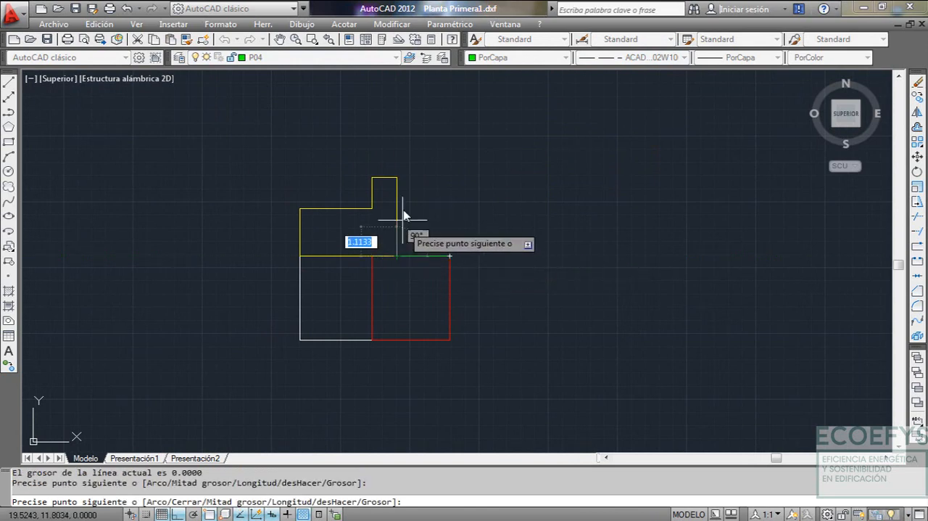
Continue the P04 polyline up P03's right edge to its upper corner, then 1.9 m to the right, and end it
left_click(398, 179)
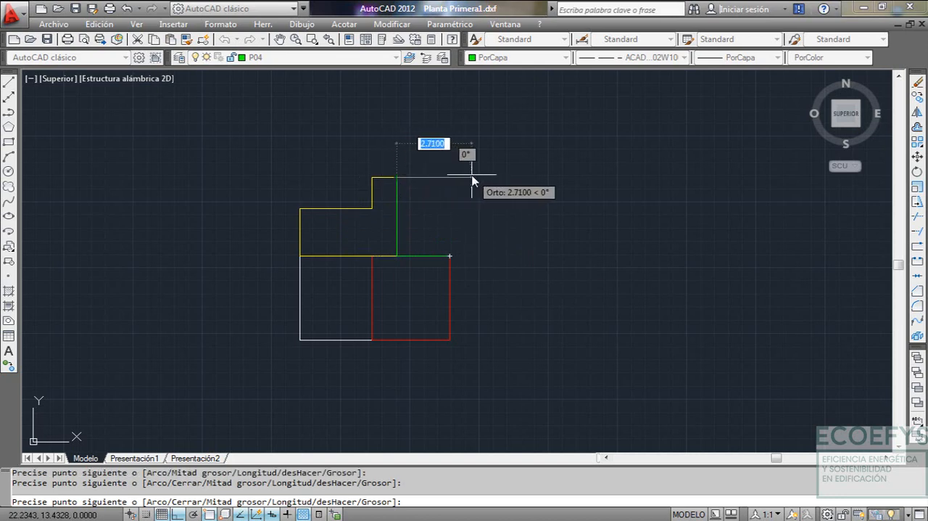
type("1.")
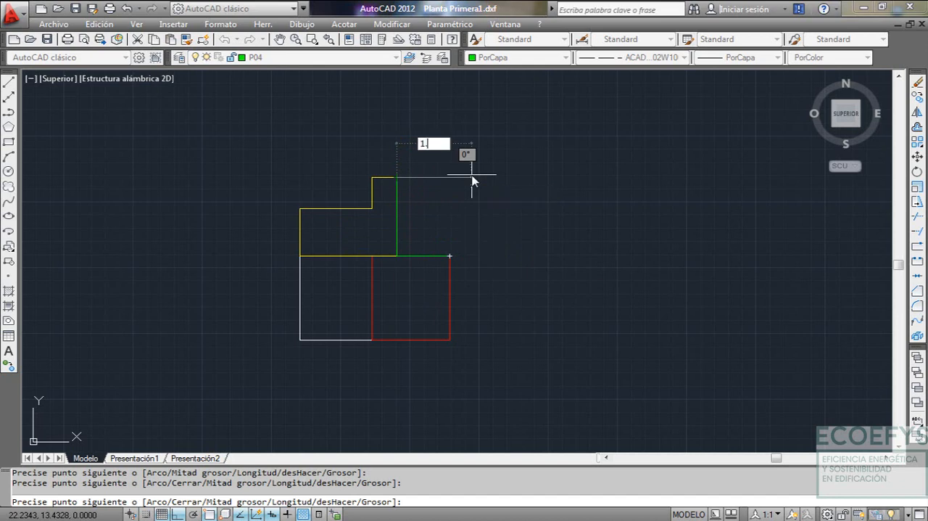
type("9")
key("Return")
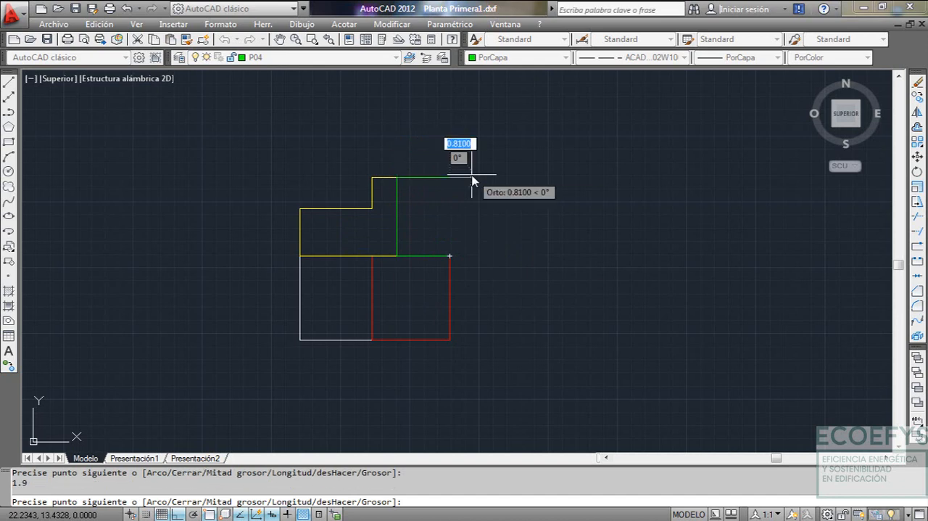
key("Escape")
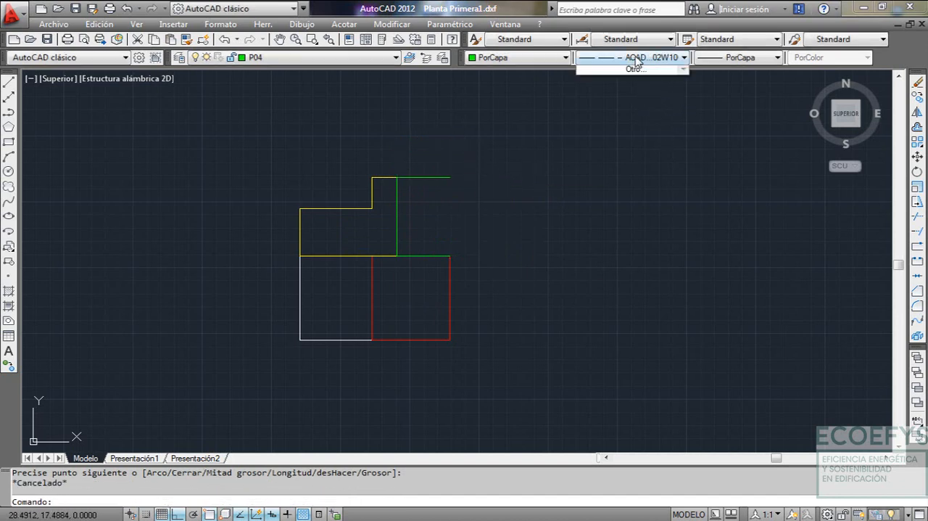
Set the linetype to PorCapa and close P04's right side with a vertical polyline down to P02's upper-right corner
left_click(642, 57)
left_click(622, 73)
type("P")
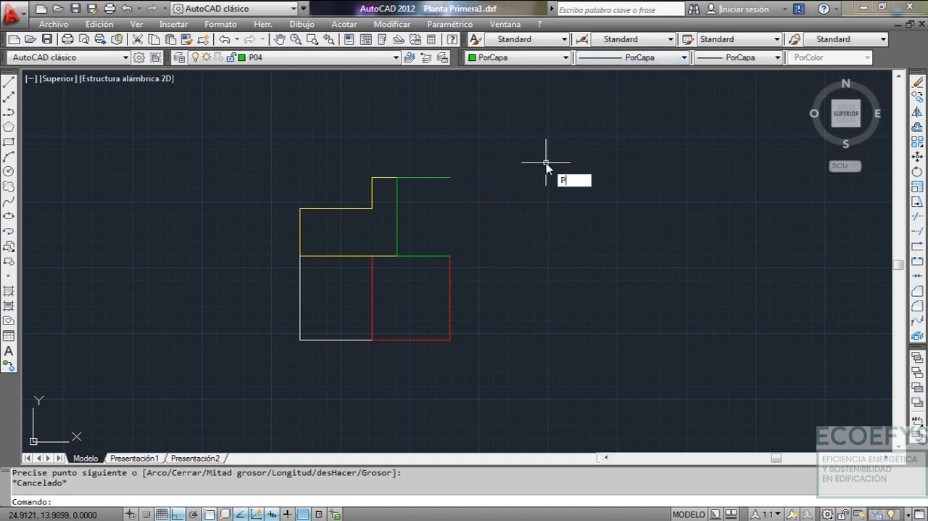
type("L")
key("Return")
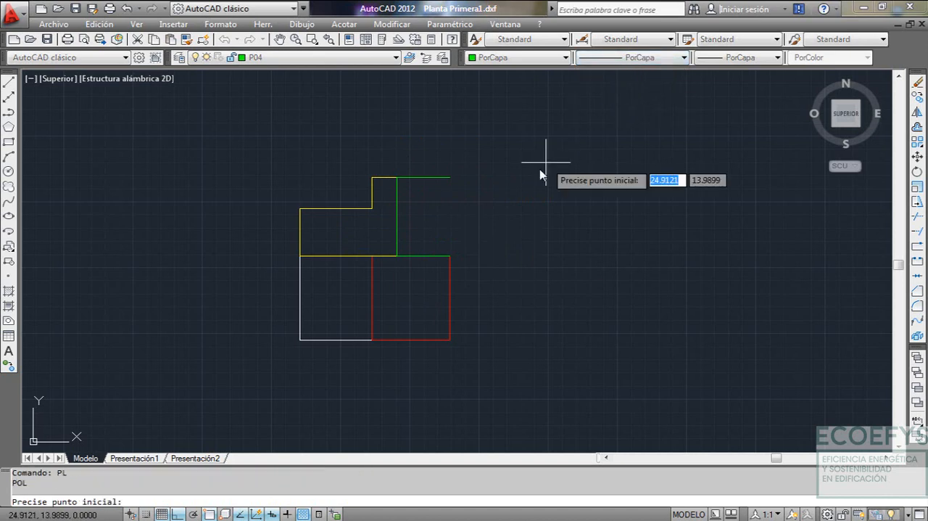
left_click(450, 178)
left_click(450, 255)
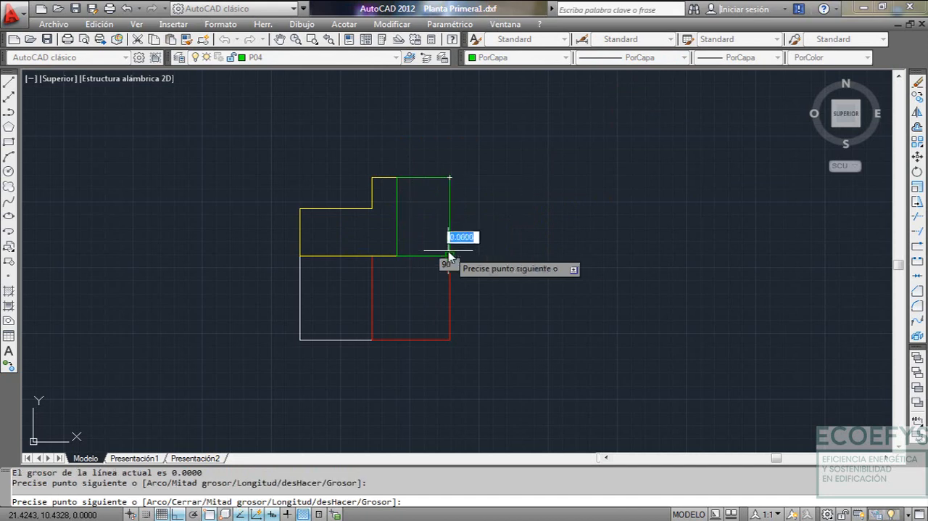
key("Escape")
scroll(455, 261, "up", 6)
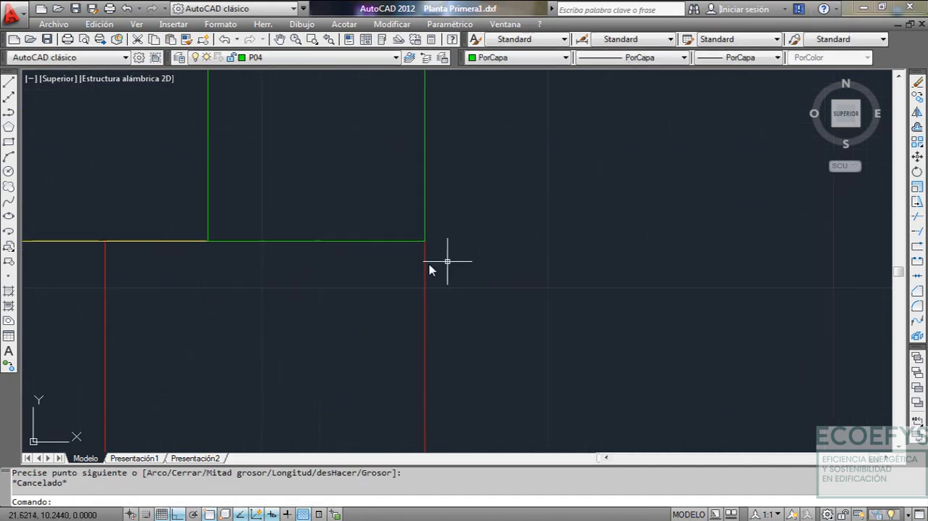
scroll(421, 262, "down", 9)
scroll(454, 244, "up", 3)
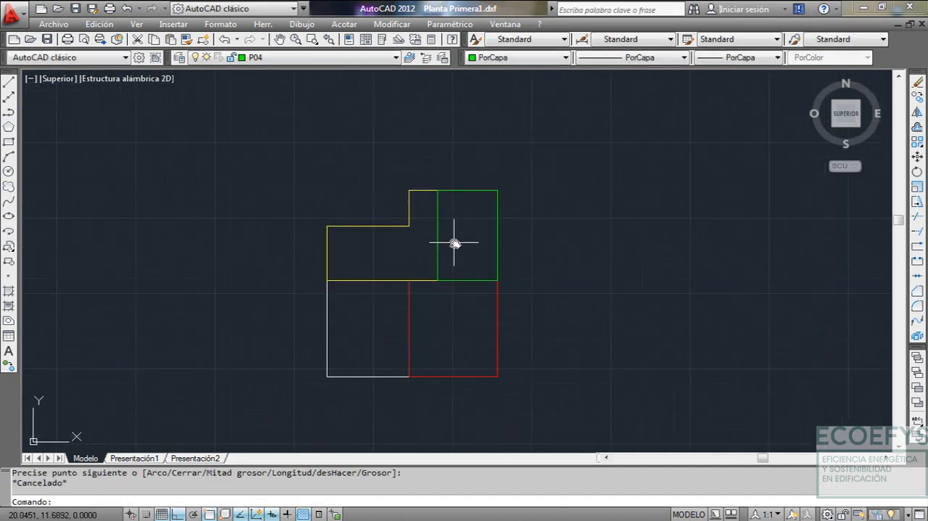
Make layer P05 current and start a polyline from P03's upper-left corner, 5.3 m up and 2.6 m to the right
left_click(315, 58)
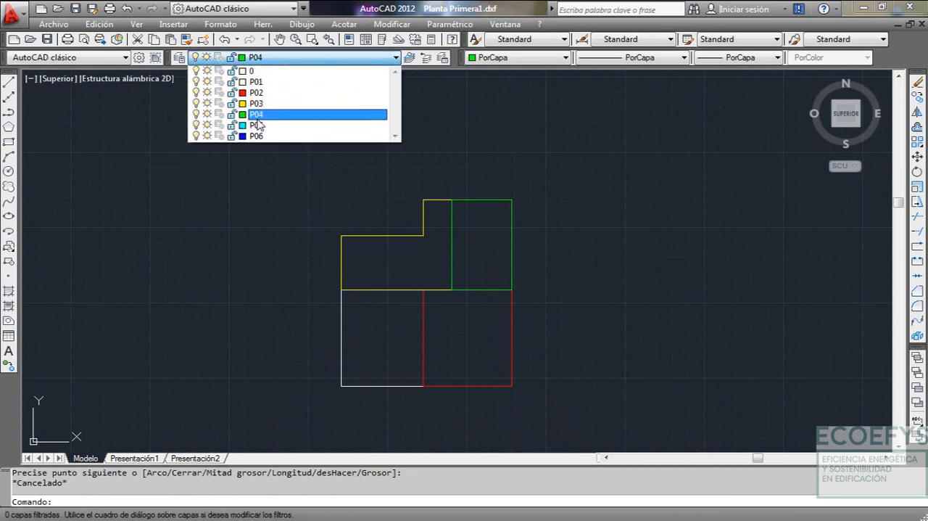
left_click(257, 125)
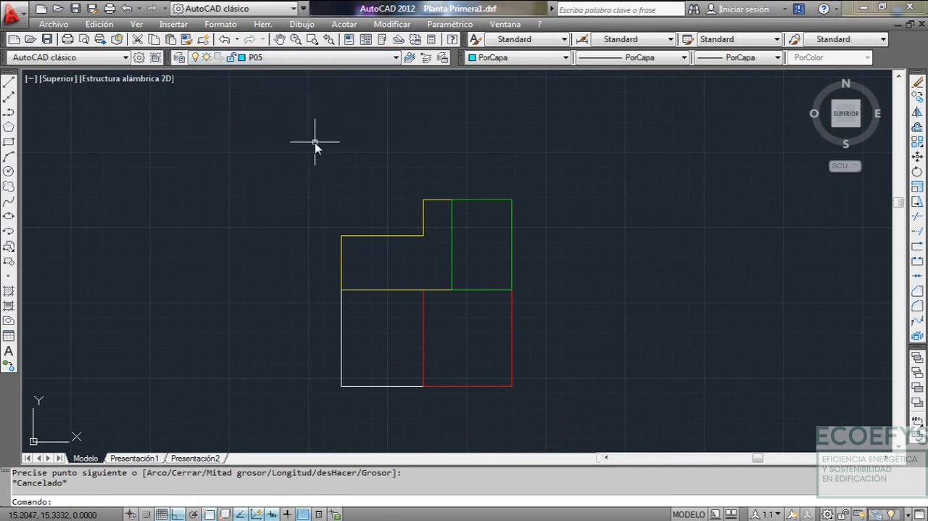
key("Return")
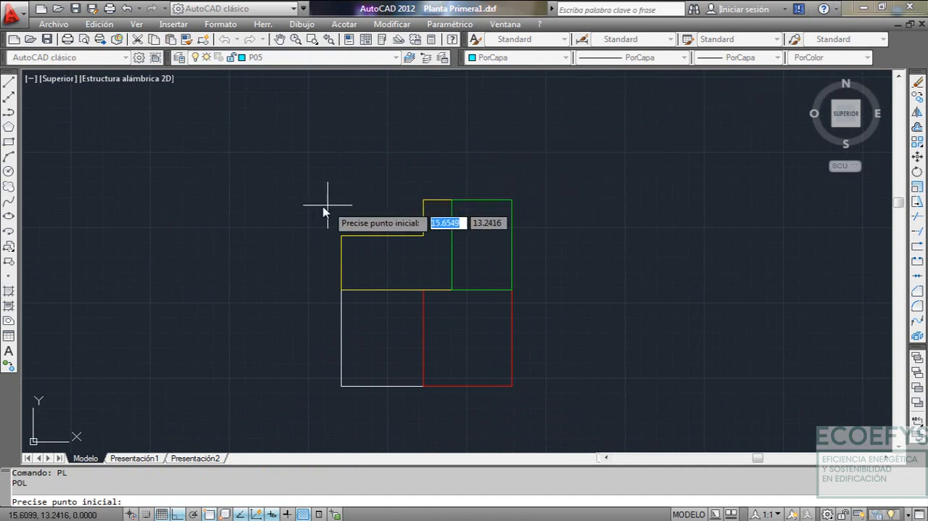
left_click(341, 235)
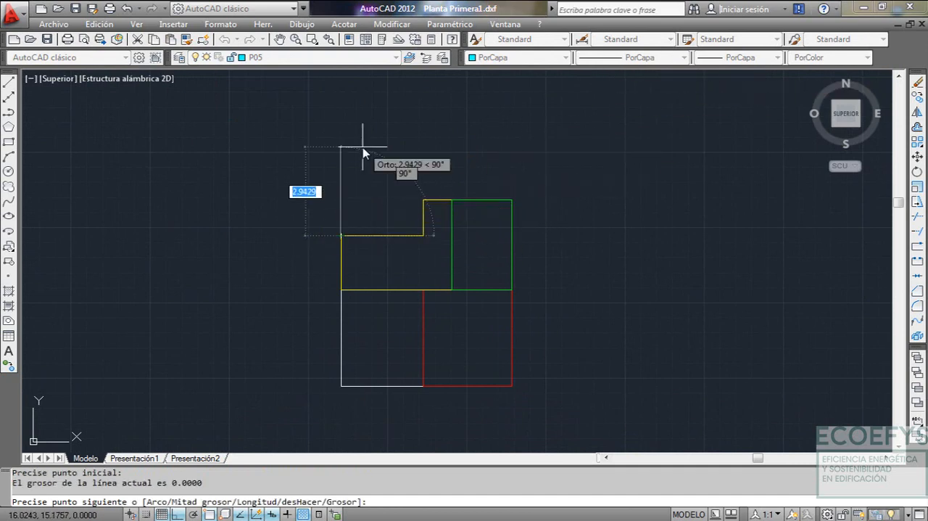
type("5.3")
key("Return")
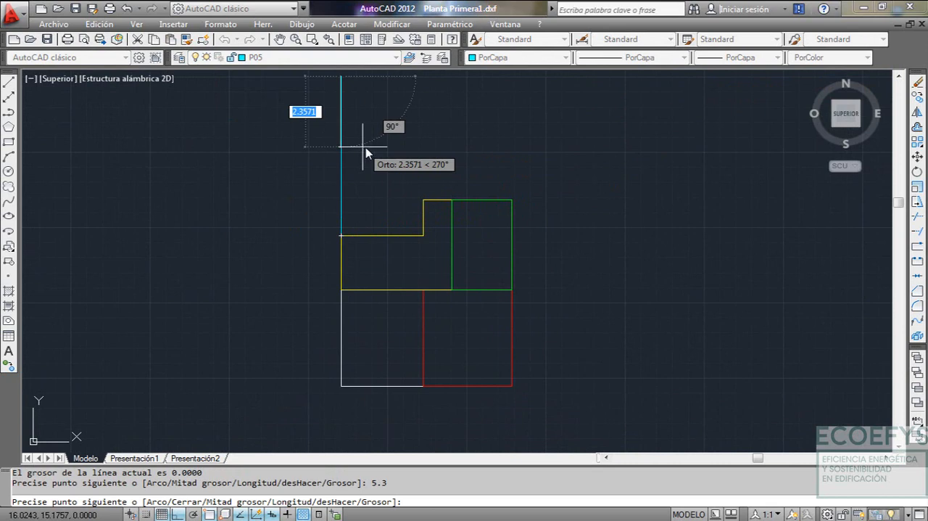
middle_click_drag(396, 130, 375, 172)
type("2")
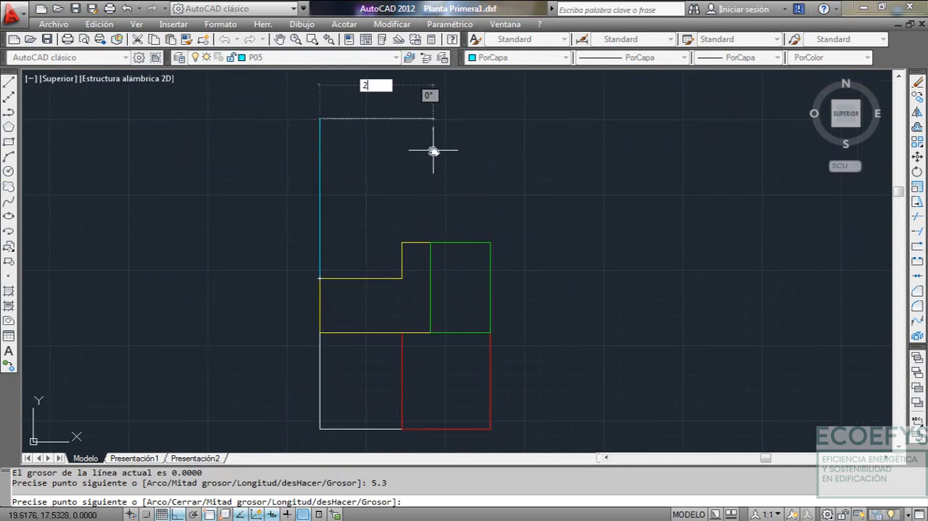
type(".6")
key("Return")
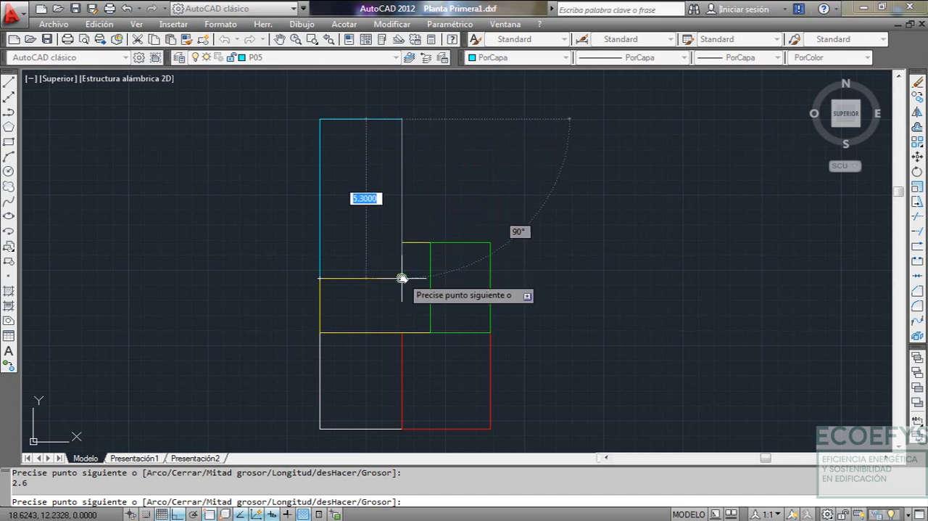
Continue the P05 polyline down through the top corner of P03's step to its inner corner, and end it
scroll(399, 209, "up", 1)
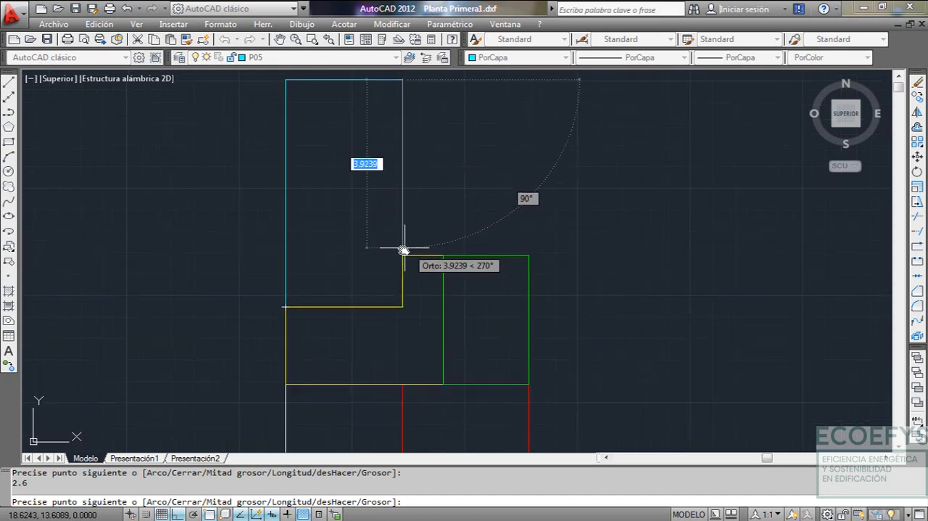
left_click(403, 255)
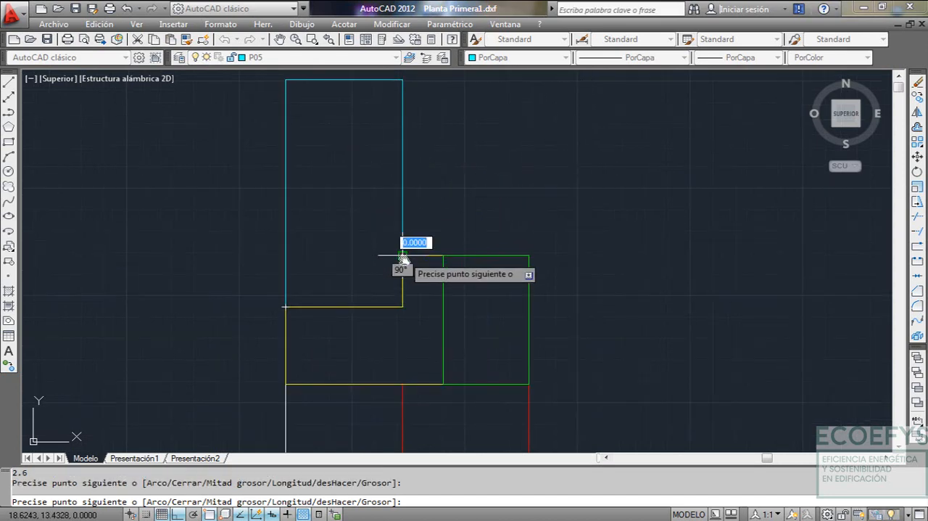
left_click(403, 310)
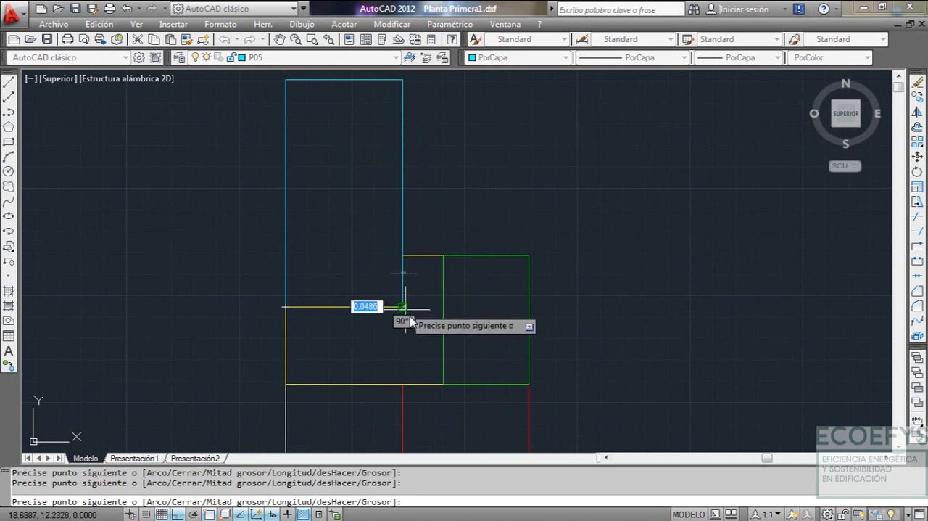
left_click(288, 307)
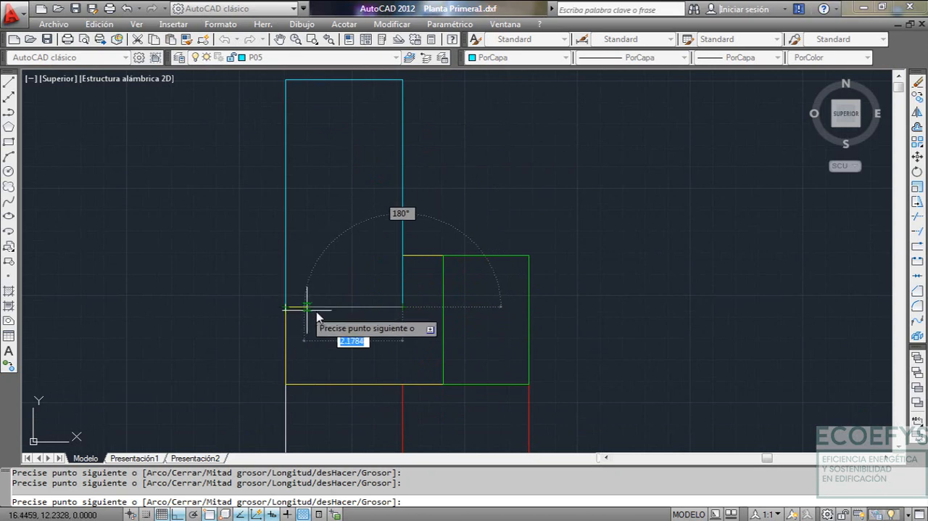
key("Escape")
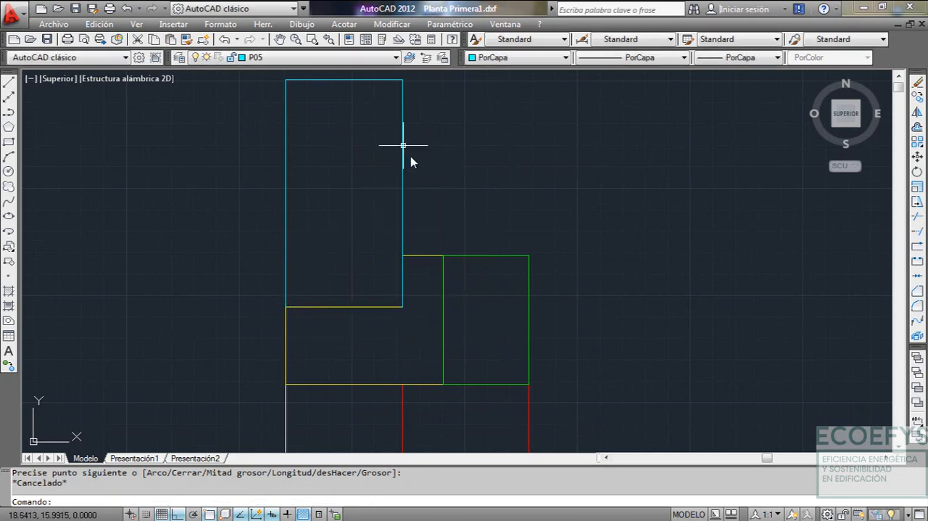
Erase the P05 polyline drawn above P03
left_click(403, 145)
left_click(367, 176)
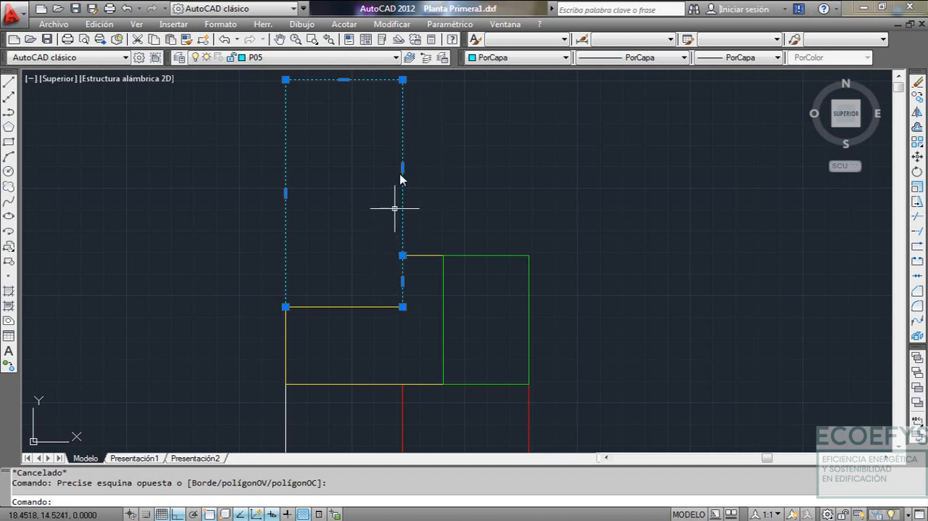
type("B")
key("Return")
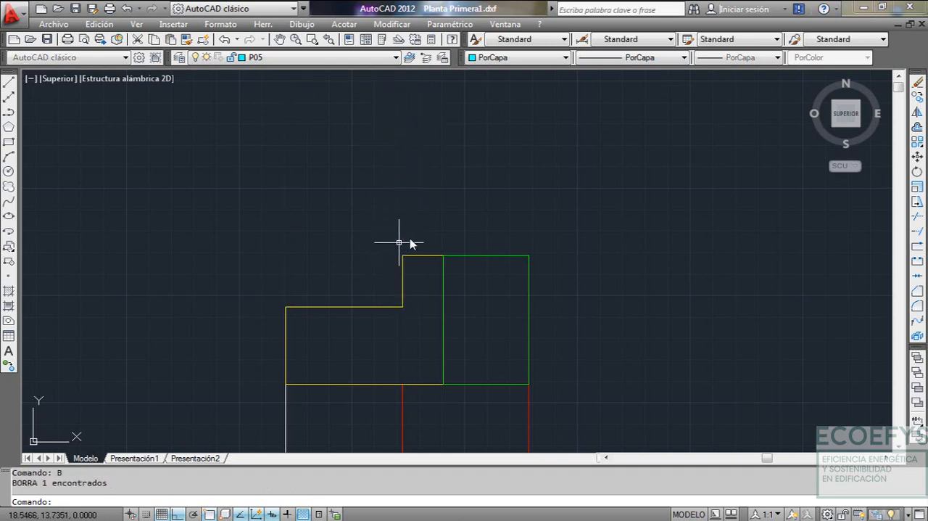
Draw a P05 polyline from P03's upper-left corner, 5.3 m up and 2.6 m to the right, and end it
type("PL")
key("Return")
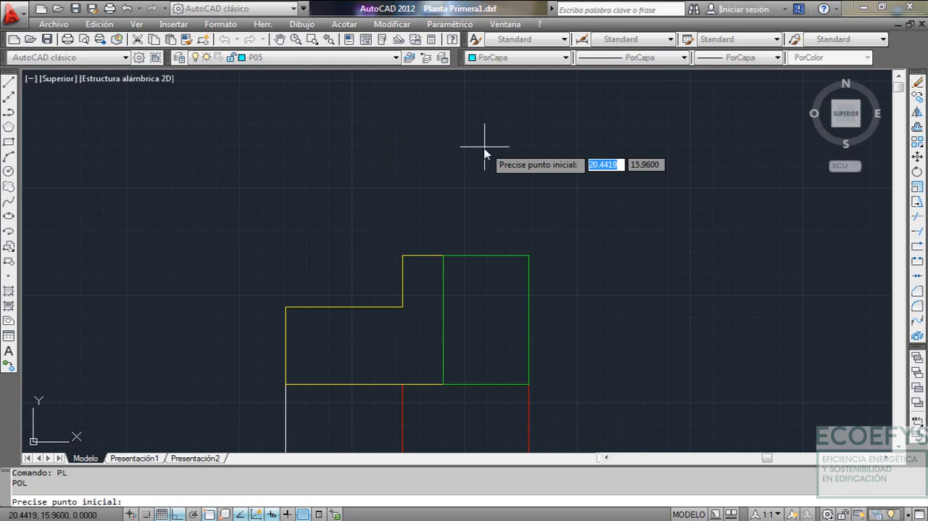
left_click(284, 308)
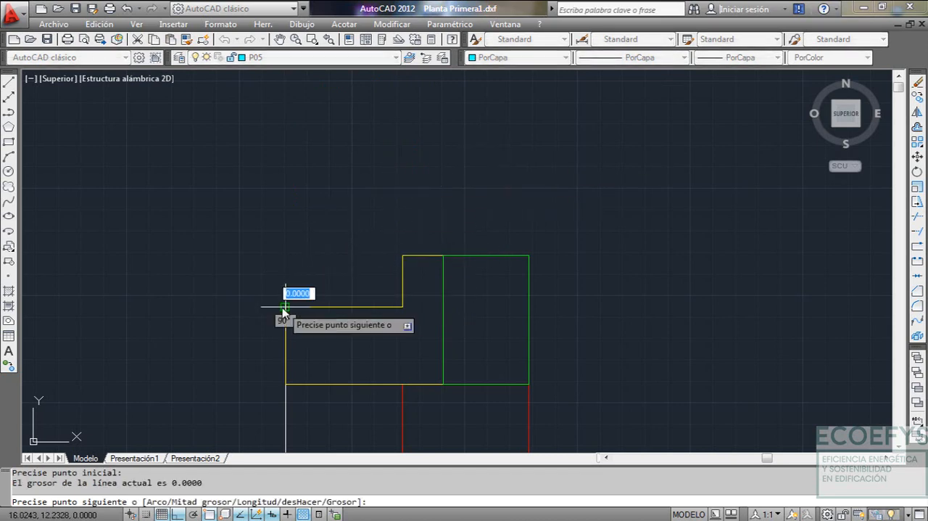
type("5.3")
key("Return")
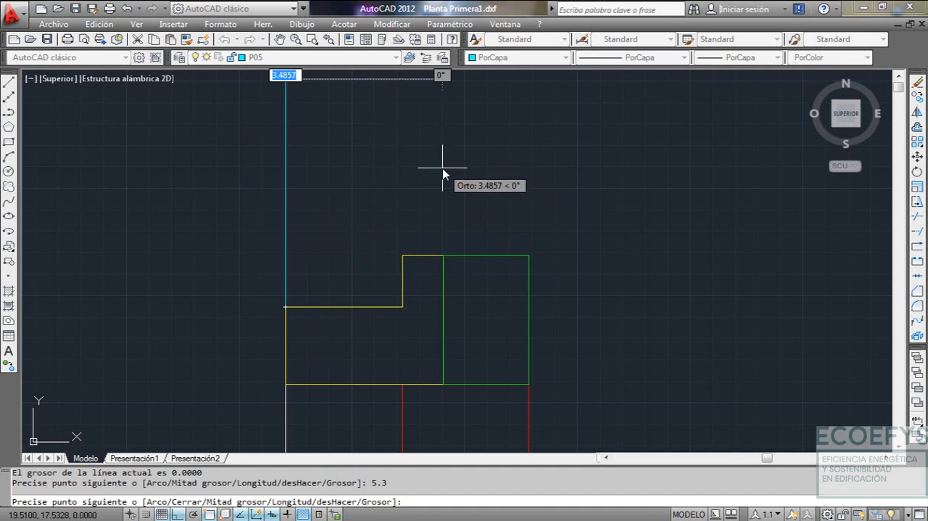
type("2.6")
key("Return")
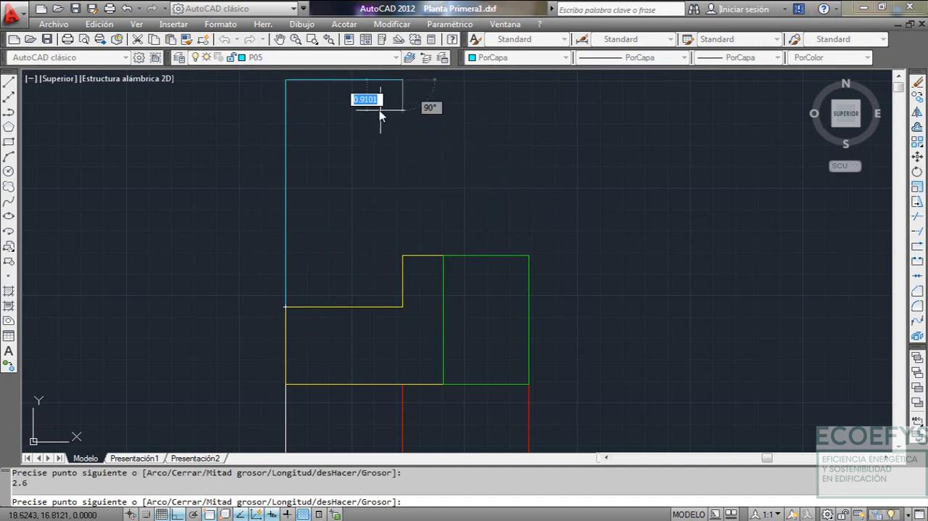
middle_click_drag(404, 86, 420, 116)
key("Escape")
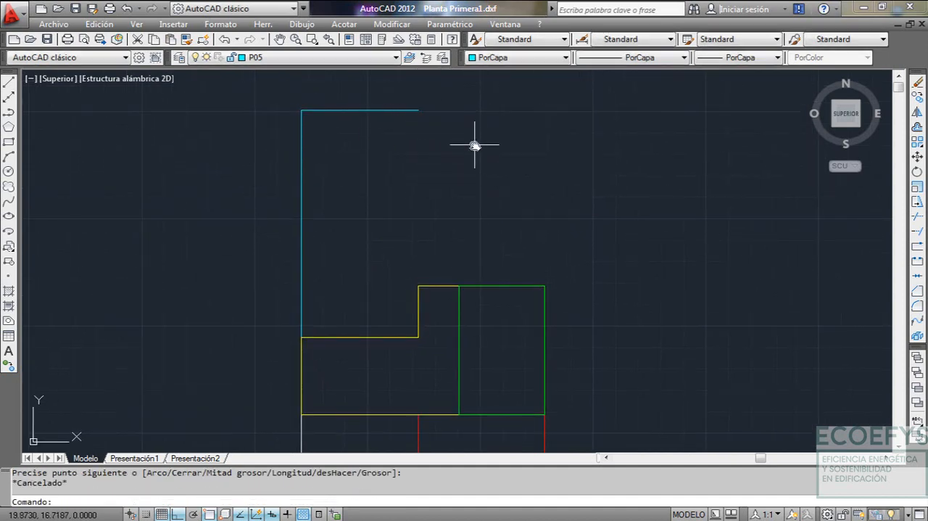
Set the dashed ACAD…02W100 linetype and close P05 with a polyline down through both corners of P03's step and back to P03's upper-left corner
left_click(649, 58)
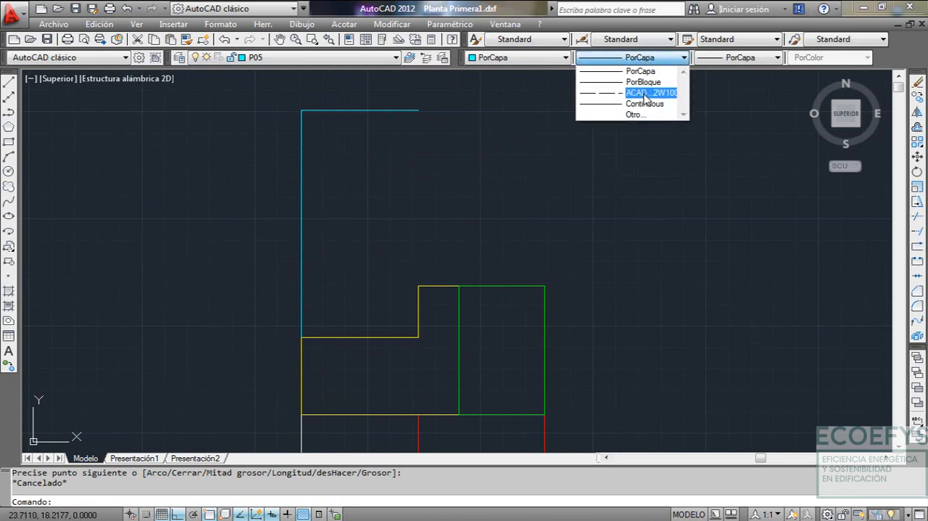
left_click(648, 93)
type("PL")
key("Return")
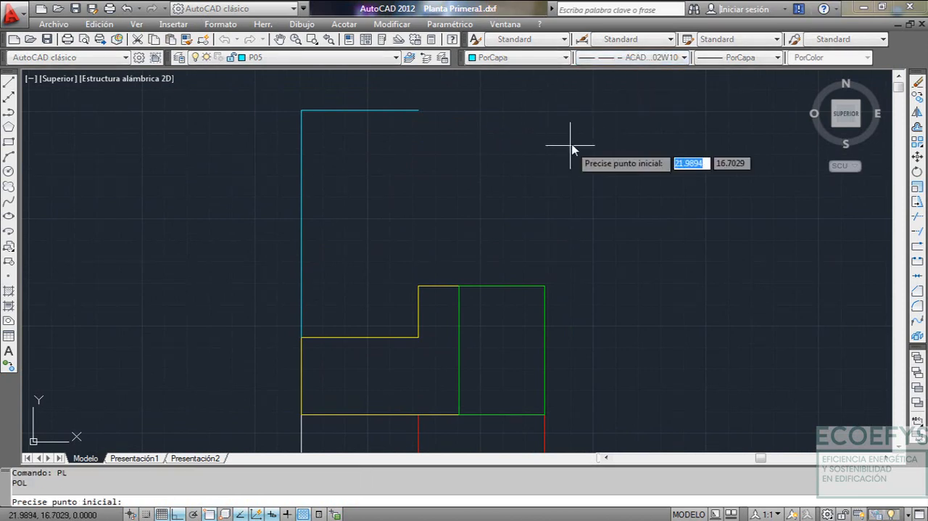
left_click(418, 113)
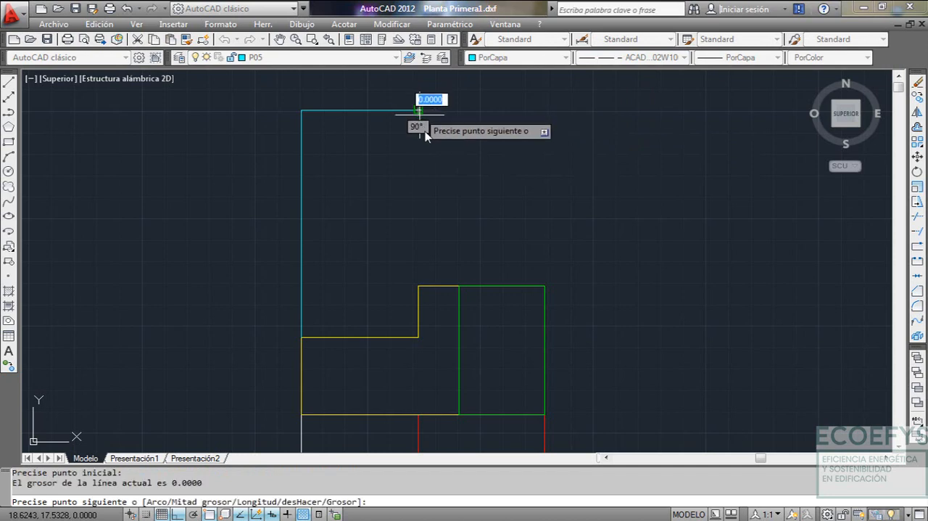
left_click(418, 286)
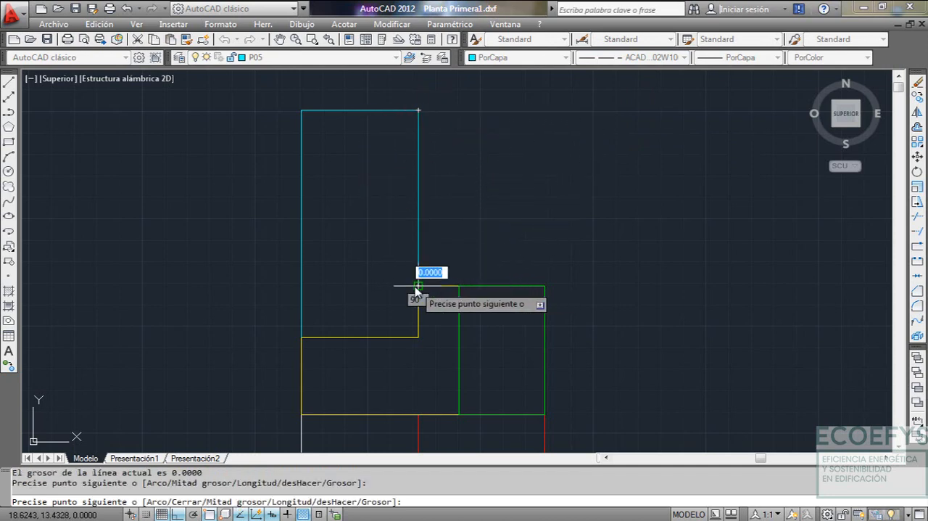
left_click(419, 337)
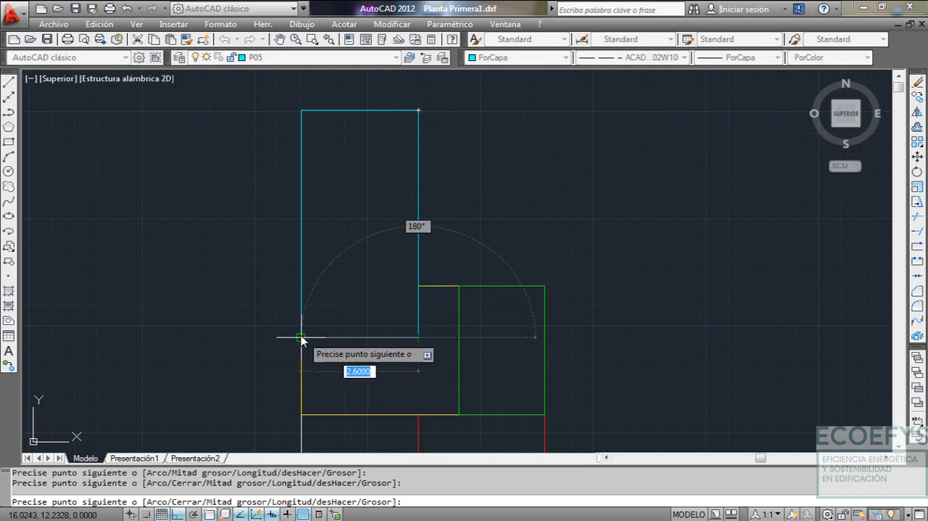
left_click(301, 337)
key("Escape")
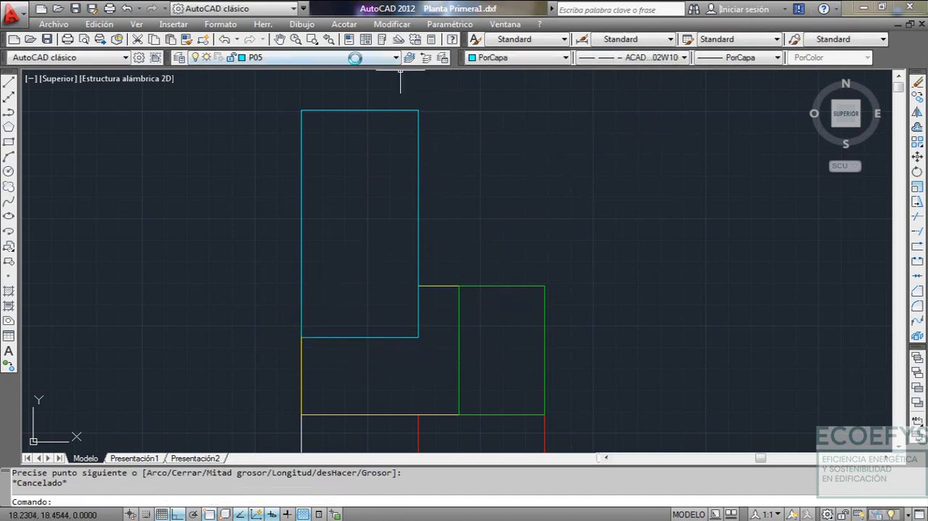
Make layer P06 current and draw a dashed polyline from P04's upper-right corner along P04 and P03, then up to P05's upper-right corner
left_click(354, 58)
left_click(267, 128)
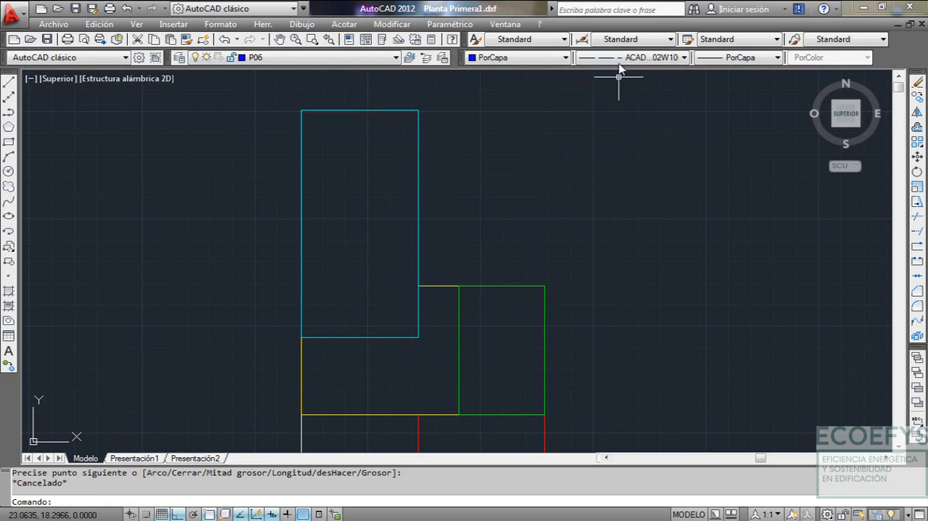
type("pl")
key("Return")
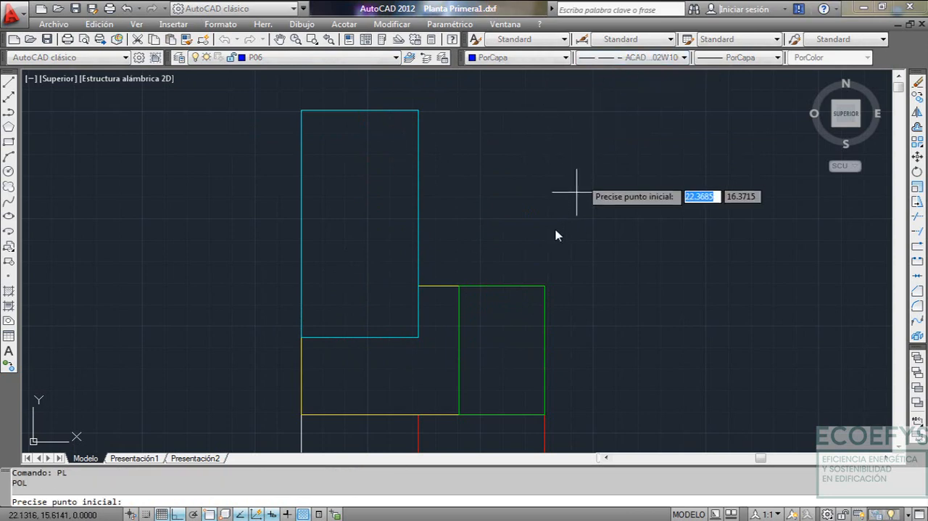
left_click(545, 287)
left_click(458, 286)
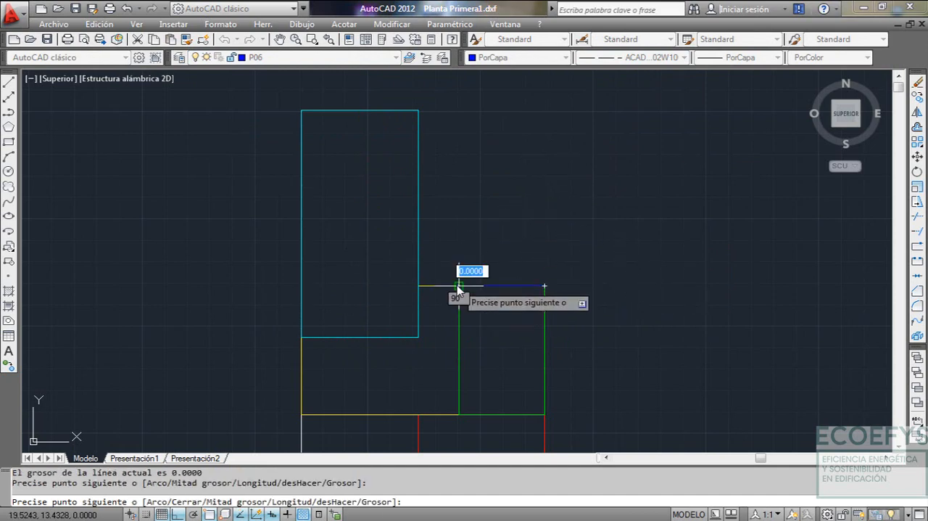
left_click(419, 286)
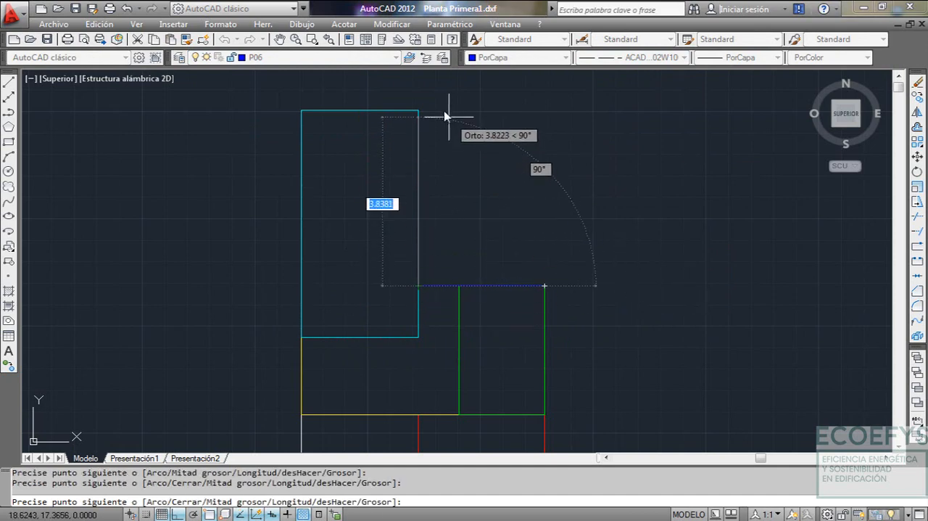
left_click(418, 111)
key("Escape")
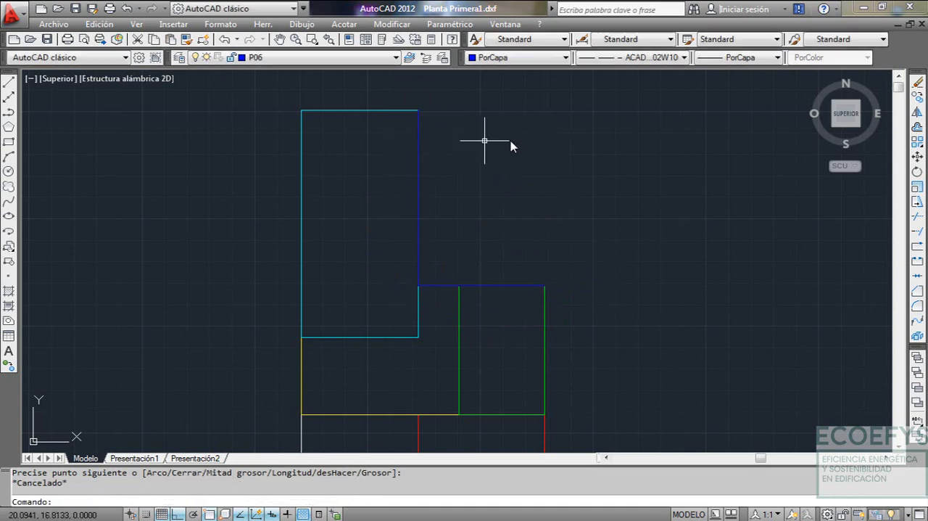
Set the linetype to PorCapa and close P06 with a polyline from P04's upper-right corner, 4.1 m up and across to P05's upper-right corner
left_click(611, 62)
left_click(631, 72)
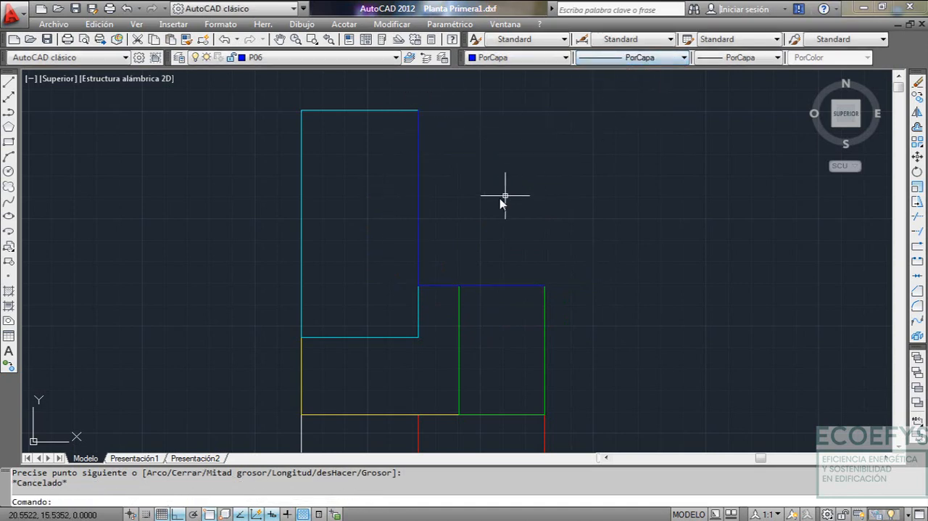
key("Return")
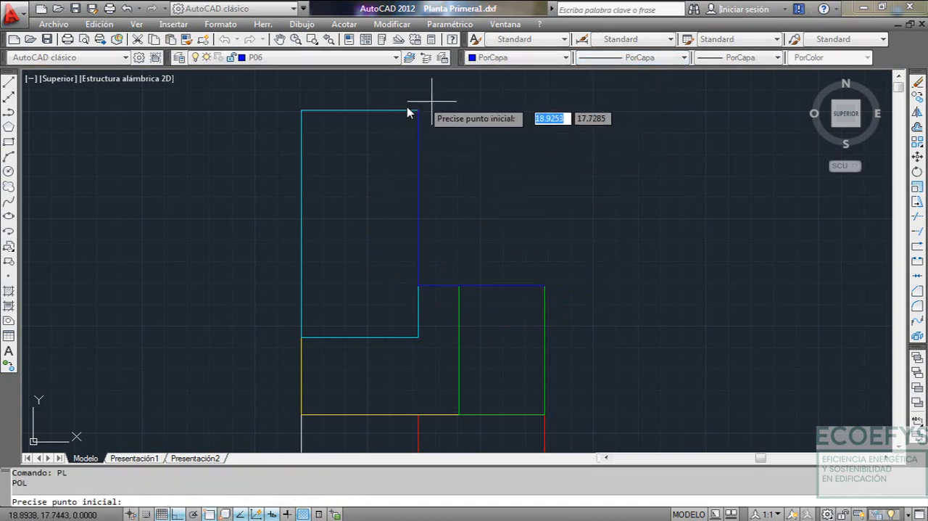
left_click(545, 286)
type("4.1")
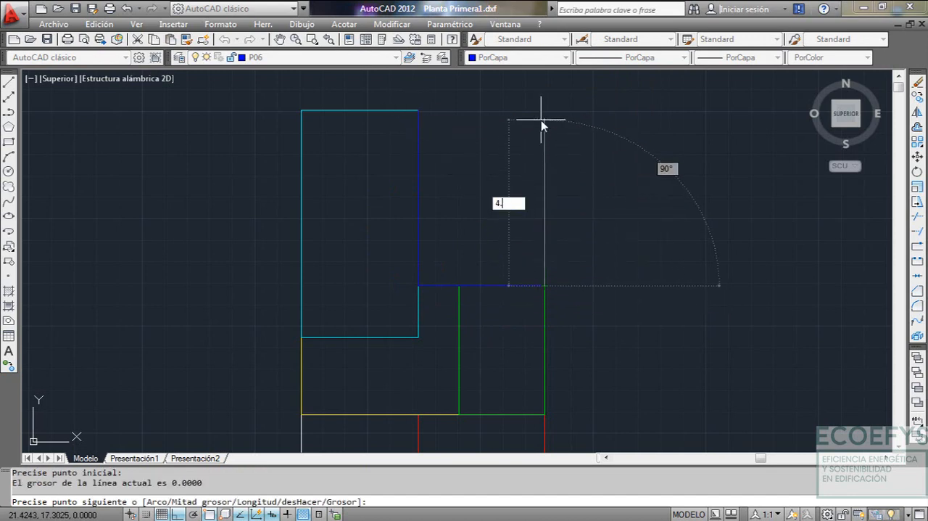
key("Return")
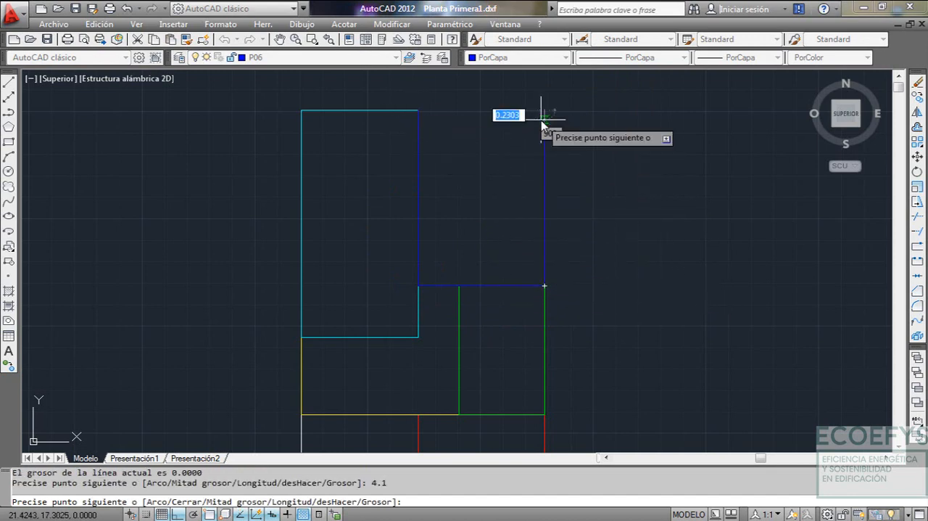
left_click(418, 111)
key("Escape")
Move the whole first-floor plan from P01's lower-left corner to the origin at 0,0
scroll(476, 162, "down", 3)
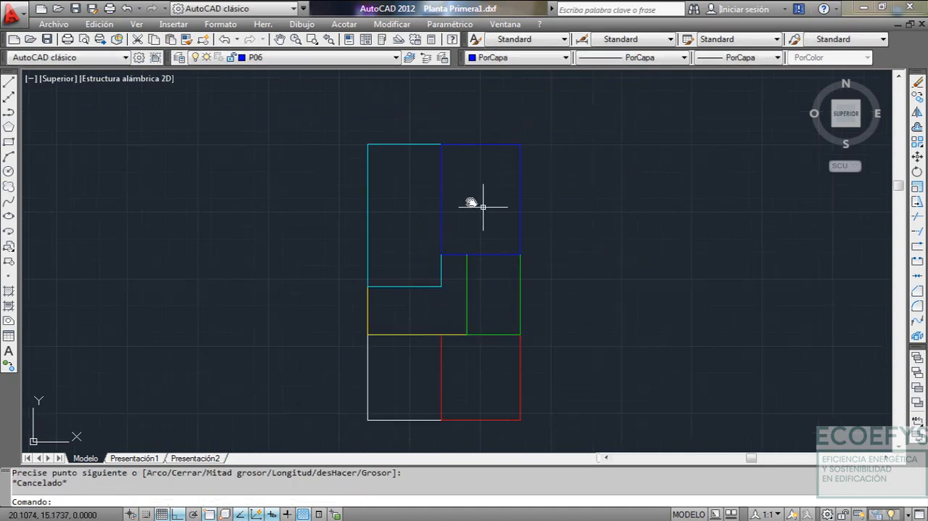
mouse_move(476, 200)
middle_mouse_down()
mouse_move(425, 162)
mouse_move(474, 182)
middle_mouse_up()
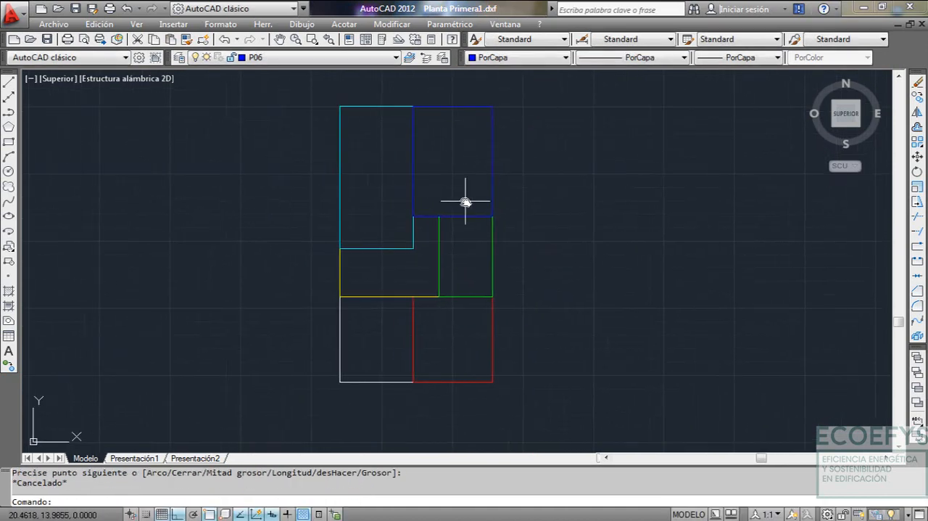
scroll(466, 206, "down", 2)
scroll(452, 210, "up", 1)
scroll(459, 215, "down", 3)
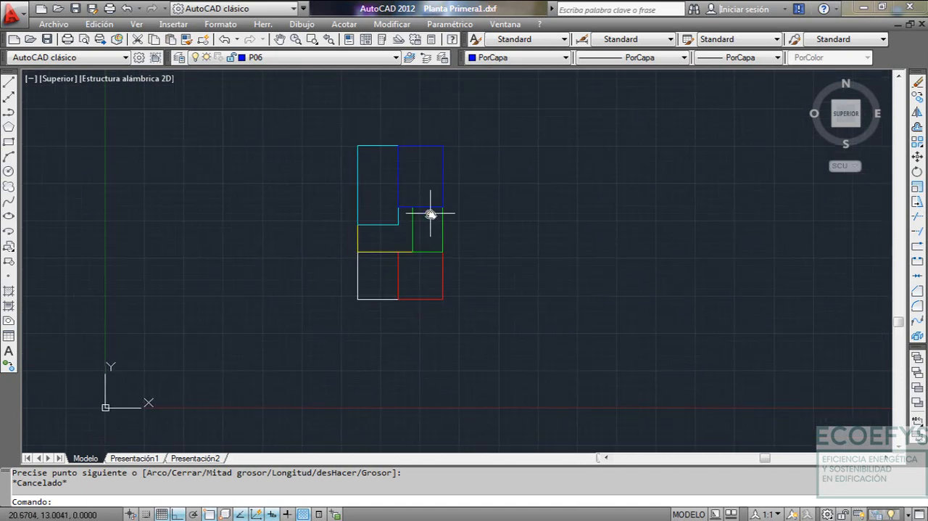
left_click(330, 118)
left_click(506, 319)
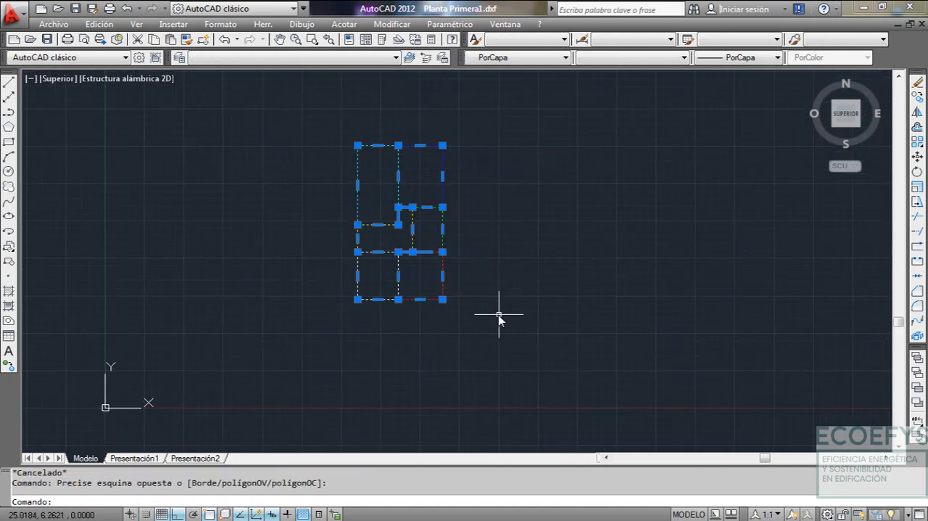
type("d")
key("Return")
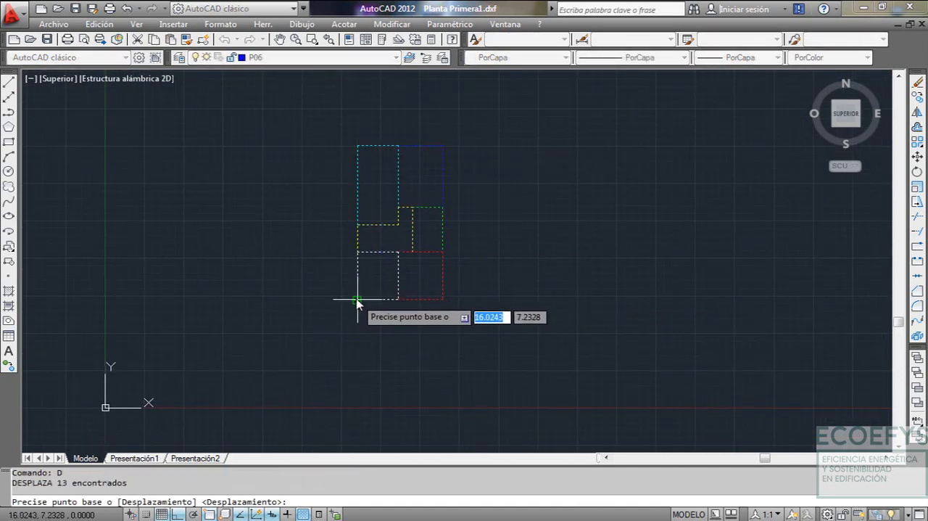
left_click(358, 299)
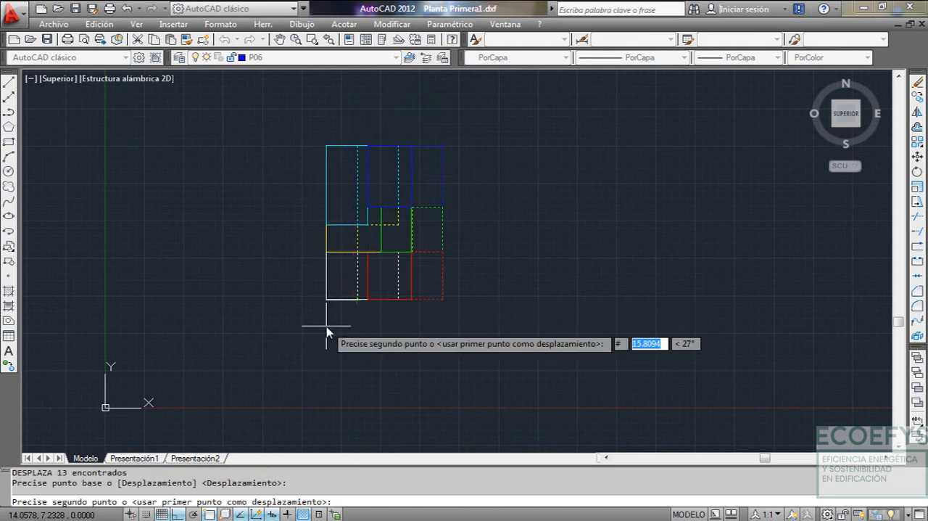
type("#0,0")
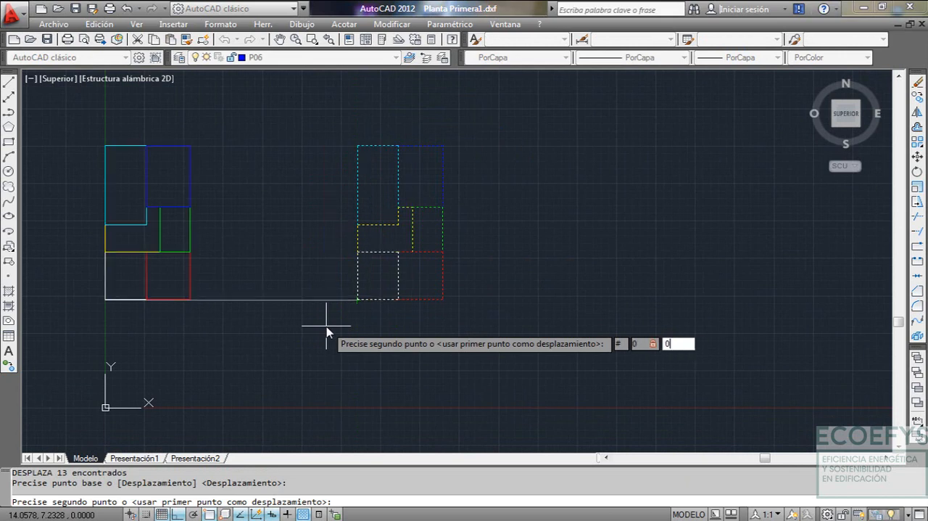
key("Return")
Zoom to the drawing extents and save Planta Primera1.dxf
type("z")
key("Return")
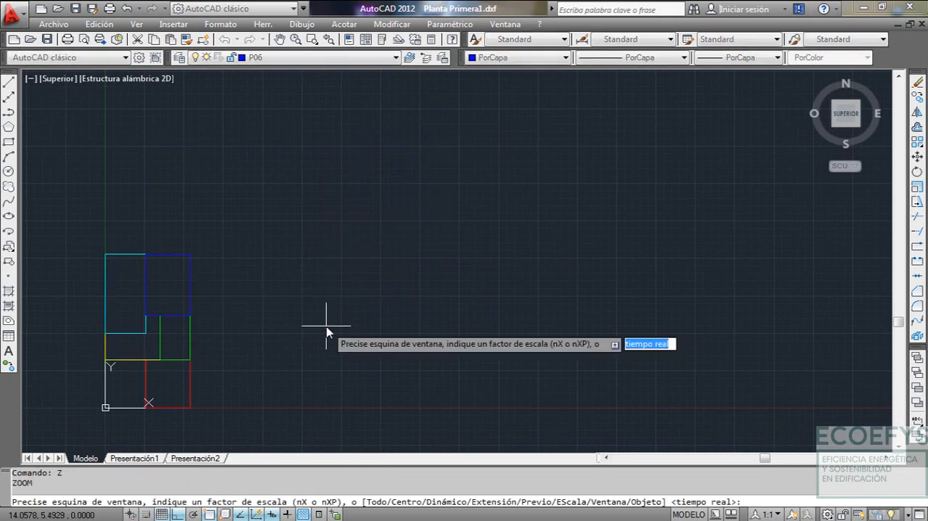
type("e")
key("Return")
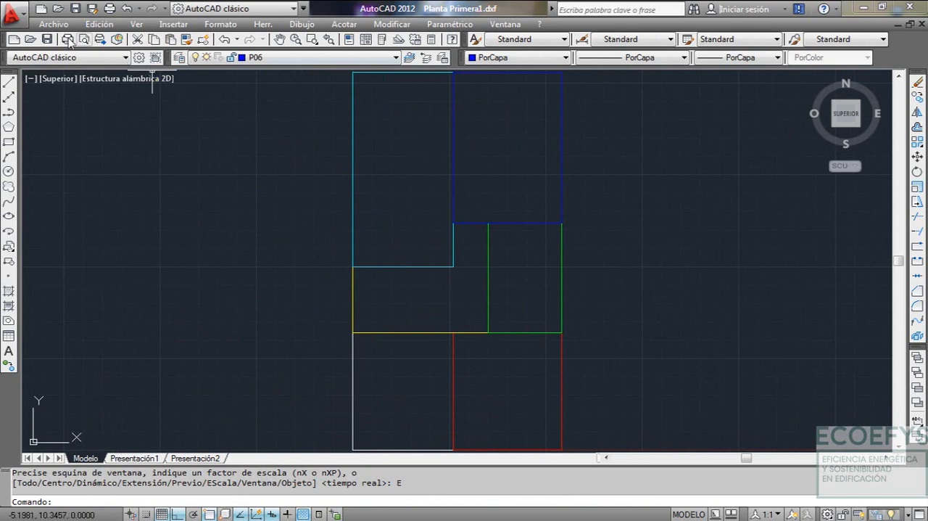
left_click(47, 40)
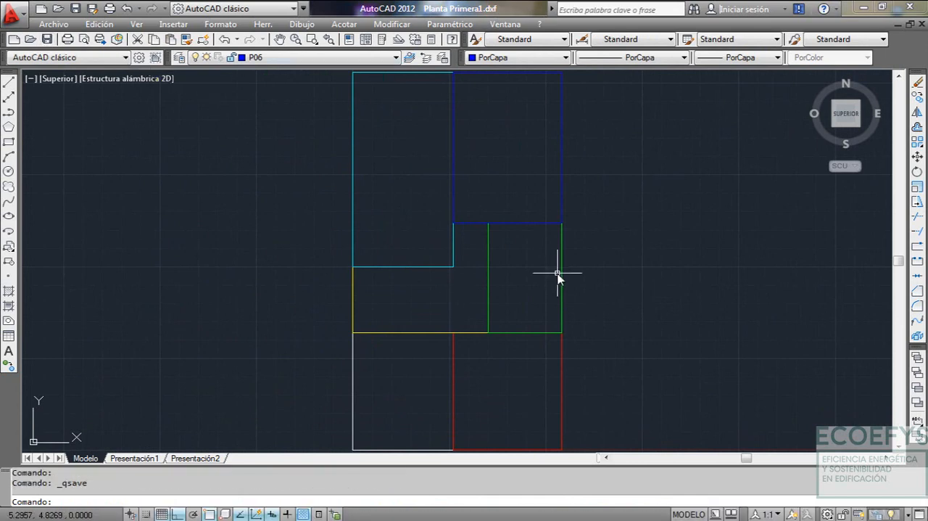
Switch to the 1.Plantas Sotano.dxf drawing and zoom to its extents
left_click(505, 24)
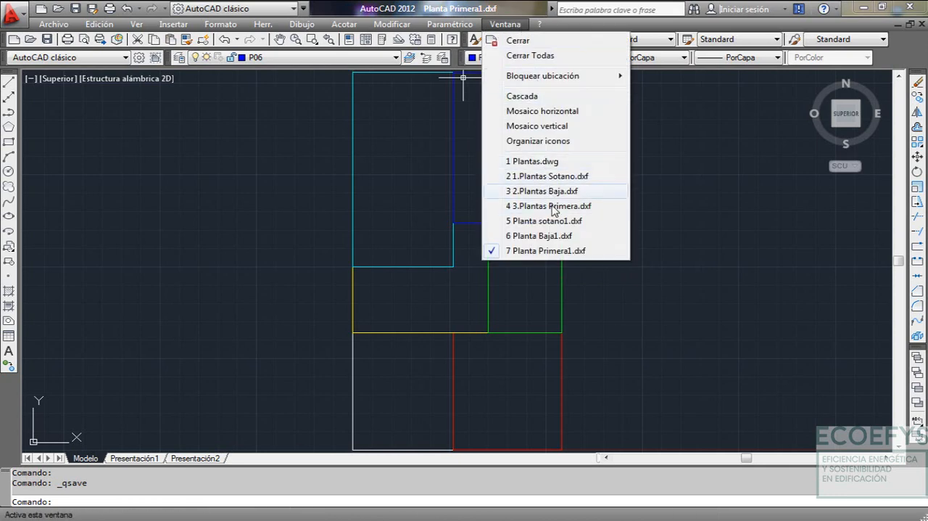
left_click(556, 183)
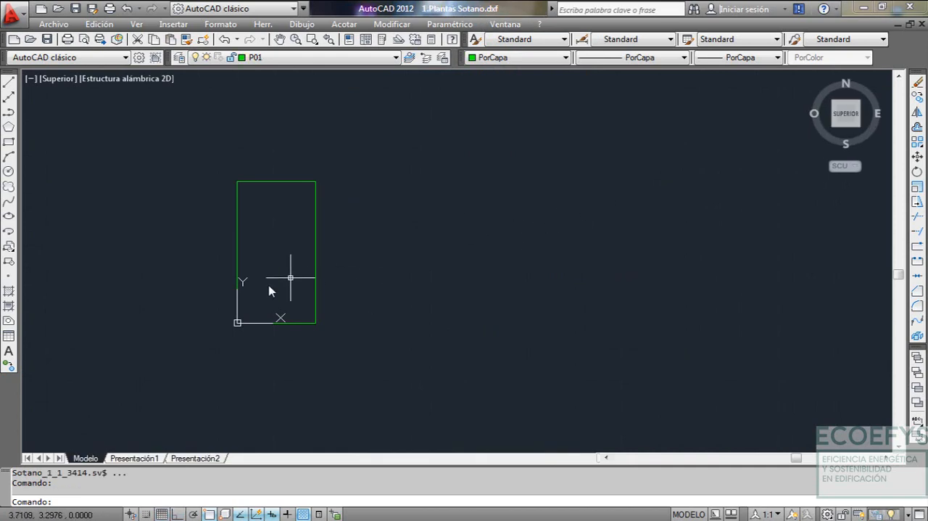
scroll(304, 282, "up", 2)
middle_click_drag(317, 296, 353, 302)
key("Return")
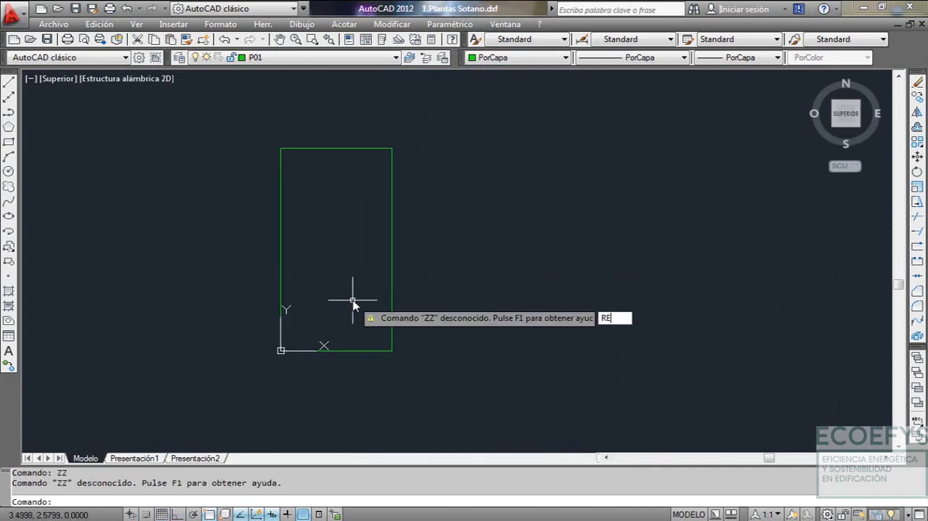
key("Escape")
type("Z")
key("Return")
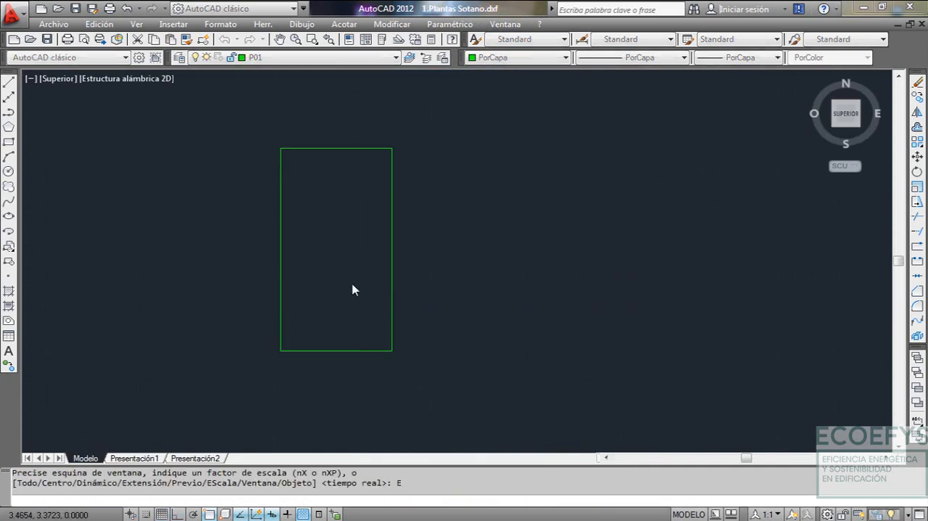
type("E")
key("Return")
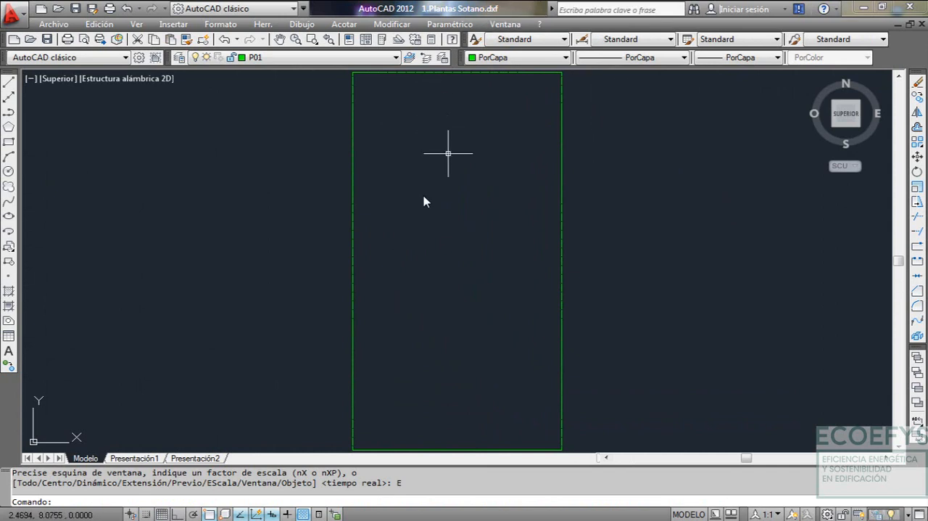
Examine the dashed line pattern along the basement outline's left and upper edges
left_click(354, 223)
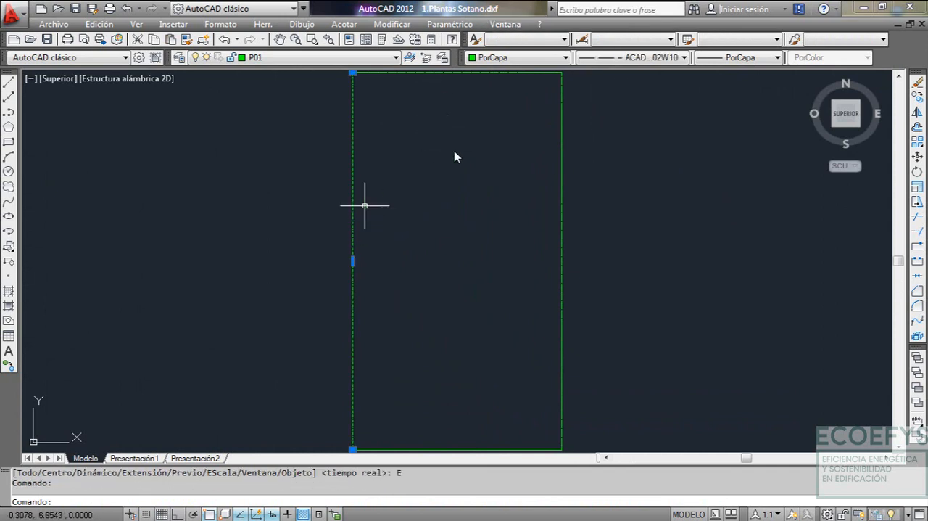
key("Escape")
middle_click_drag(447, 127, 468, 143)
scroll(468, 134, "up", 6)
left_click(469, 129)
left_click(413, 182)
key("Escape")
scroll(424, 191, "down", 4)
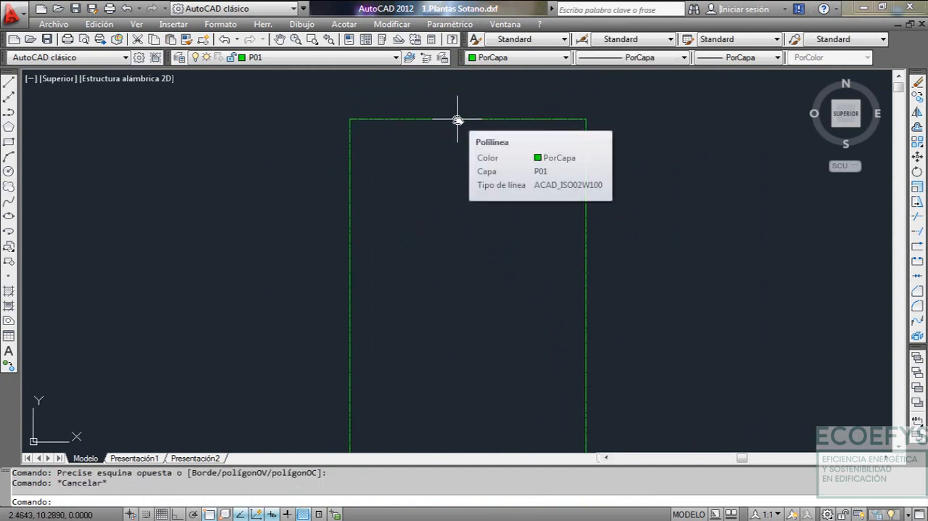
Check the linetype scale in the properties of the basement outline's upper polyline and inspect its dashes up close
left_click(458, 119)
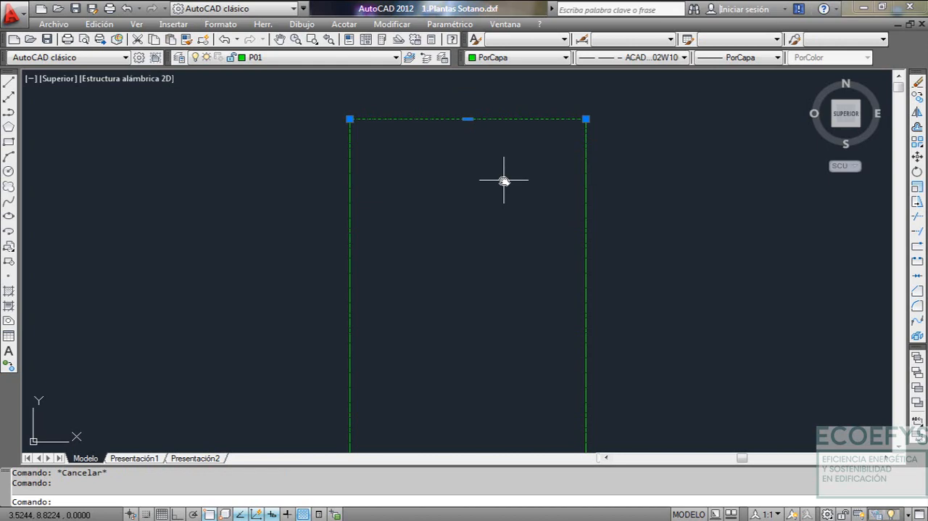
type("PR")
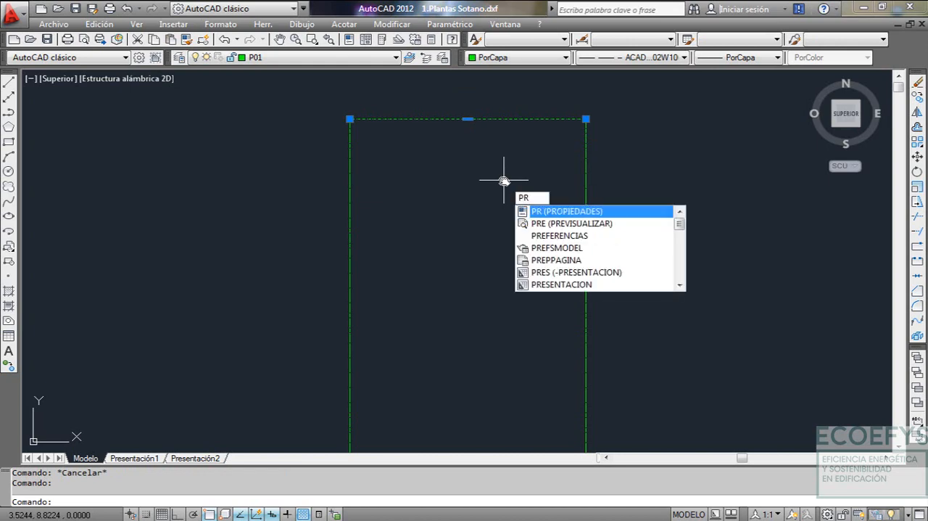
key("Return")
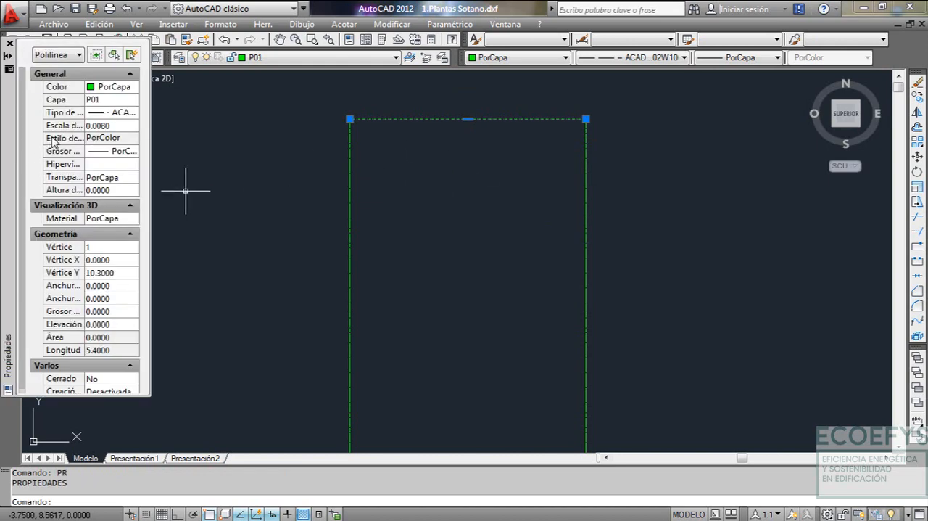
left_click(88, 126)
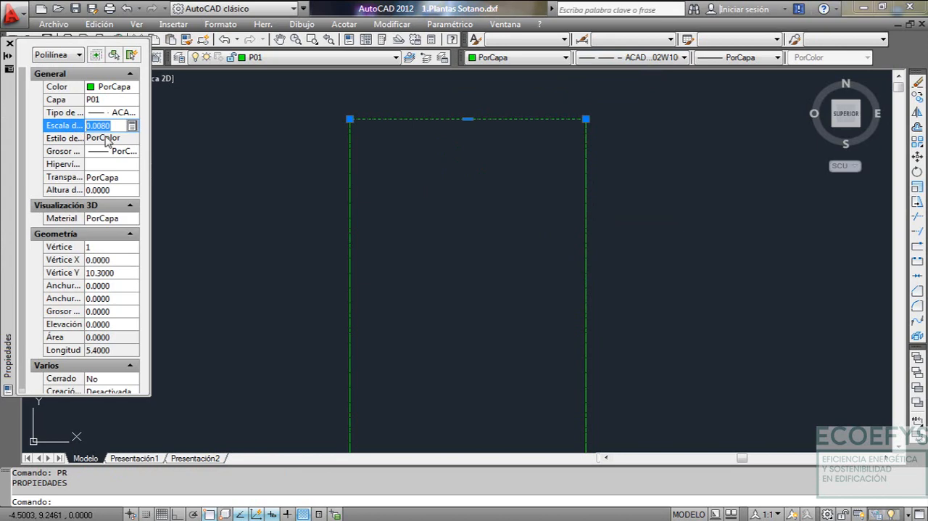
key("Escape")
scroll(385, 124, "up", 6)
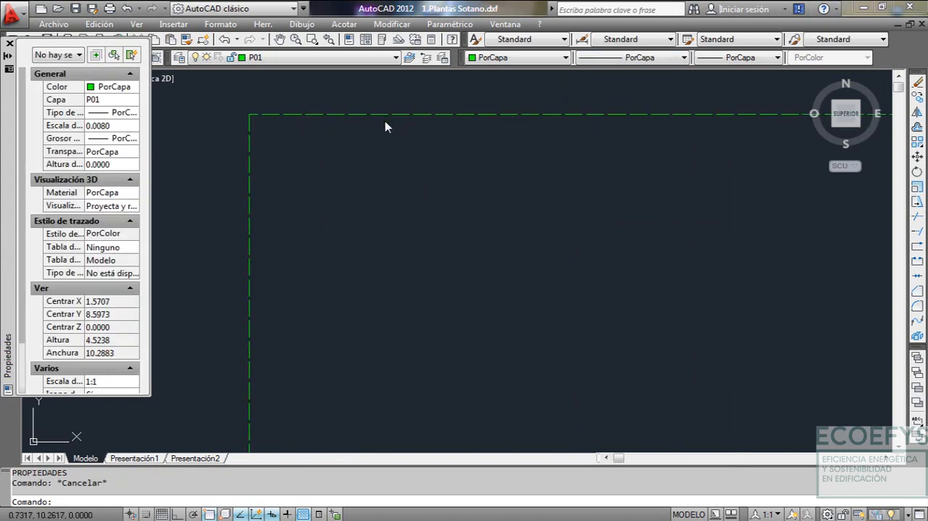
scroll(616, 115, "down", 3)
middle_click_drag(769, 111, 574, 127)
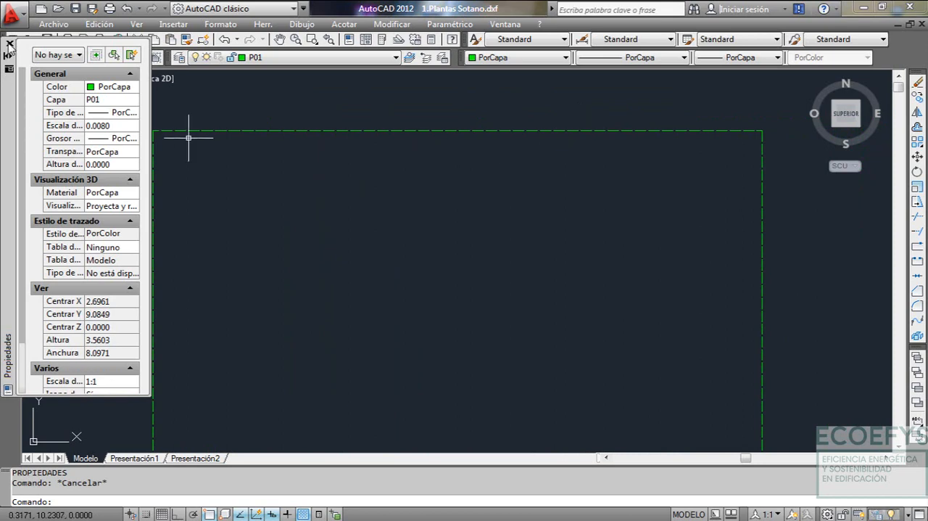
left_click(10, 44)
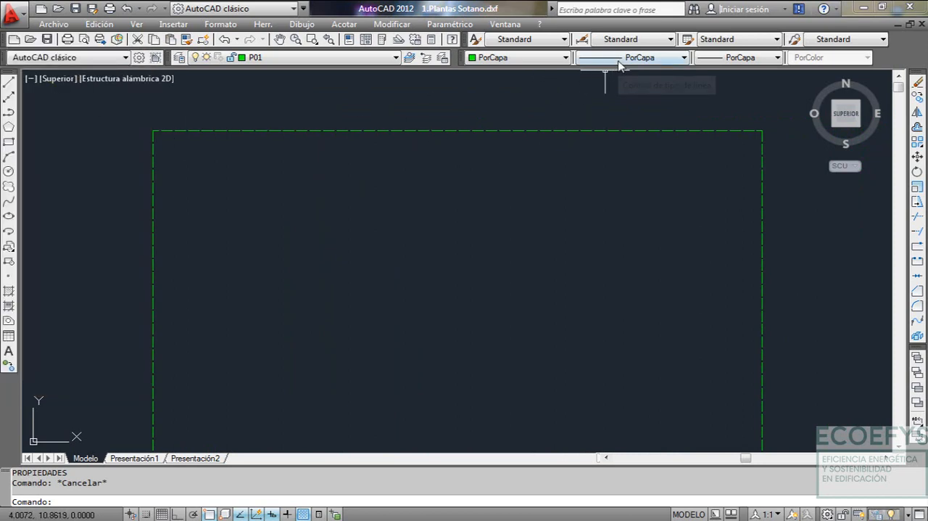
Look up the ACAD_ISO02W100 linetype among the available linetypes and zoom back to the basement drawing's extents
left_click(564, 120)
left_click(376, 154)
key("Escape")
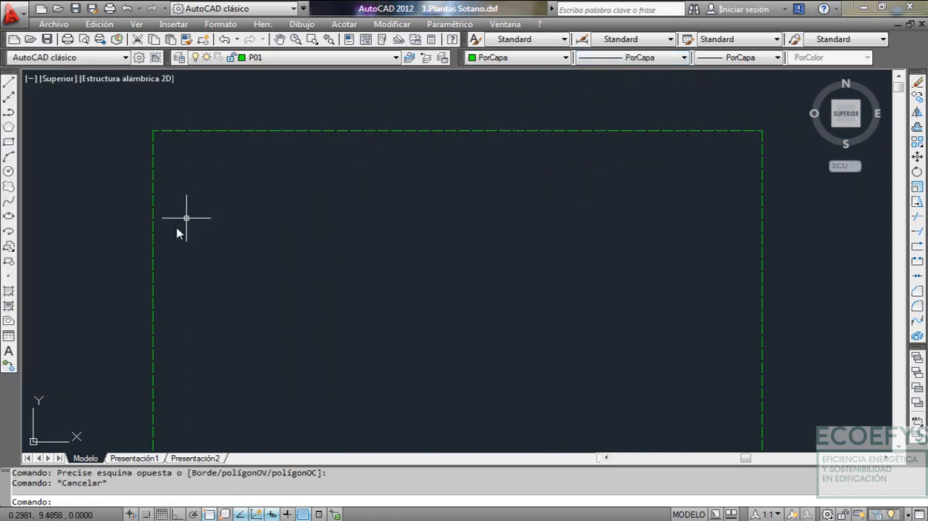
left_click(631, 58)
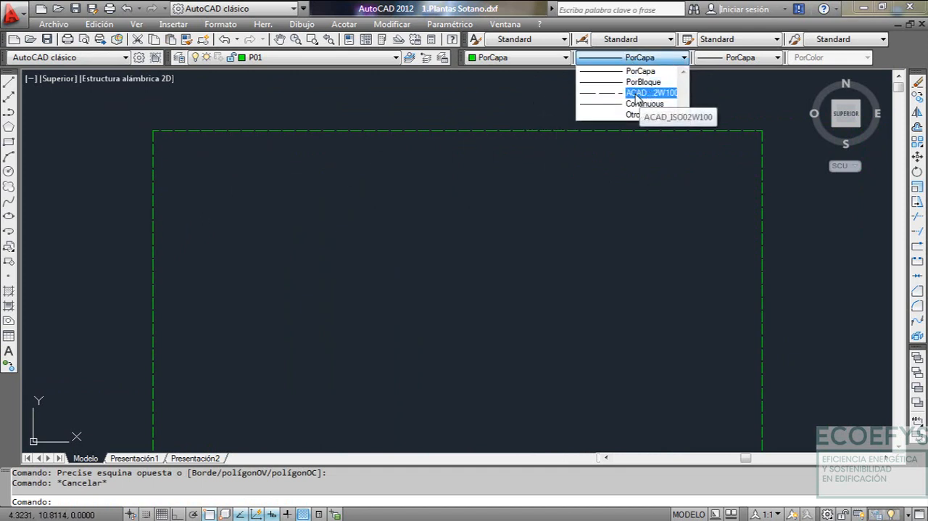
key("Escape")
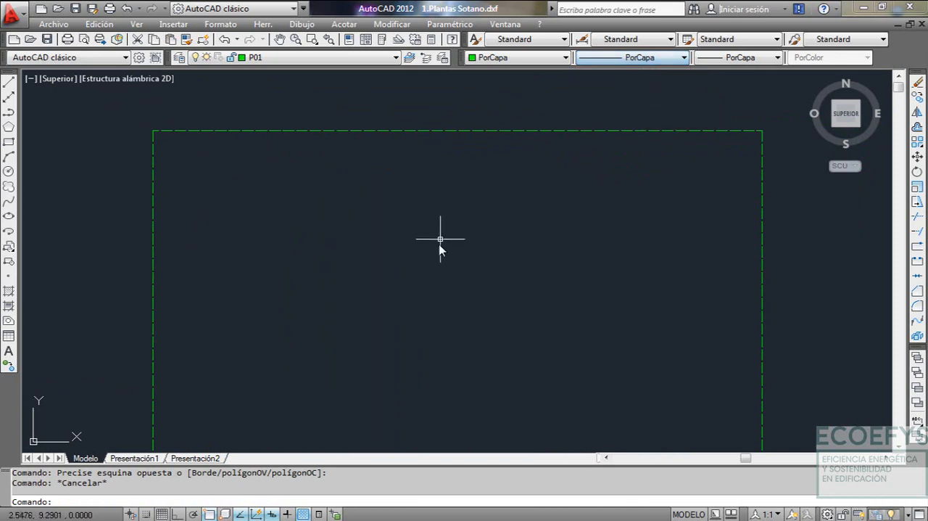
type("z")
key("Return")
type("E")
key("Return")
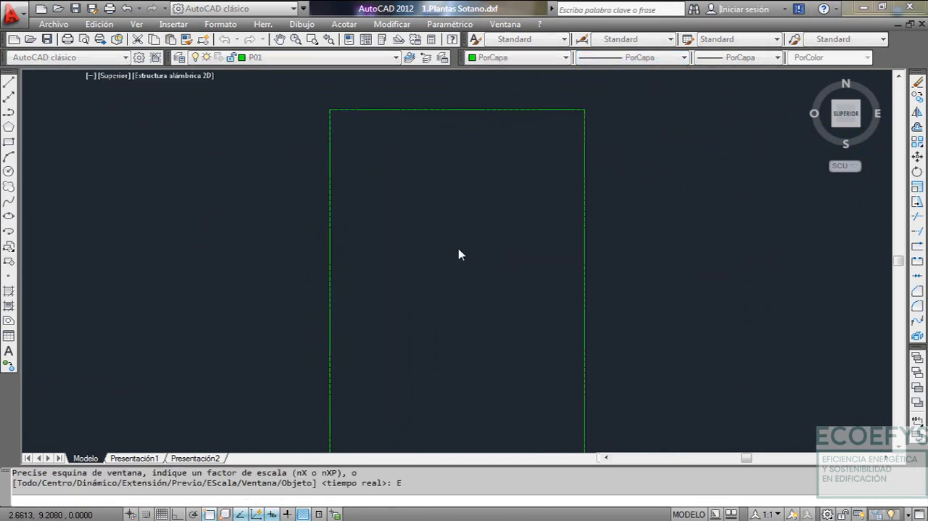
Switch to 2.Plantas Baja.dxf and examine the dashed and continuous edges of its spaces, finishing at the drawing extents
left_click(508, 25)
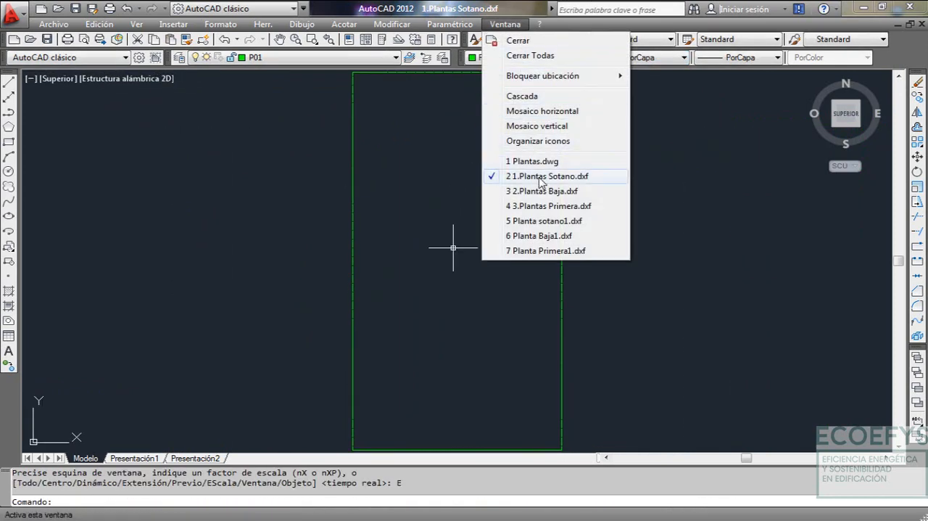
left_click(519, 191)
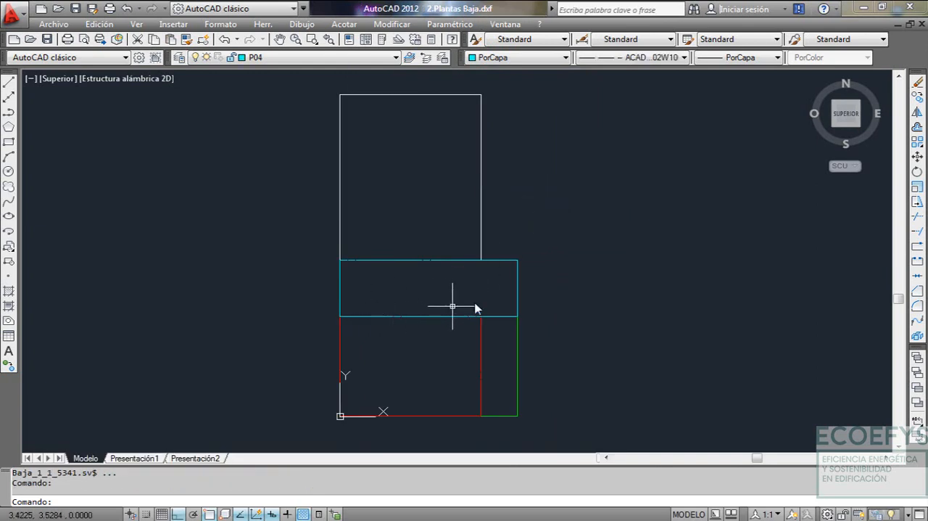
scroll(466, 375, "up", 3)
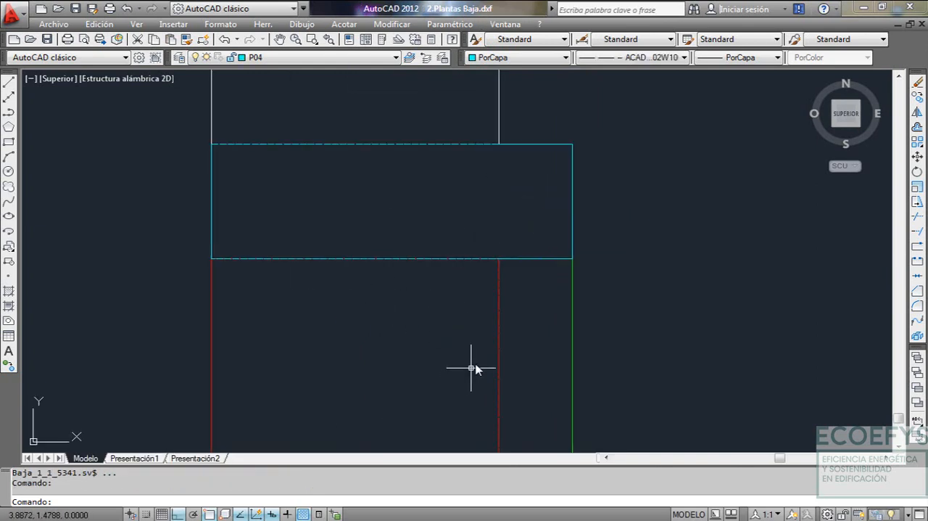
middle_click_drag(472, 369, 508, 281)
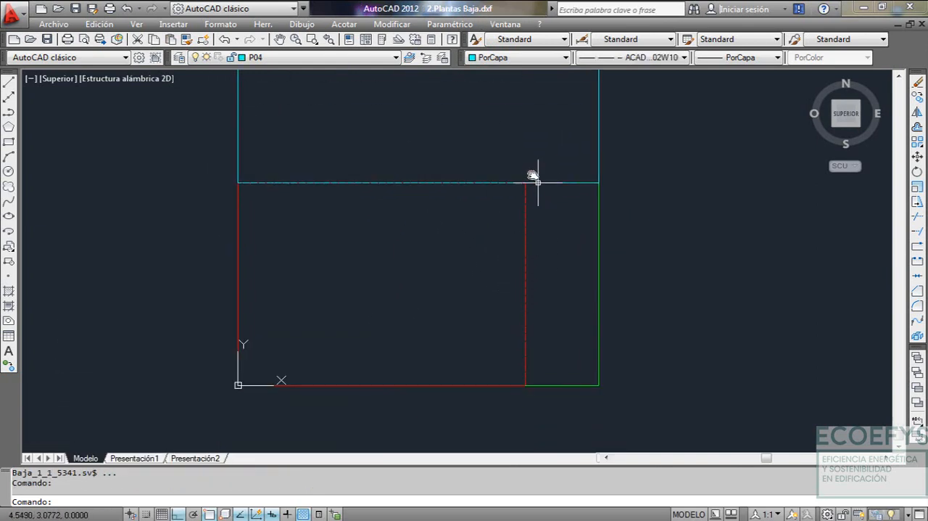
middle_click_drag(341, 190, 353, 260)
middle_click_drag(399, 161, 410, 240)
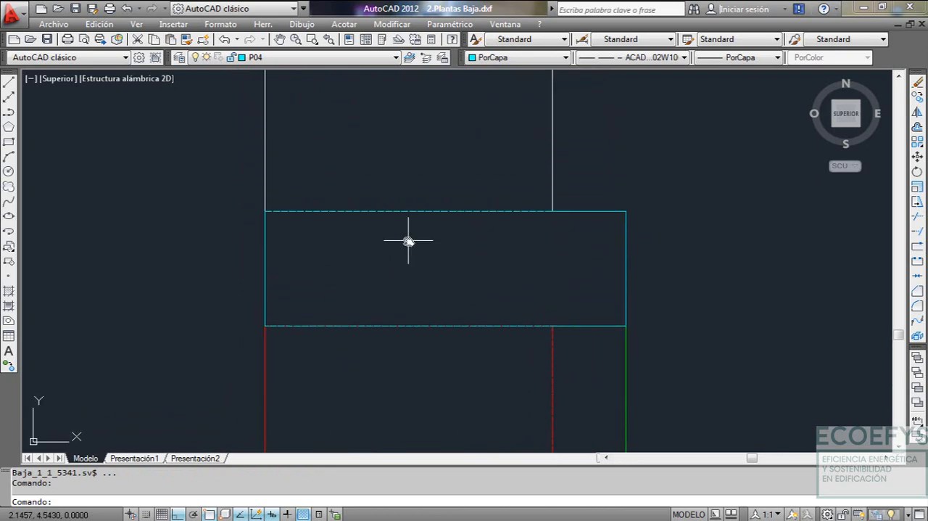
type("z")
key("Return")
type("e")
key("Return")
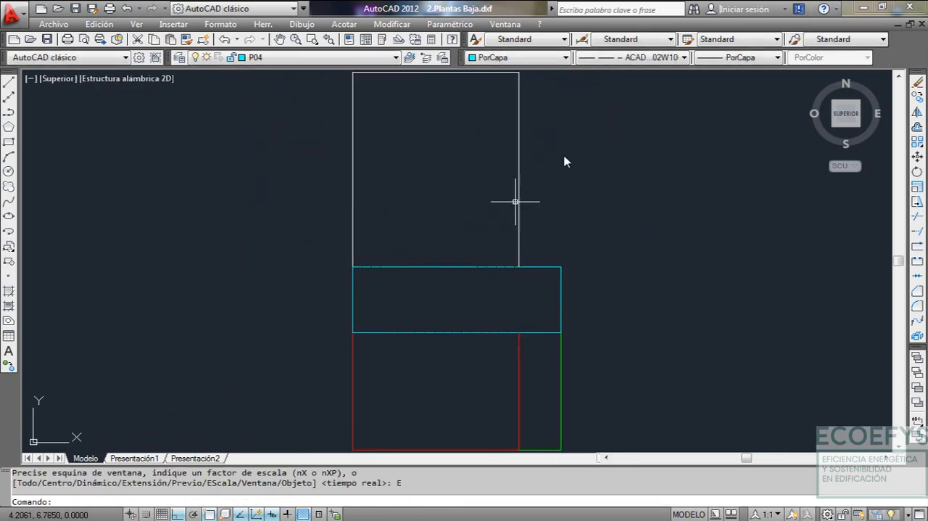
Switch to 3.Plantas Primera.dxf and review the outlines of its spaces
left_click(505, 24)
left_click(549, 206)
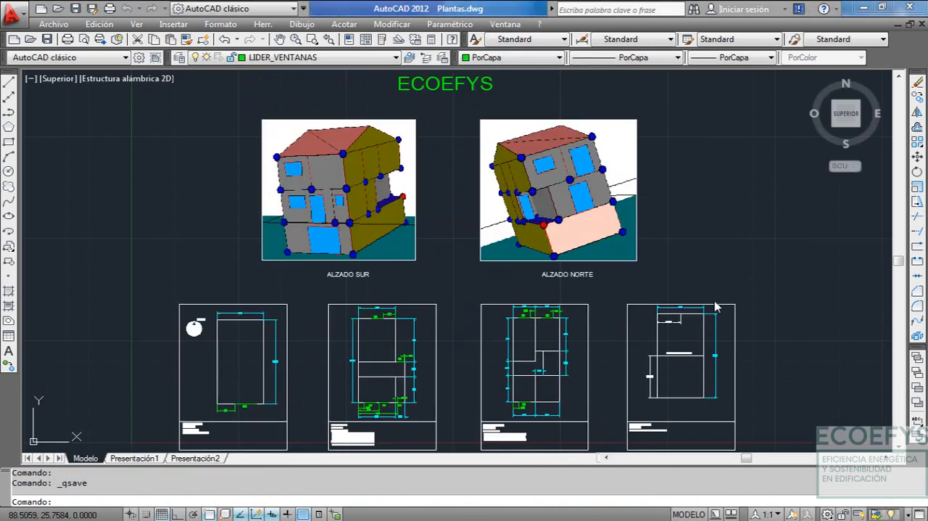
scroll(773, 321, "up", 5)
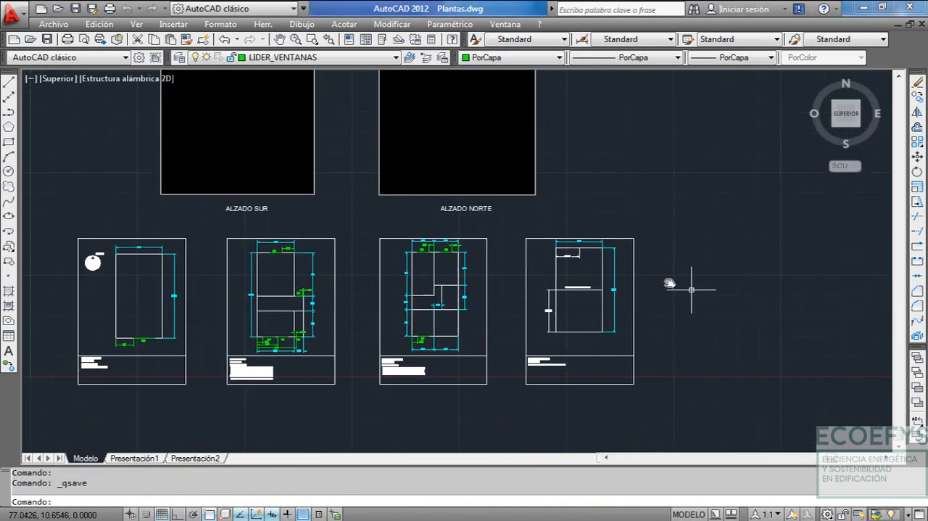
Bring up the roof plan in Plantas.dwg and create a new drawing from the acad template
middle_click_drag(608, 325, 664, 390)
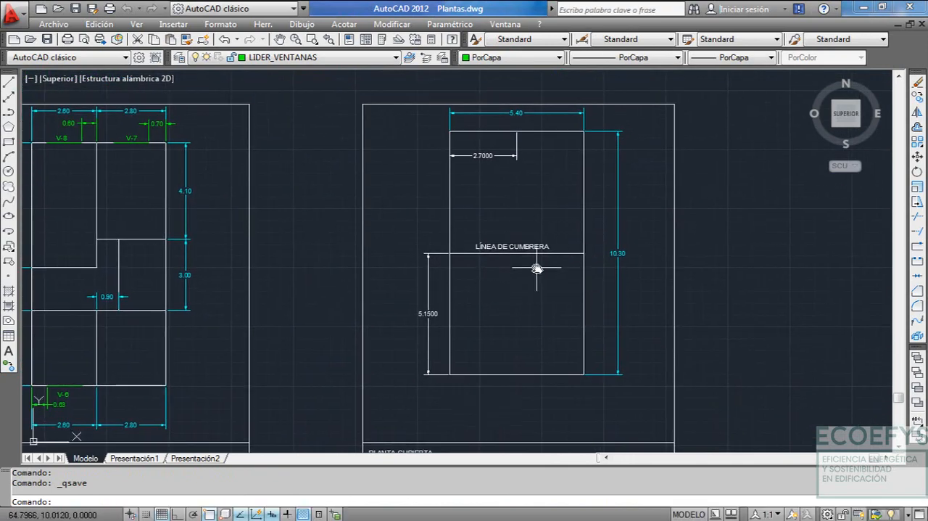
left_click(57, 25)
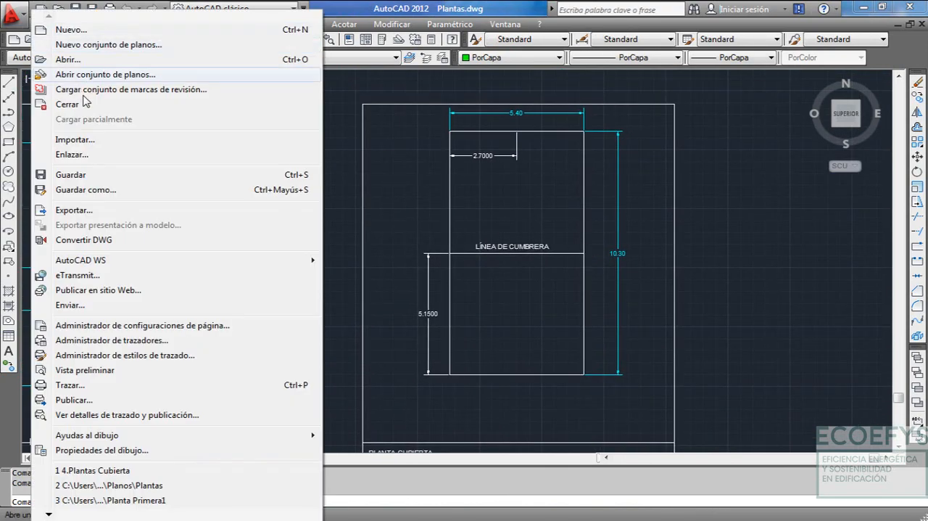
left_click(65, 29)
left_click(671, 360)
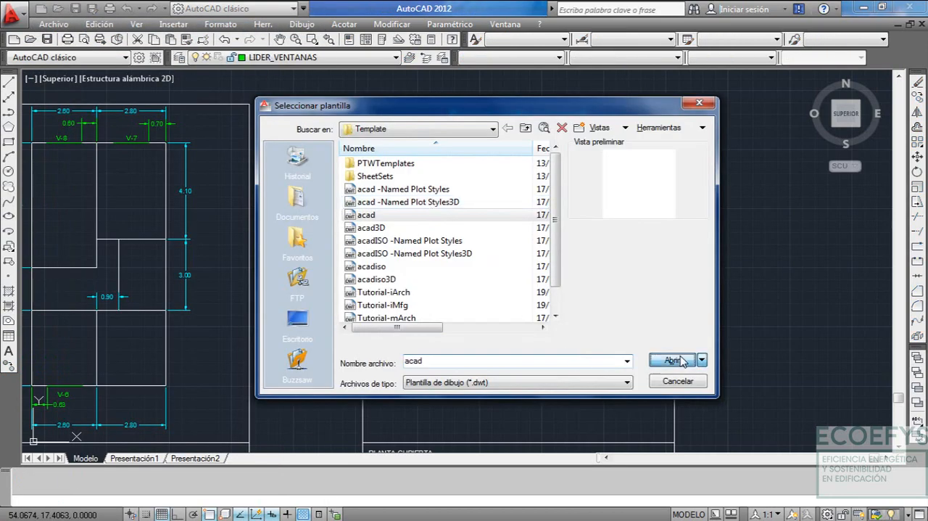
Save the new drawing in the Planos folder as Planta Cubierta 1 in DXF AutoCAD 2000/LT2000 format
left_click(52, 25)
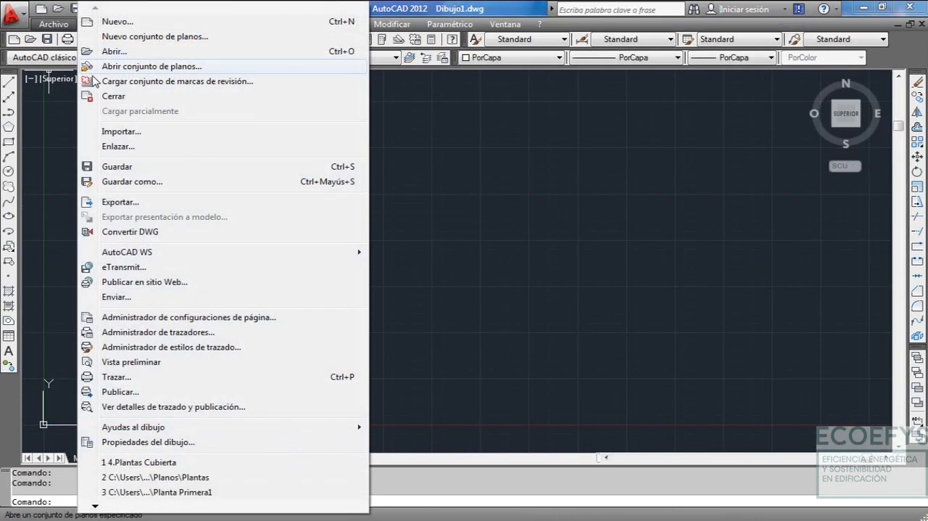
left_click(134, 182)
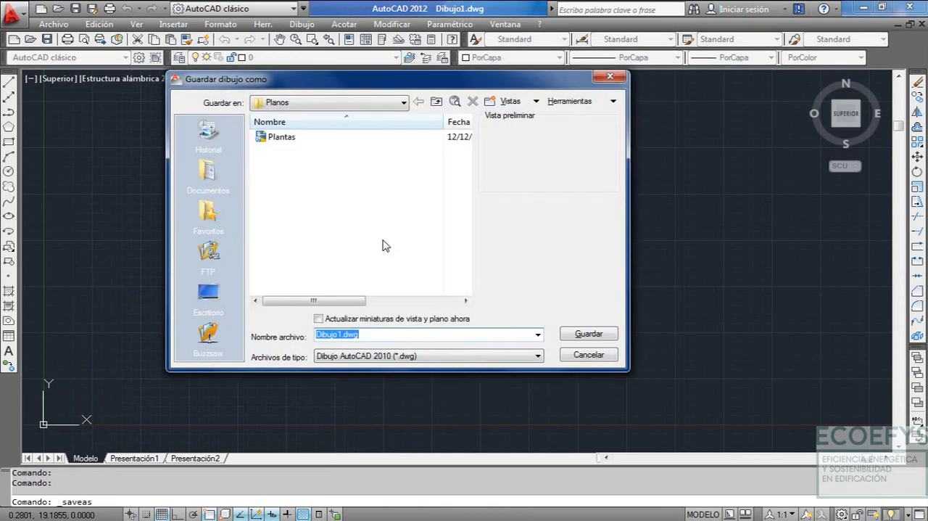
left_click(517, 356)
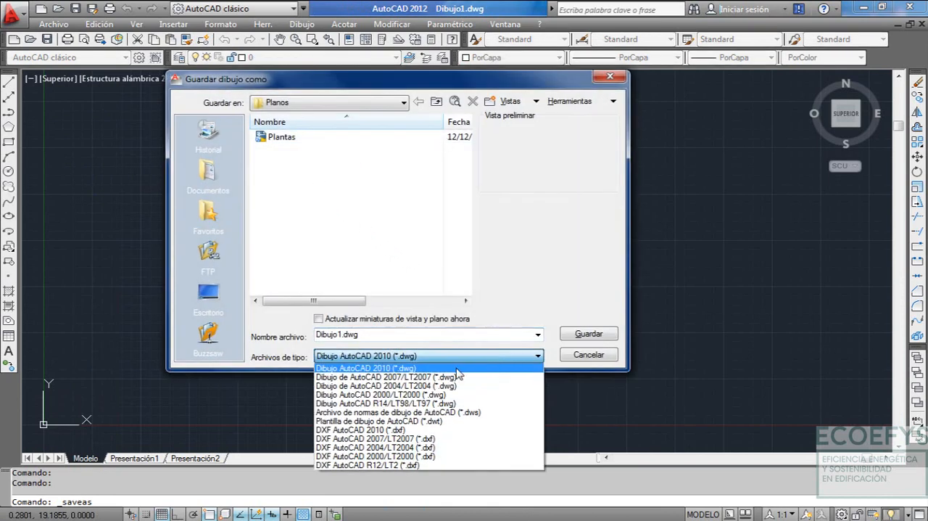
left_click(445, 458)
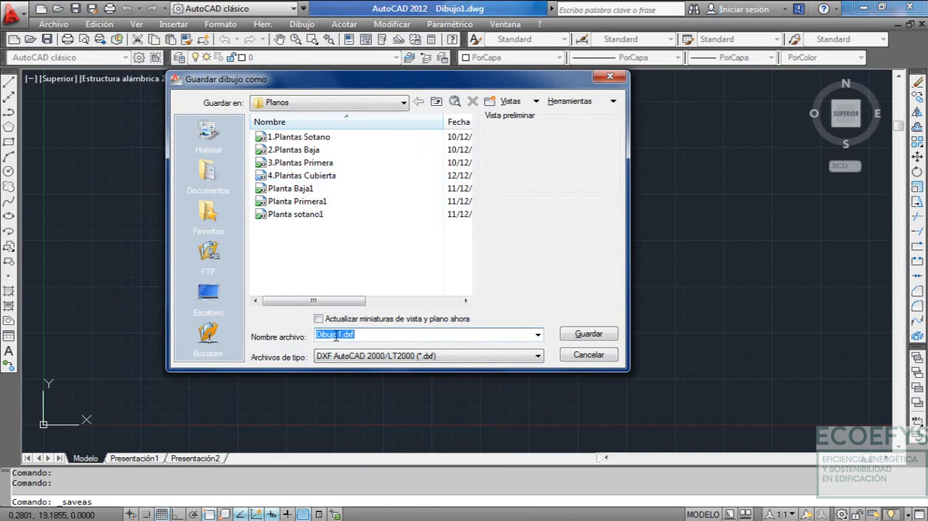
left_click(292, 188)
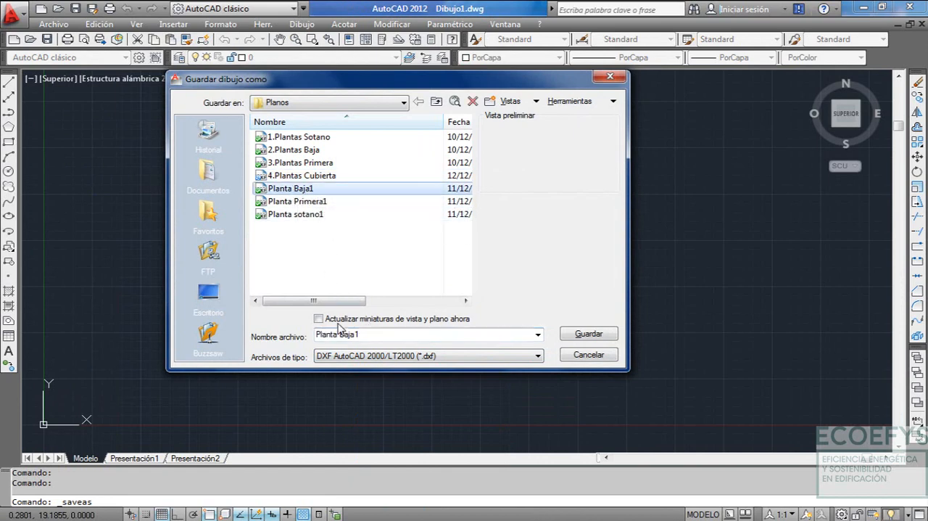
left_click(345, 334)
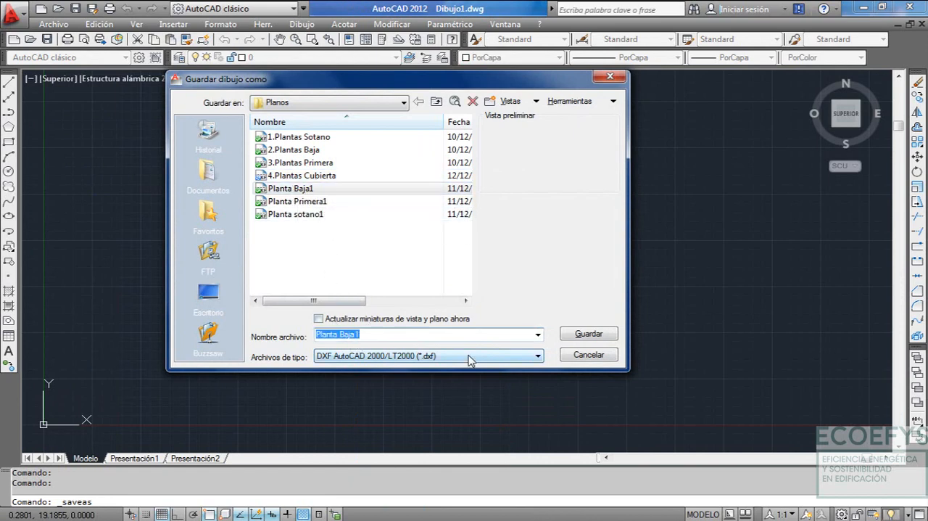
type("Pla")
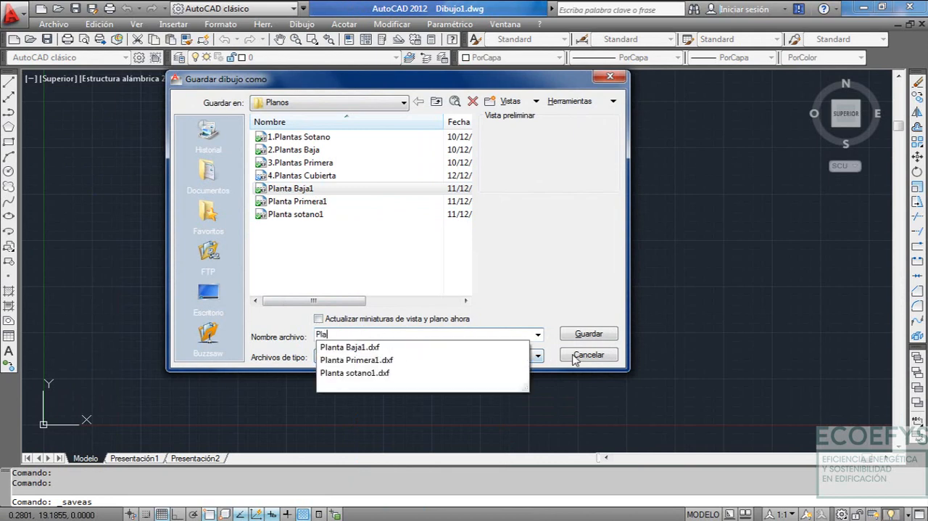
type("nta Cubier")
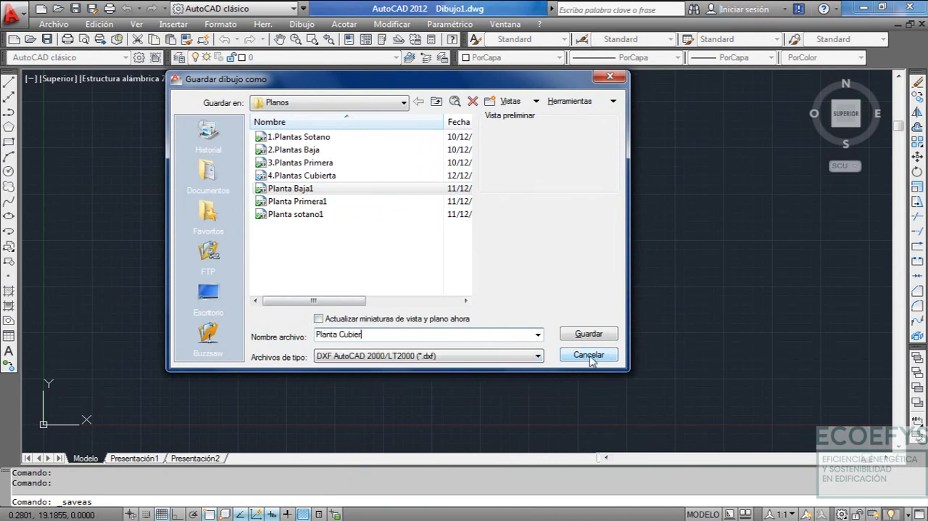
type("ta 1")
left_click(603, 339)
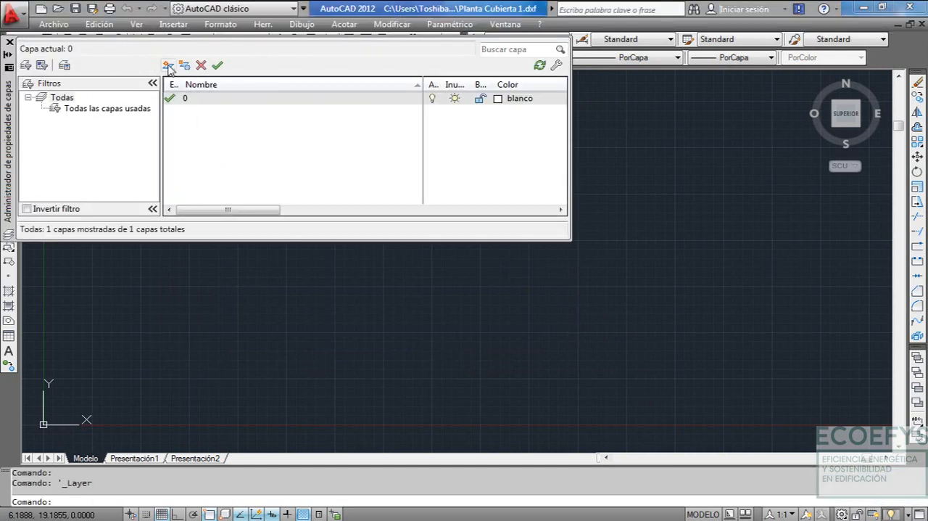
Create a layer named P01, make it the current layer and close the layer manager
key("alt+n")
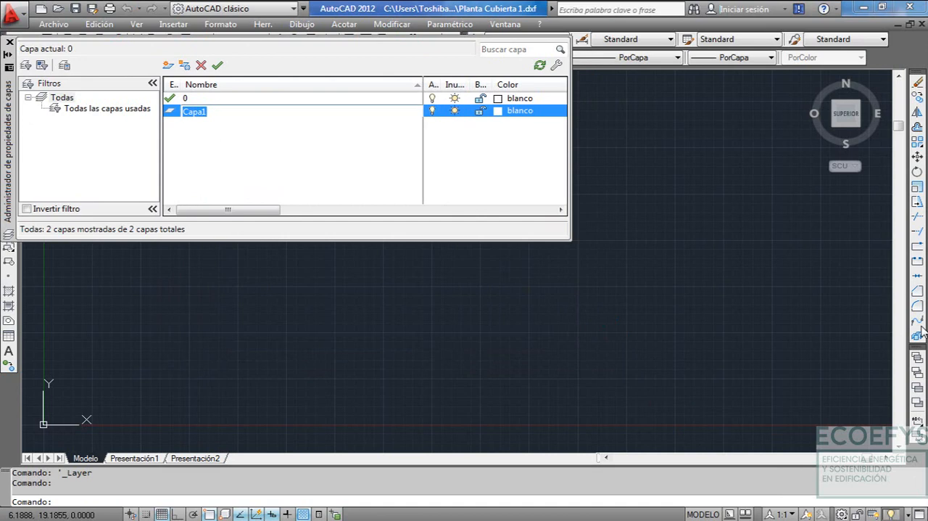
type("P0")
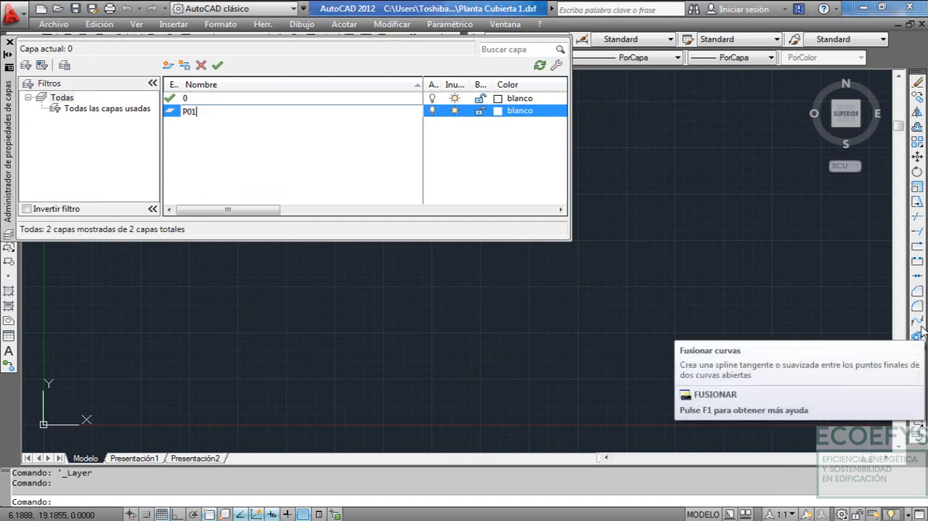
type("1")
key("Return")
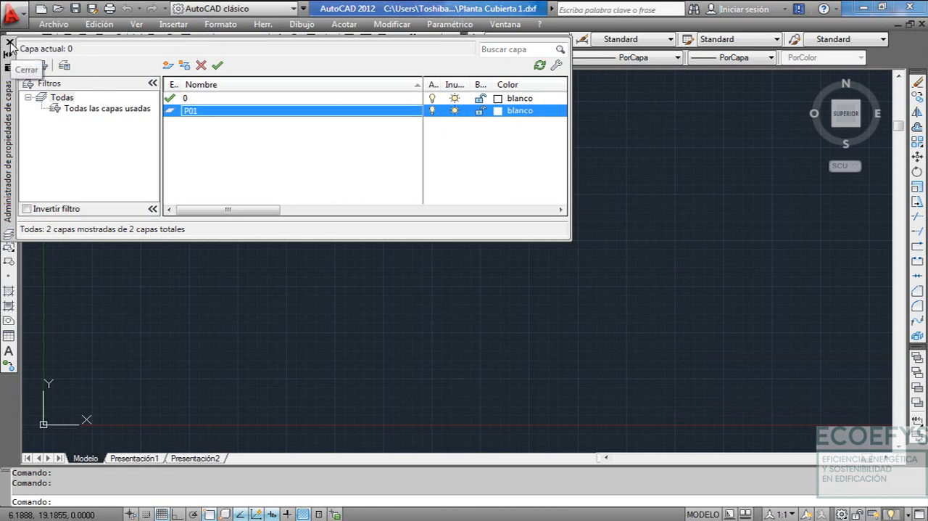
left_click(217, 65)
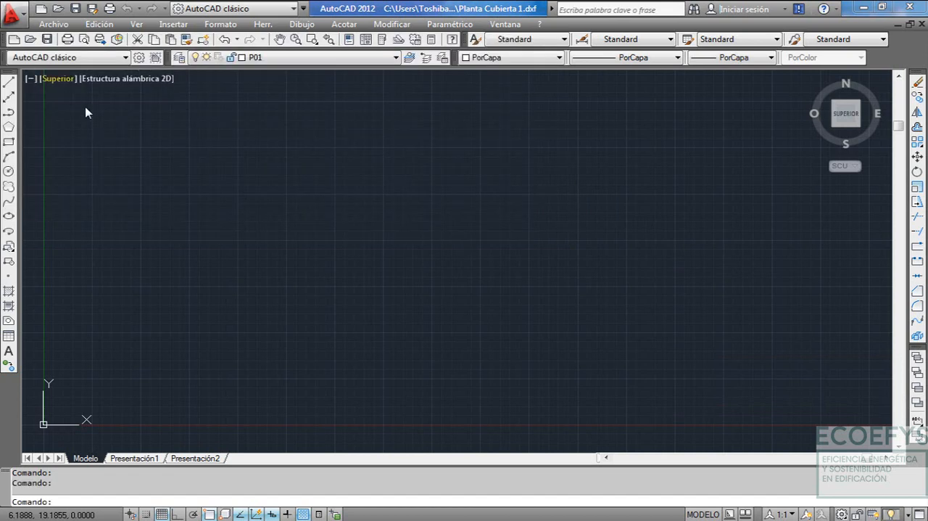
left_click(10, 42)
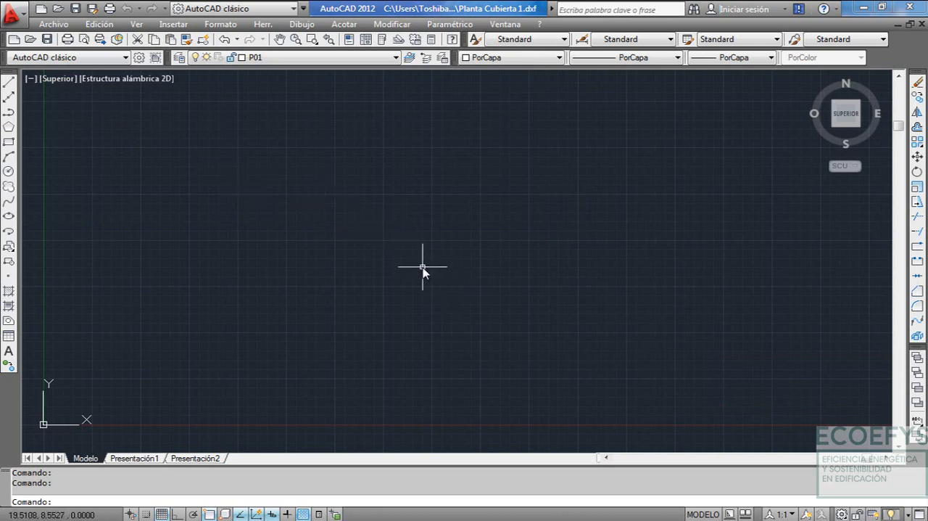
With ortho on, draw the roof outline as a closed rectangular polyline, 5.4 wide and 10.3 high
type("pl")
key("Return")
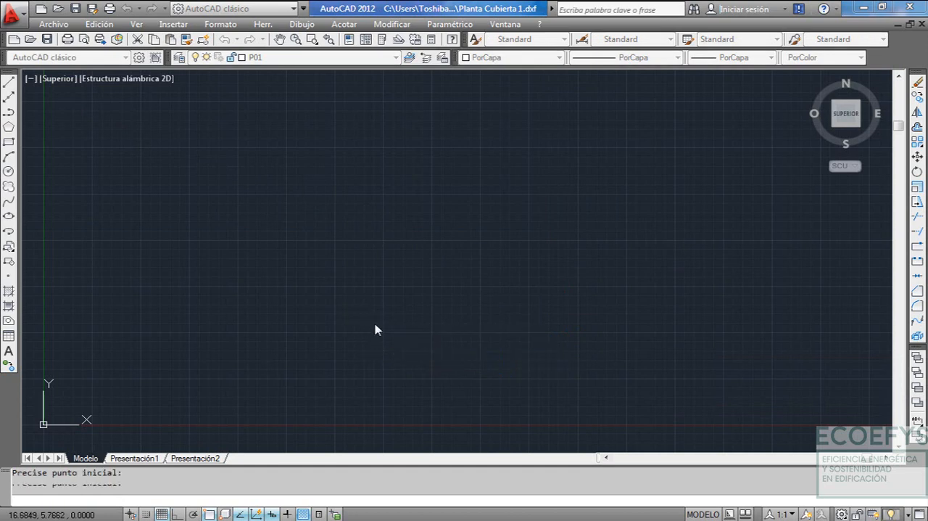
left_click(368, 318)
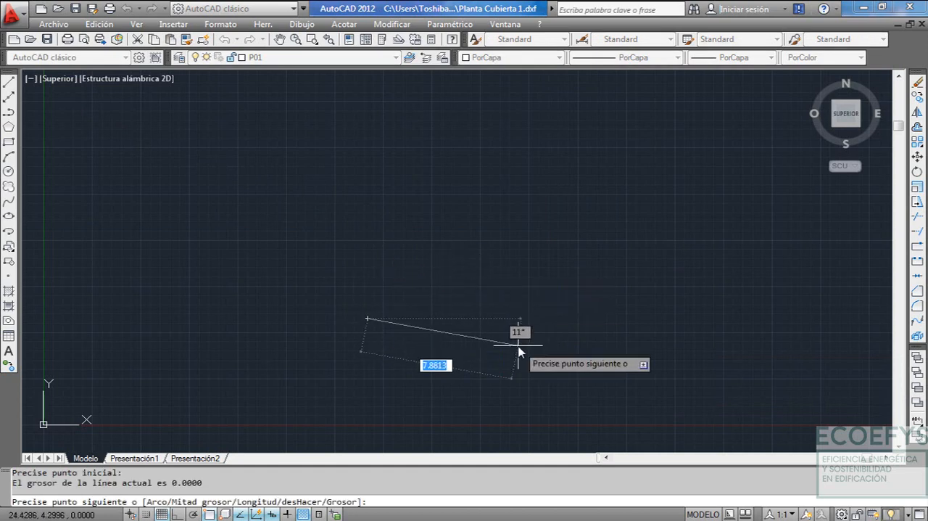
key("F8")
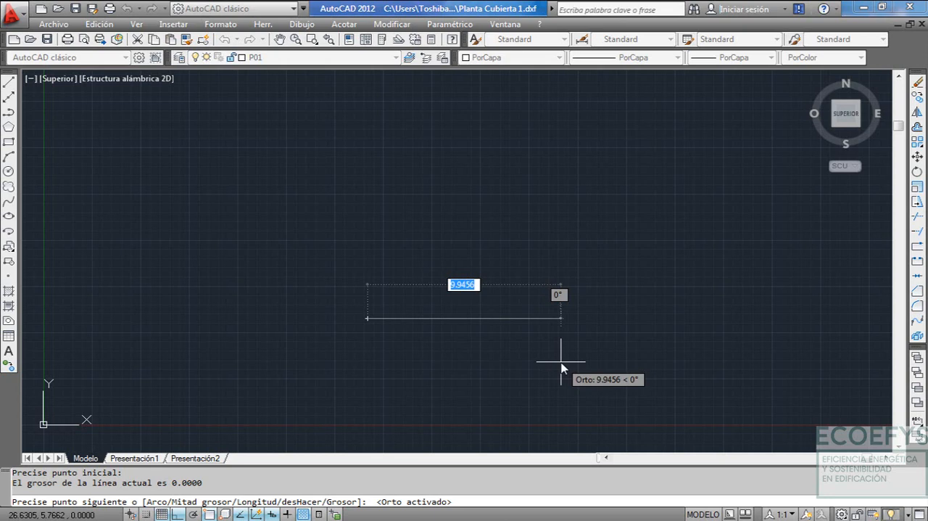
type("5")
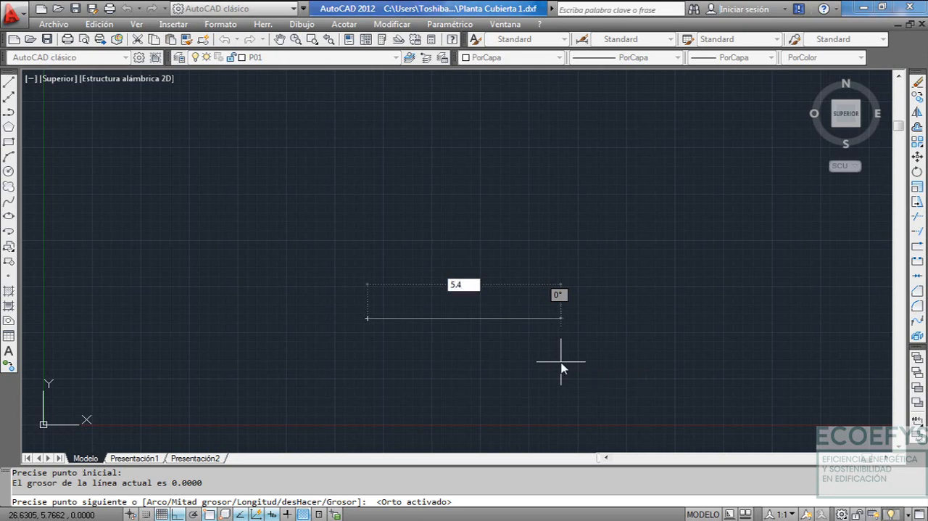
type(".4")
key("Return")
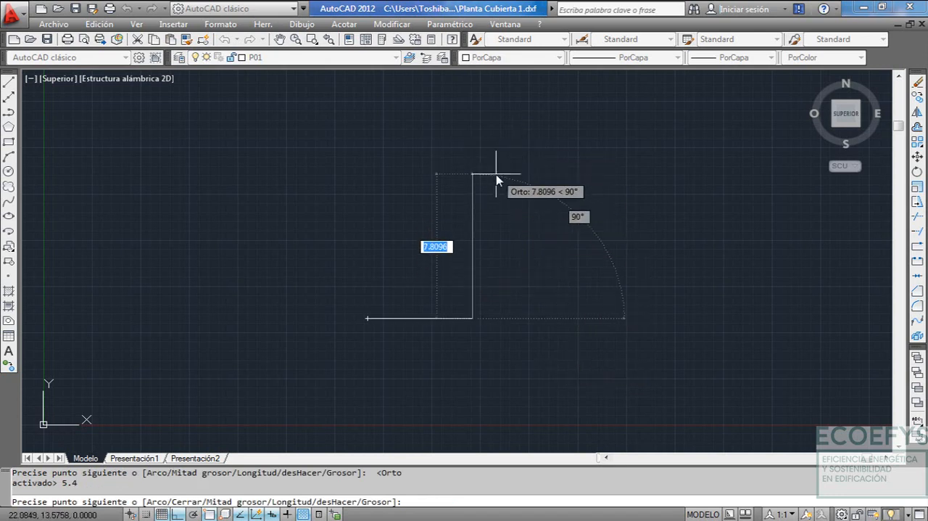
type("1")
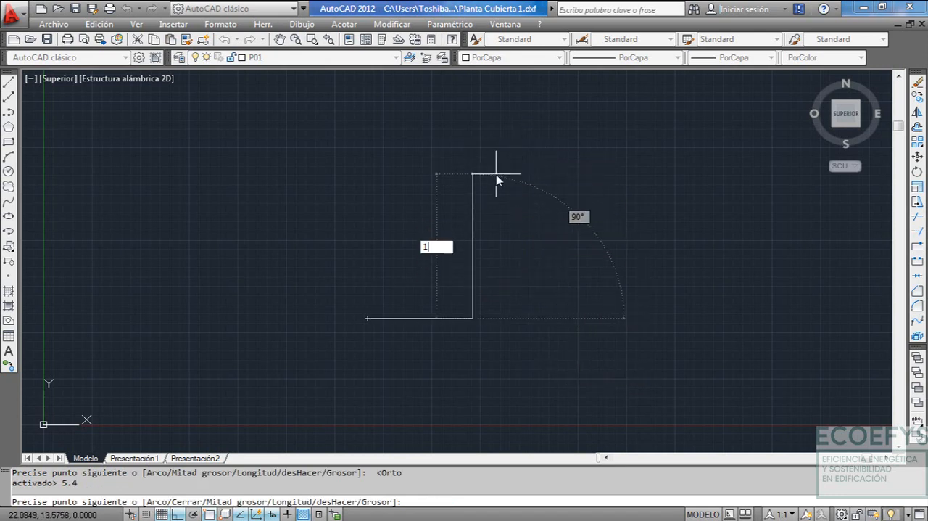
type("0.3")
key("Return")
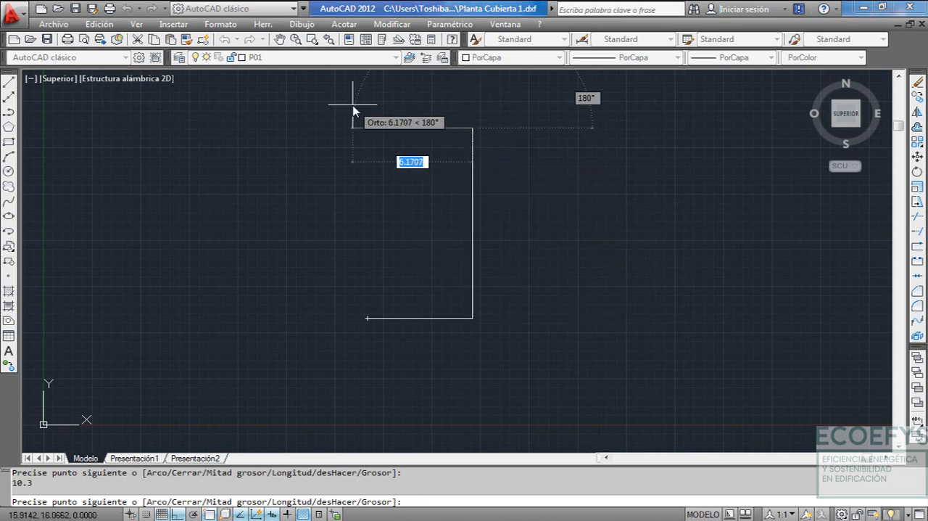
type("5.4")
key("Return")
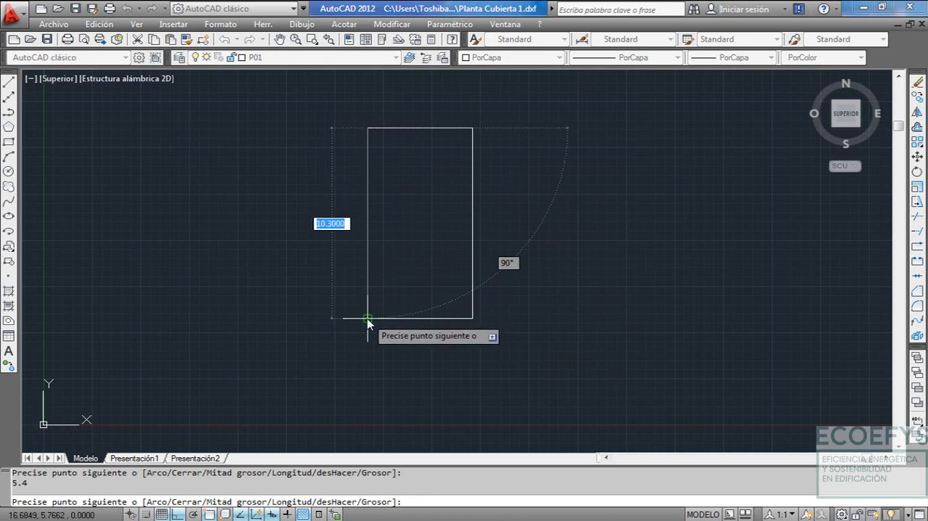
type("C")
key("Return")
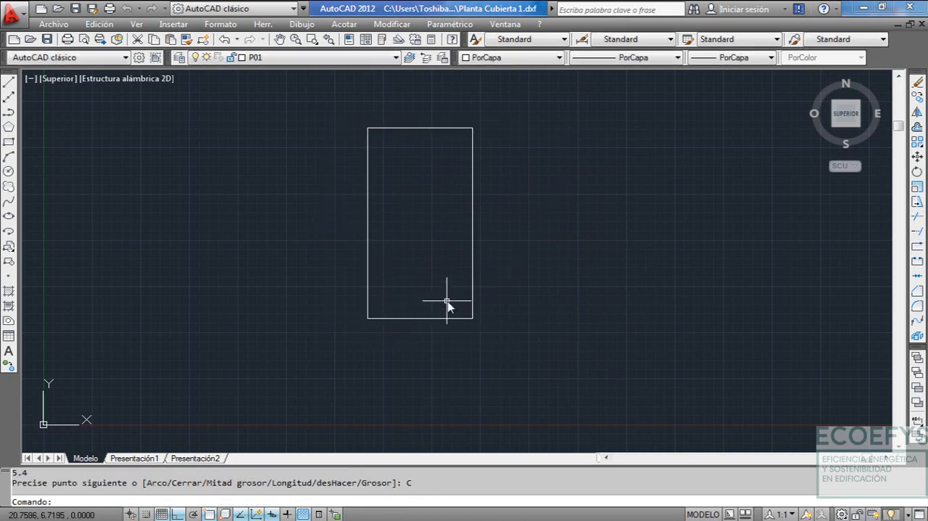
left_click(337, 116)
left_click(574, 379)
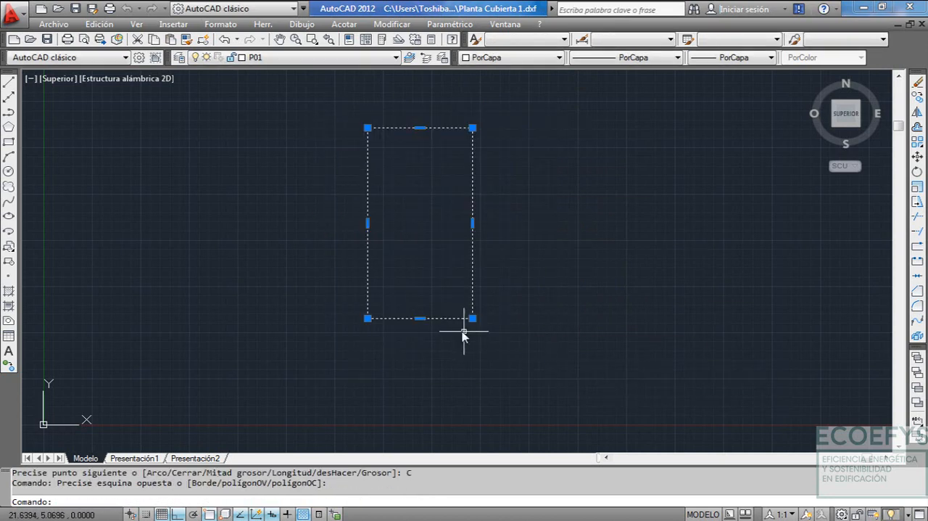
key("Escape")
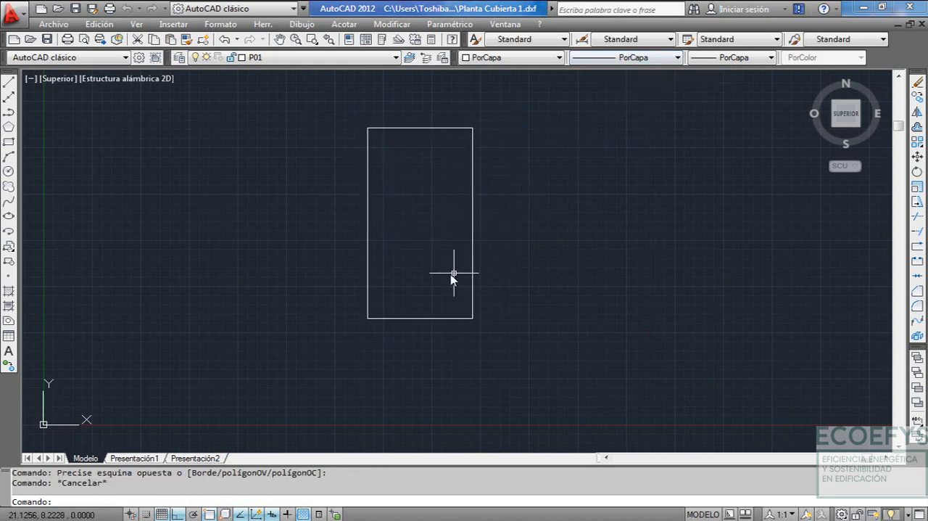
Move the roof outline by its lower-left corner to the origin 0,0
middle_click_drag(398, 265, 410, 271)
left_click(353, 119)
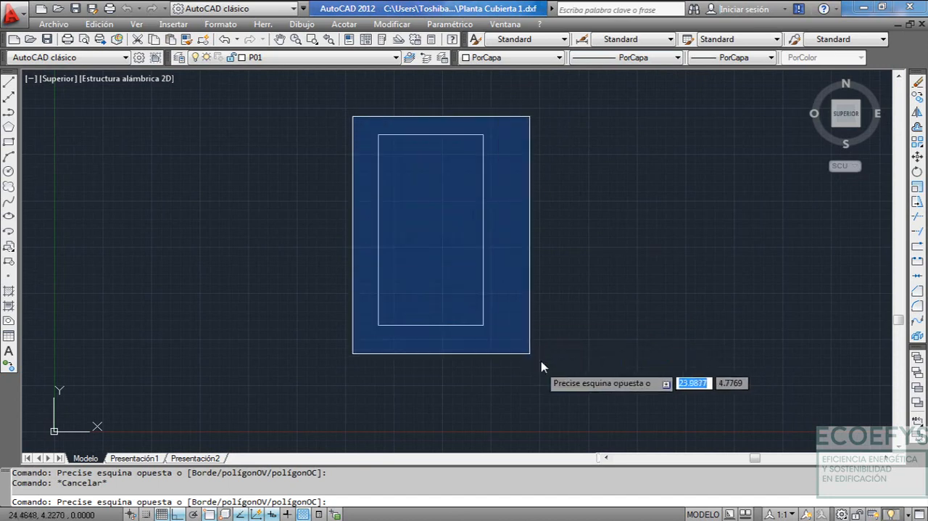
left_click(546, 375)
type("D")
key("Return")
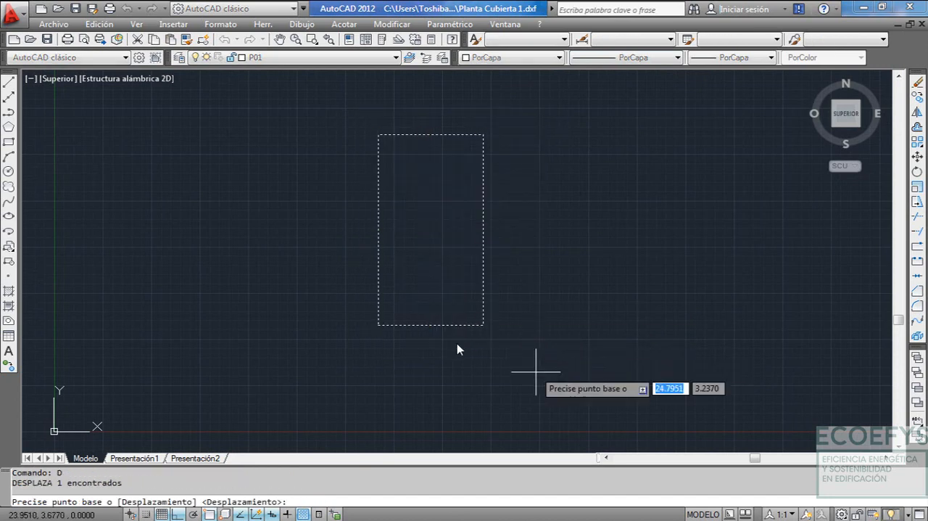
left_click(378, 326)
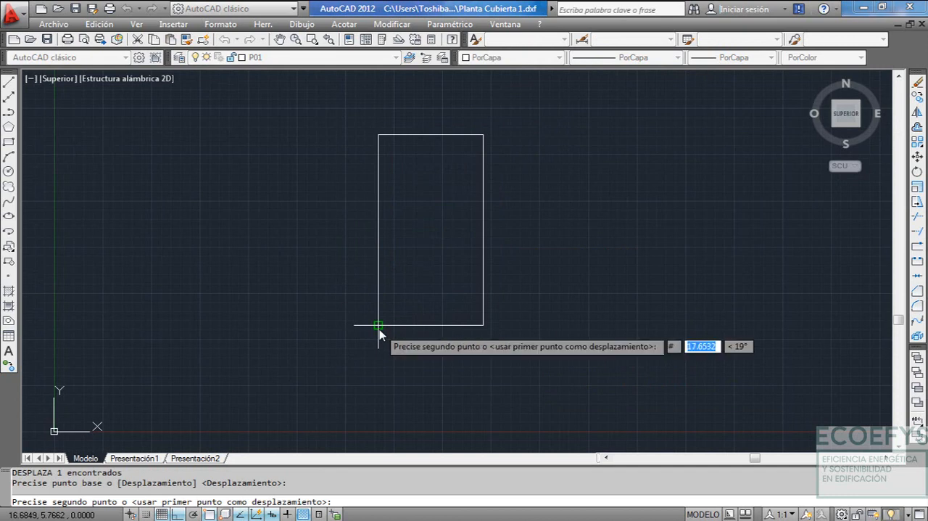
type("0,0")
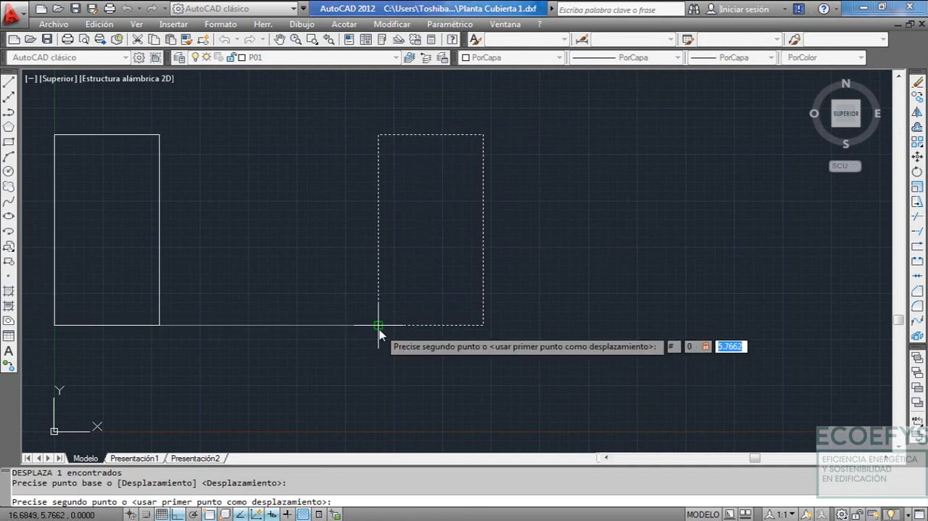
key("Return")
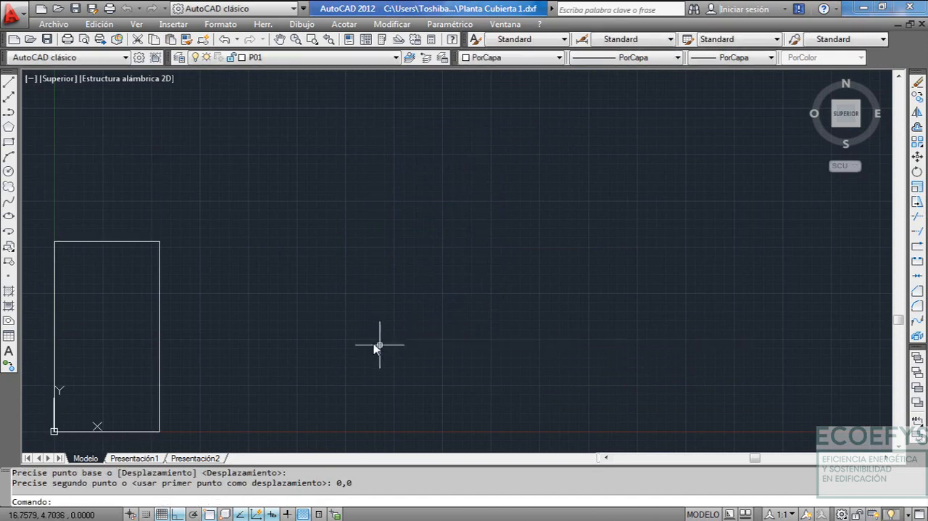
Zoom to the roof outline's extents and save the DXF drawing
key("Escape")
type("Z")
key("Return")
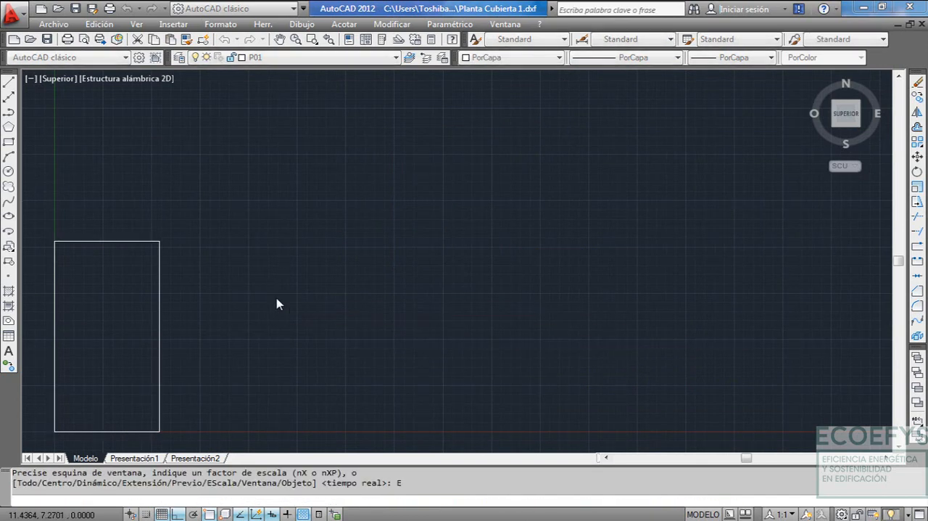
type("E")
key("Return")
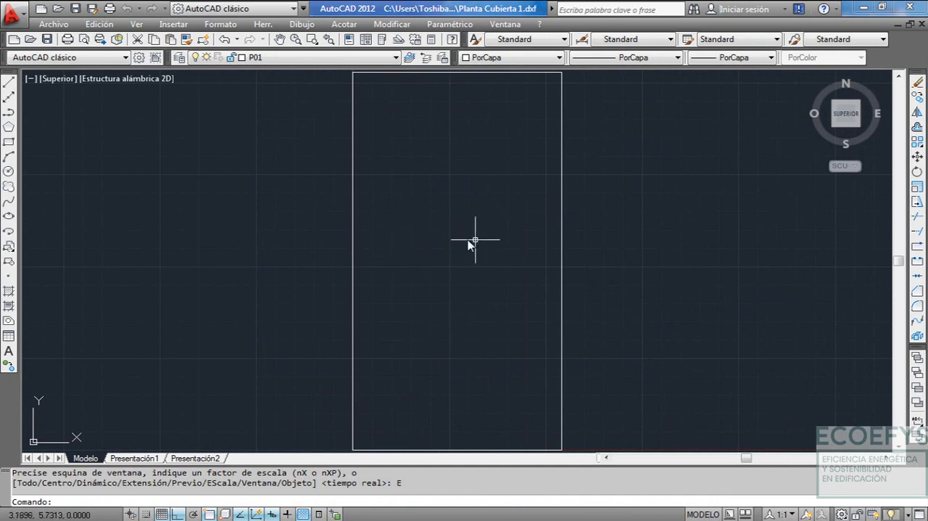
left_click(47, 40)
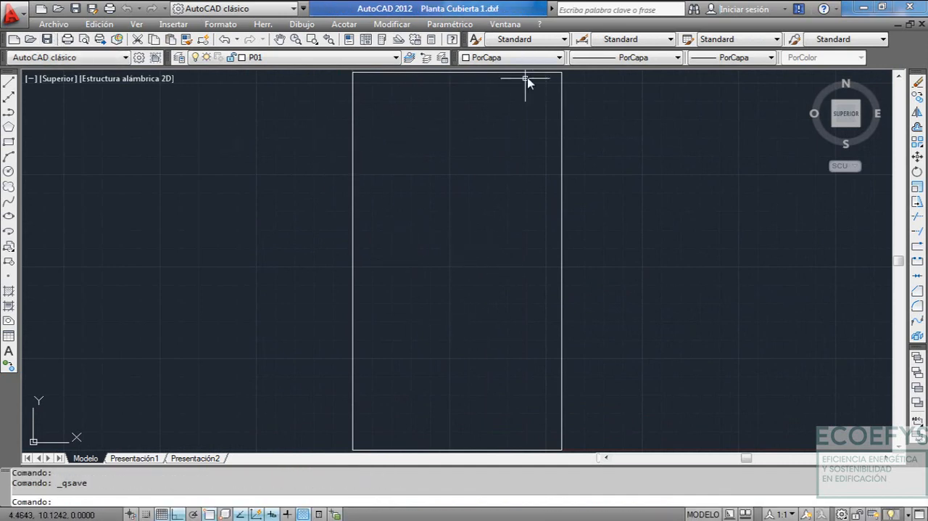
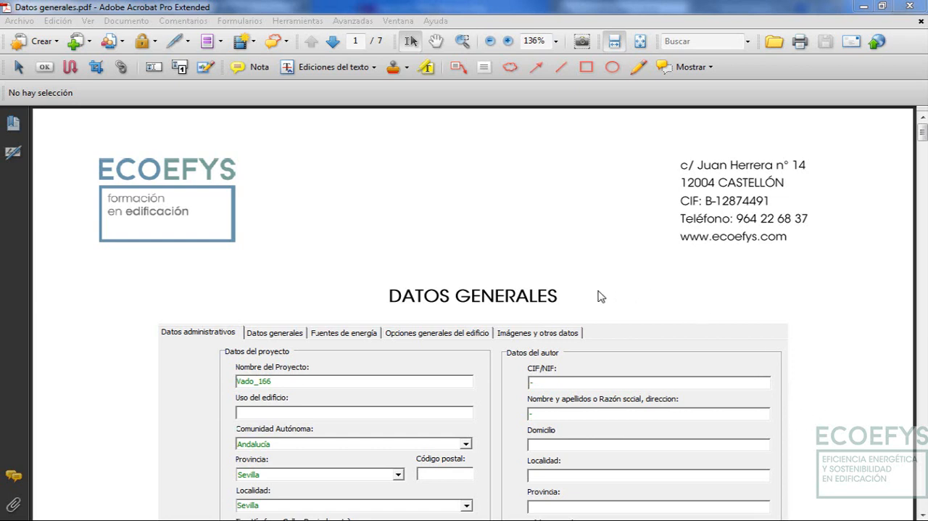
Review the administrative data and general data sections on page 1 of Datos generales.pdf in Adobe Acrobat
left_click(605, 315)
scroll(605, 317, "down", 3)
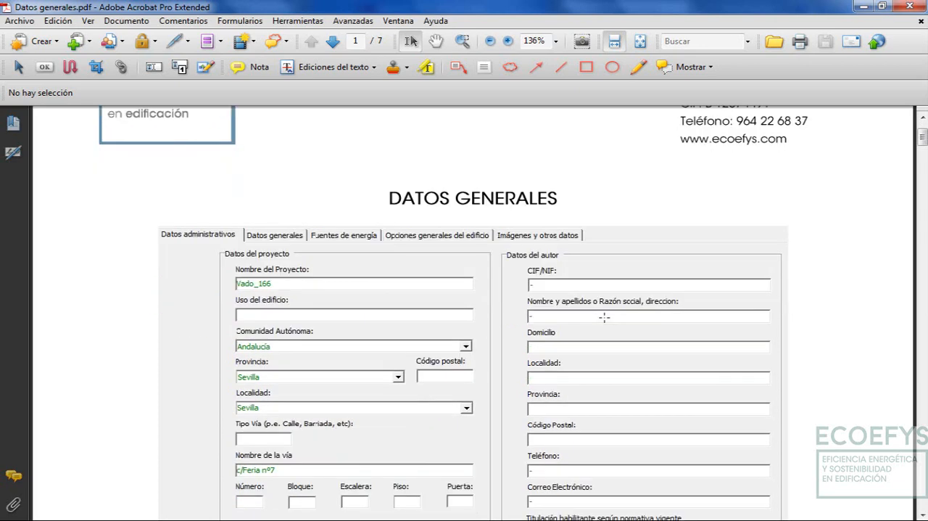
scroll(605, 317, "up", 1)
scroll(605, 315, "down", 2)
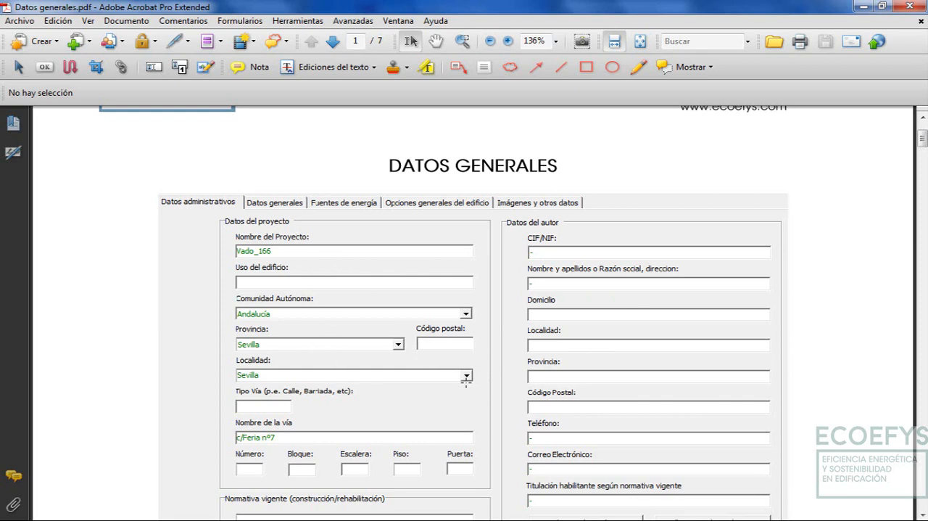
scroll(466, 378, "down", 10)
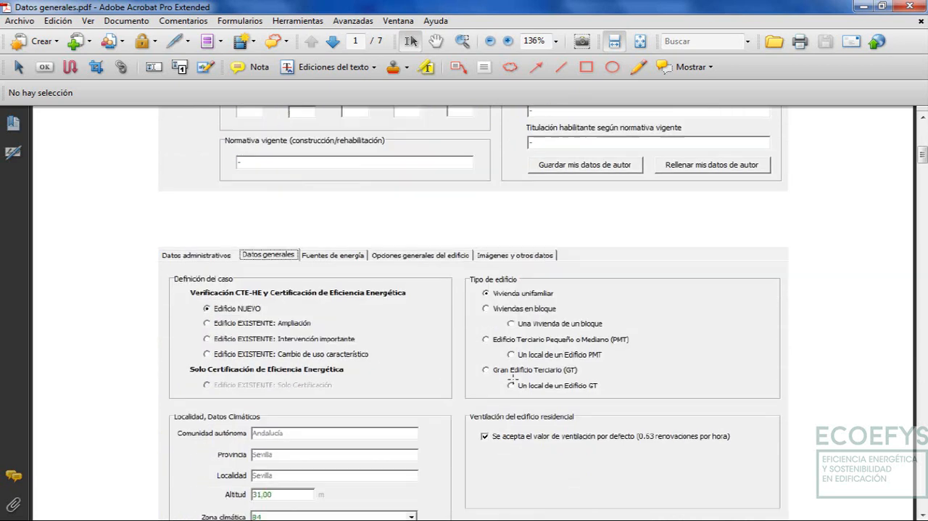
scroll(512, 378, "down", 3)
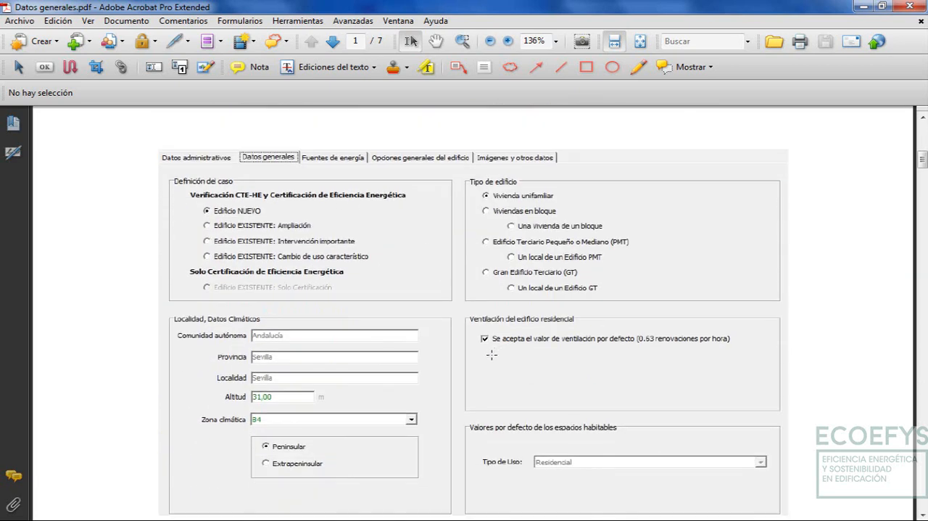
scroll(492, 355, "down", 2)
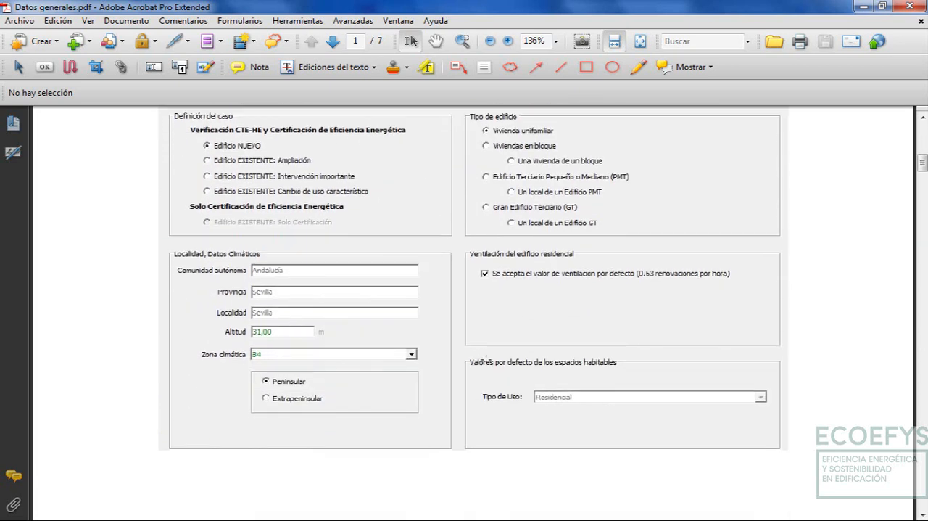
Examine the material layers of the Muro Exterior and Tabiques construction sections on page 2
scroll(486, 355, "down", 18)
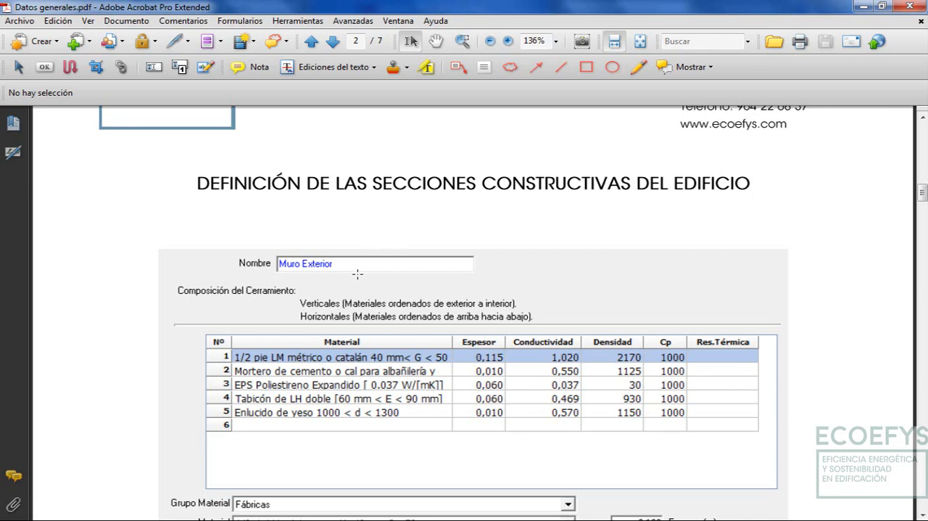
scroll(331, 266, "down", 2)
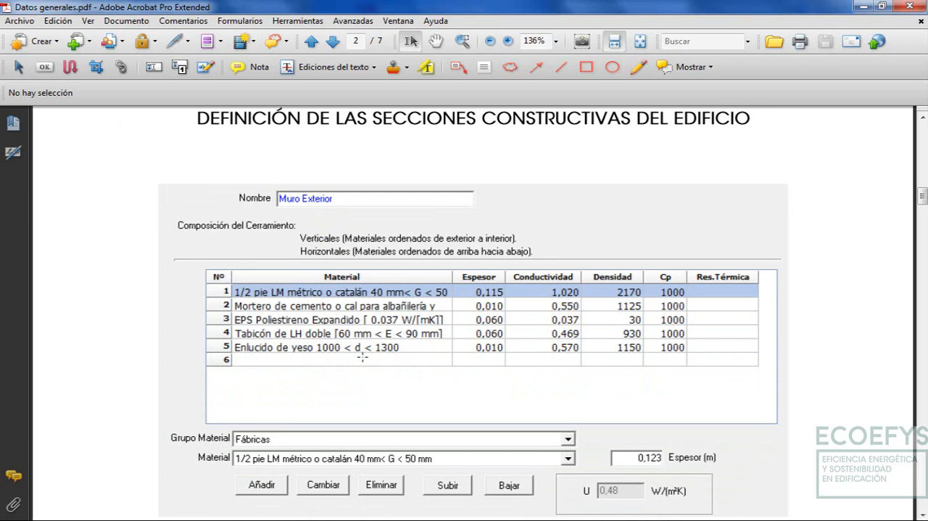
scroll(392, 371, "up", 2)
scroll(423, 348, "down", 8)
scroll(449, 310, "down", 2)
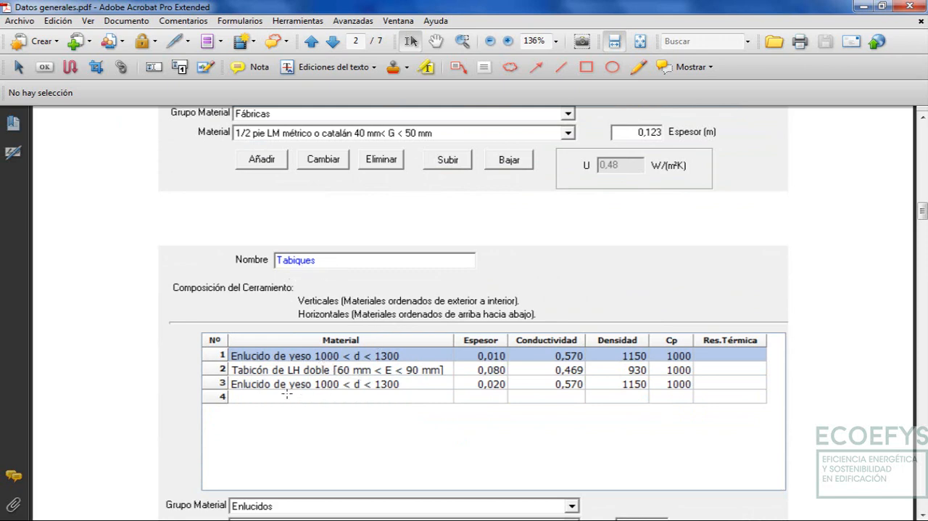
scroll(385, 389, "down", 8)
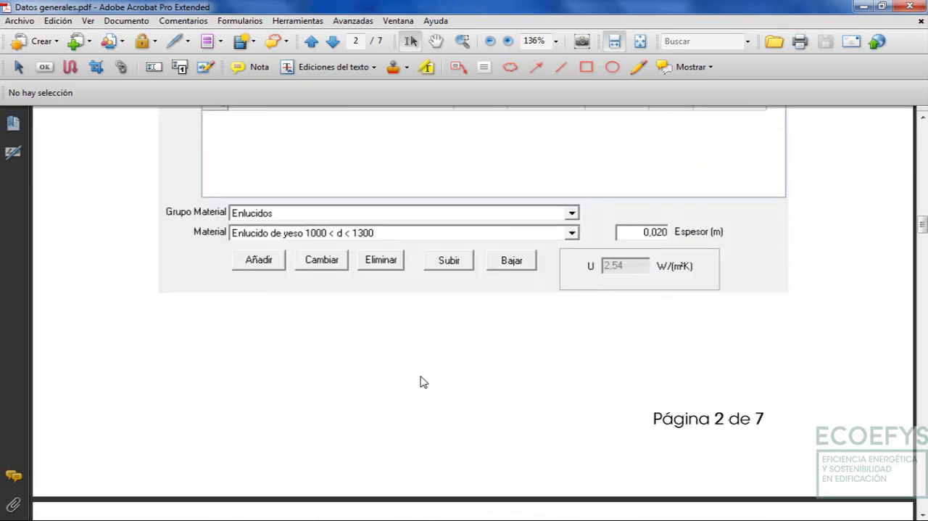
Examine the material layers of the Cubierta, Forjado interno, Medianera and Forjado terreno construction sections on pages 3 and 4
scroll(424, 383, "down", 12)
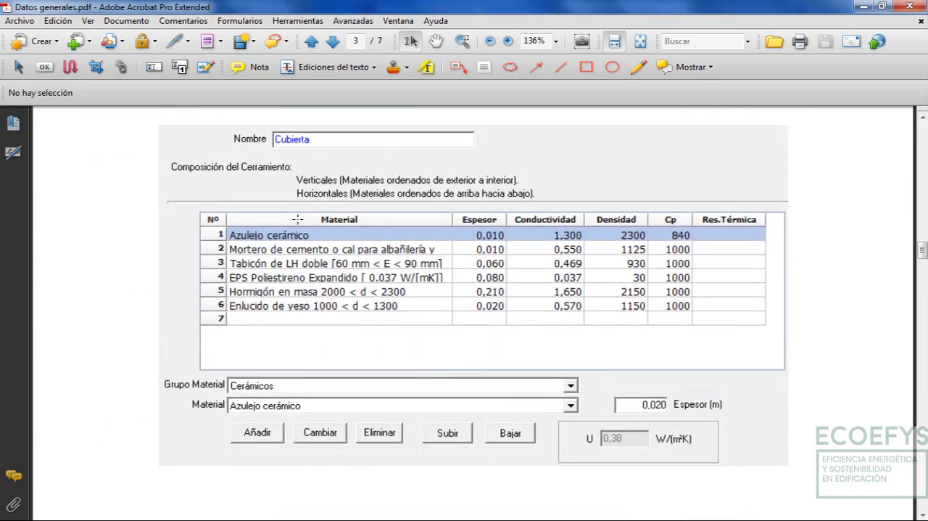
scroll(346, 317, "down", 10)
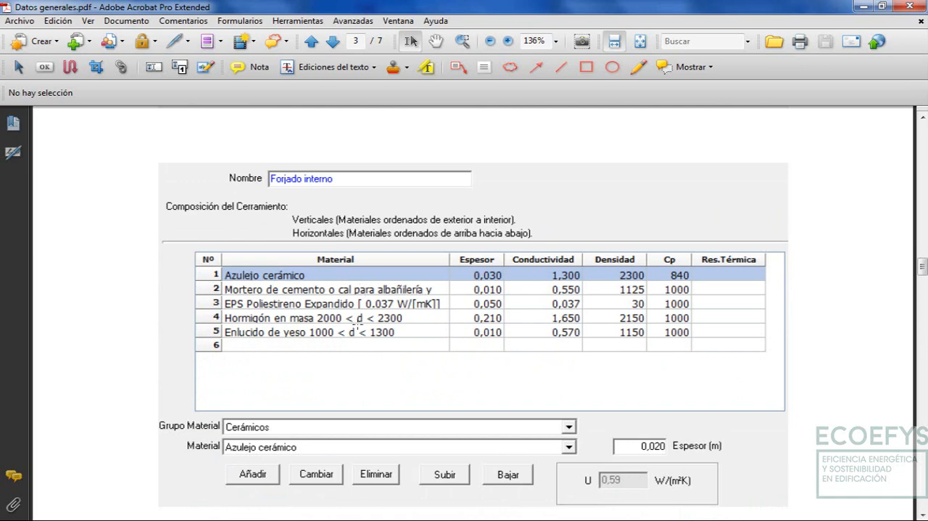
scroll(362, 322, "down", 3)
scroll(371, 321, "down", 15)
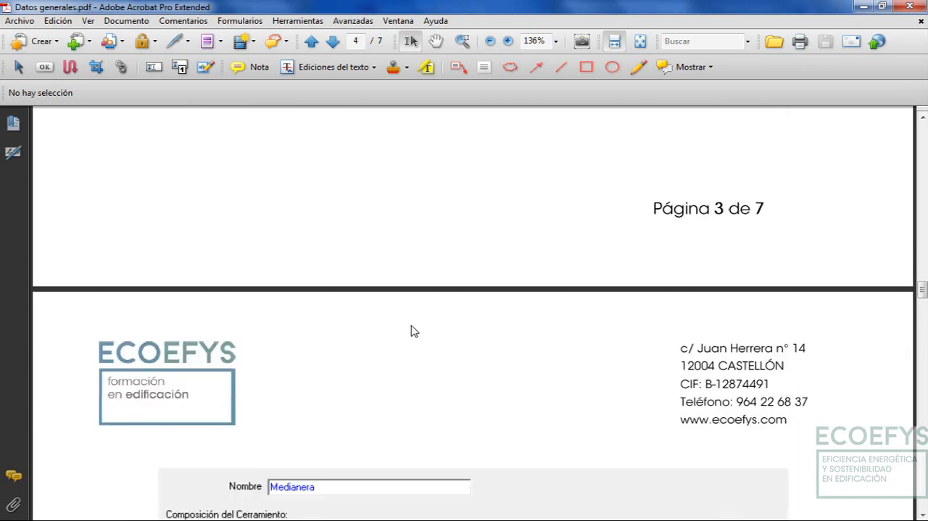
scroll(387, 293, "down", 12)
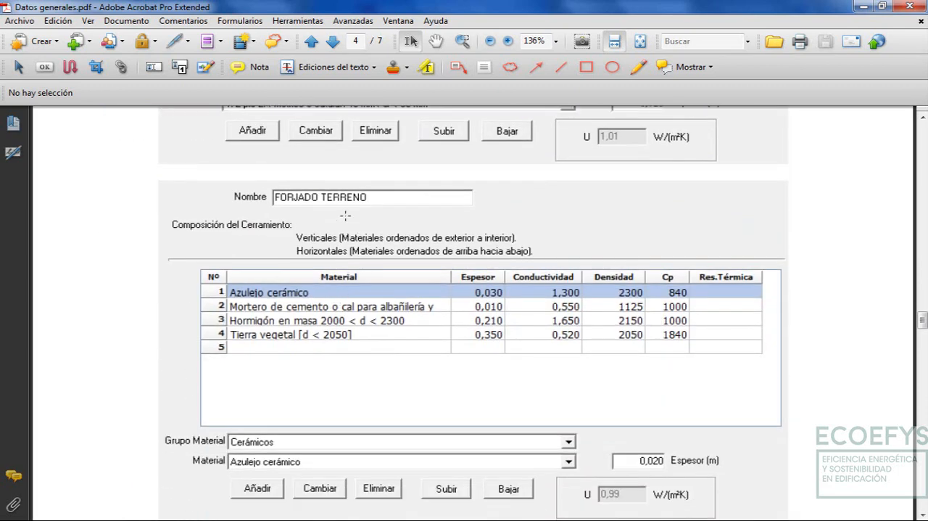
scroll(406, 319, "down", 20)
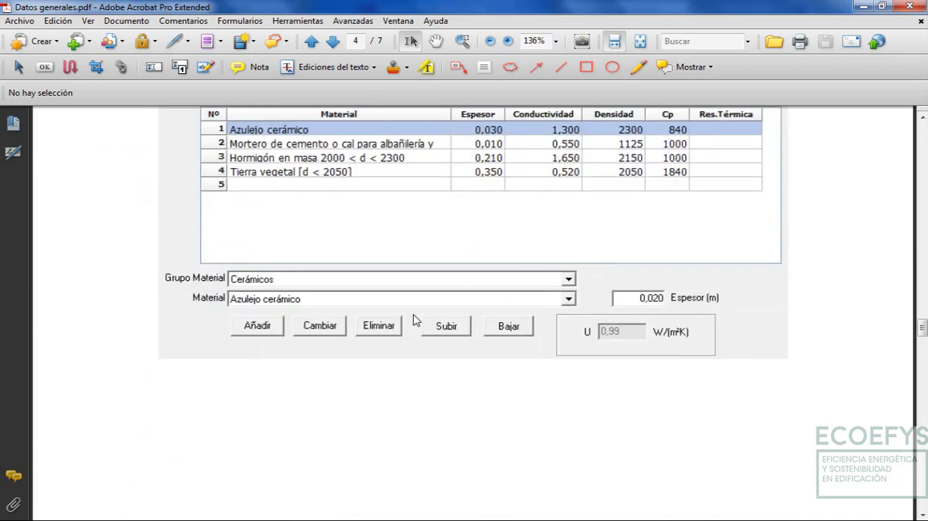
scroll(422, 311, "down", 2)
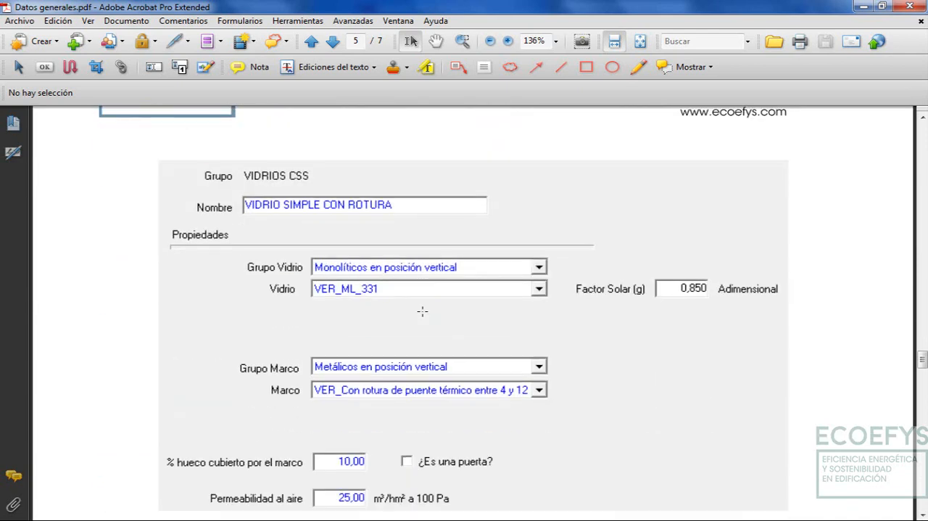
scroll(422, 311, "up", 20)
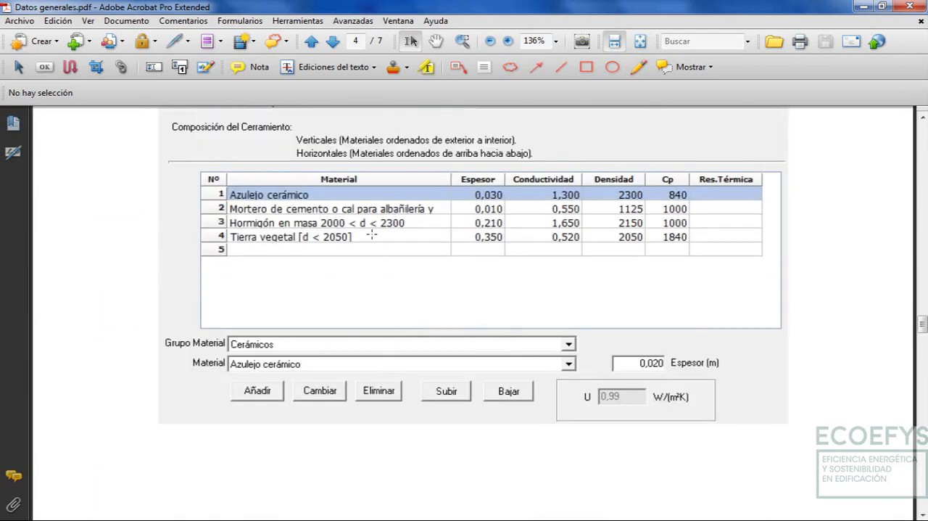
scroll(336, 182, "up", 1)
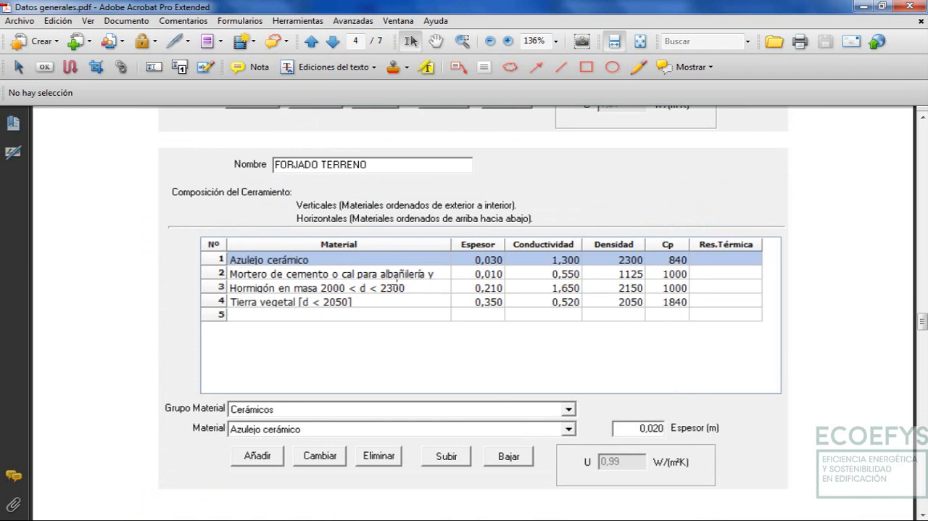
Review the glazing, frame and air permeability properties of the VIDRIO SIMPLE CON ROTURA window and the Puerta madera door
scroll(398, 283, "down", 20)
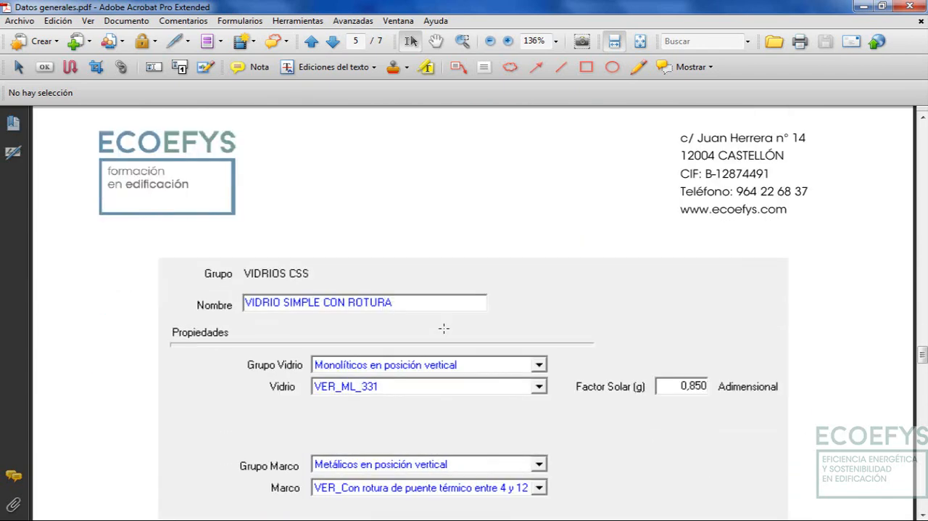
scroll(444, 328, "down", 3)
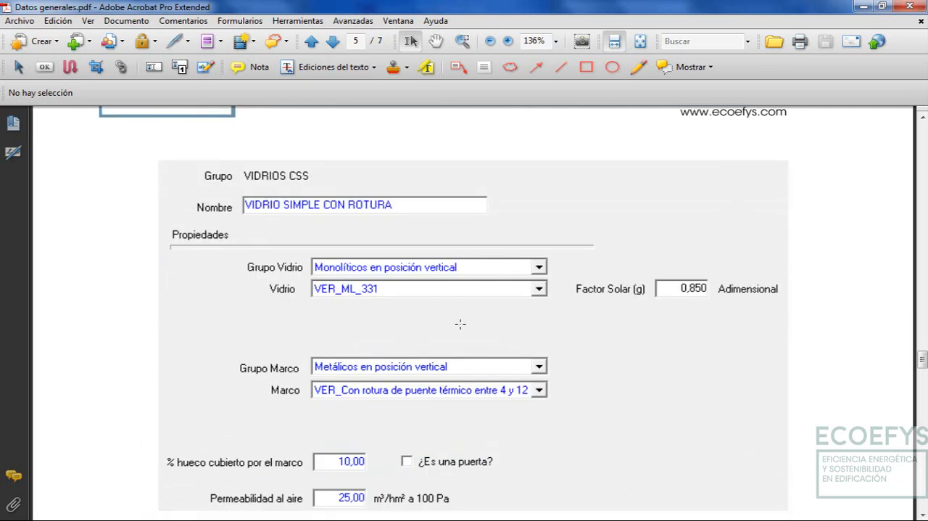
scroll(460, 324, "down", 2)
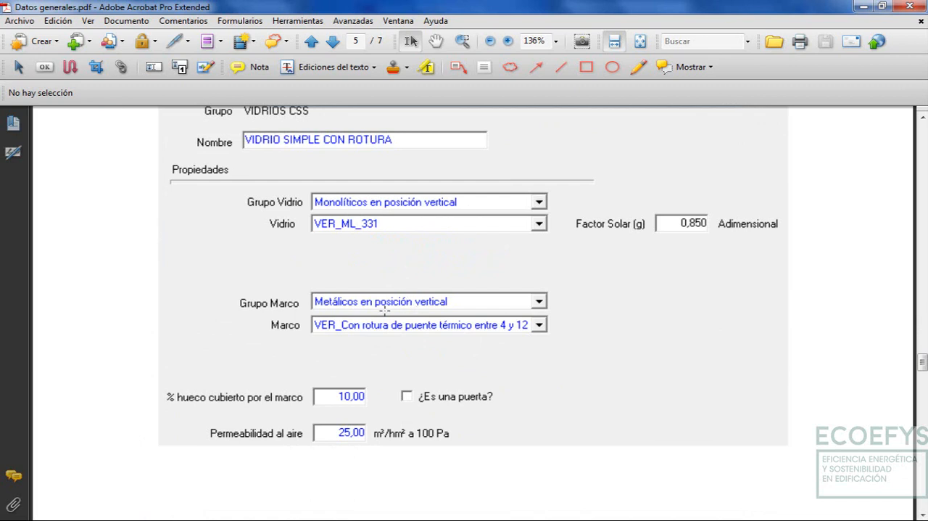
scroll(391, 348, "down", 3)
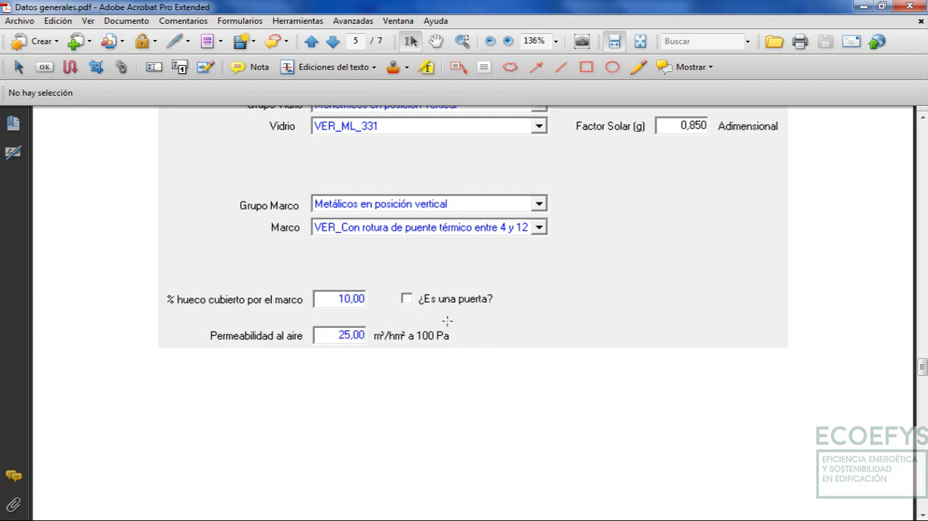
scroll(431, 337, "down", 10)
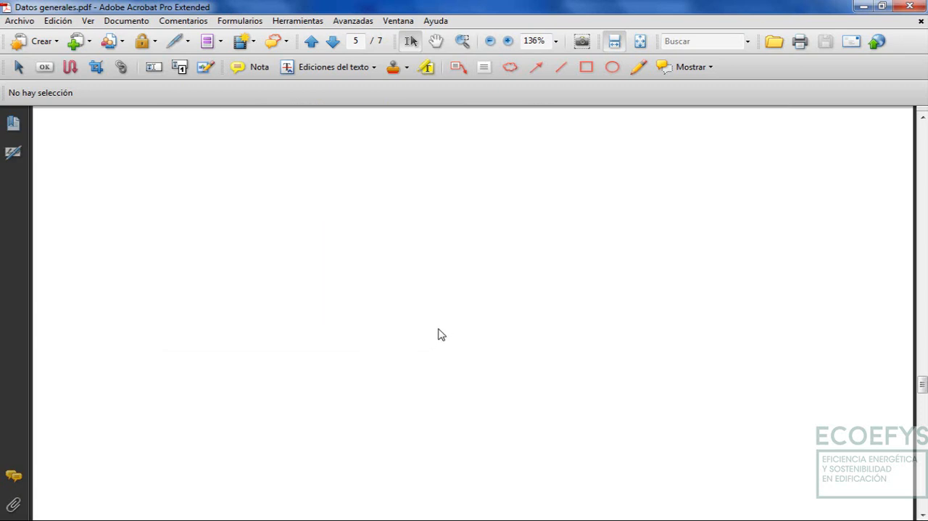
scroll(451, 328, "down", 10)
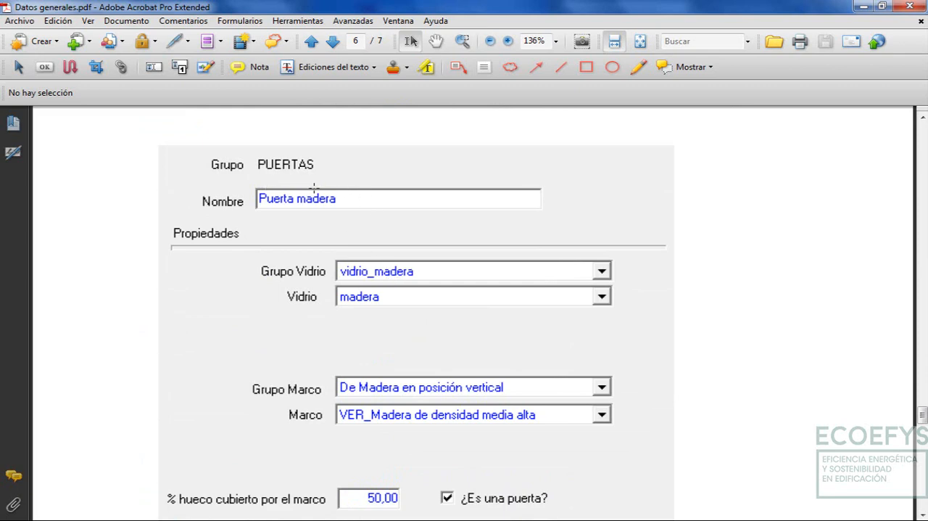
scroll(430, 322, "down", 1)
scroll(430, 322, "down", 4)
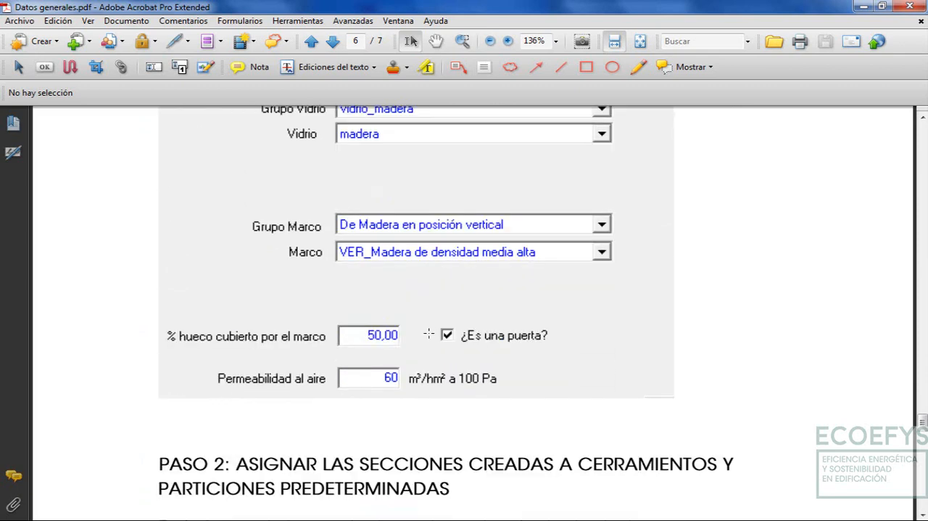
Read the PASO 2 instructions and examine the default enclosure and interior partition assignments in the Opciones dialog image on page 7
scroll(426, 330, "down", 5)
scroll(426, 349, "down", 3)
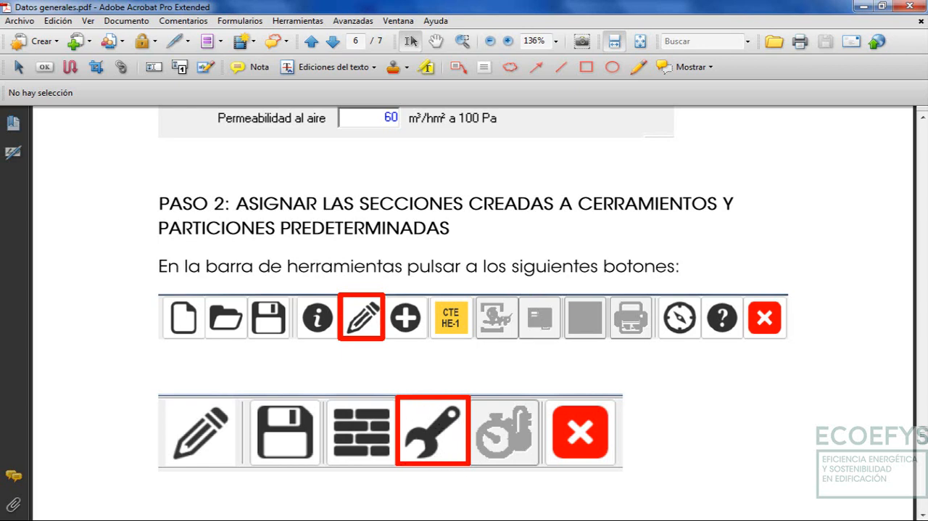
scroll(465, 426, "down", 3)
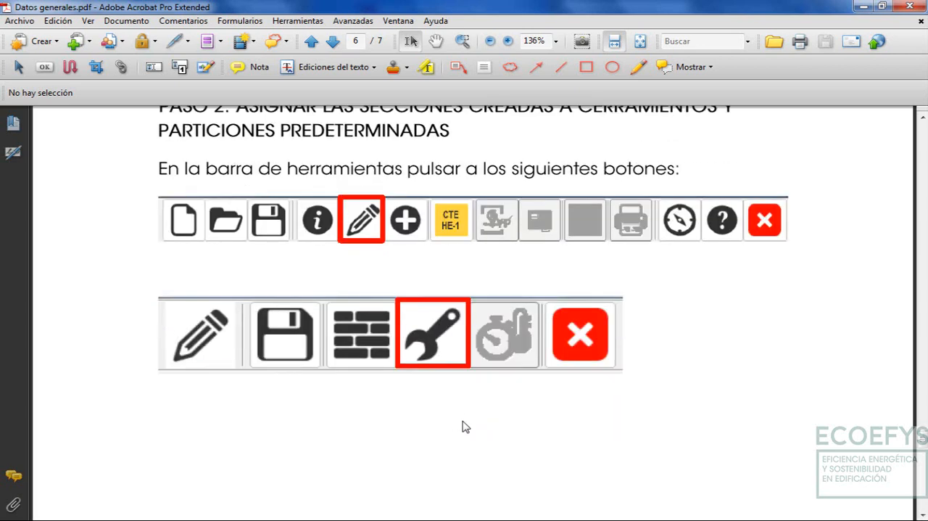
scroll(465, 426, "down", 15)
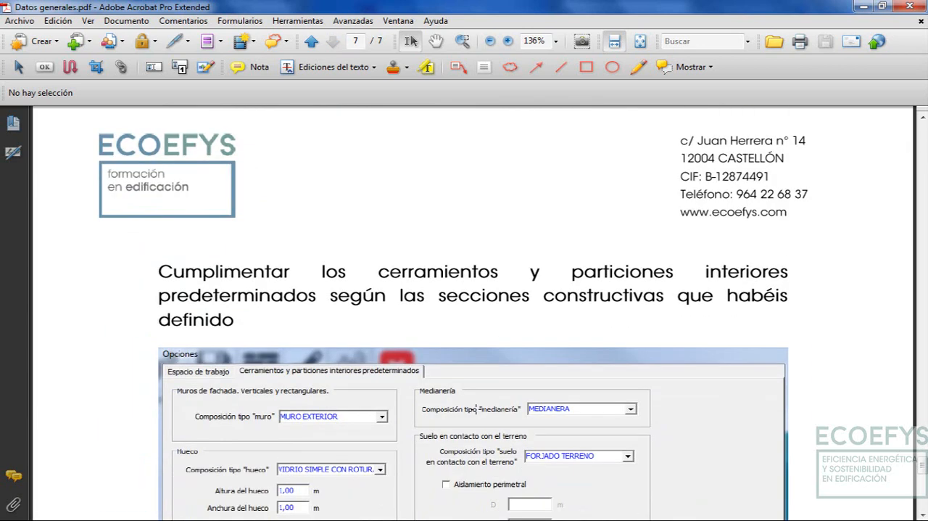
scroll(478, 408, "down", 7)
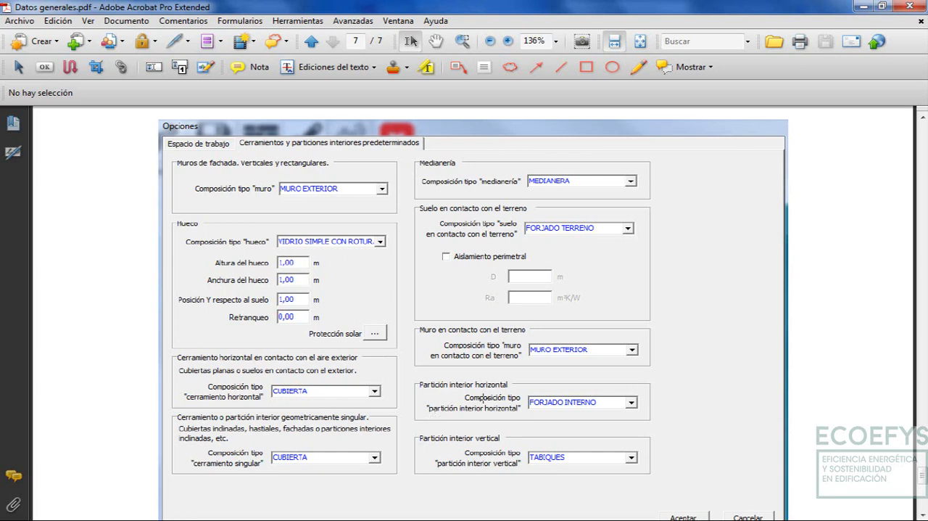
scroll(484, 398, "down", 2)
scroll(340, 190, "up", 2)
scroll(466, 335, "down", 9)
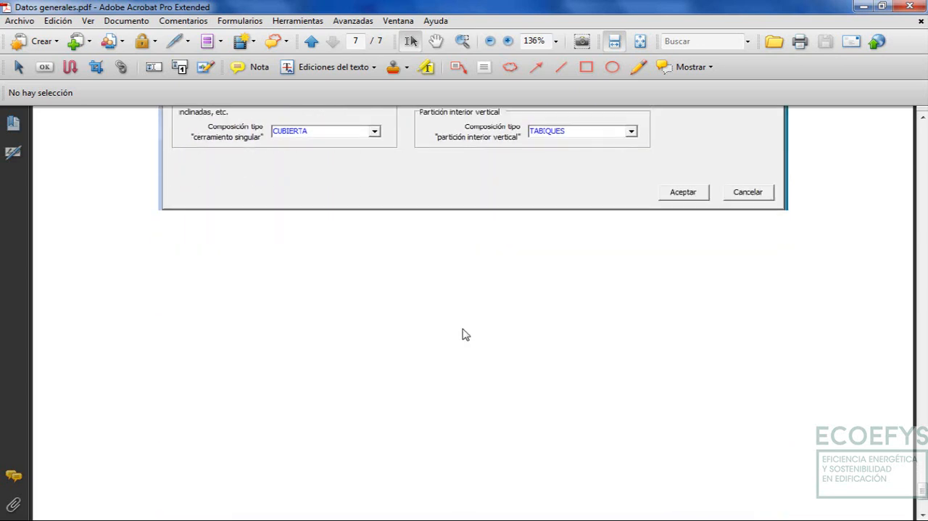
scroll(467, 334, "down", 3)
scroll(470, 332, "up", 14)
scroll(473, 330, "down", 2)
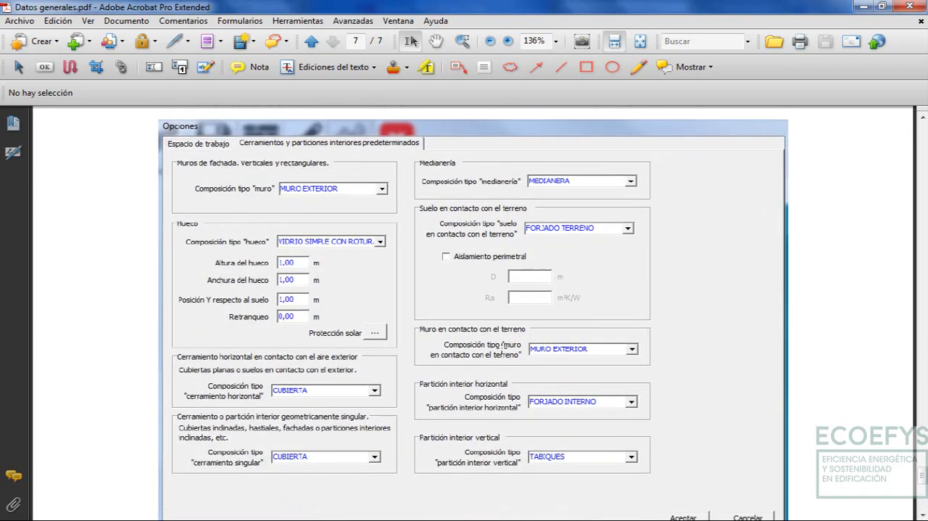
Go back to the PASO 2 toolbar images on page 6 and check which tools open the default enclosure options
scroll(503, 347, "up", 20)
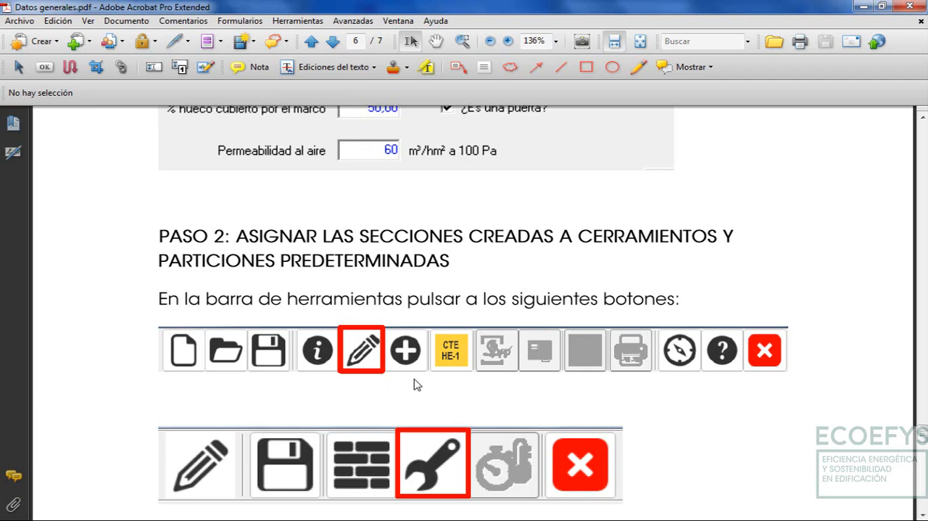
scroll(417, 385, "down", 2)
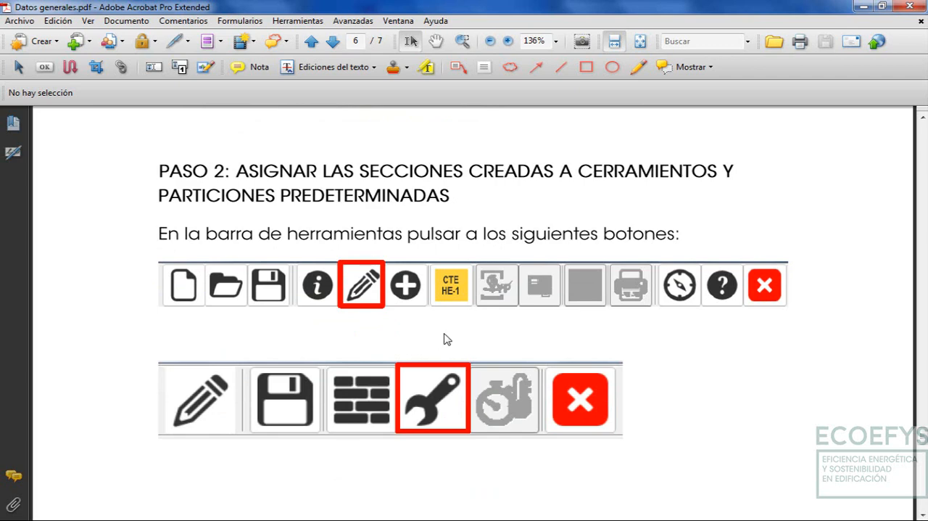
scroll(444, 336, "down", 2)
scroll(483, 317, "up", 1)
scroll(483, 318, "up", 2)
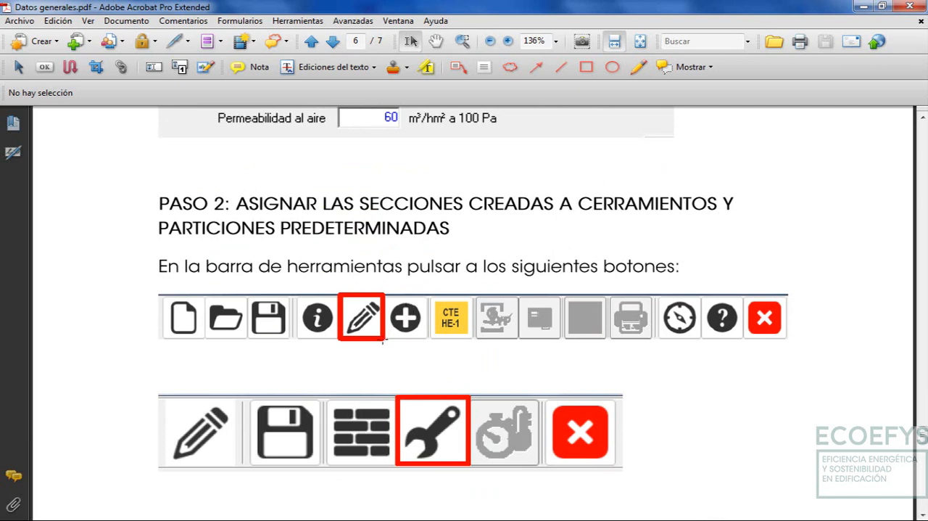
scroll(391, 355, "down", 2)
scroll(426, 344, "up", 2)
scroll(426, 344, "up", 1)
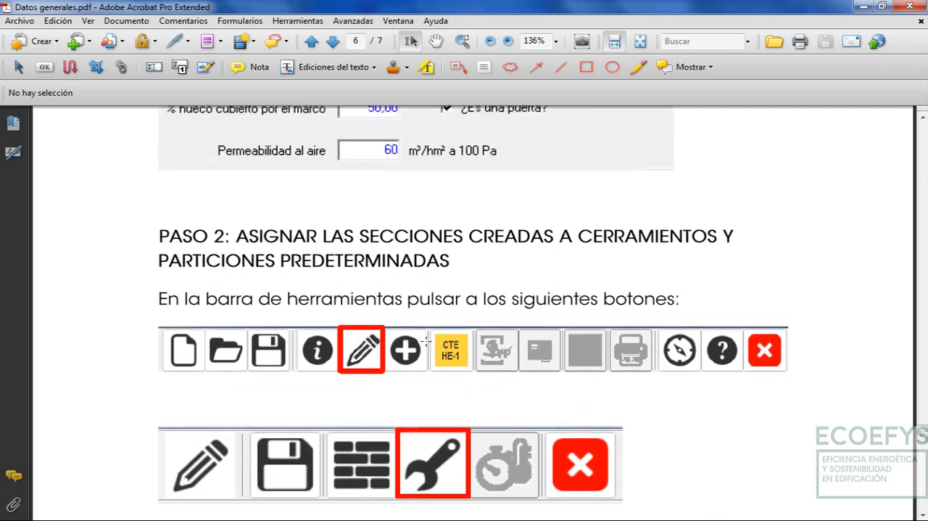
scroll(425, 341, "down", 2)
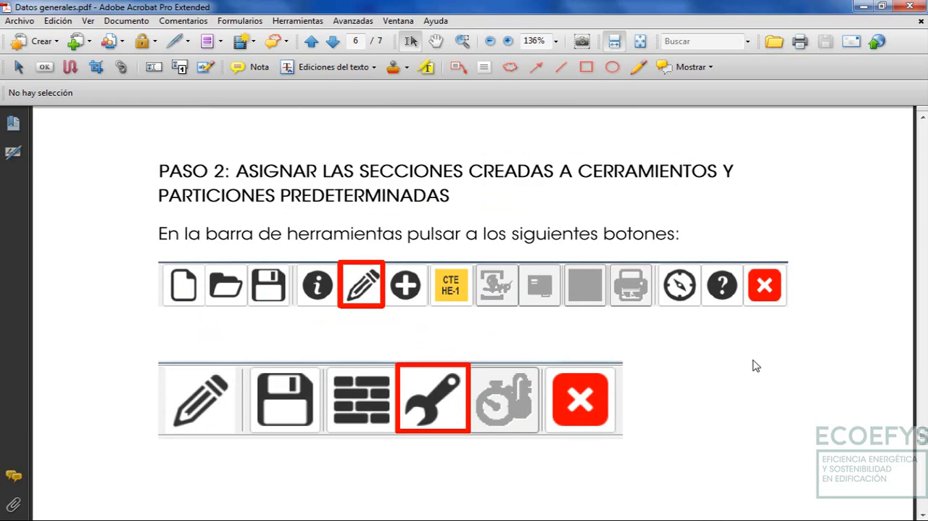